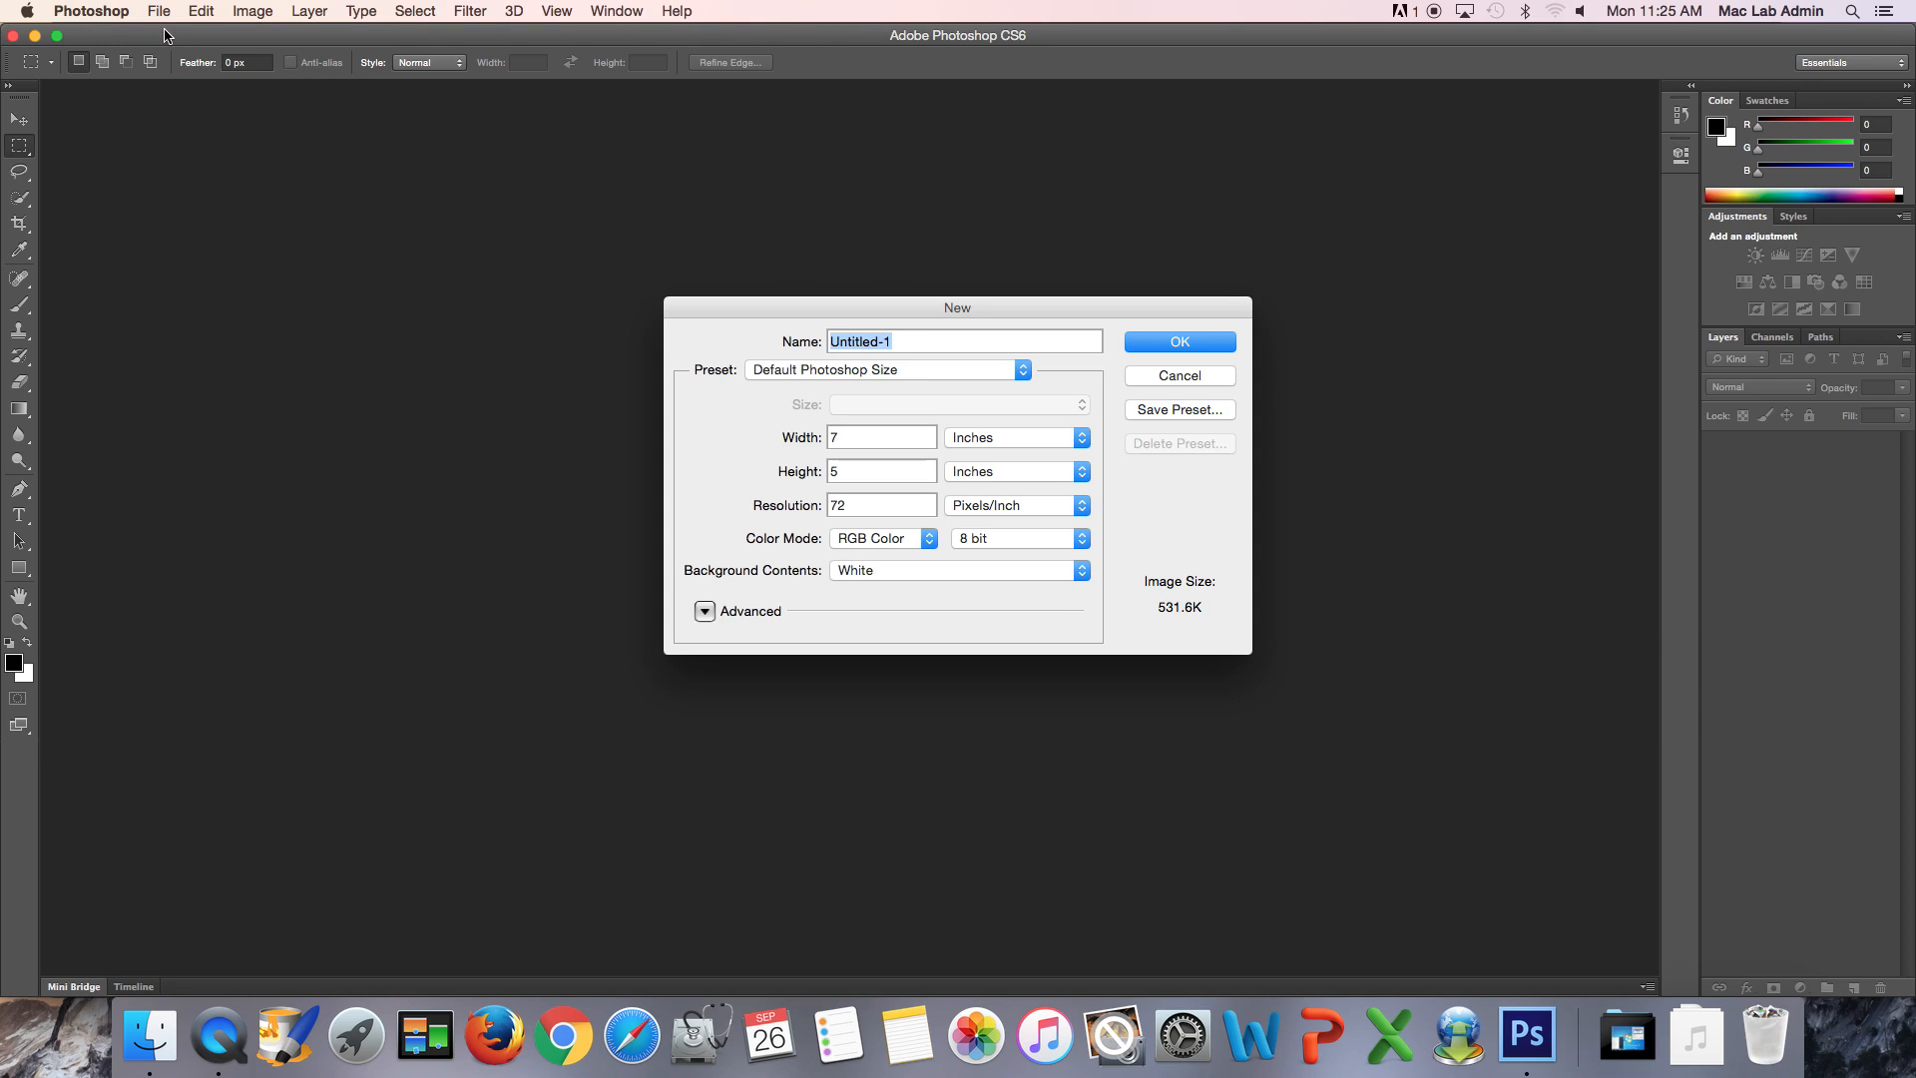
- Create a new document named Repeating Pattern, 500 by 500 pixels, with transparent background contents
{"action": "type", "text": "Repeating Pattern"}
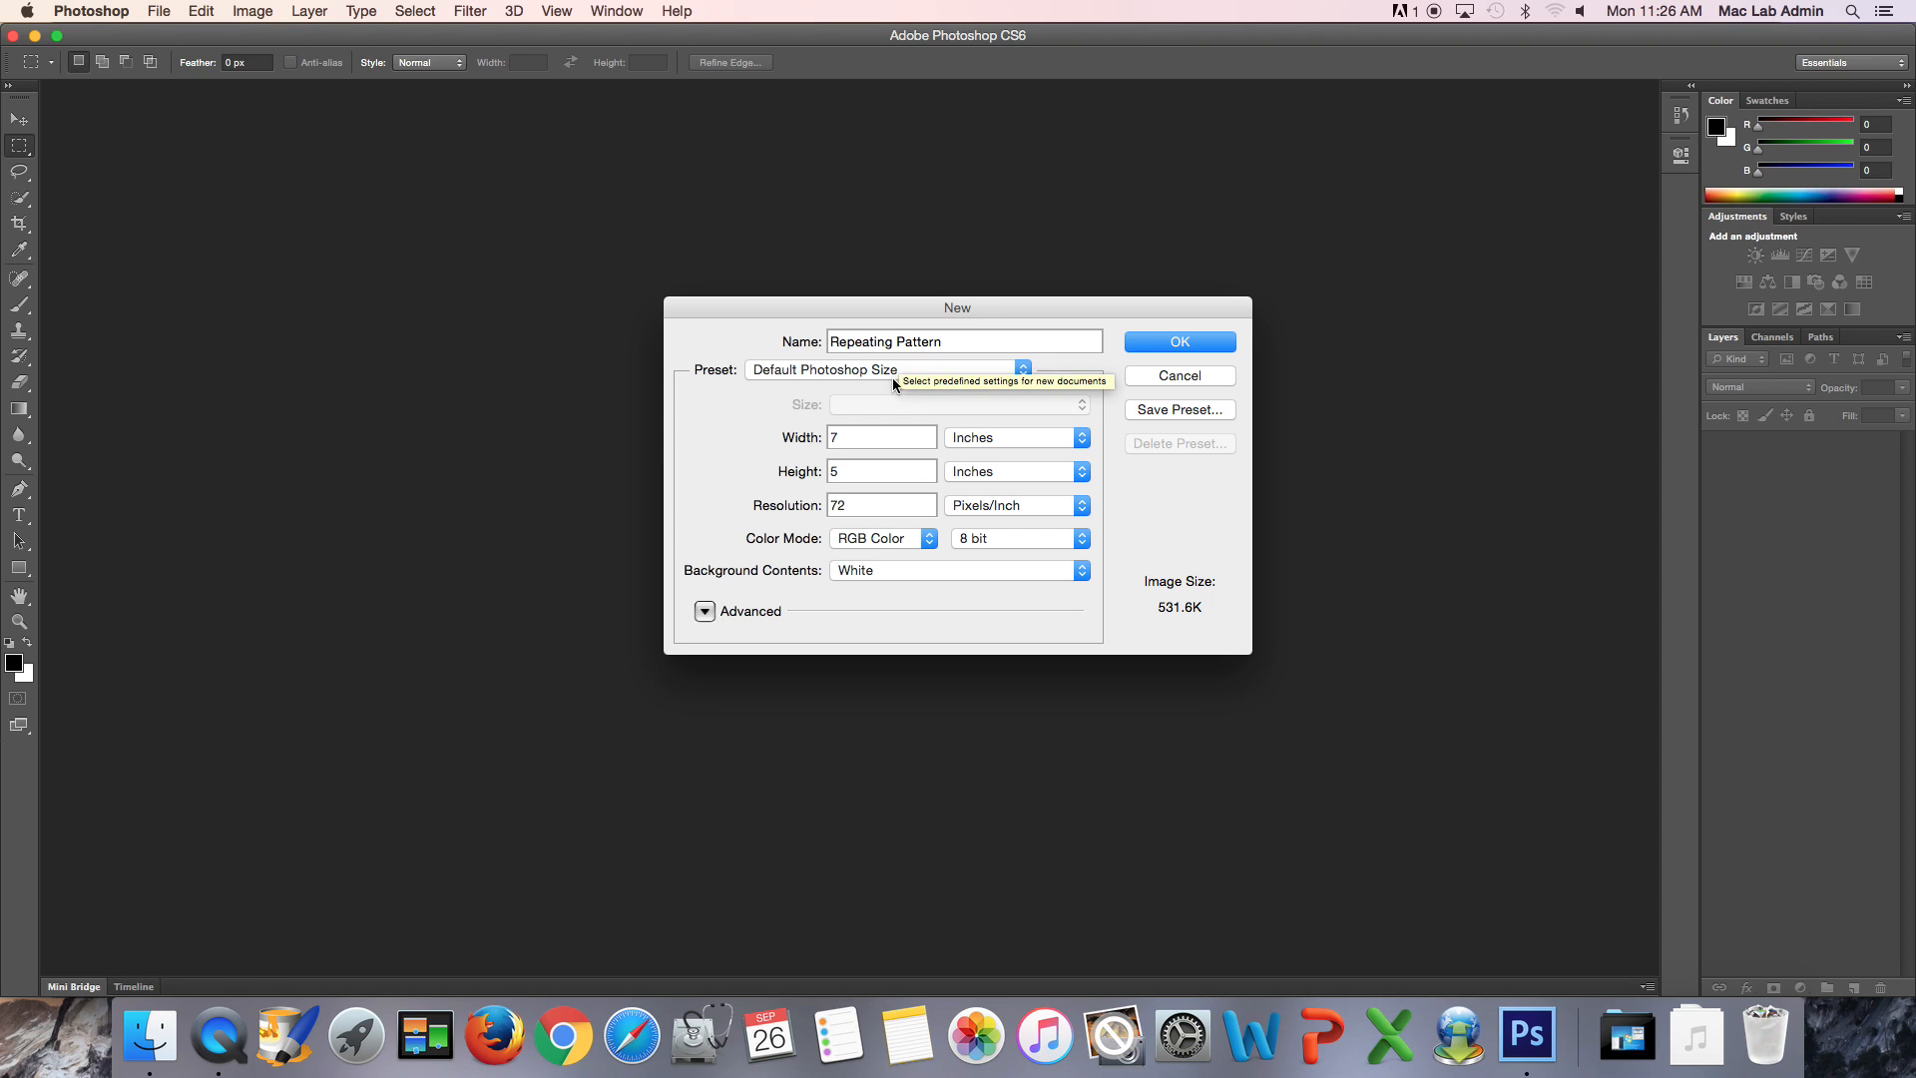
{"action": "left_click", "coordinate": [997, 440]}
{"action": "left_click", "coordinate": [991, 424]}
{"action": "double_click", "coordinate": [865, 441]}
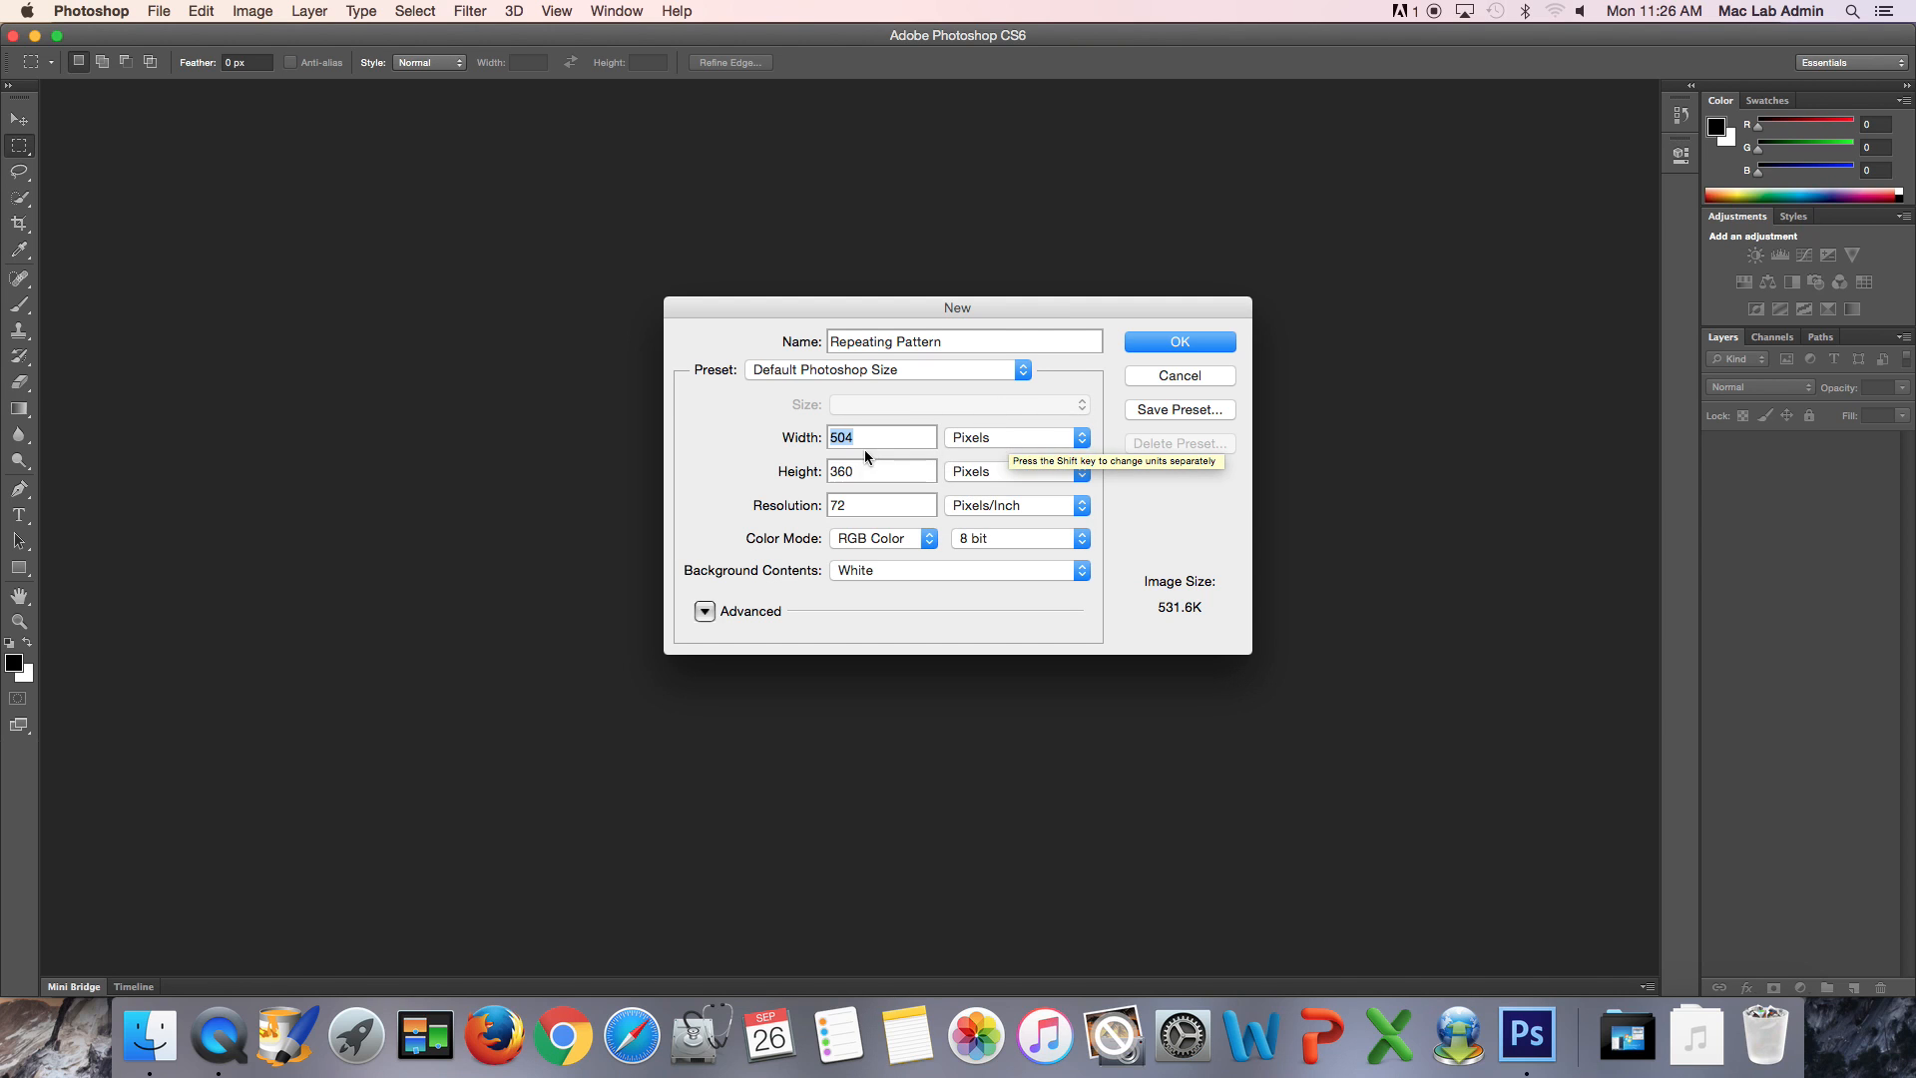
{"action": "type", "text": "500"}
{"action": "key", "text": "Tab"}
{"action": "type", "text": "500"}
{"action": "left_click_drag", "start_coordinate": [813, 505], "coordinate": [836, 505]}
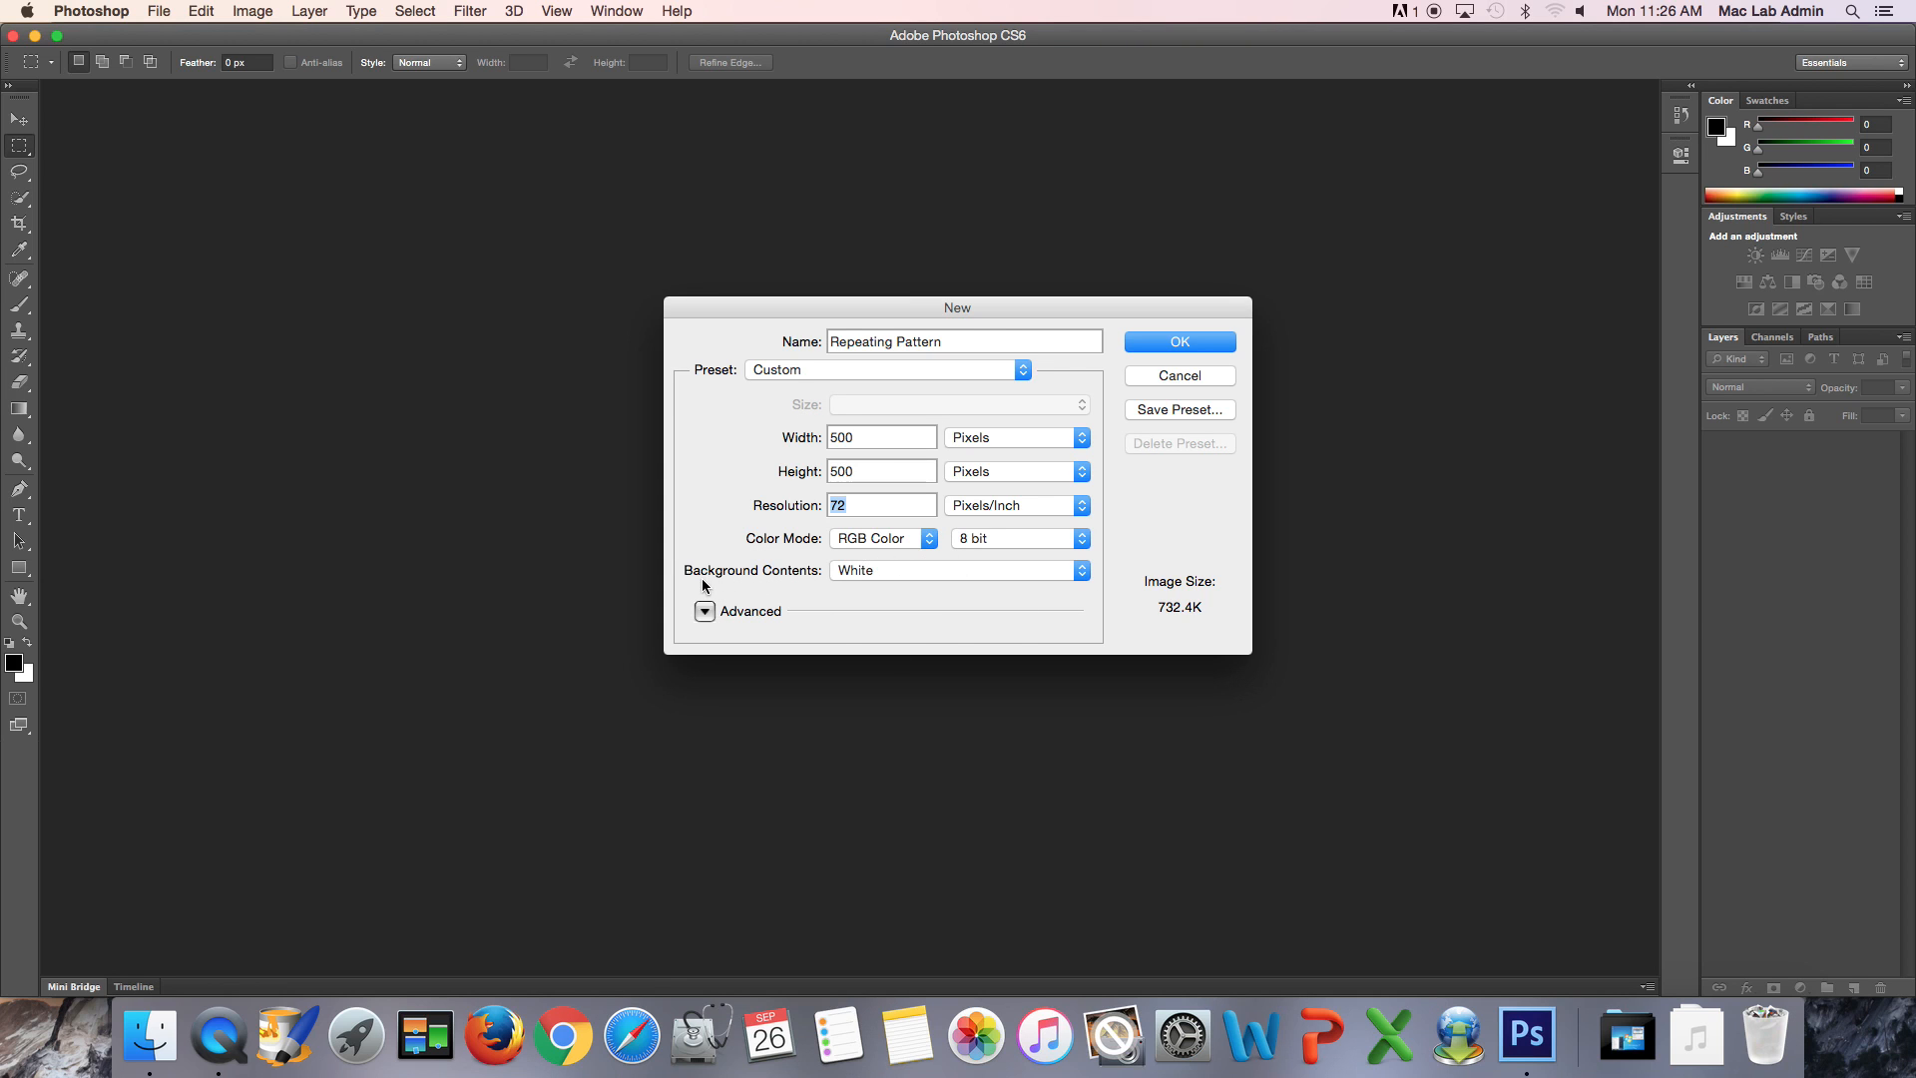
{"action": "left_click", "coordinate": [1062, 572]}
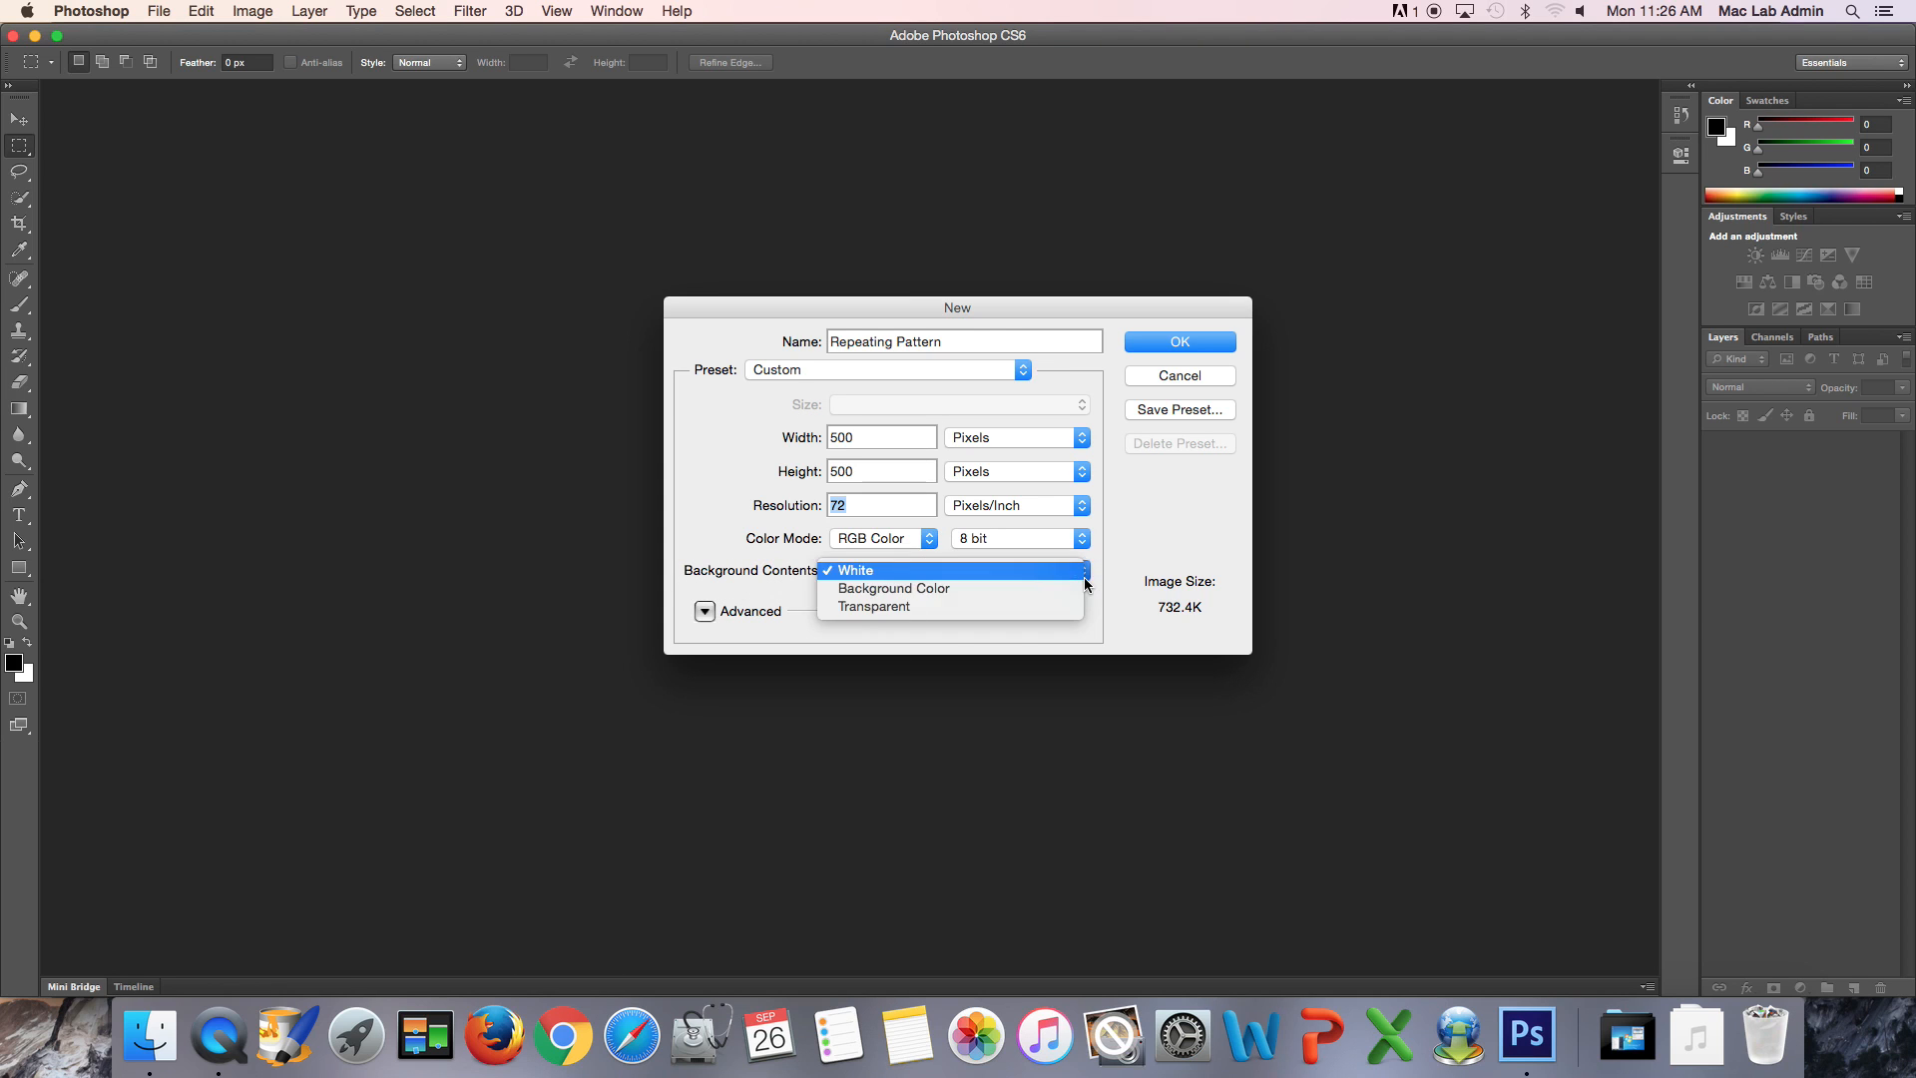
{"action": "left_click", "coordinate": [994, 605]}
{"action": "left_click", "coordinate": [1150, 341]}
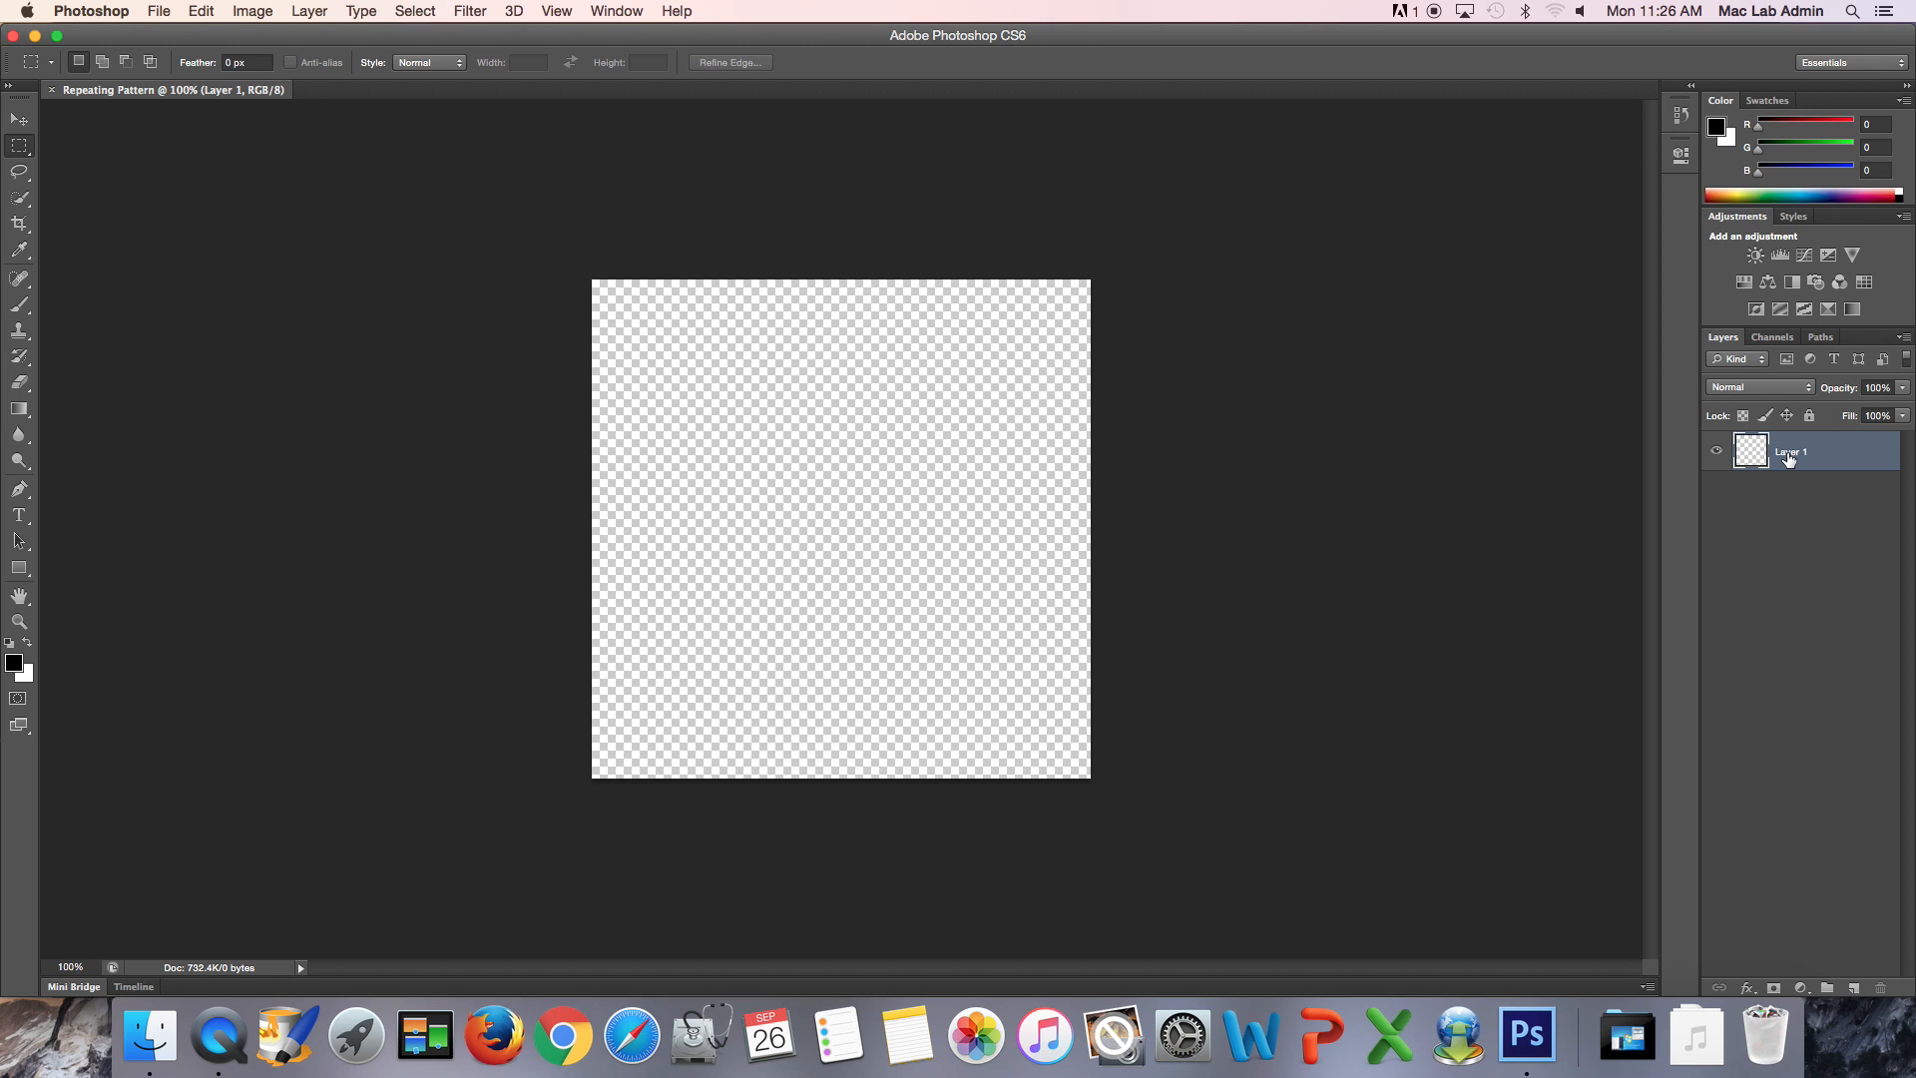
- Rename the document's only layer to background
{"action": "double_click", "coordinate": [1789, 454]}
{"action": "type", "text": "background"}
{"action": "key", "text": "Return"}
- Show the rulers around the canvas
{"action": "left_click", "coordinate": [617, 11]}
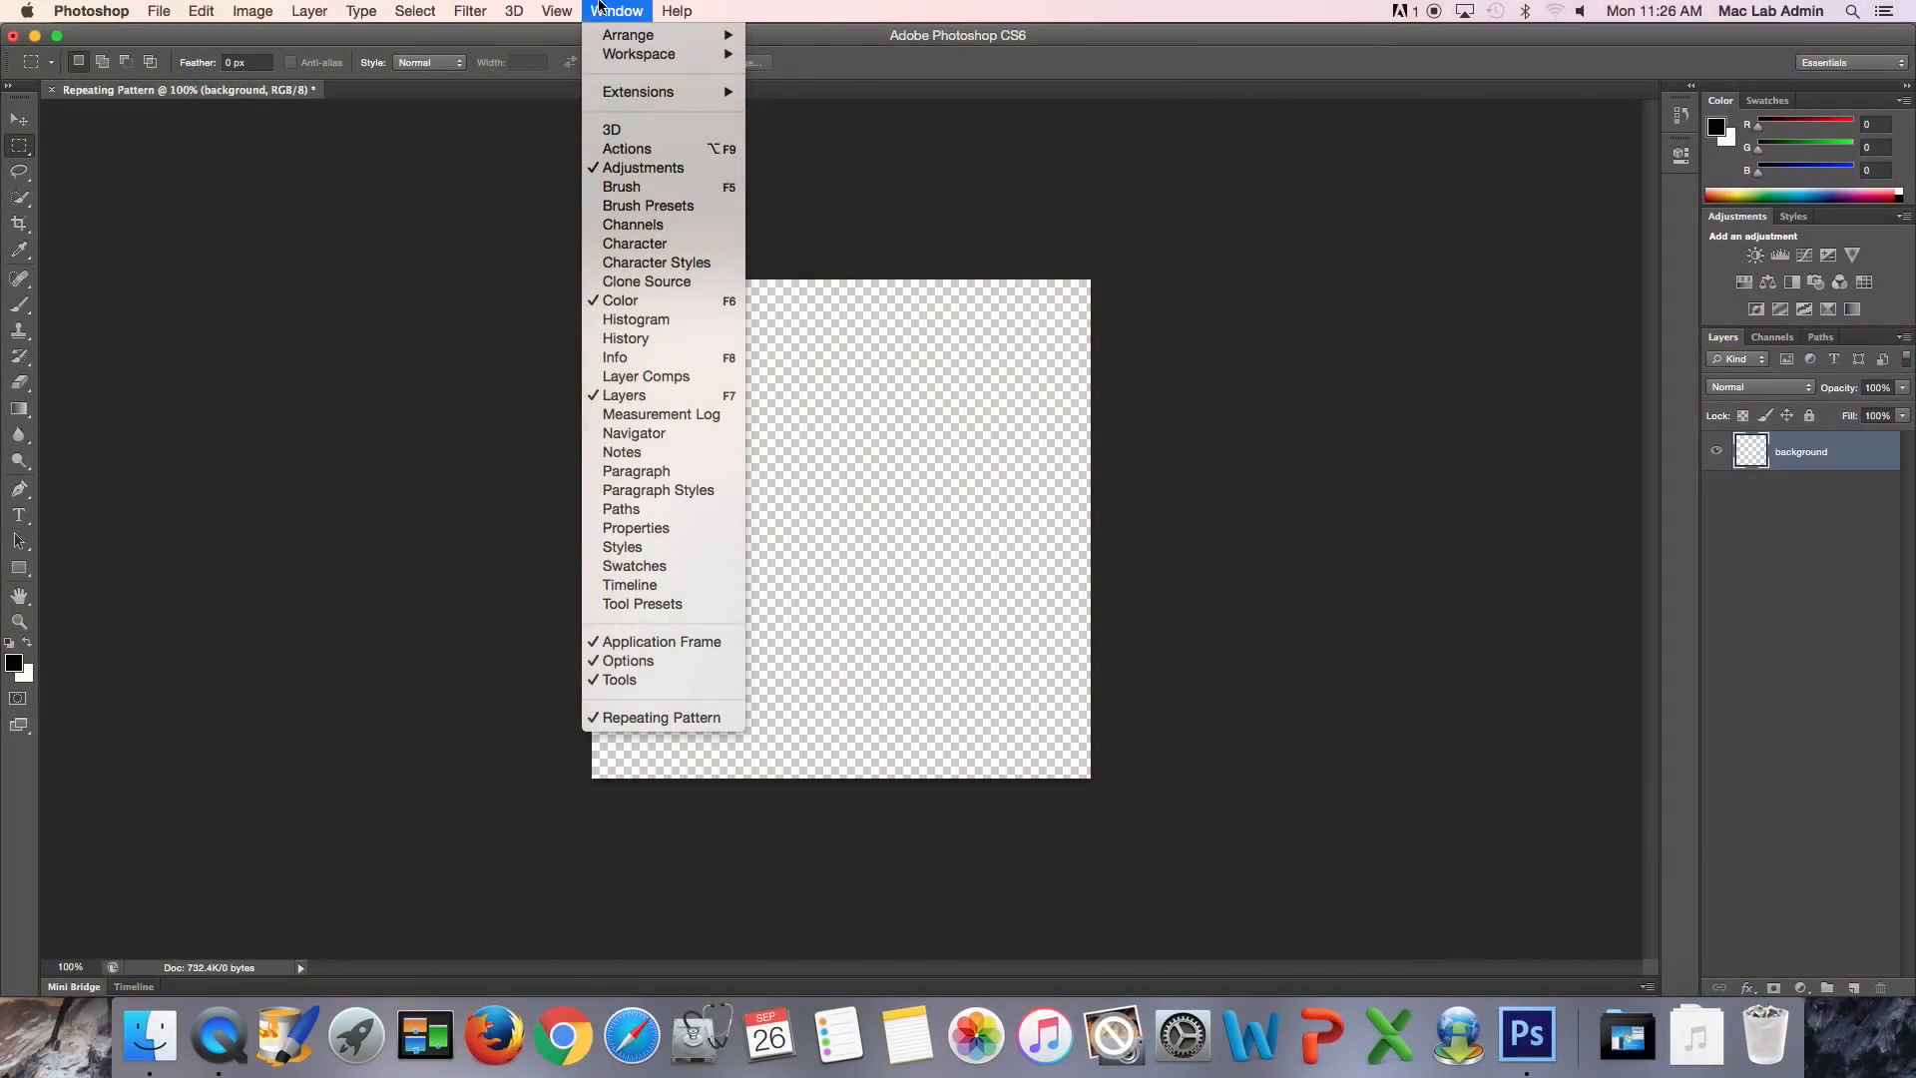
{"action": "mouse_move", "coordinate": [571, 8]}
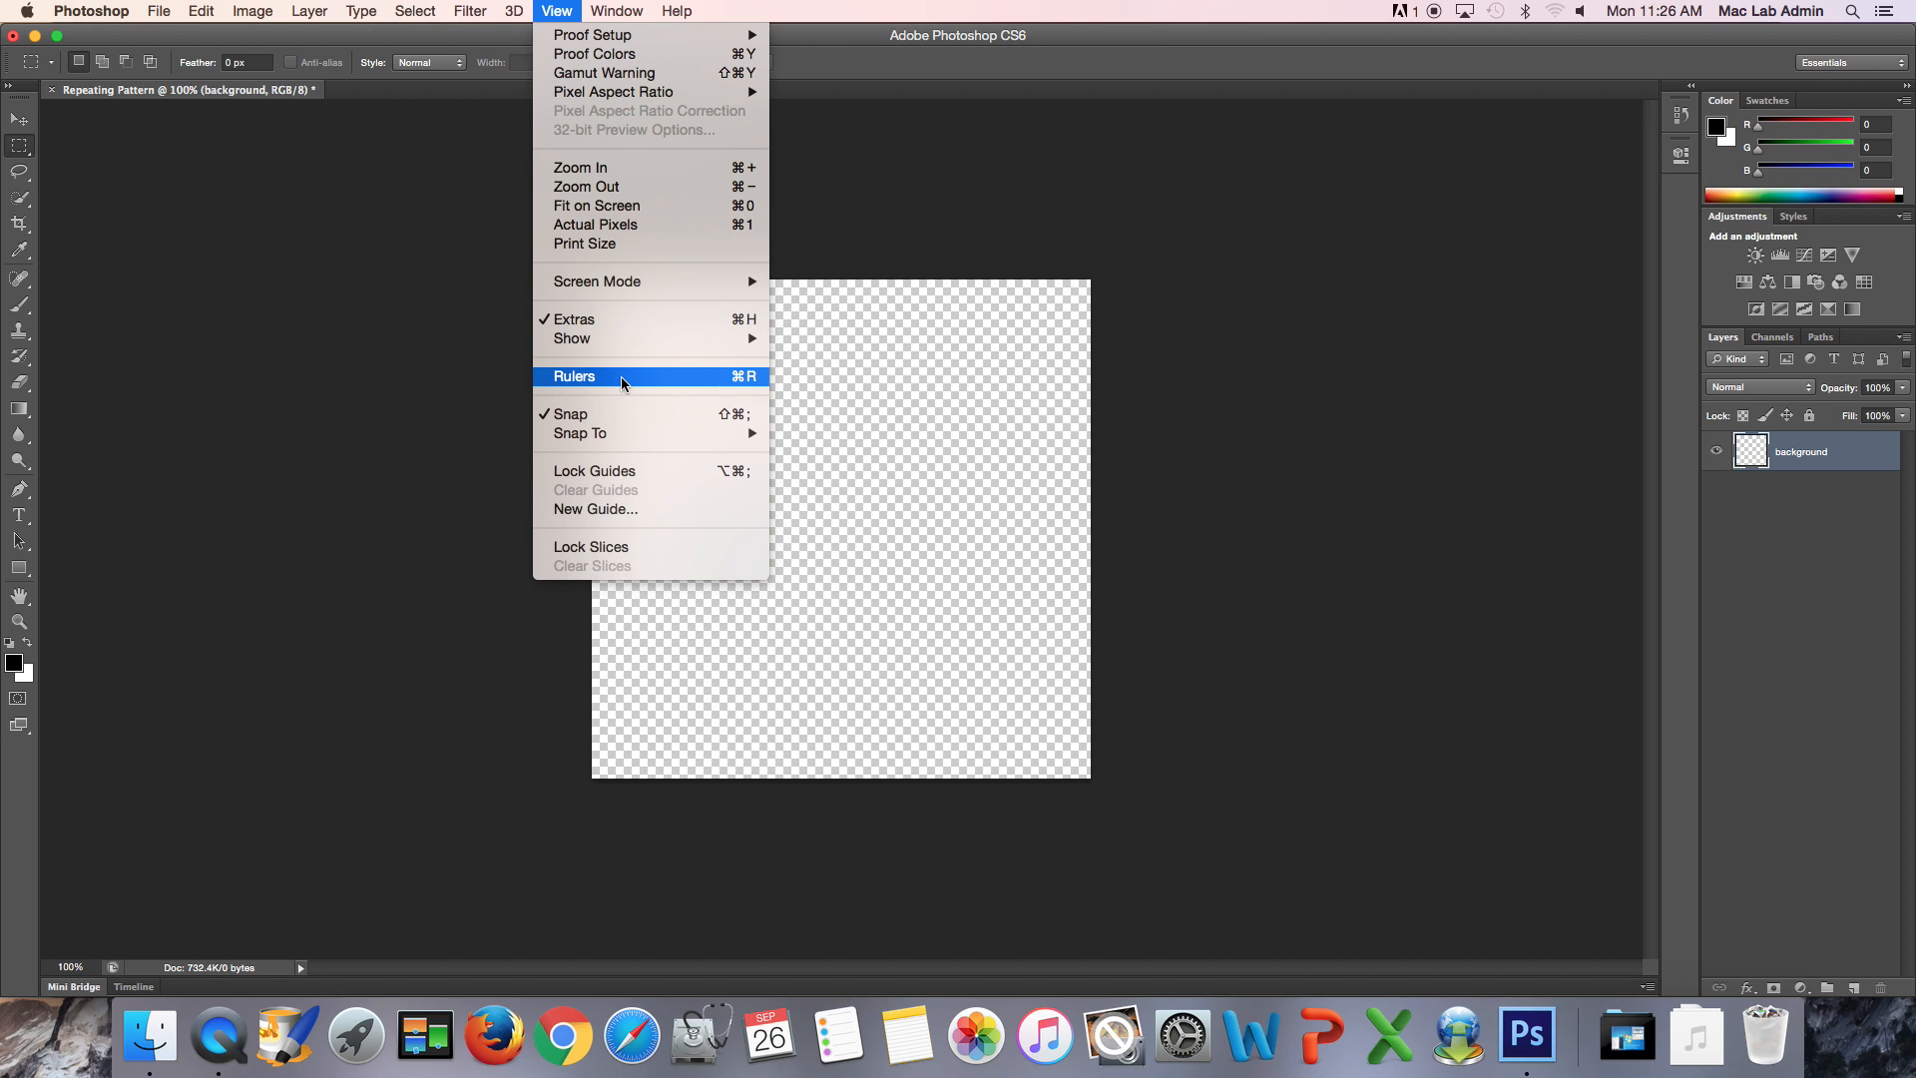
{"action": "left_click", "coordinate": [748, 377]}
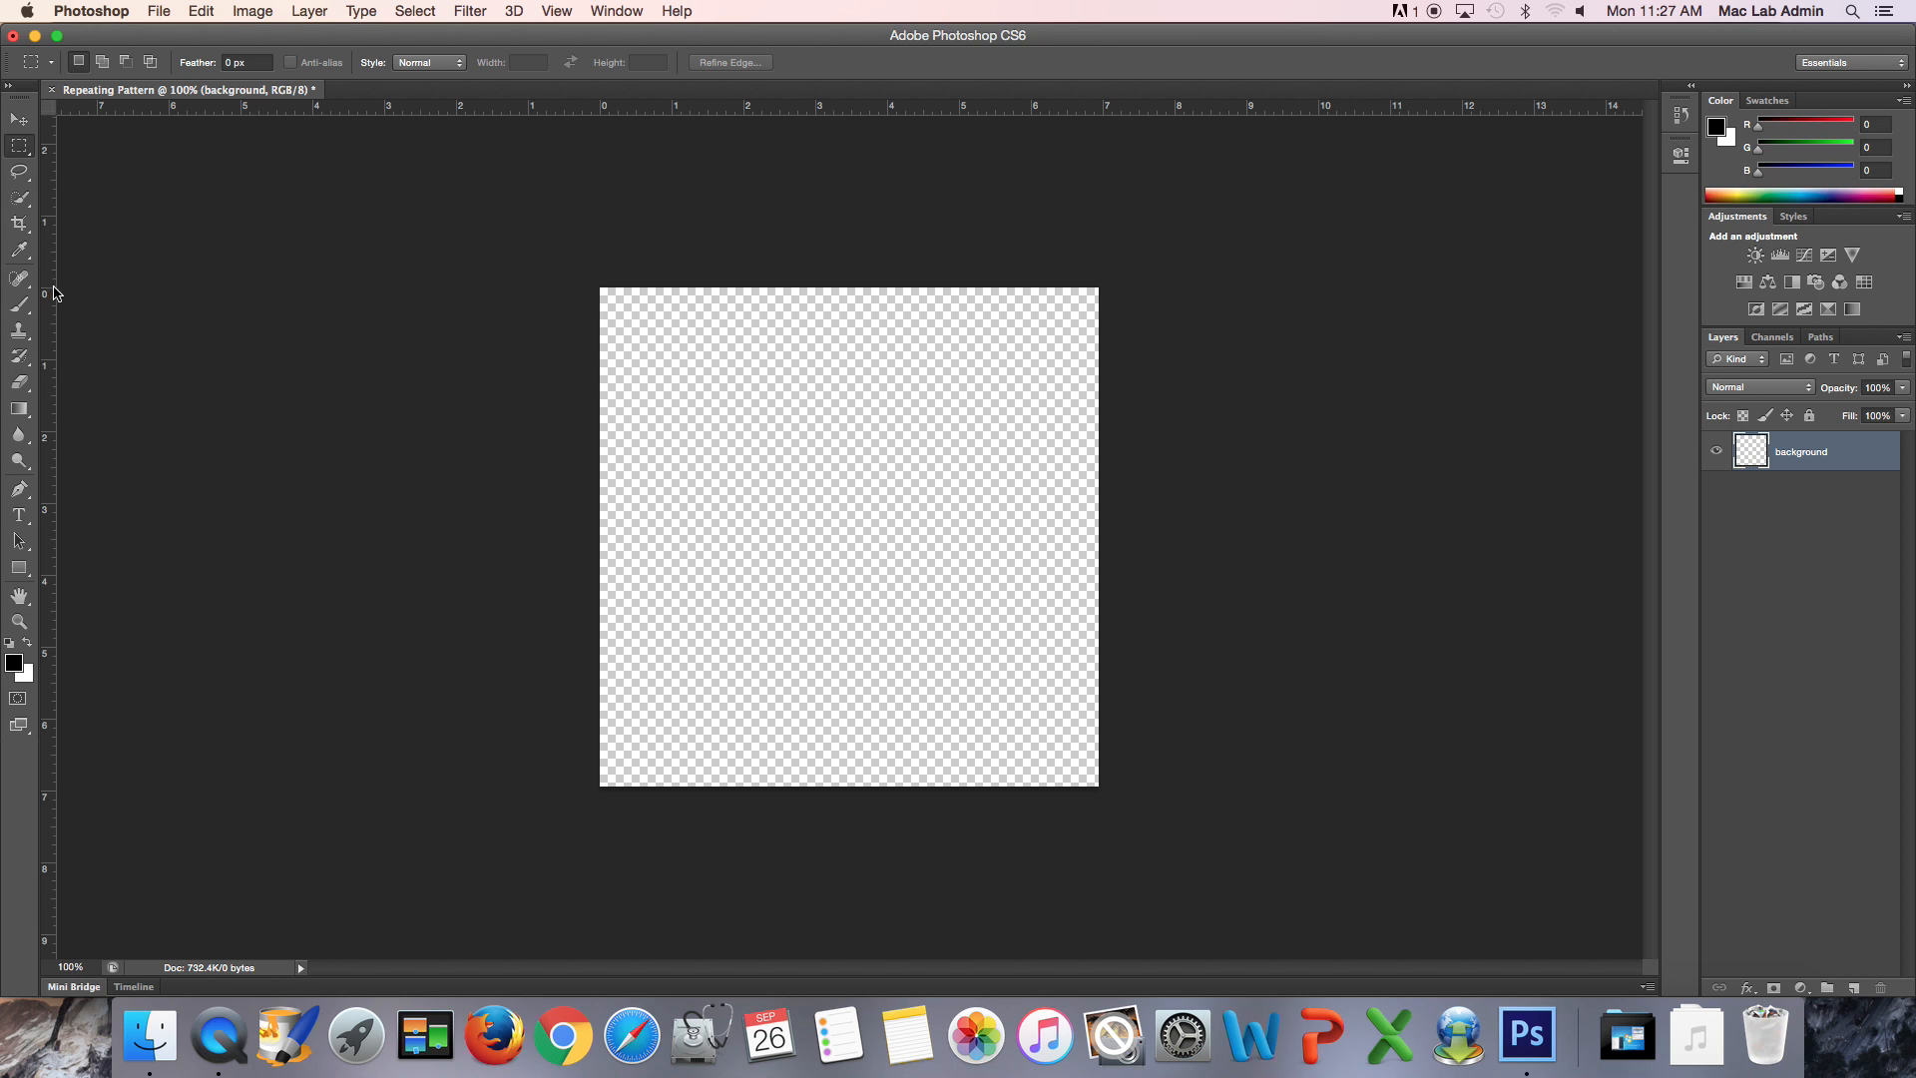
- Place vertical guides on the canvas's left edge, right edge and horizontal centre
{"action": "left_click_drag", "start_coordinate": [47, 280], "coordinate": [599, 286]}
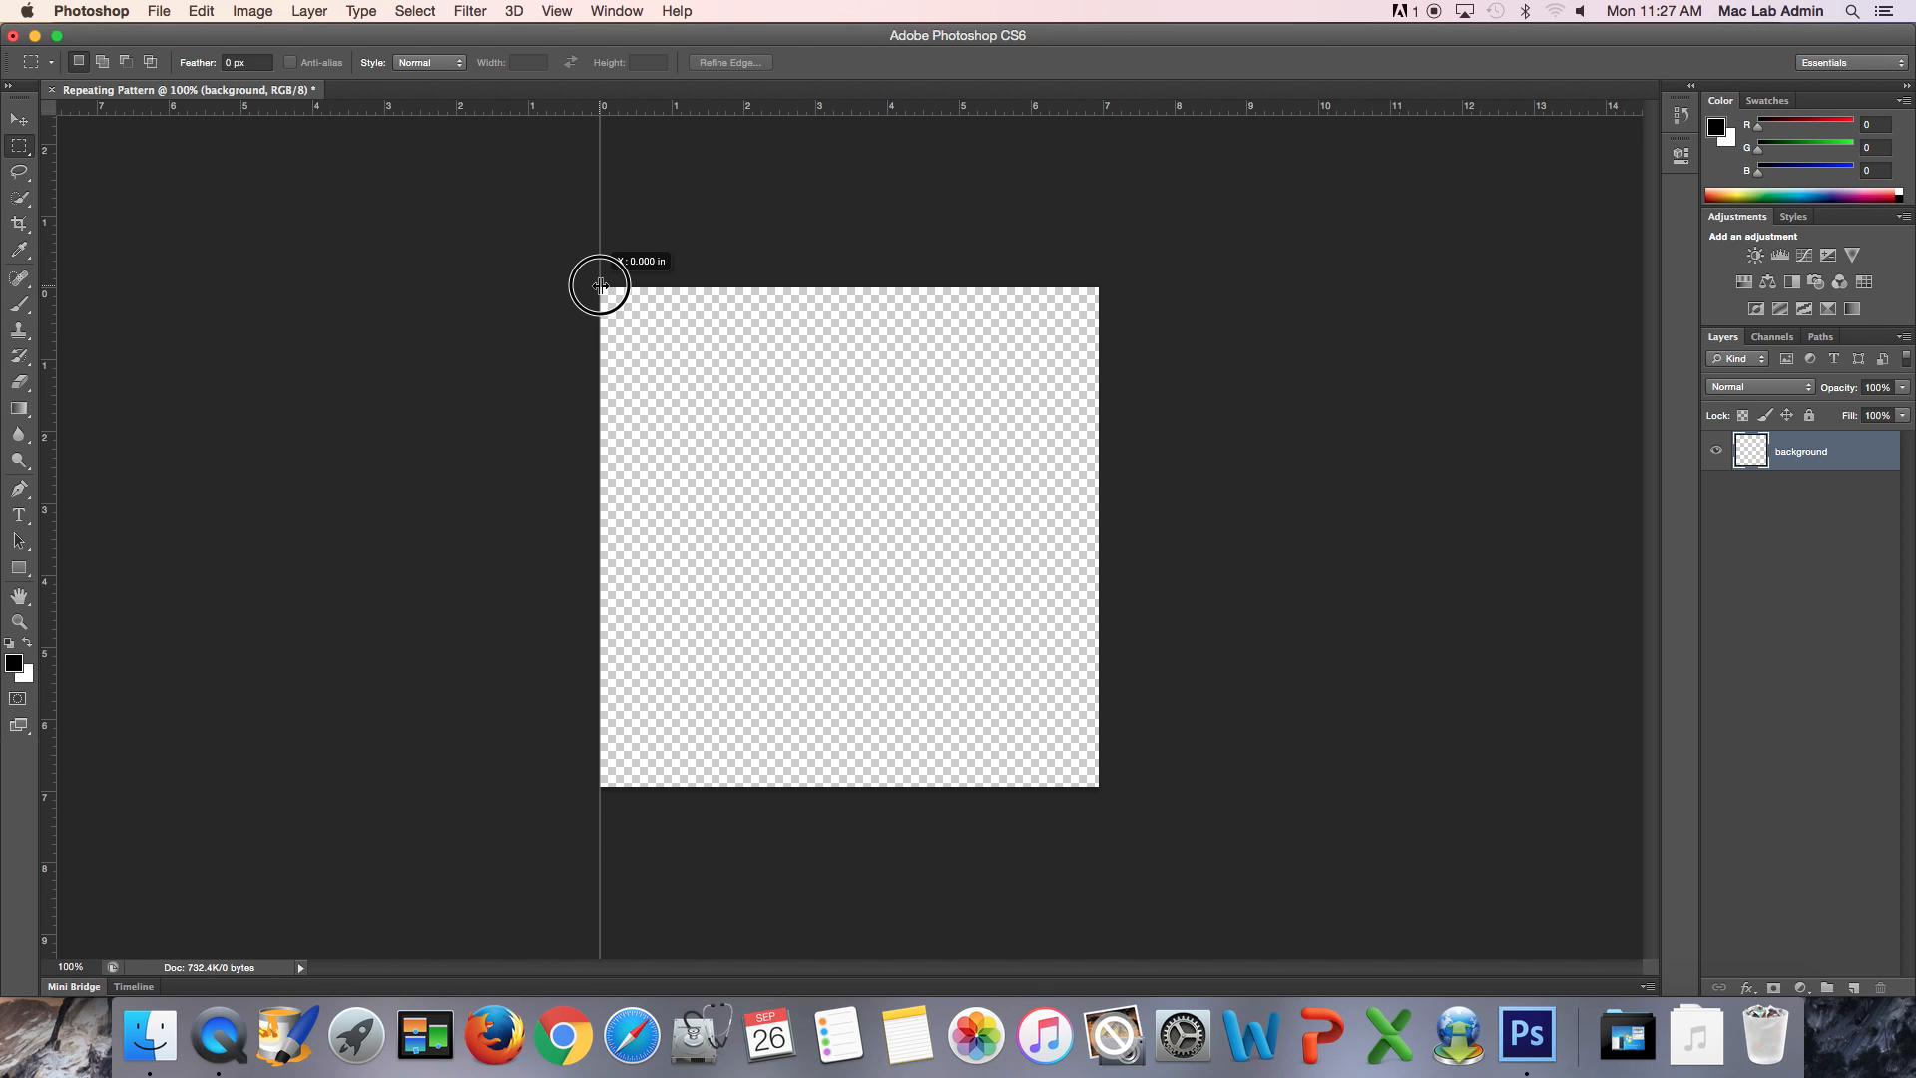
{"action": "left_click_drag", "start_coordinate": [600, 286], "coordinate": [600, 287]}
{"action": "left_click_drag", "start_coordinate": [45, 276], "coordinate": [1099, 299]}
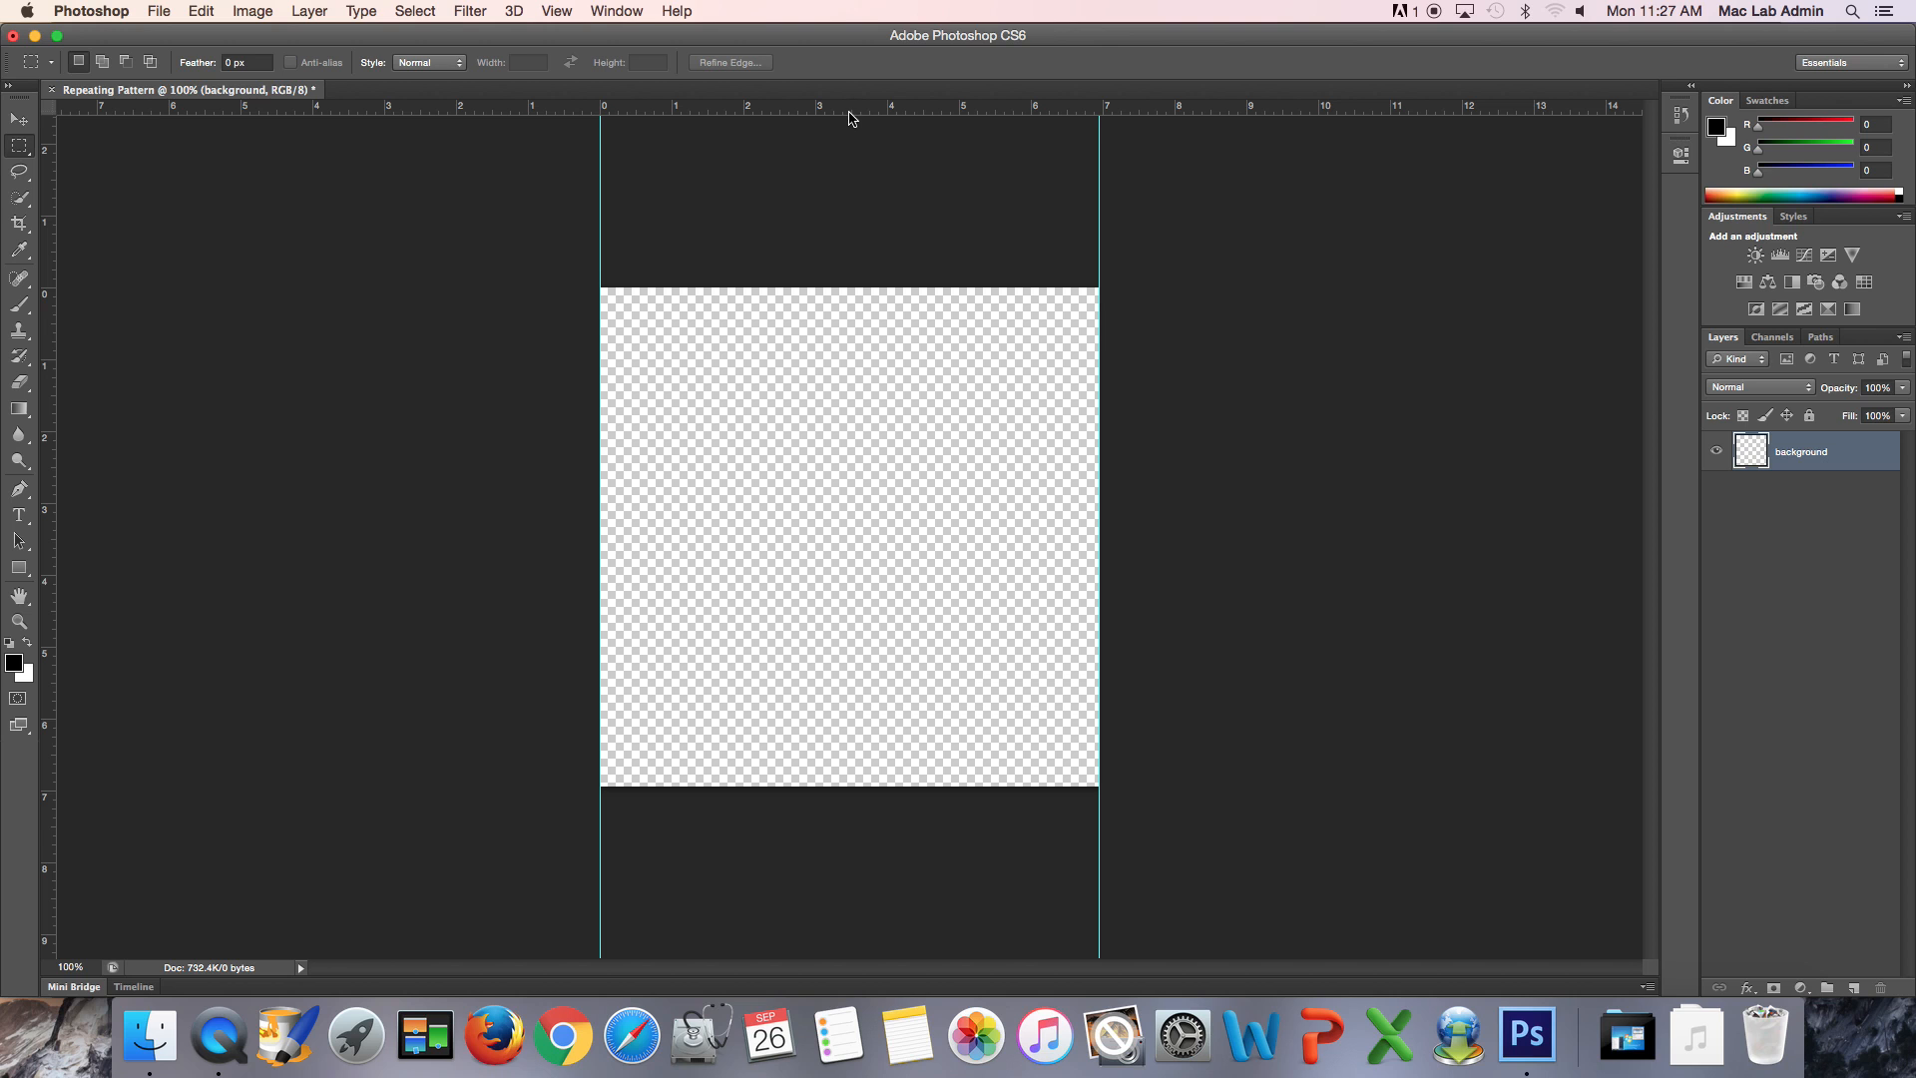
{"action": "left_click_drag", "start_coordinate": [48, 165], "coordinate": [849, 171]}
{"action": "key", "text": "v"}
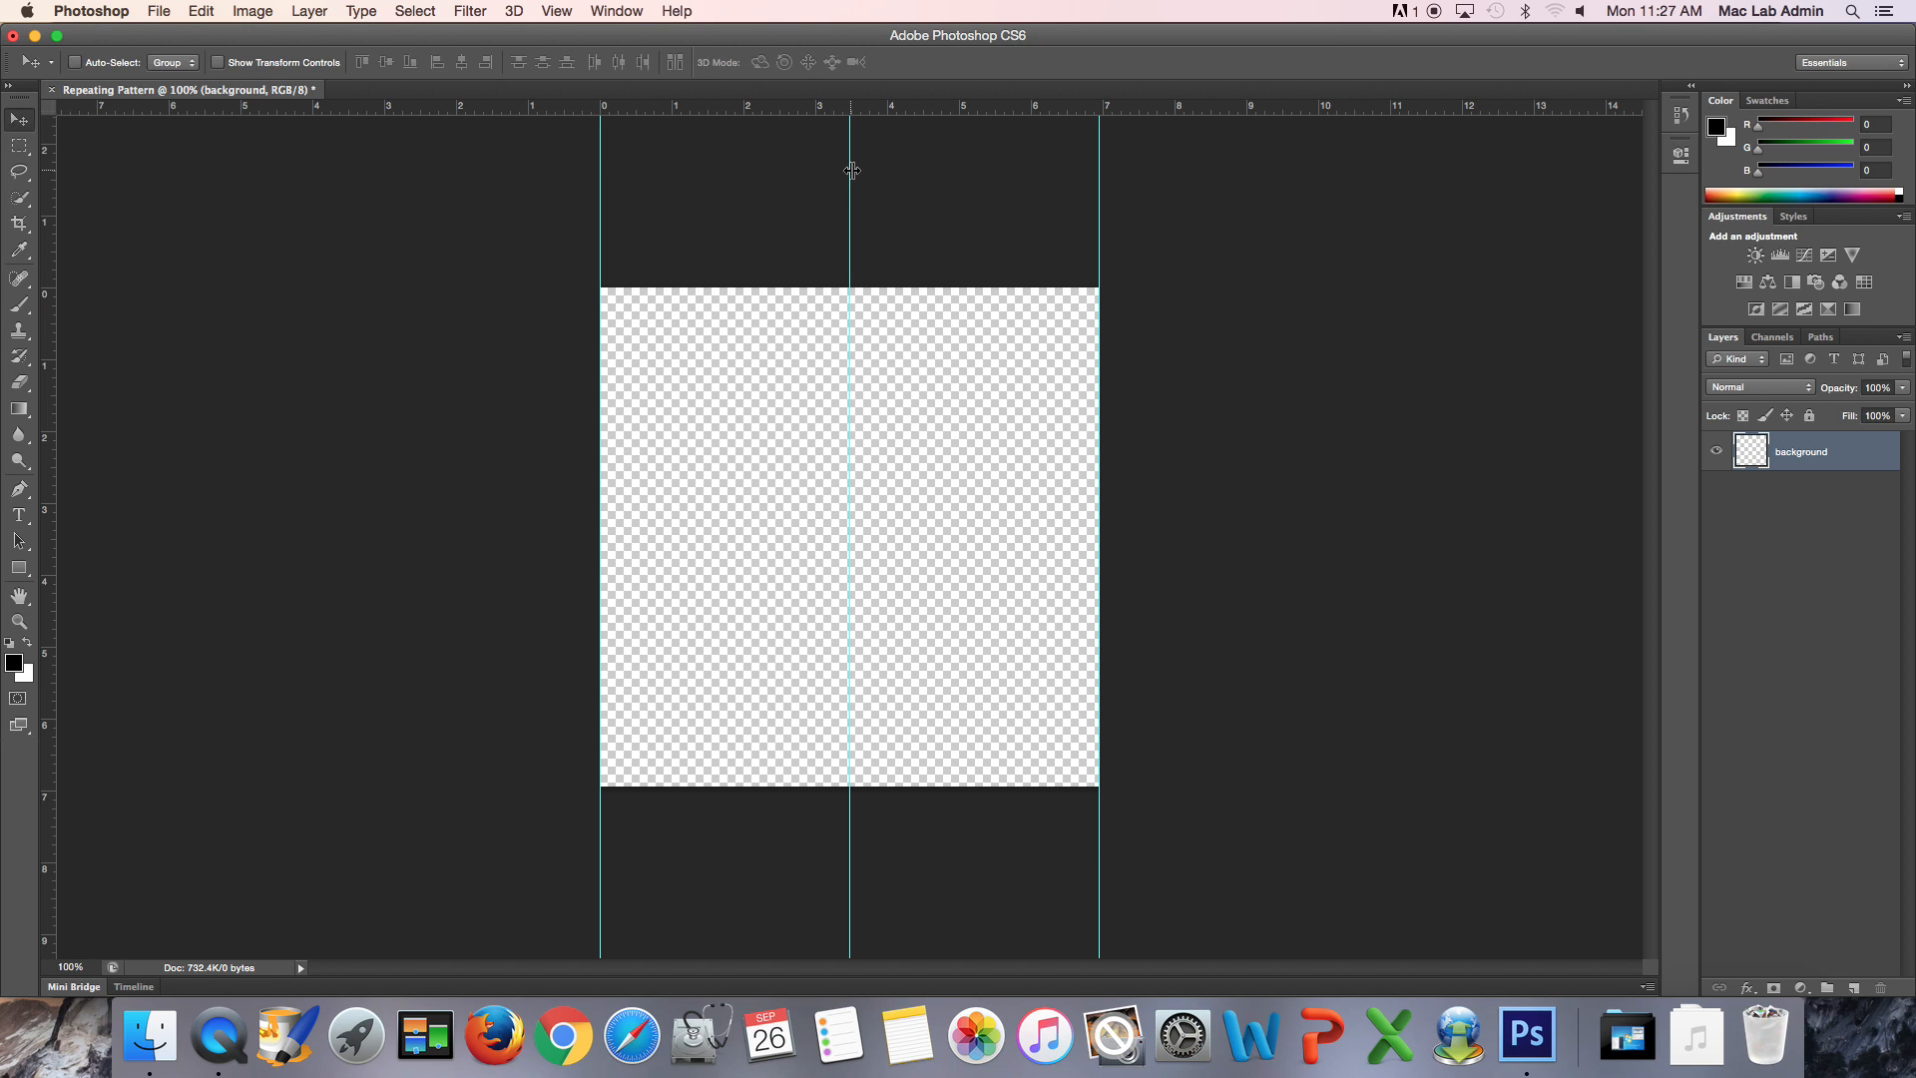
{"action": "left_click", "coordinate": [850, 170]}
{"action": "left_click_drag", "start_coordinate": [850, 170], "coordinate": [847, 171]}
{"action": "left_click", "coordinate": [752, 197]}
- Show the grid over the canvas and check the middle vertical guide's alignment at the centre
{"action": "left_click", "coordinate": [567, 12]}
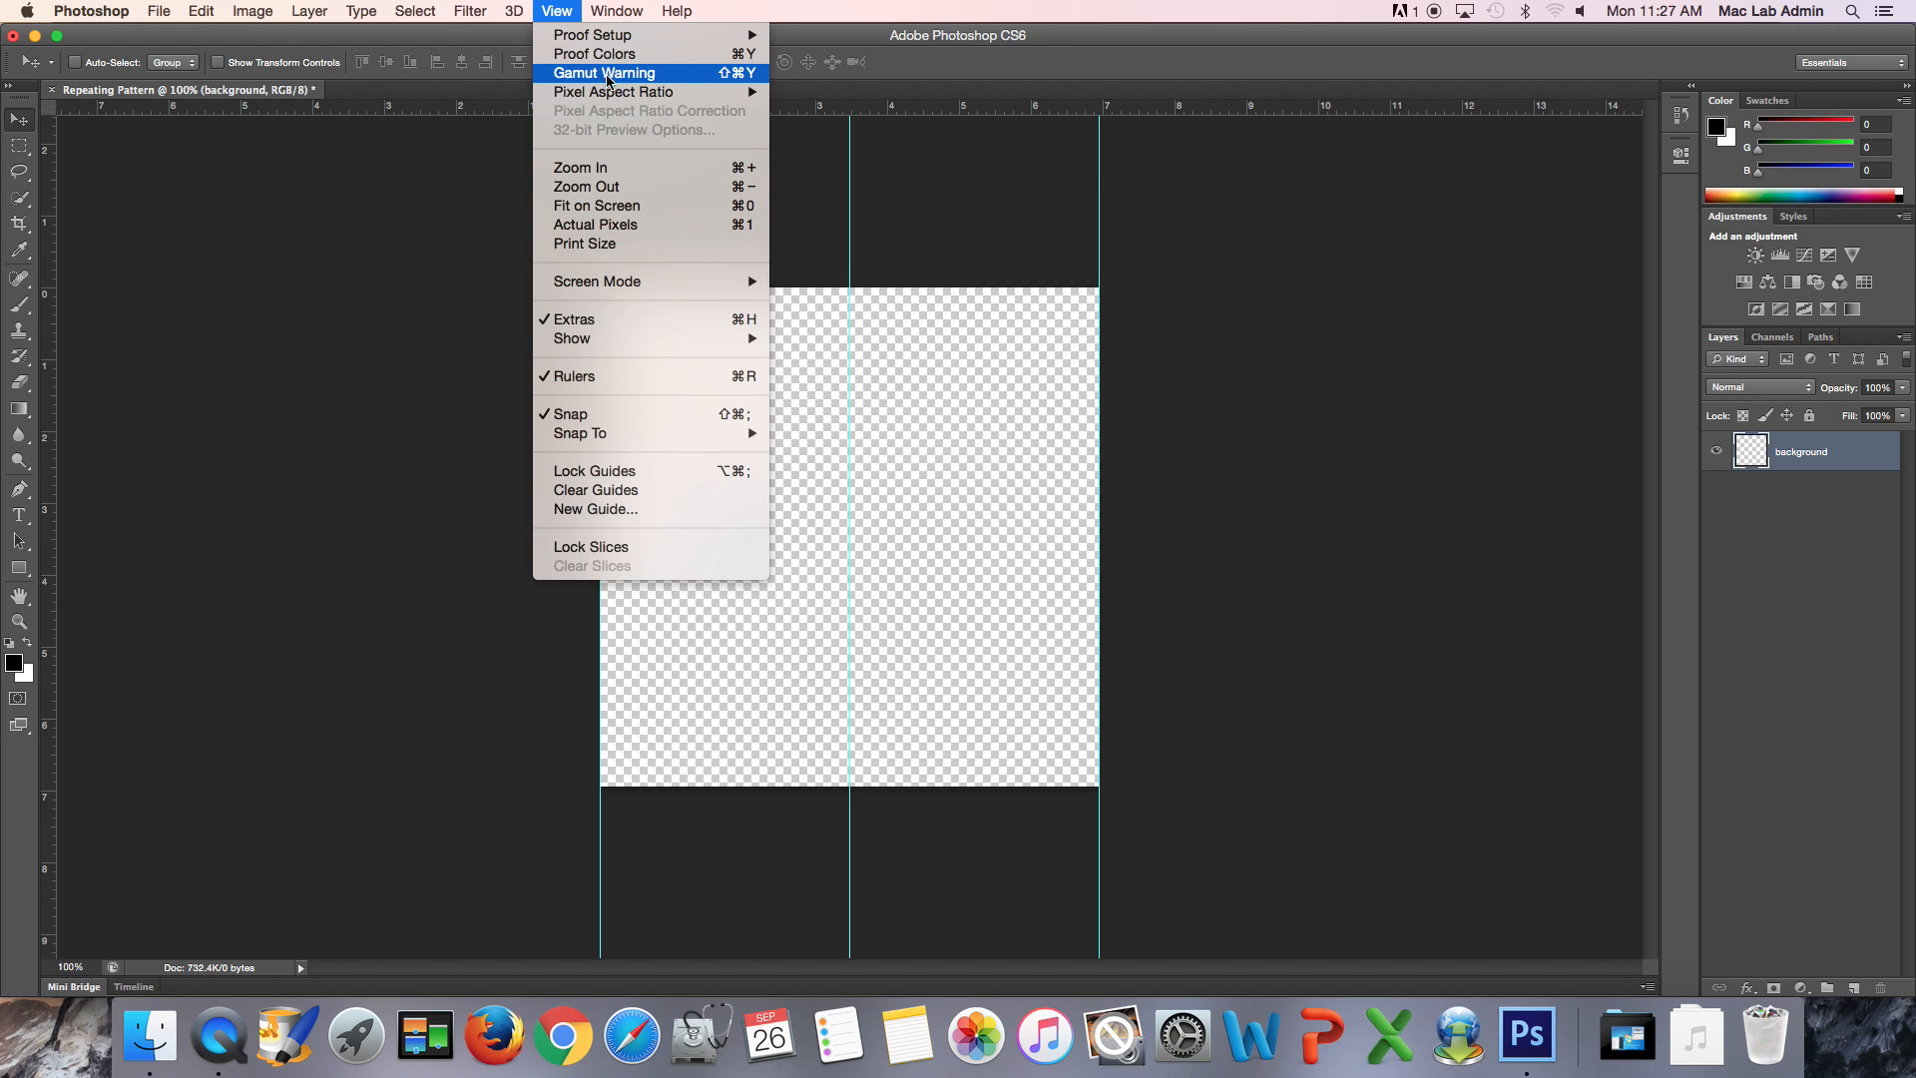
{"action": "mouse_move", "coordinate": [673, 343]}
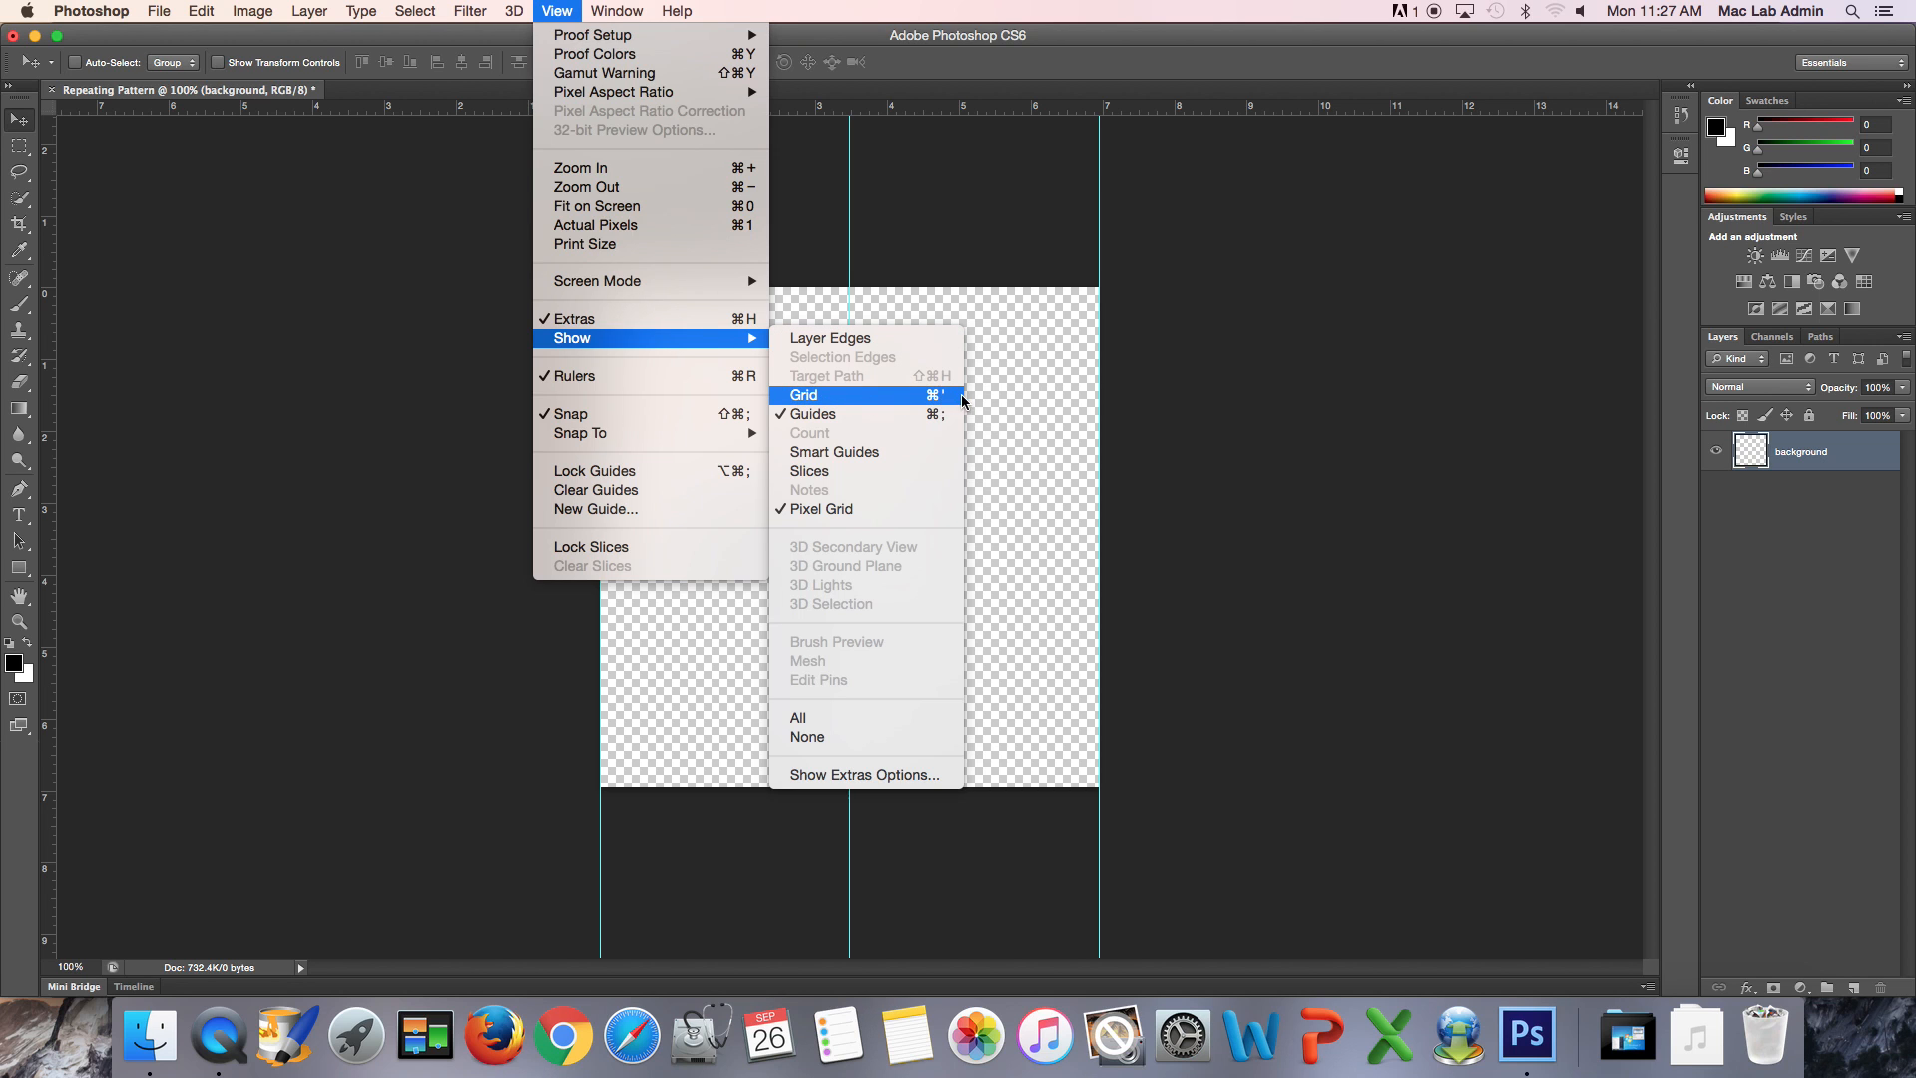
{"action": "left_click", "coordinate": [931, 398]}
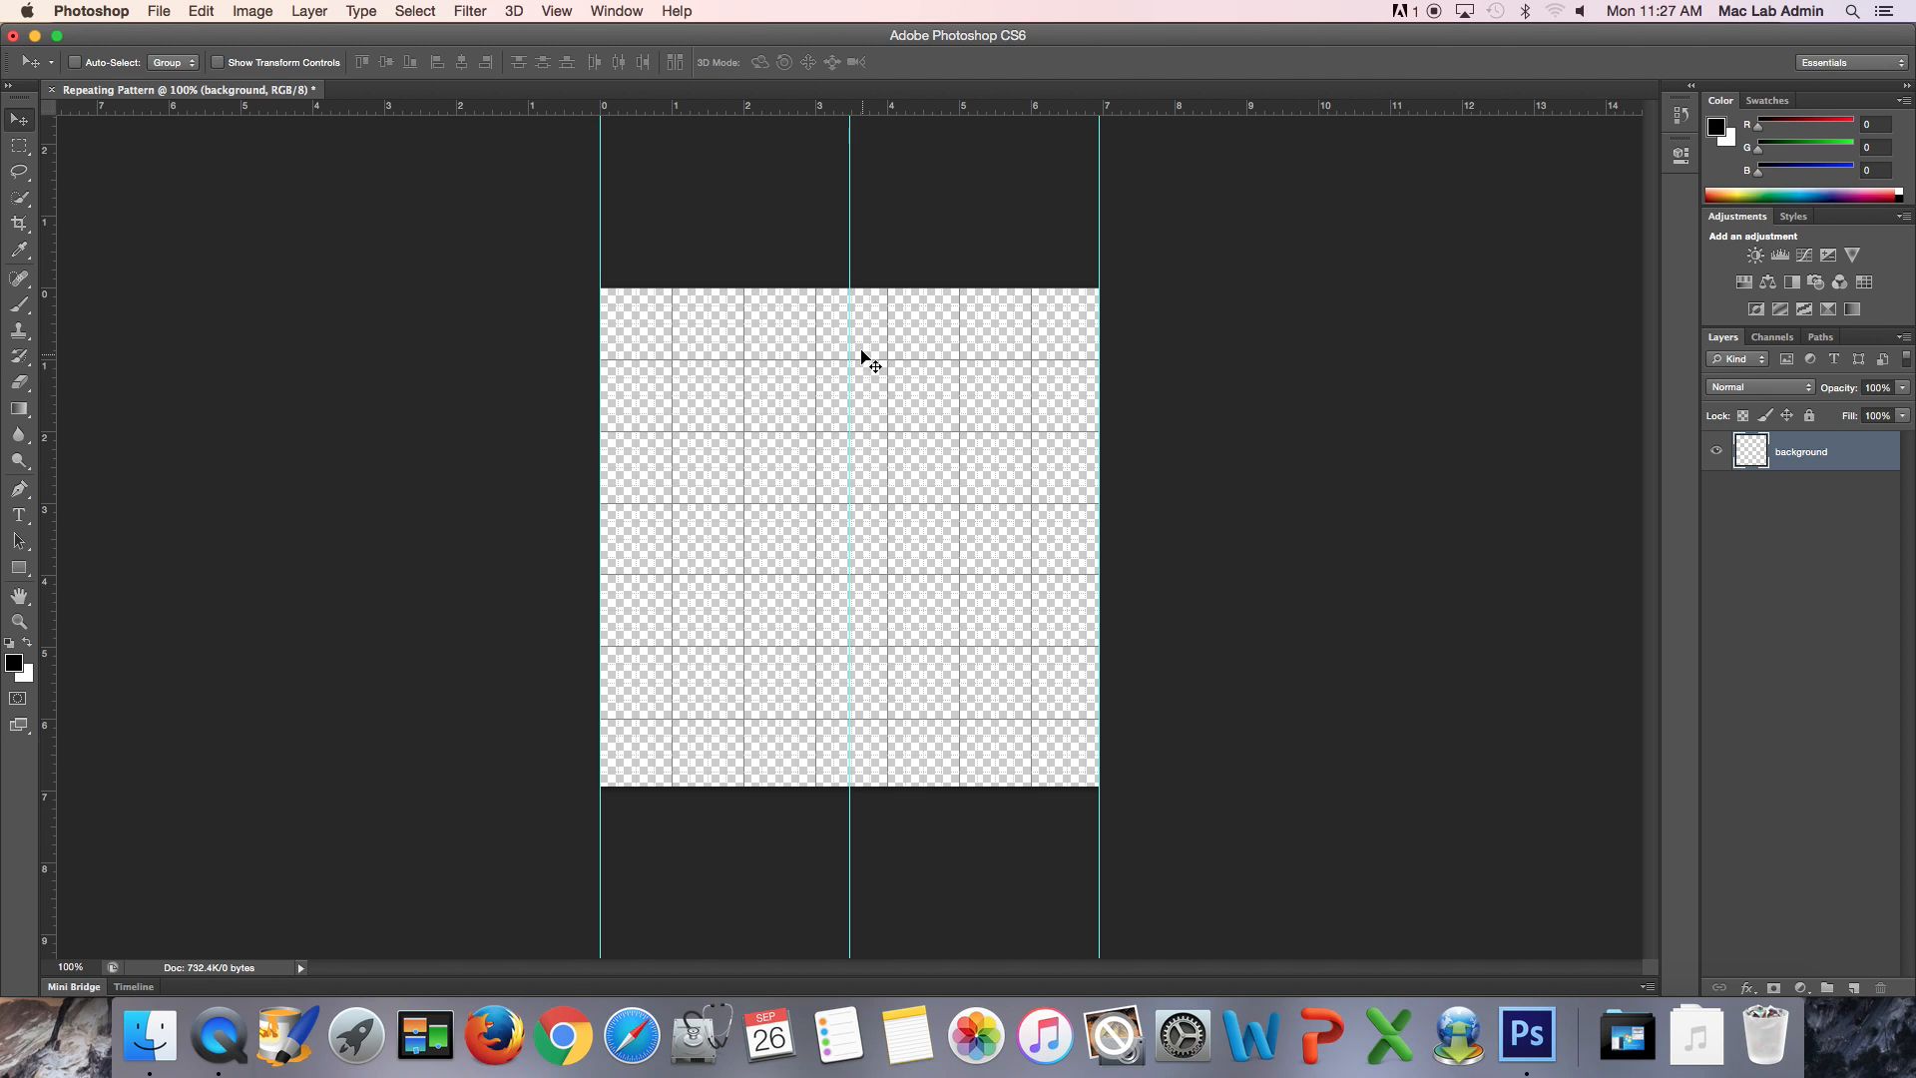
{"action": "left_click_drag", "start_coordinate": [850, 141], "coordinate": [851, 142]}
{"action": "left_click", "coordinate": [887, 159]}
- Place horizontal guides on the canvas's top edge, bottom edge and vertical centre
{"action": "left_click", "coordinate": [471, 105]}
{"action": "left_click_drag", "start_coordinate": [471, 106], "coordinate": [483, 288]}
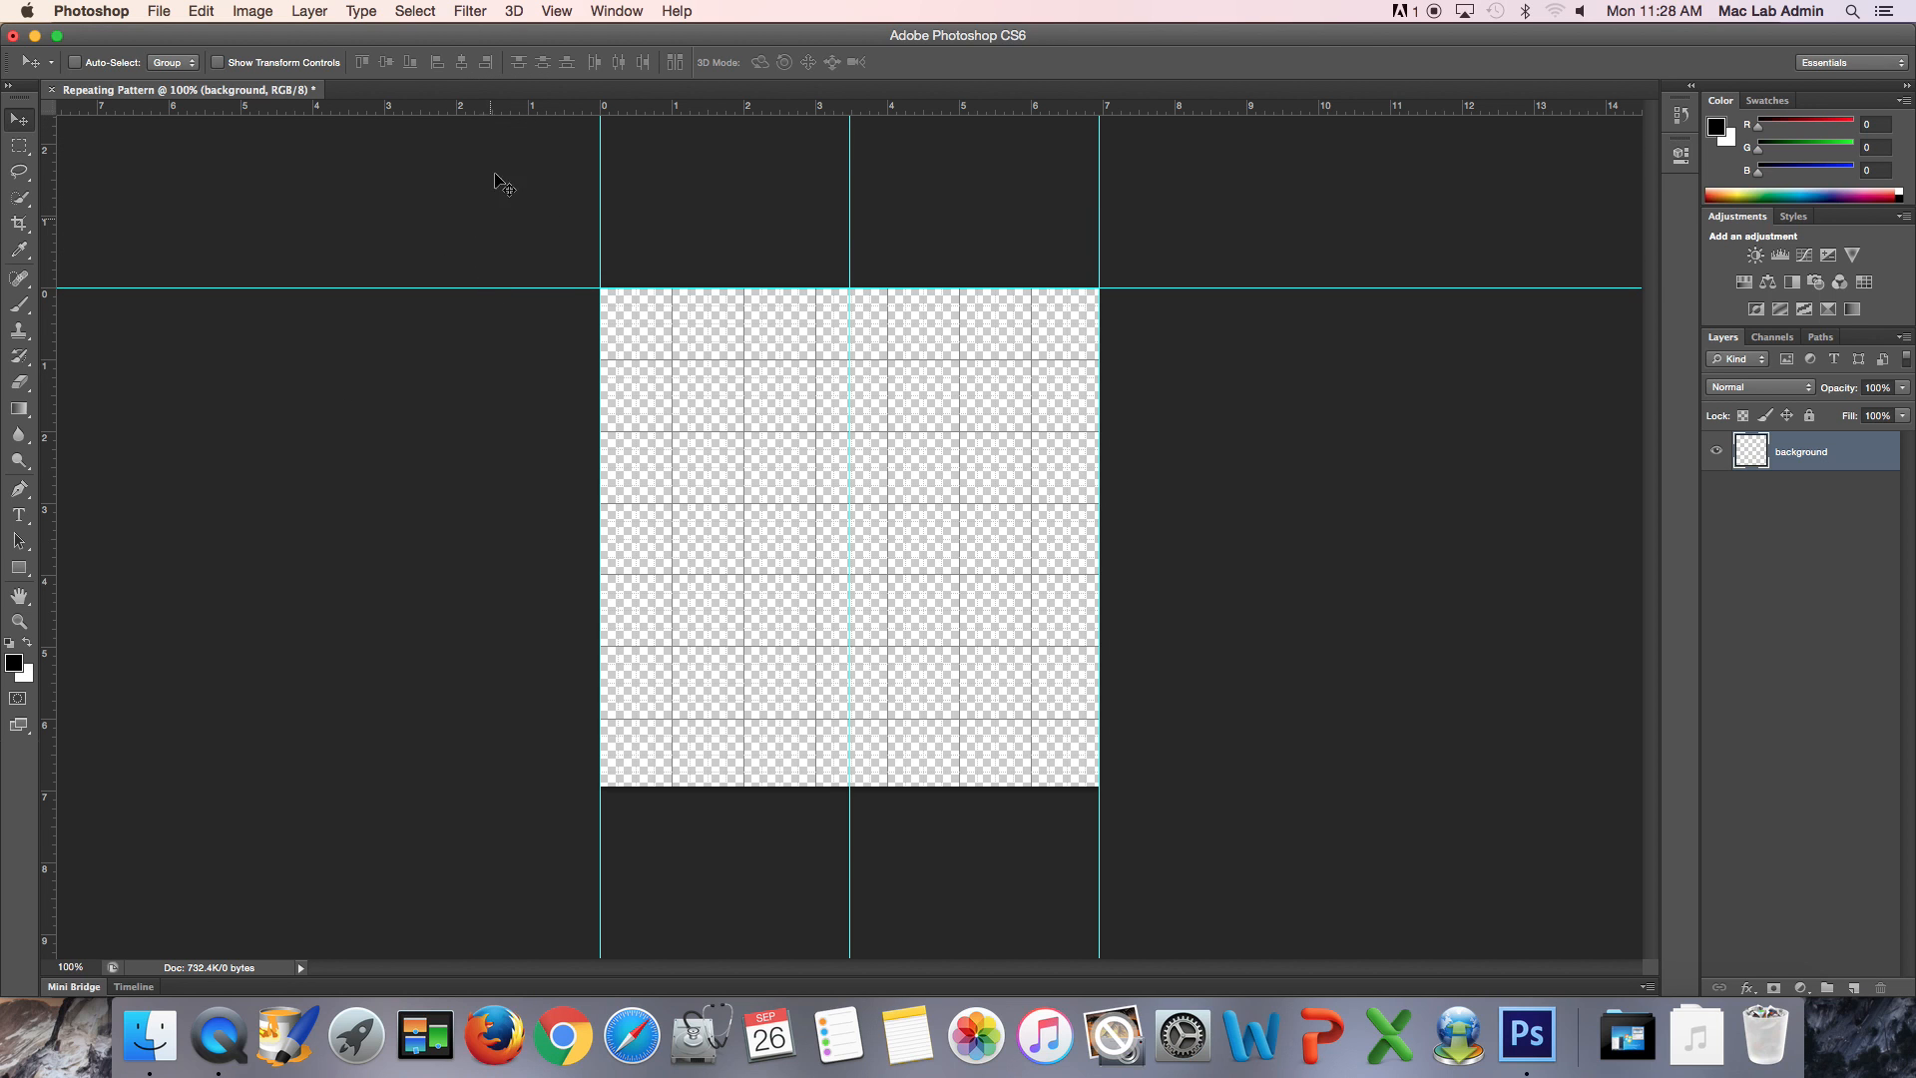
{"action": "left_click_drag", "start_coordinate": [494, 106], "coordinate": [526, 785]}
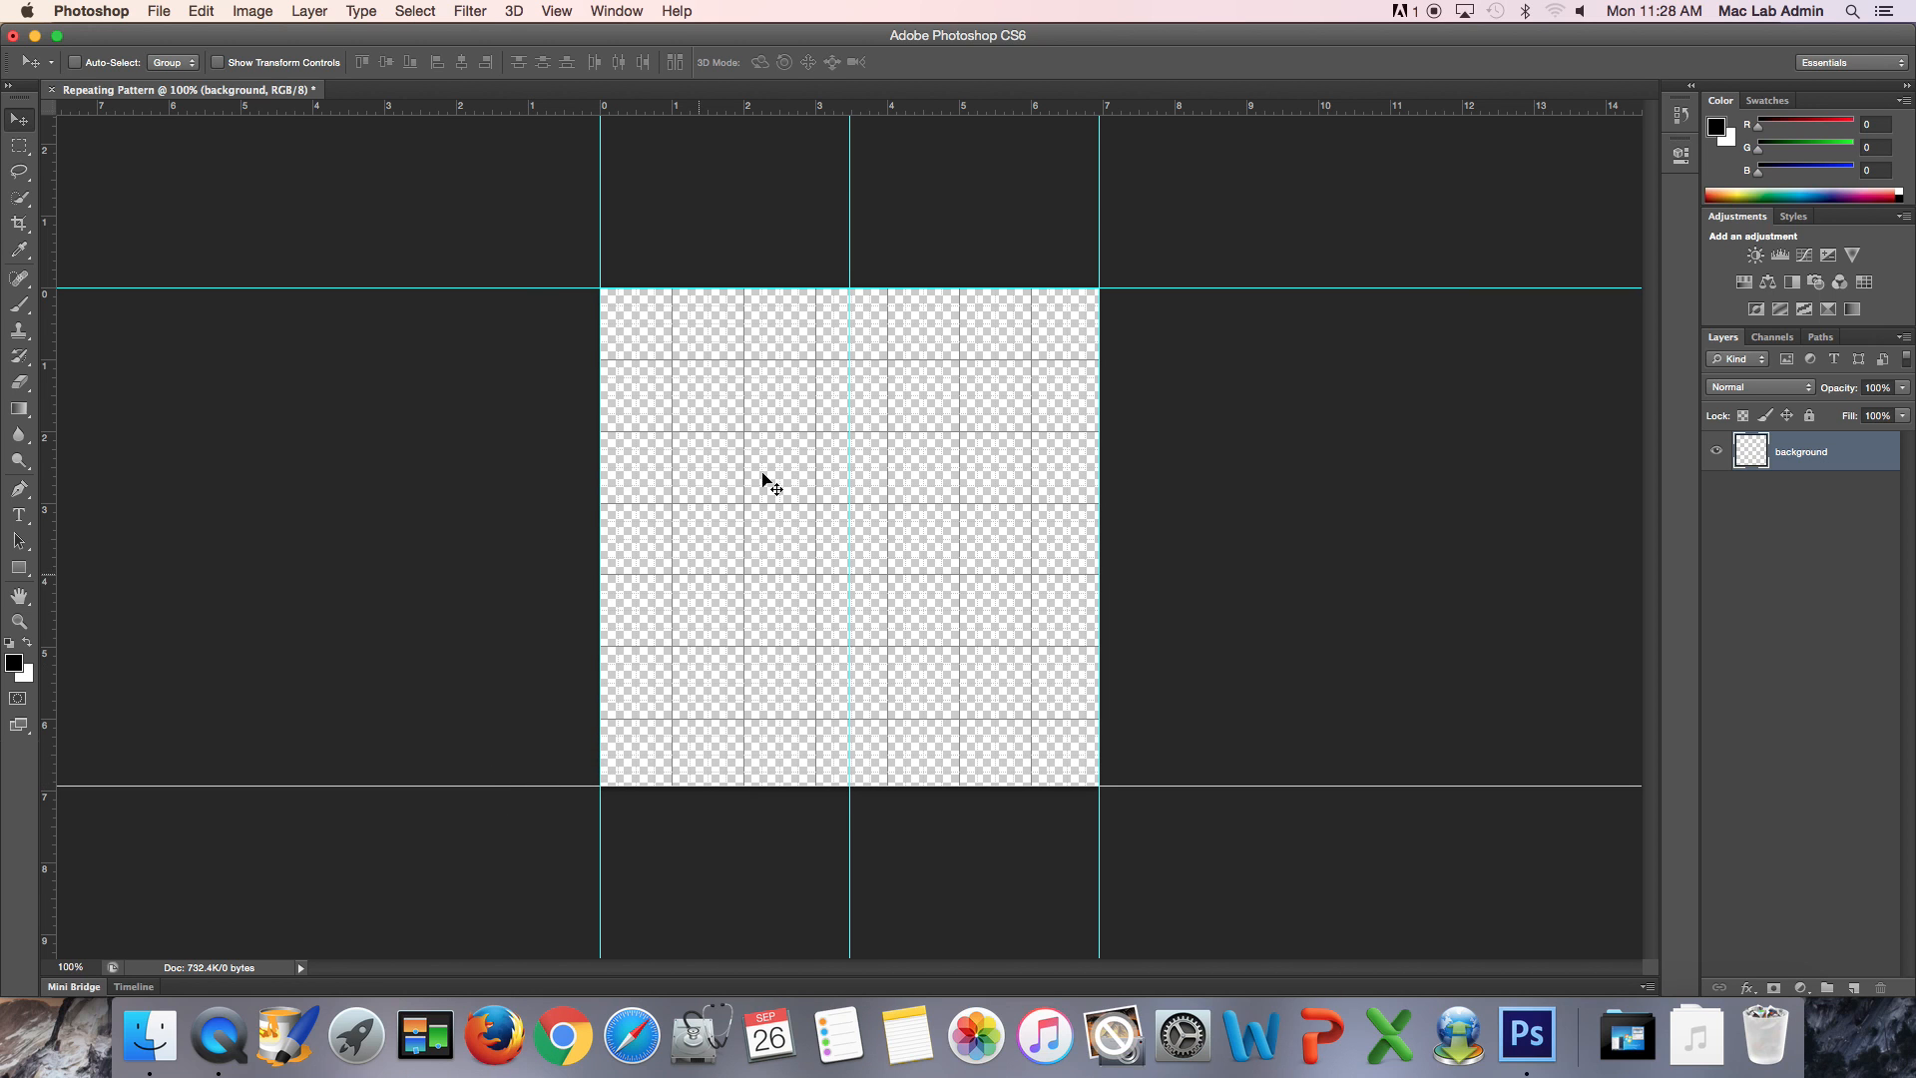
{"action": "left_click_drag", "start_coordinate": [796, 107], "coordinate": [774, 547]}
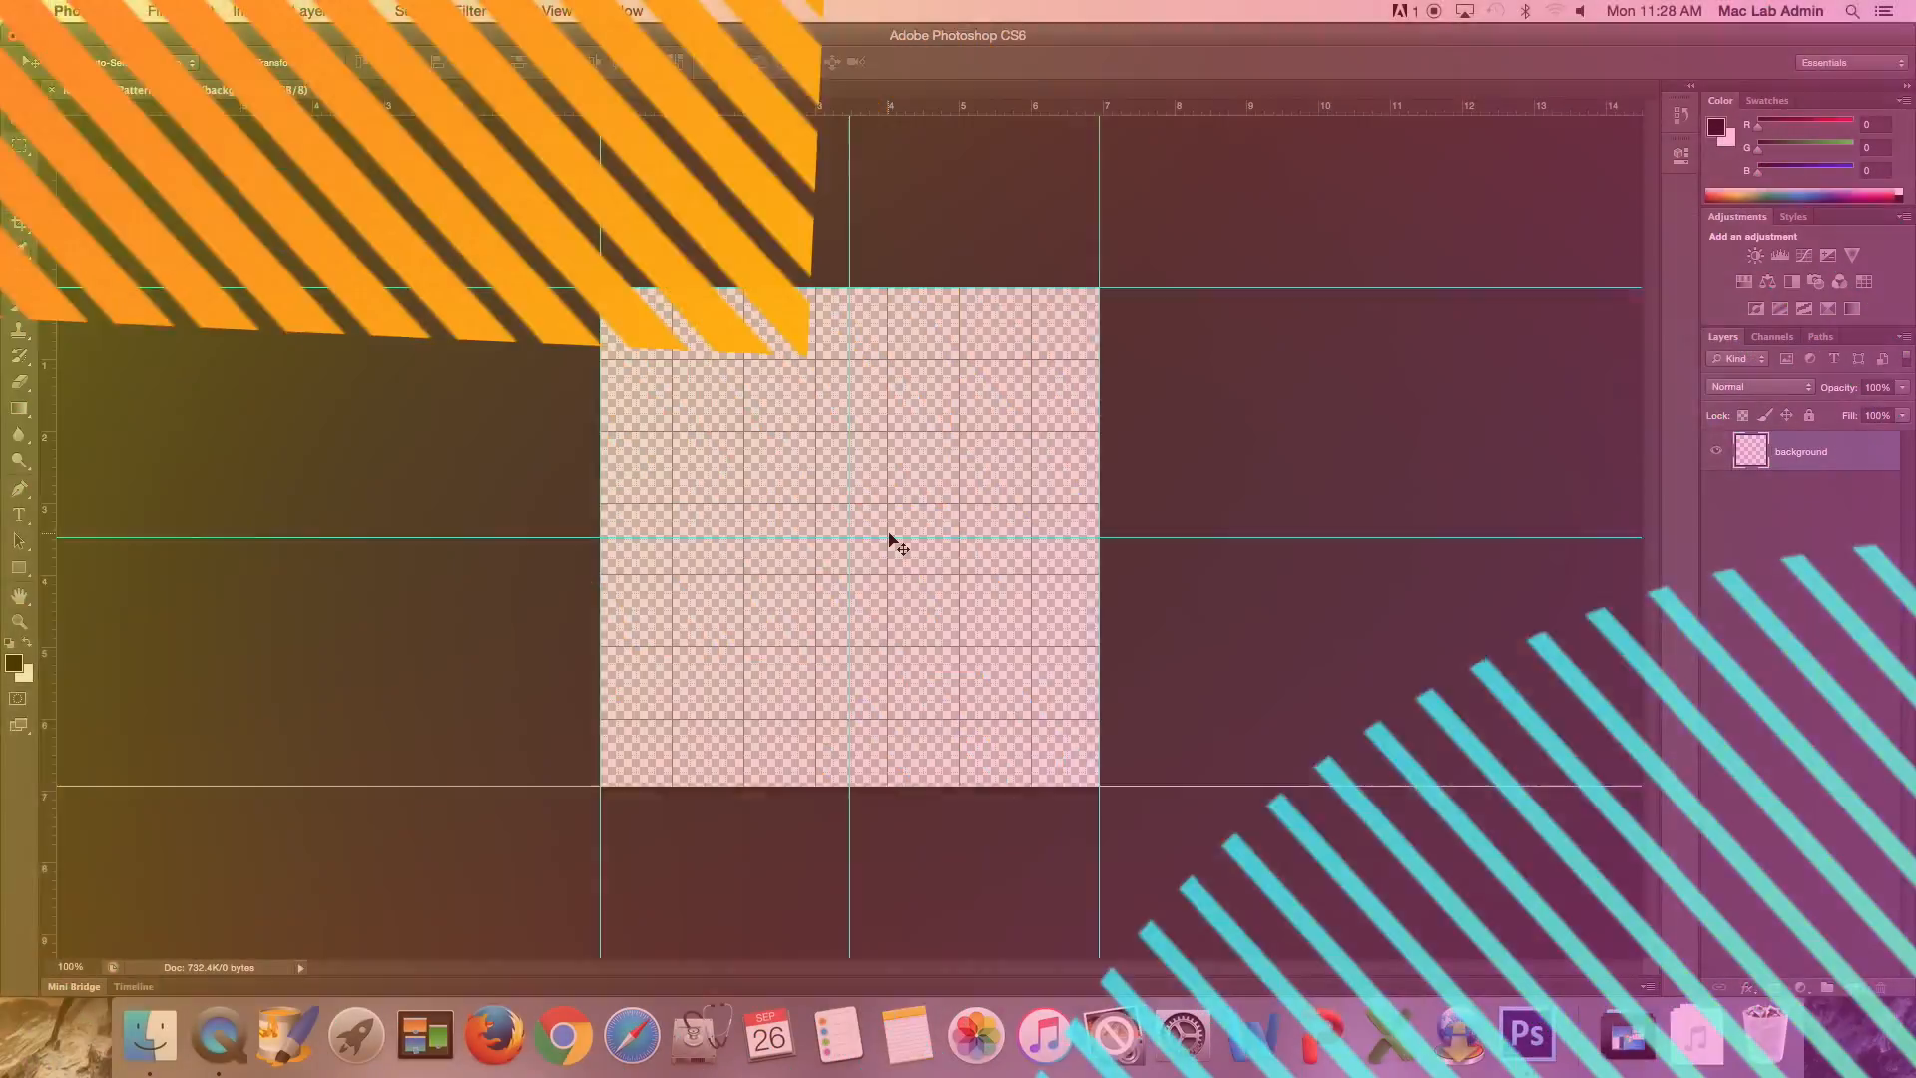
- Activate the Custom Shape tool and enlarge its shape picker so all shapes fit
{"action": "key", "text": "super+minus"}
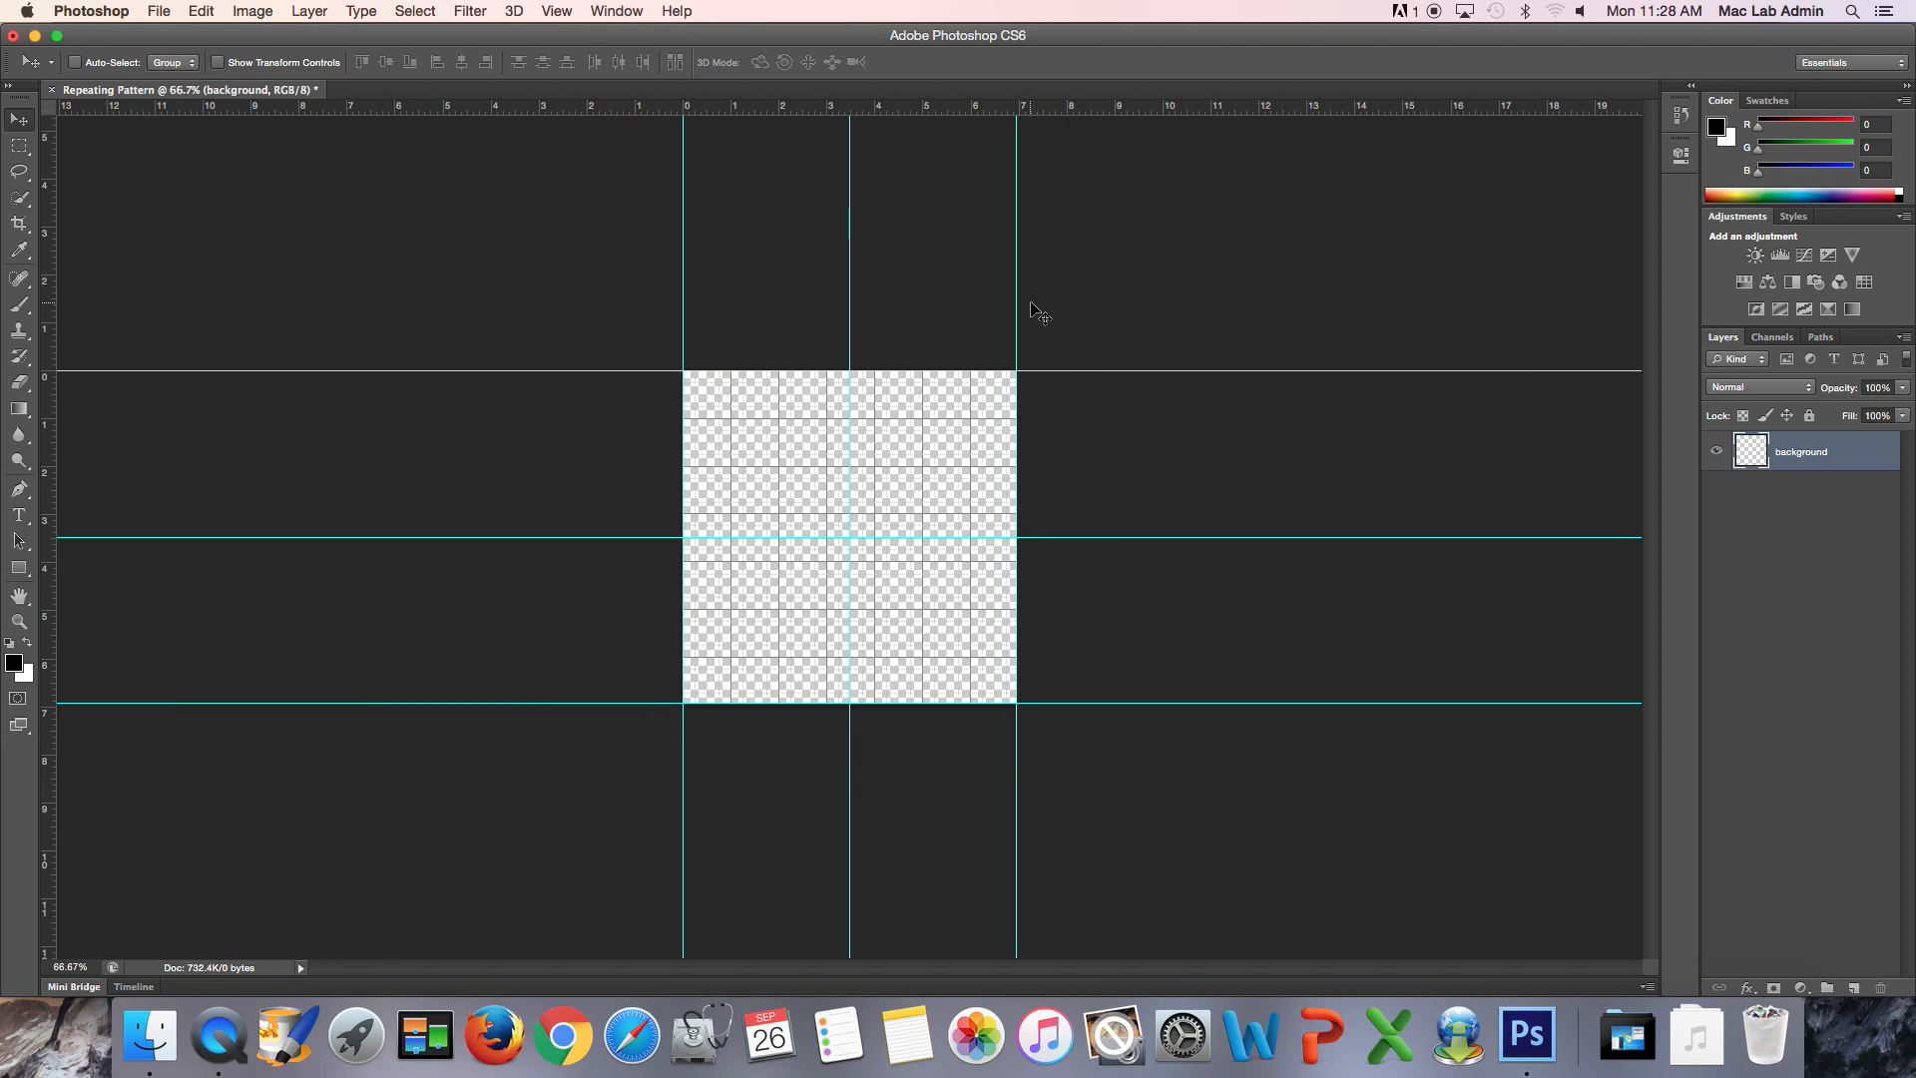
{"action": "left_click", "coordinate": [20, 571]}
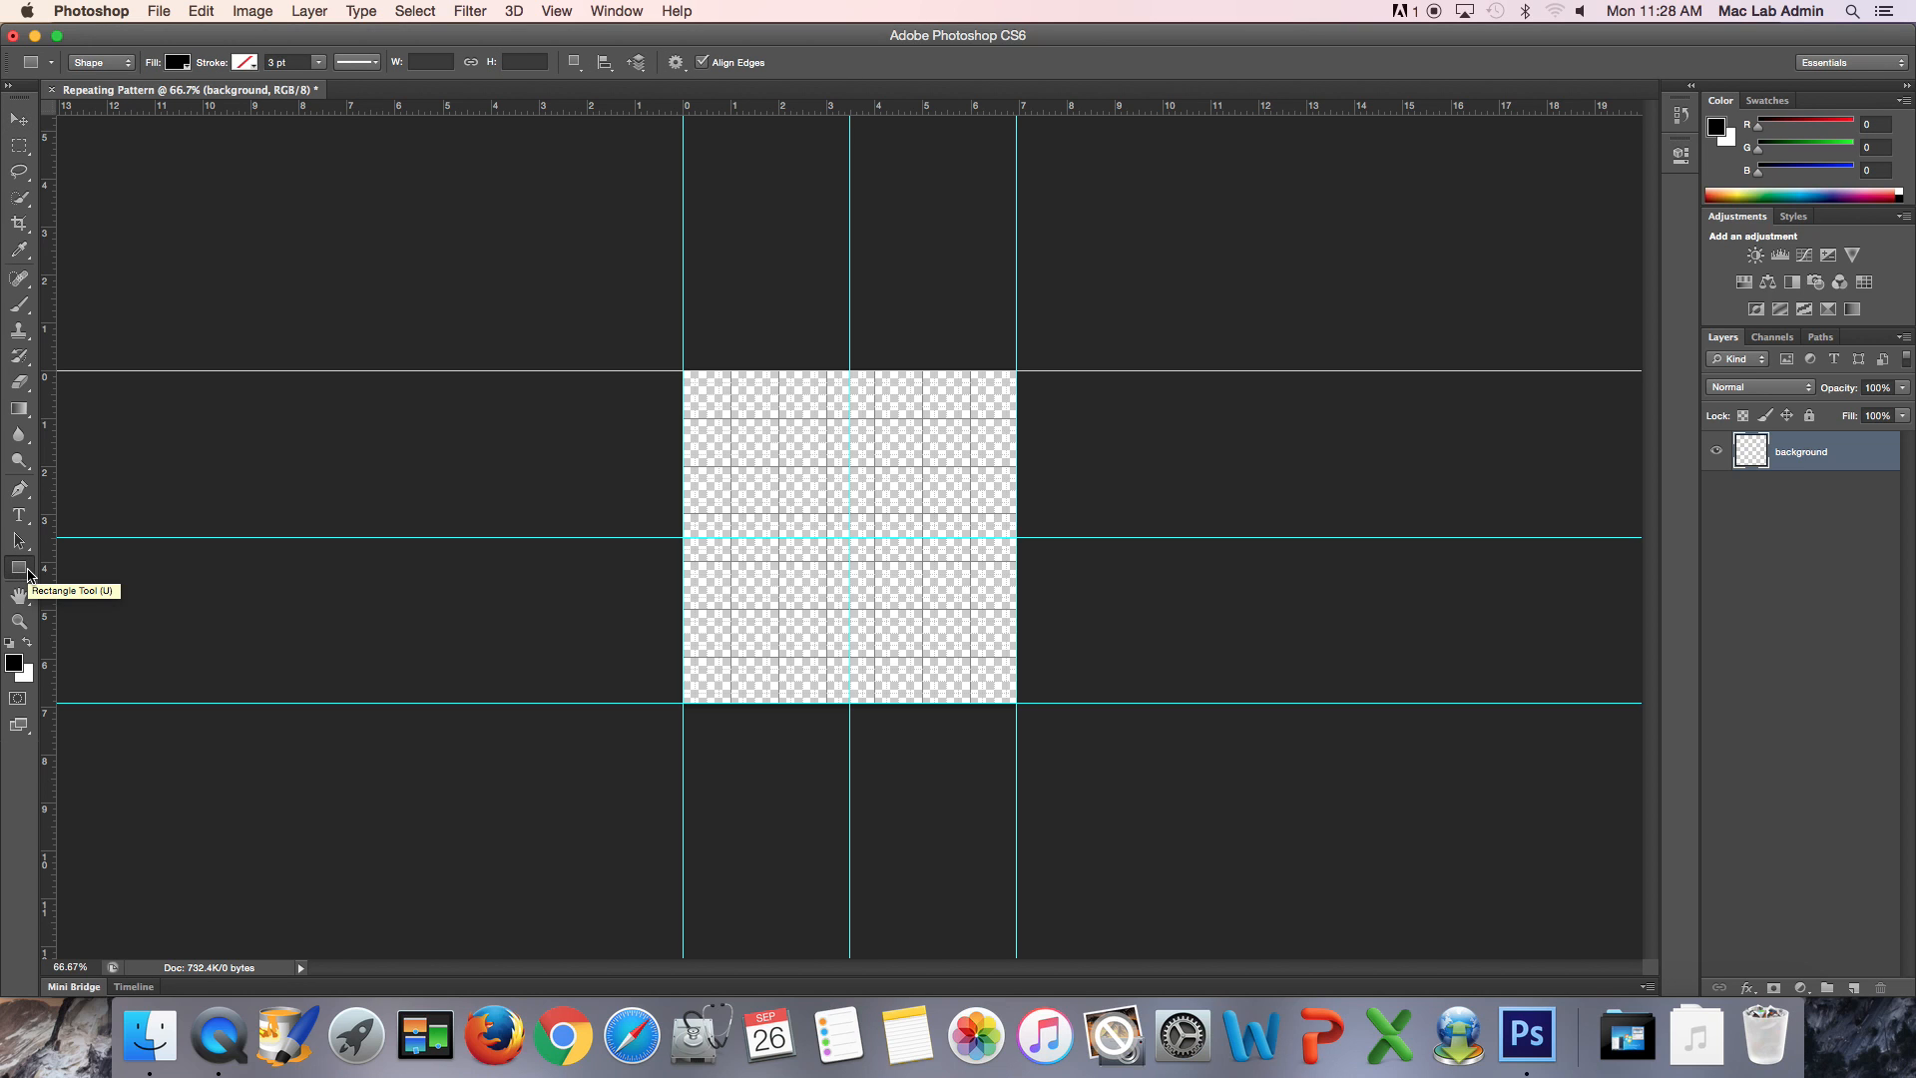
{"action": "left_click_drag", "start_coordinate": [28, 574], "coordinate": [97, 657]}
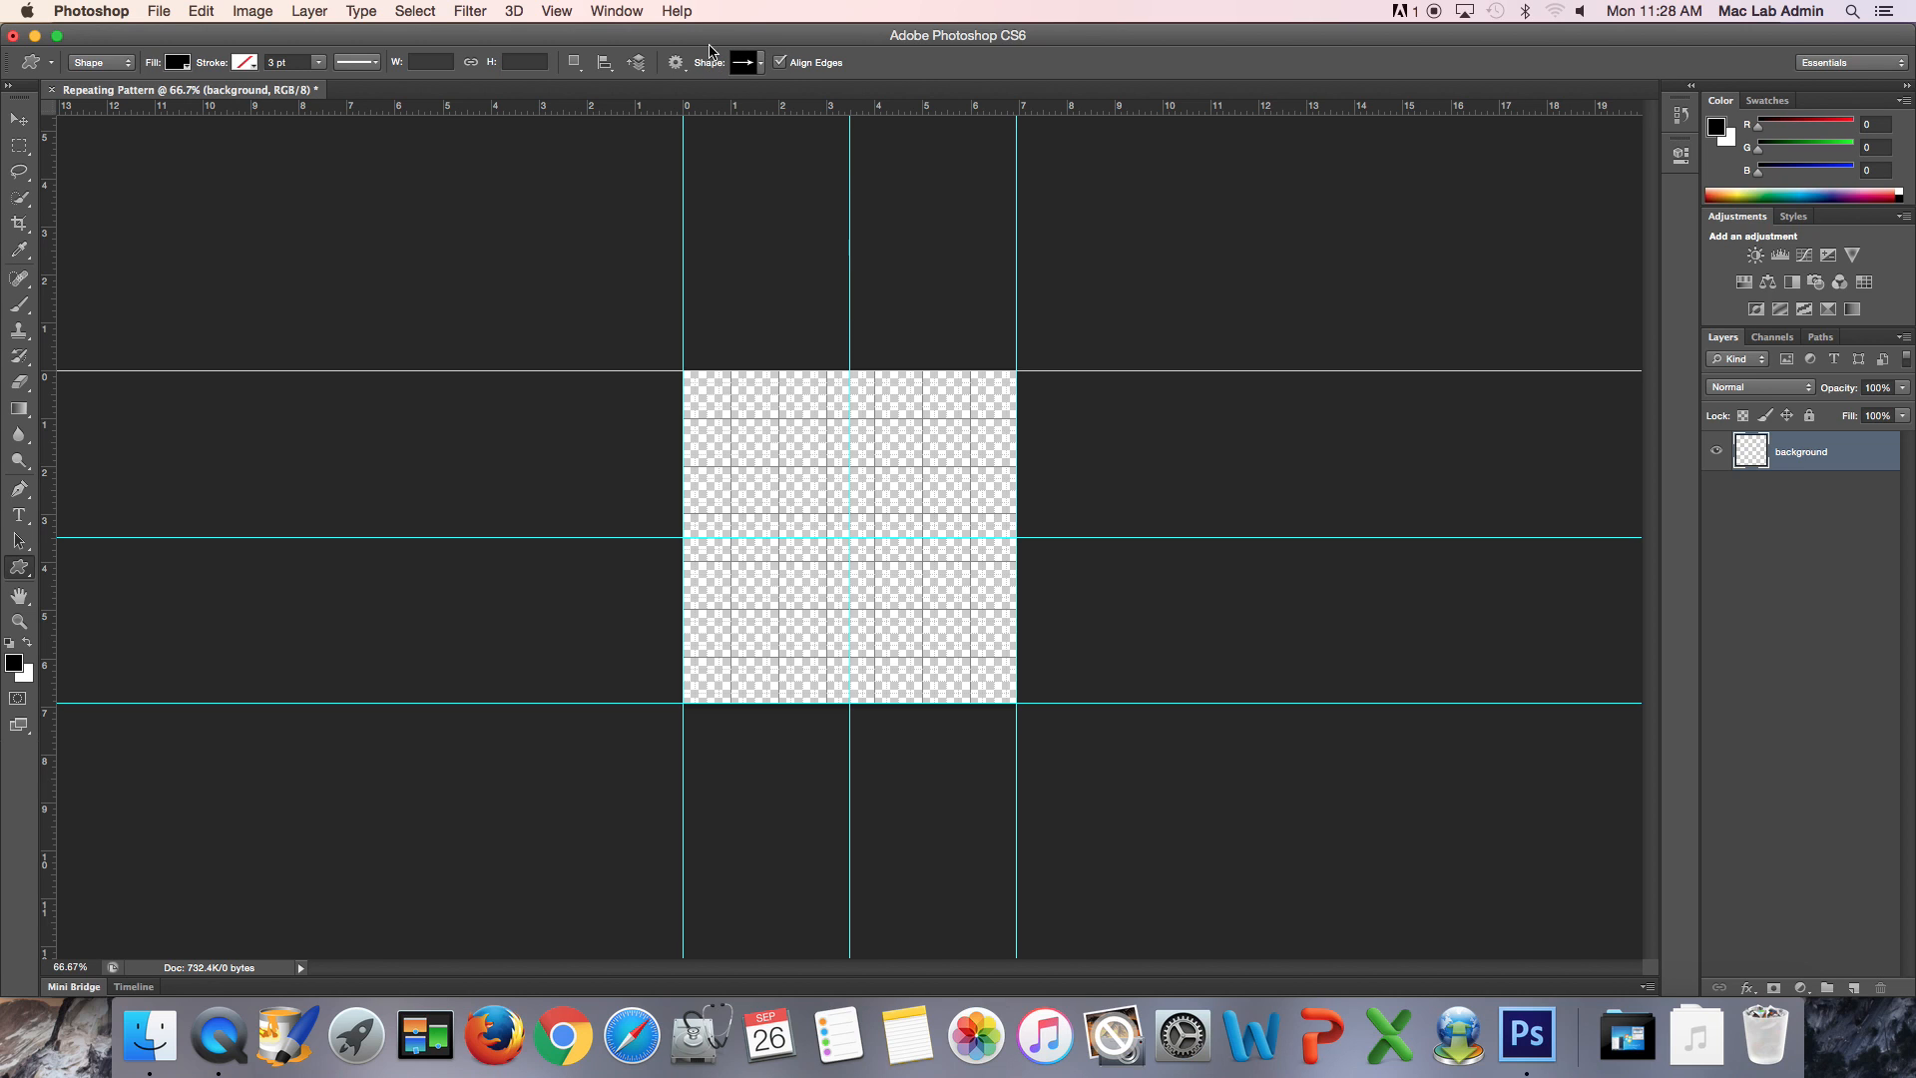
{"action": "left_click", "coordinate": [761, 64]}
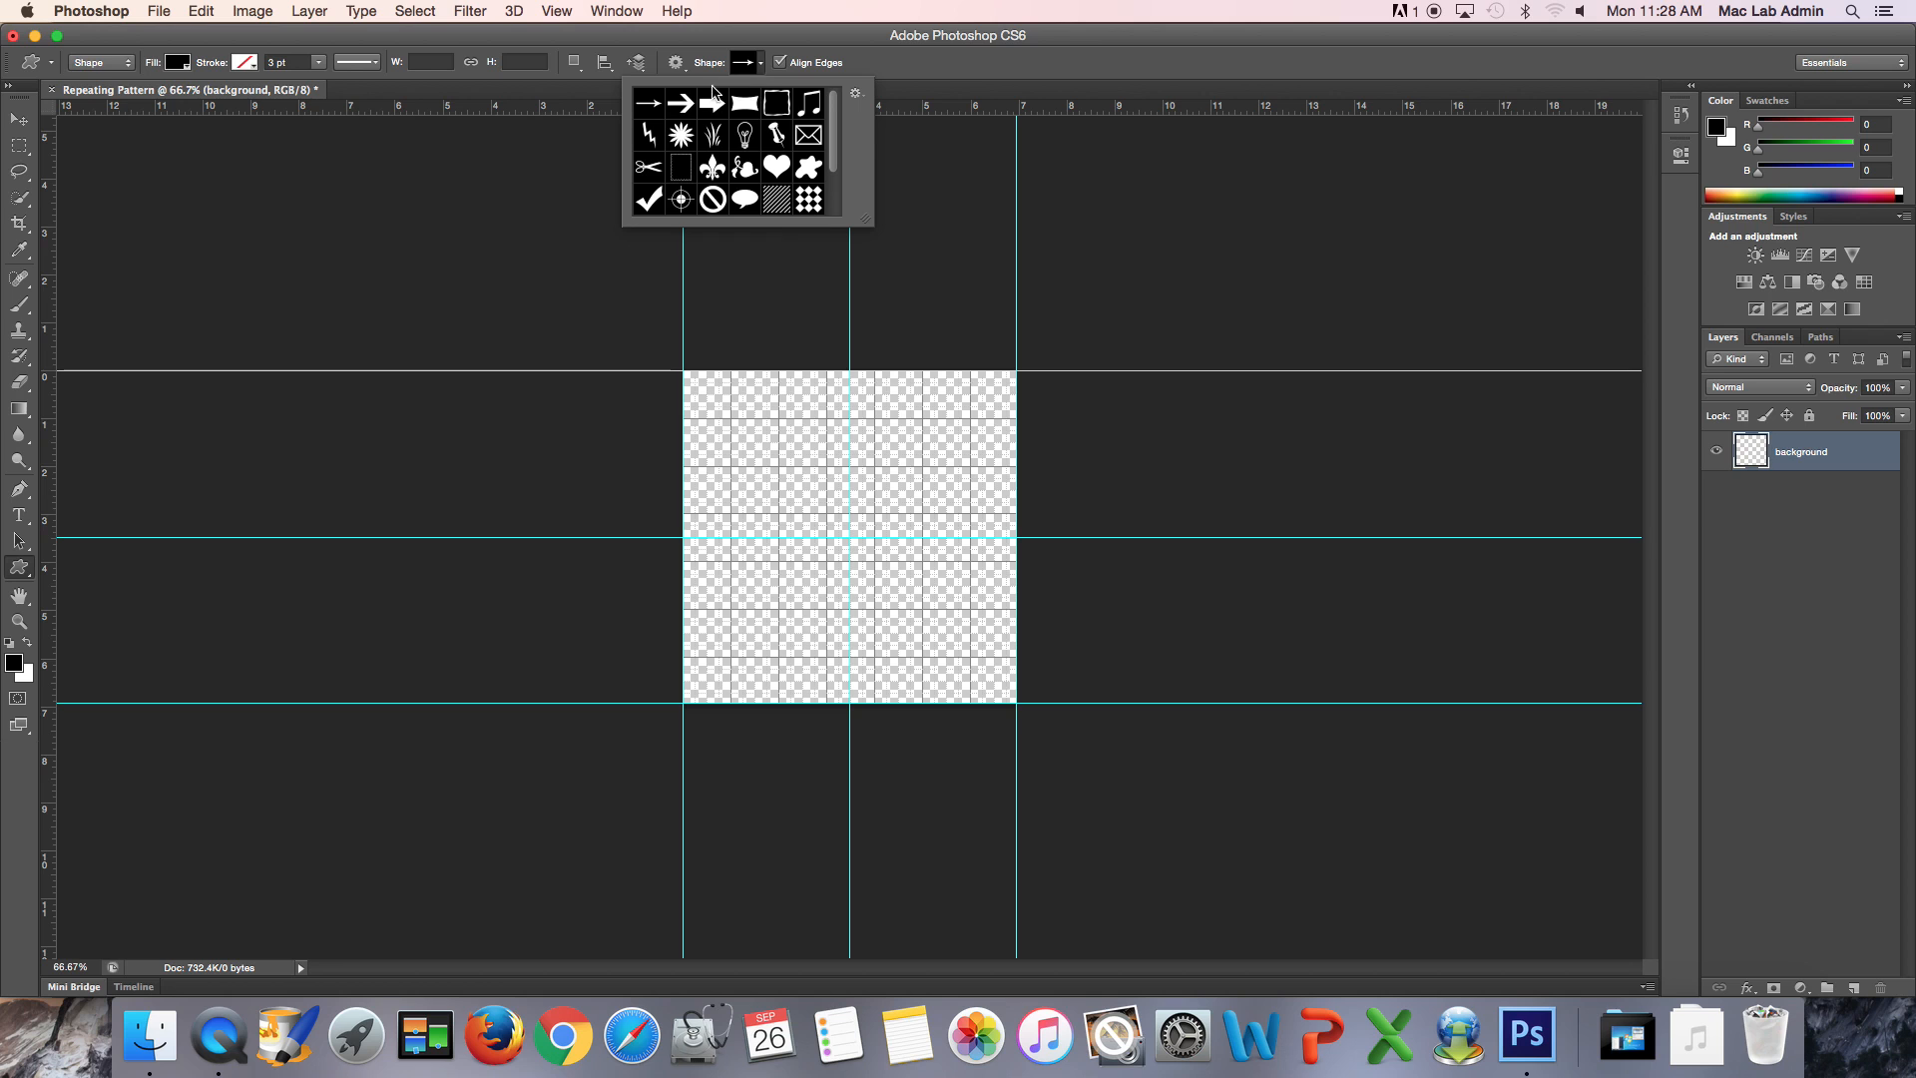
{"action": "left_click_drag", "start_coordinate": [839, 155], "coordinate": [839, 194]}
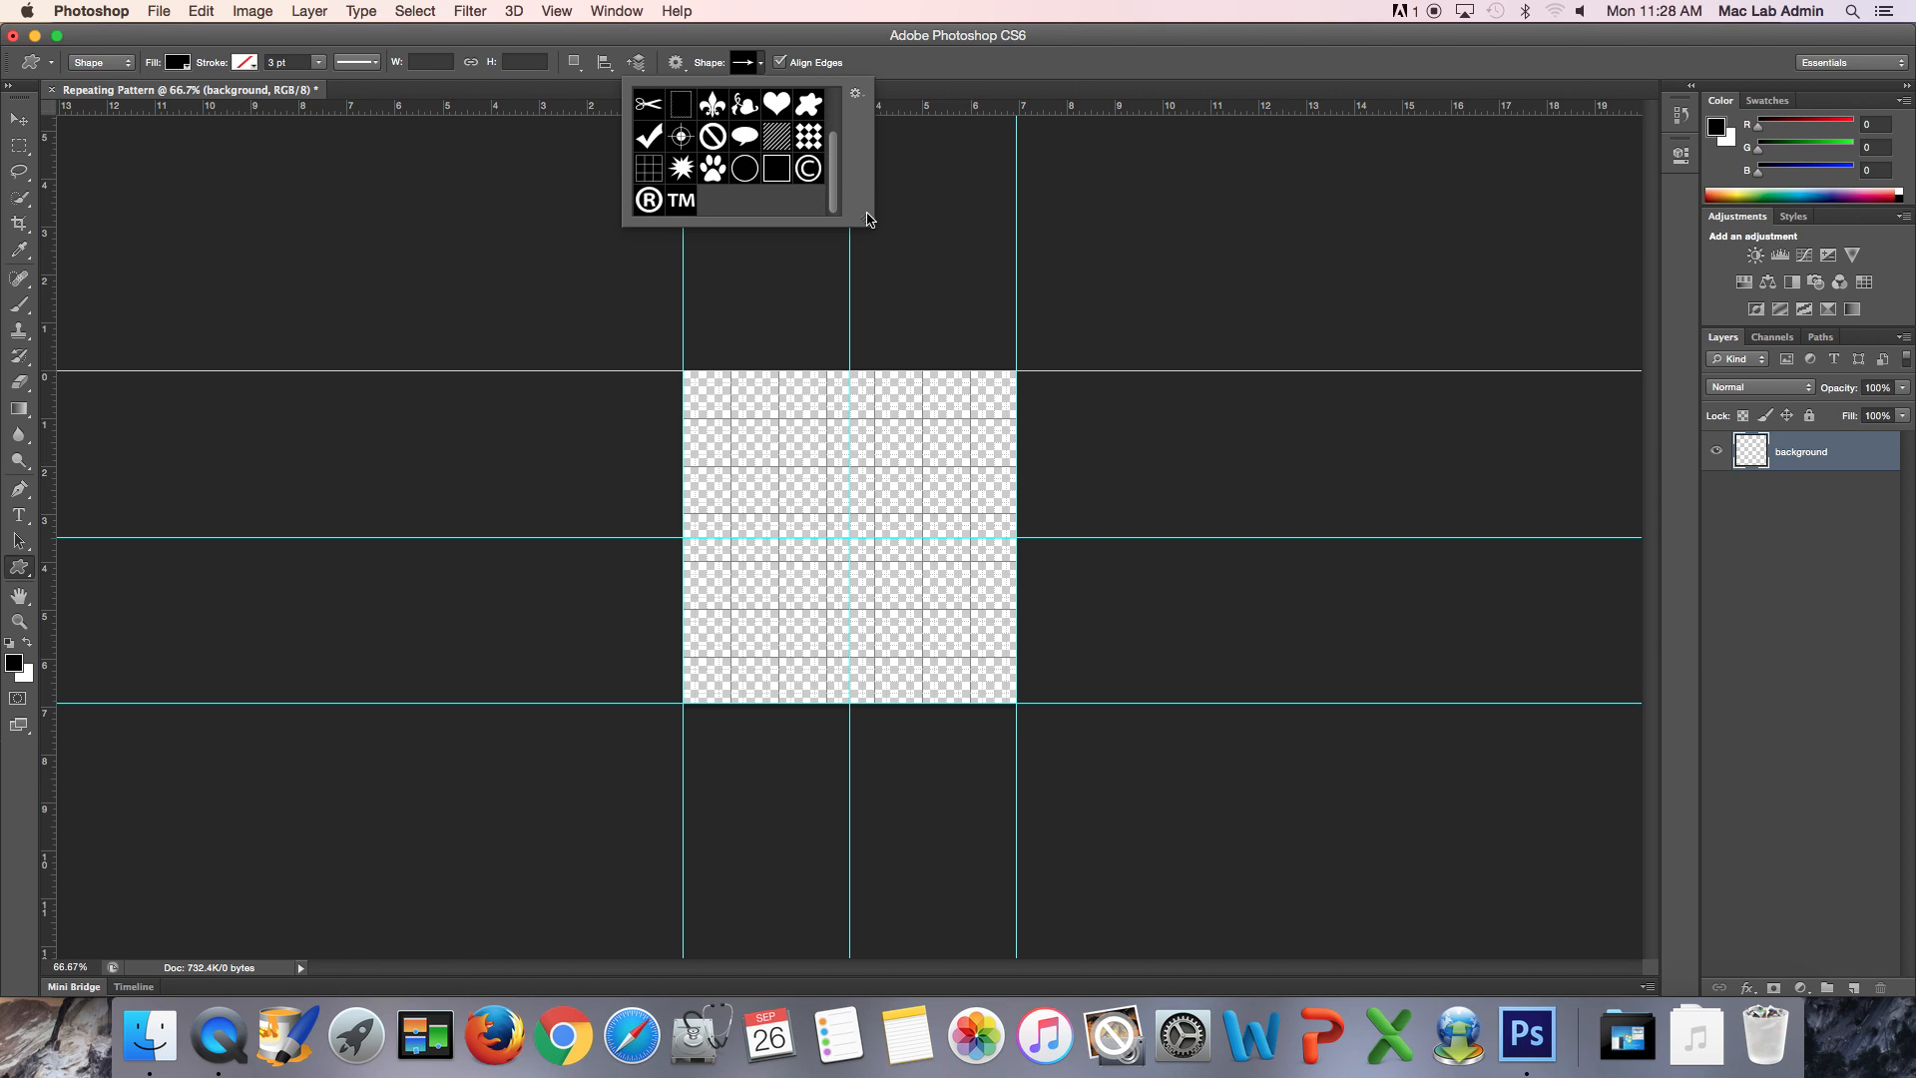
{"action": "left_click", "coordinate": [867, 225]}
{"action": "left_click_drag", "start_coordinate": [867, 225], "coordinate": [1211, 282]}
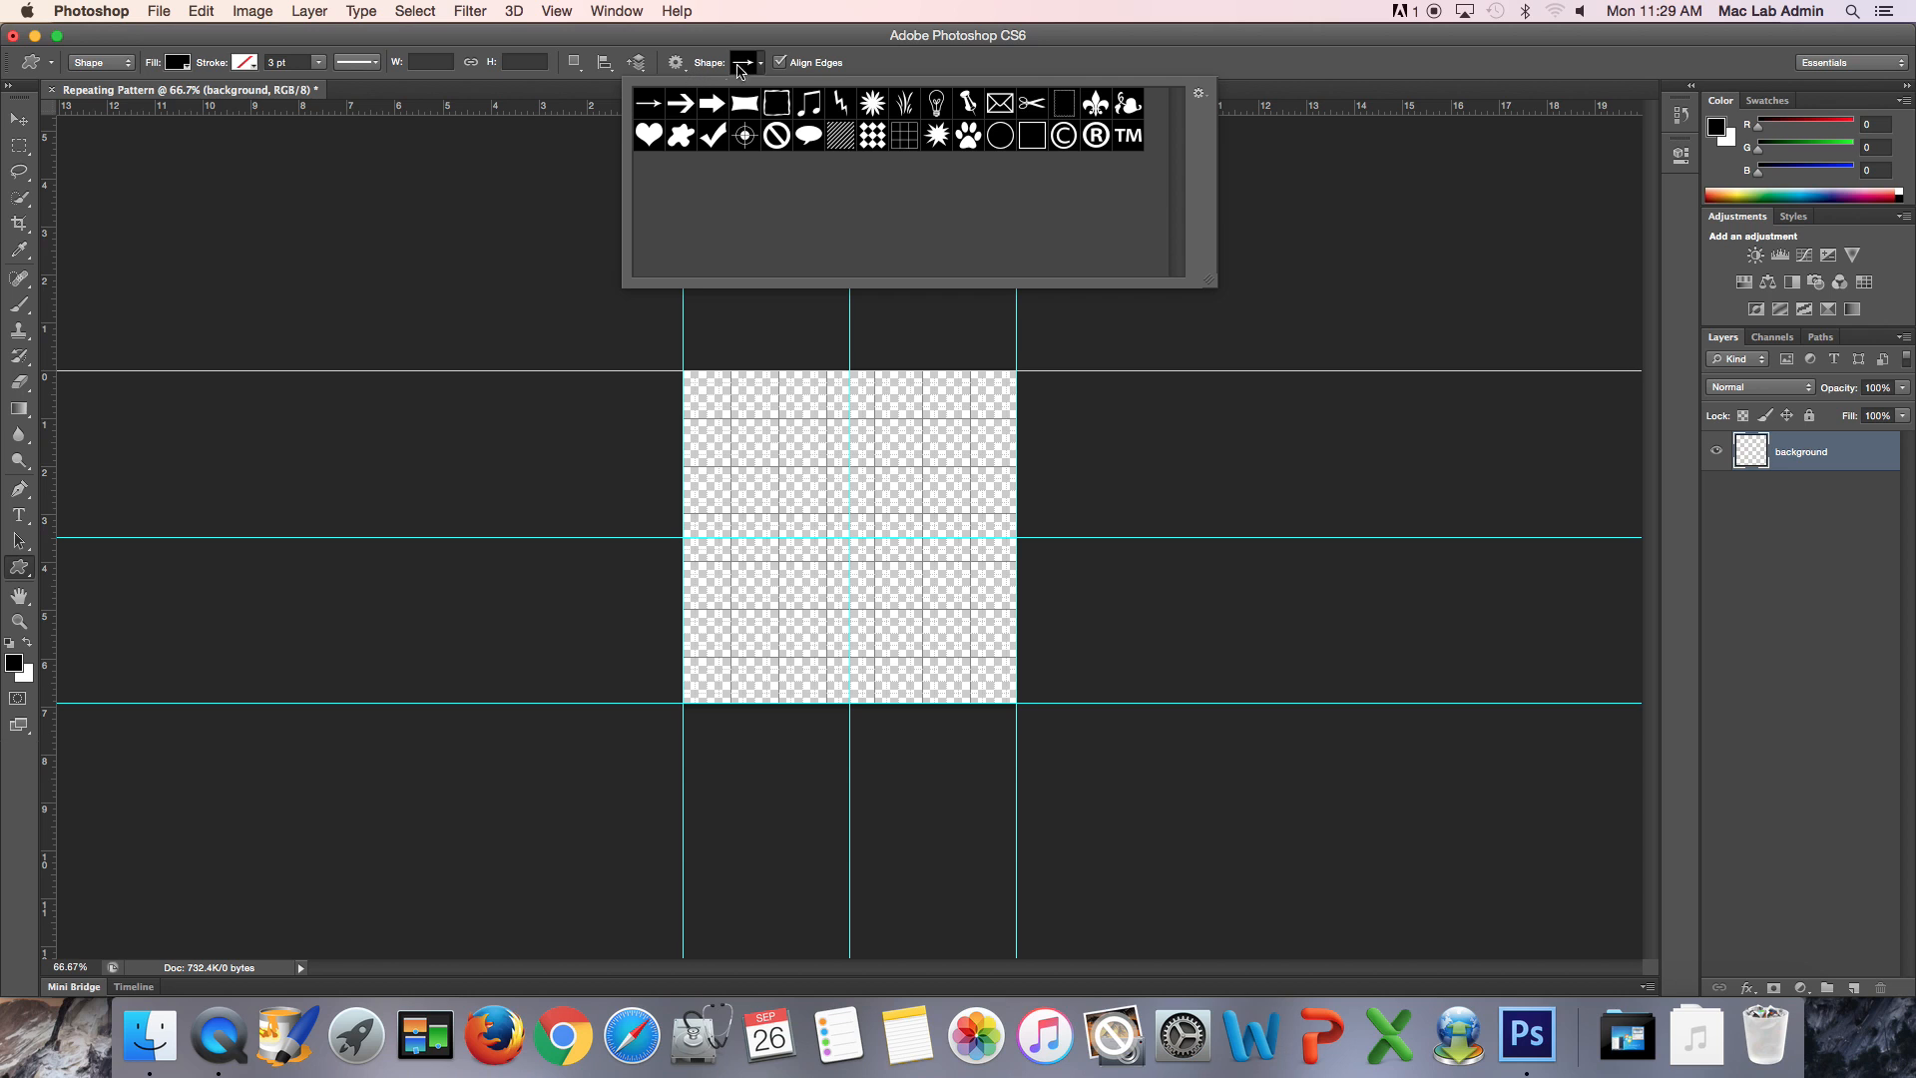
- Try the shape picker's Text Only, Large Thumbnail, Small List and Large List views and return to Small Thumbnail
{"action": "left_click", "coordinate": [1200, 94]}
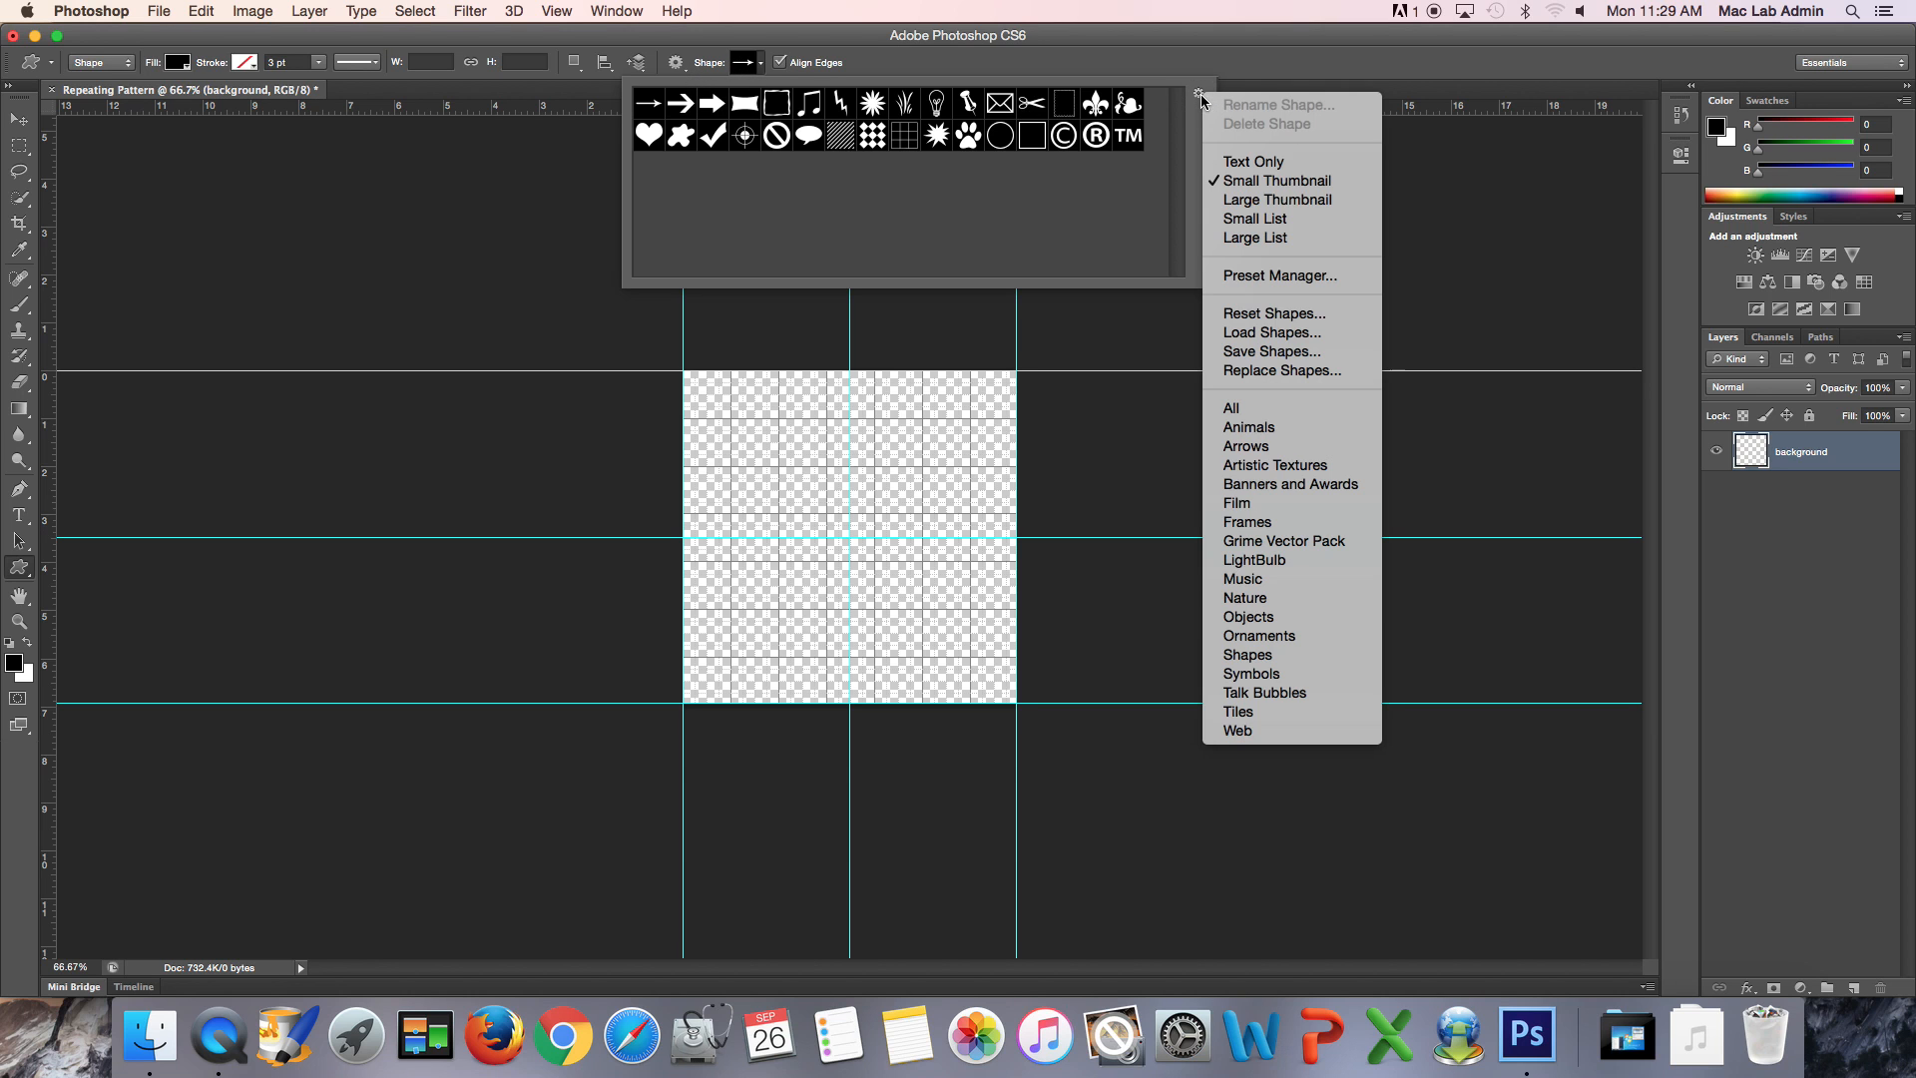
{"action": "left_click", "coordinate": [1256, 161]}
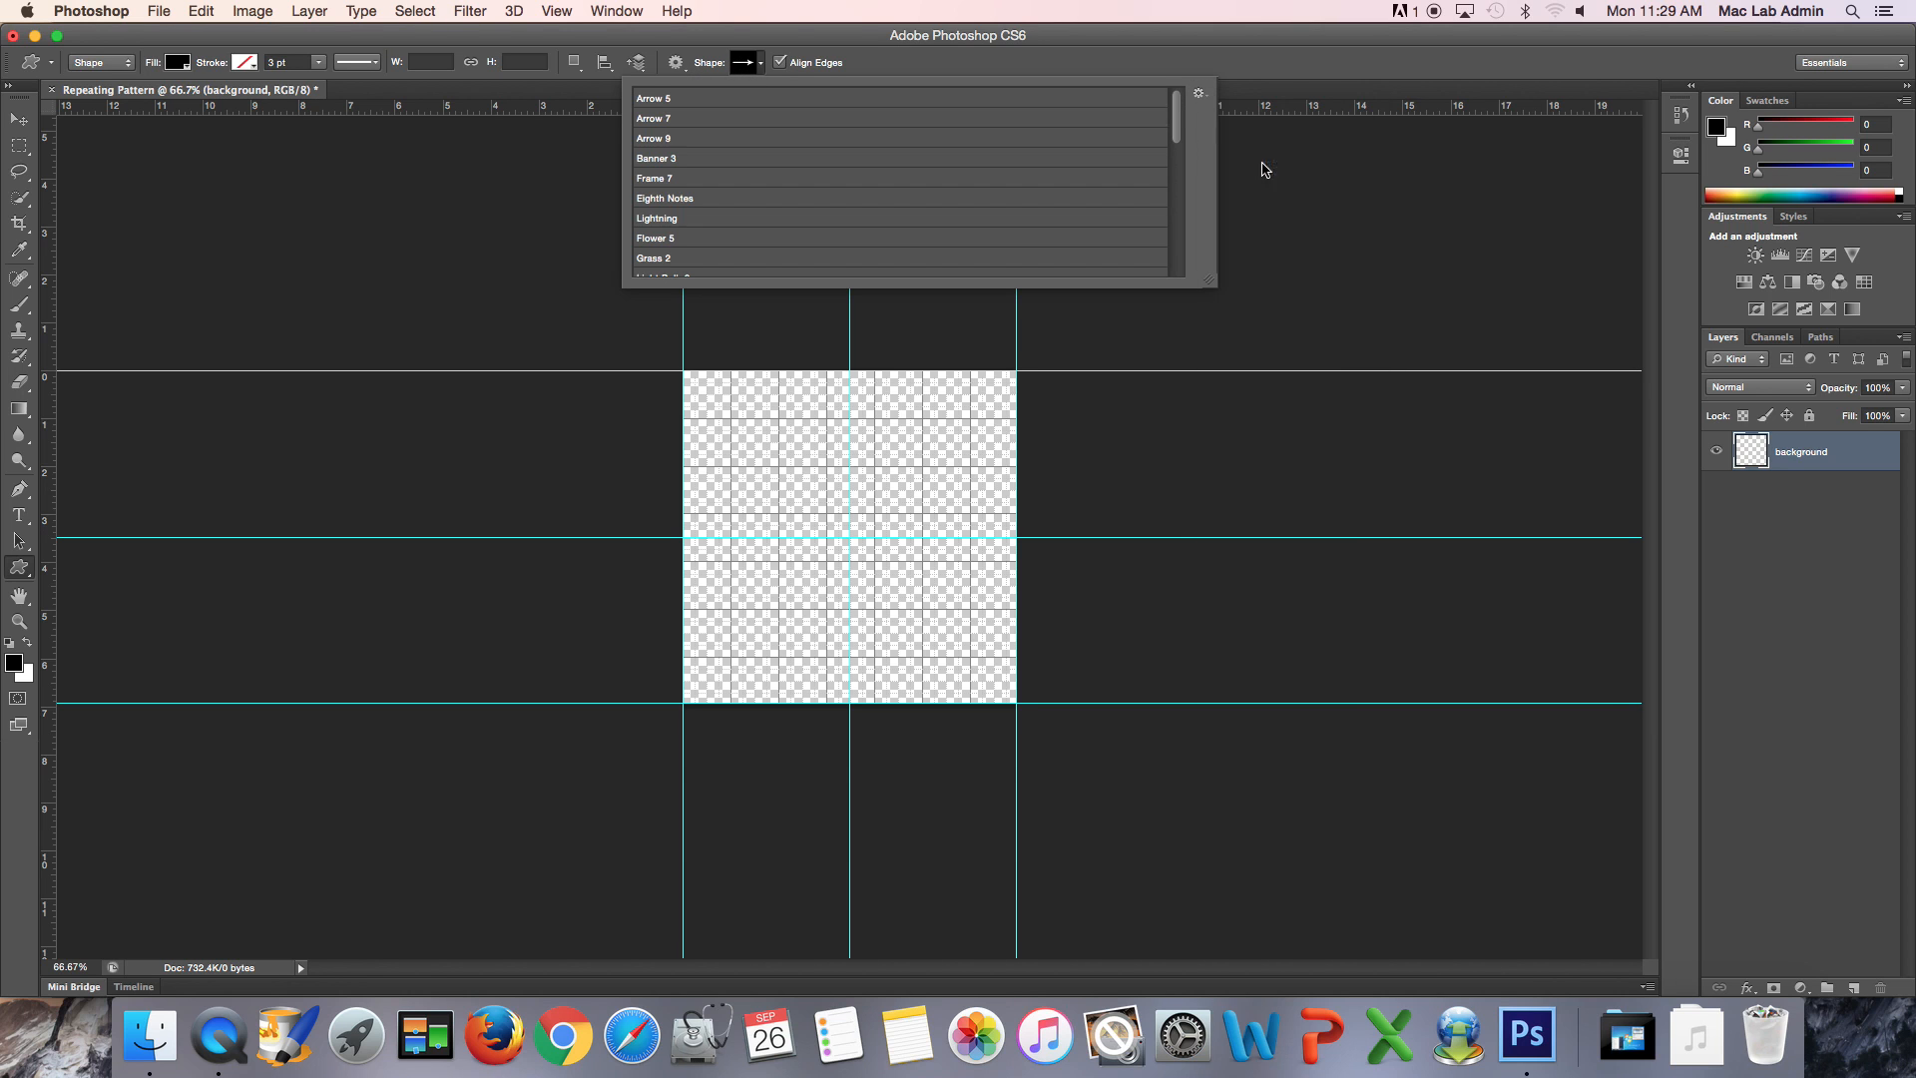
{"action": "left_click", "coordinate": [1200, 95]}
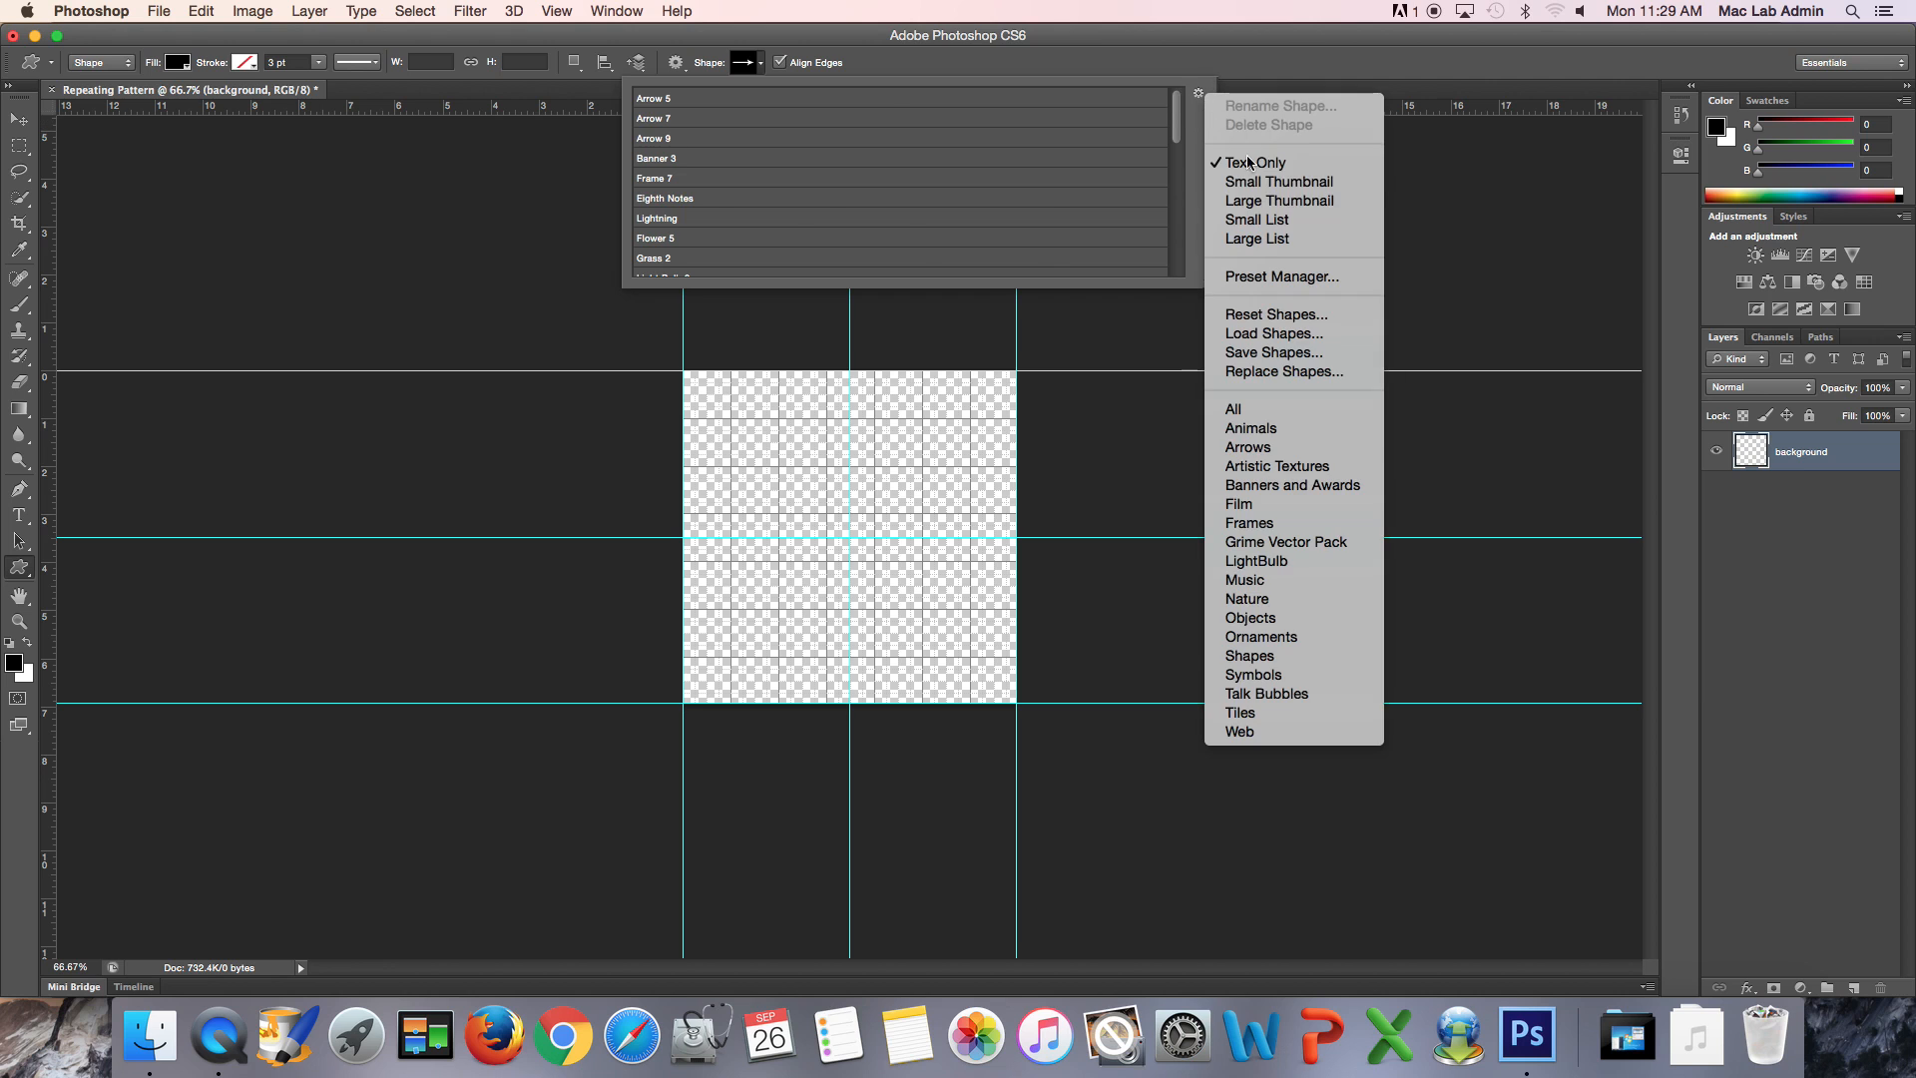
{"action": "left_click", "coordinate": [1274, 196]}
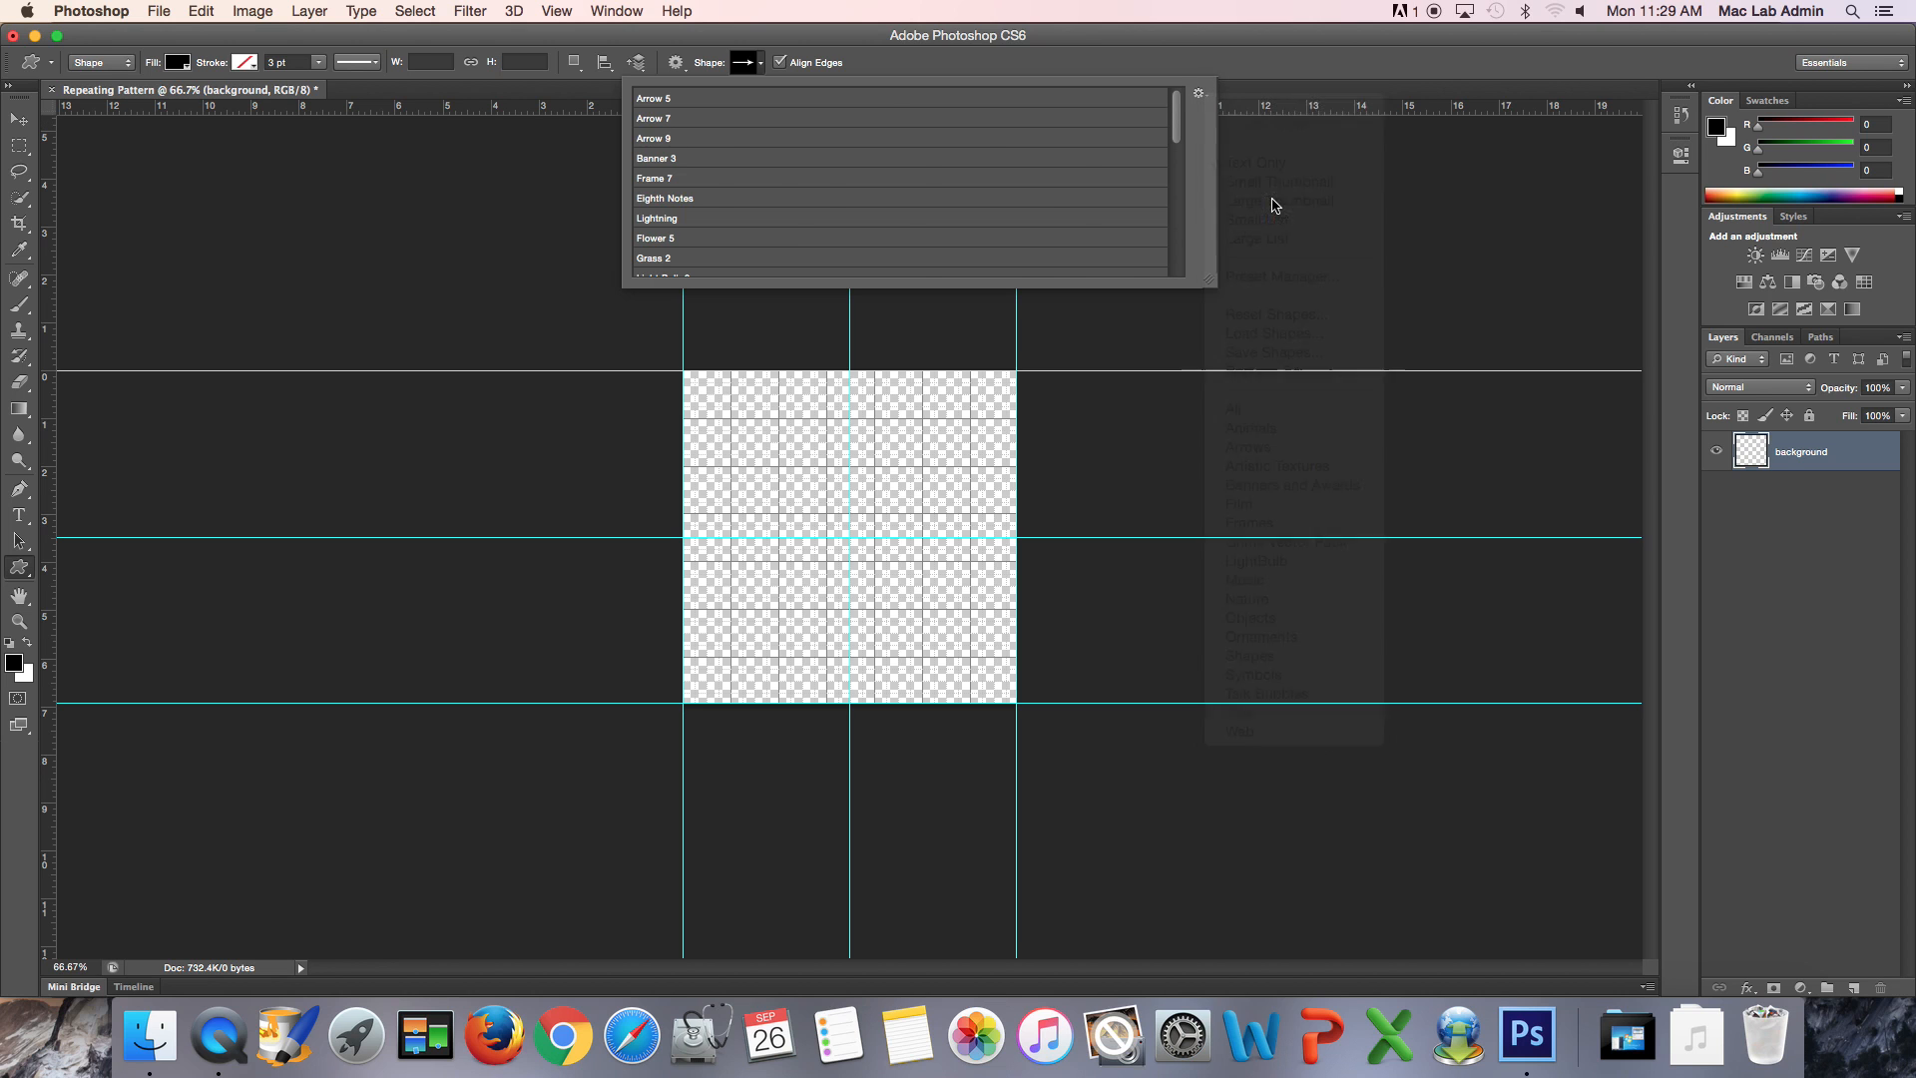
{"action": "left_click", "coordinate": [1200, 94]}
{"action": "left_click", "coordinate": [1253, 217]}
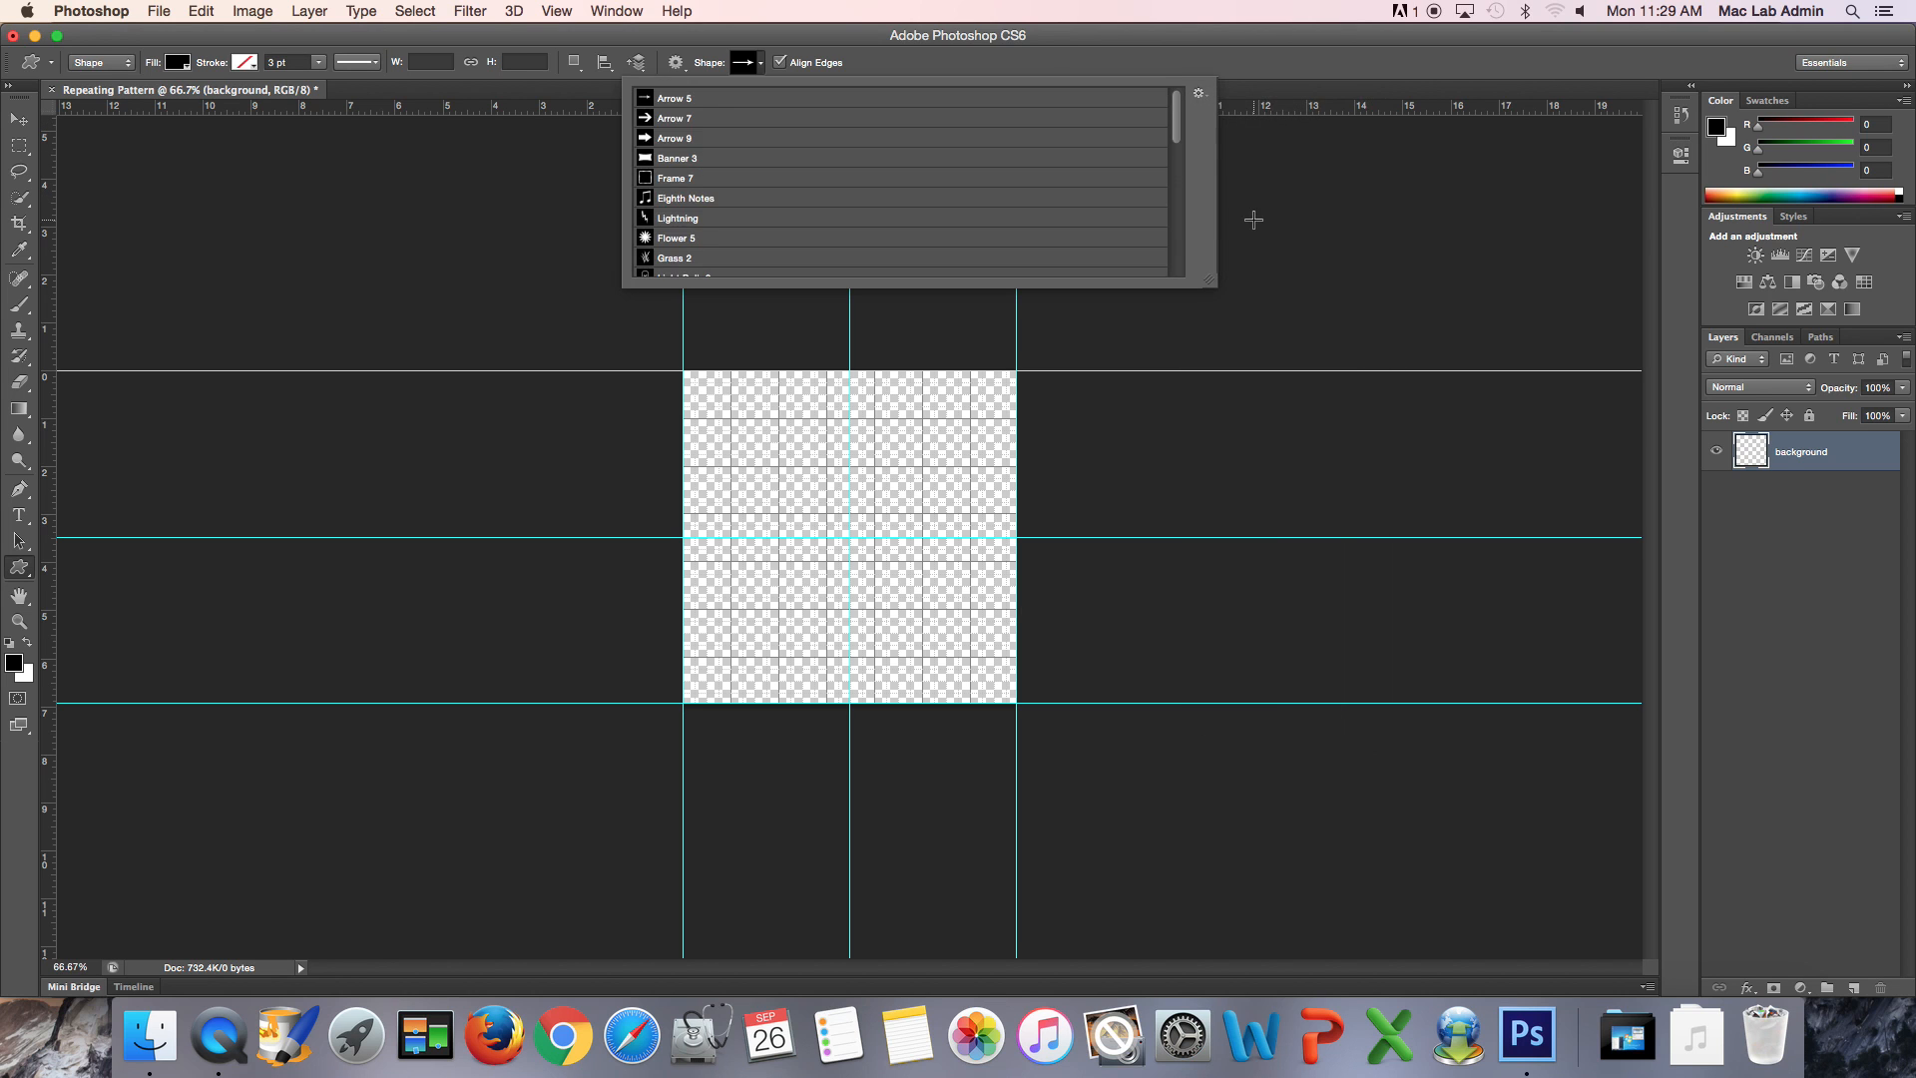
{"action": "left_click", "coordinate": [1212, 285]}
{"action": "left_click_drag", "start_coordinate": [1213, 285], "coordinate": [1115, 149]}
{"action": "left_click", "coordinate": [1120, 93]}
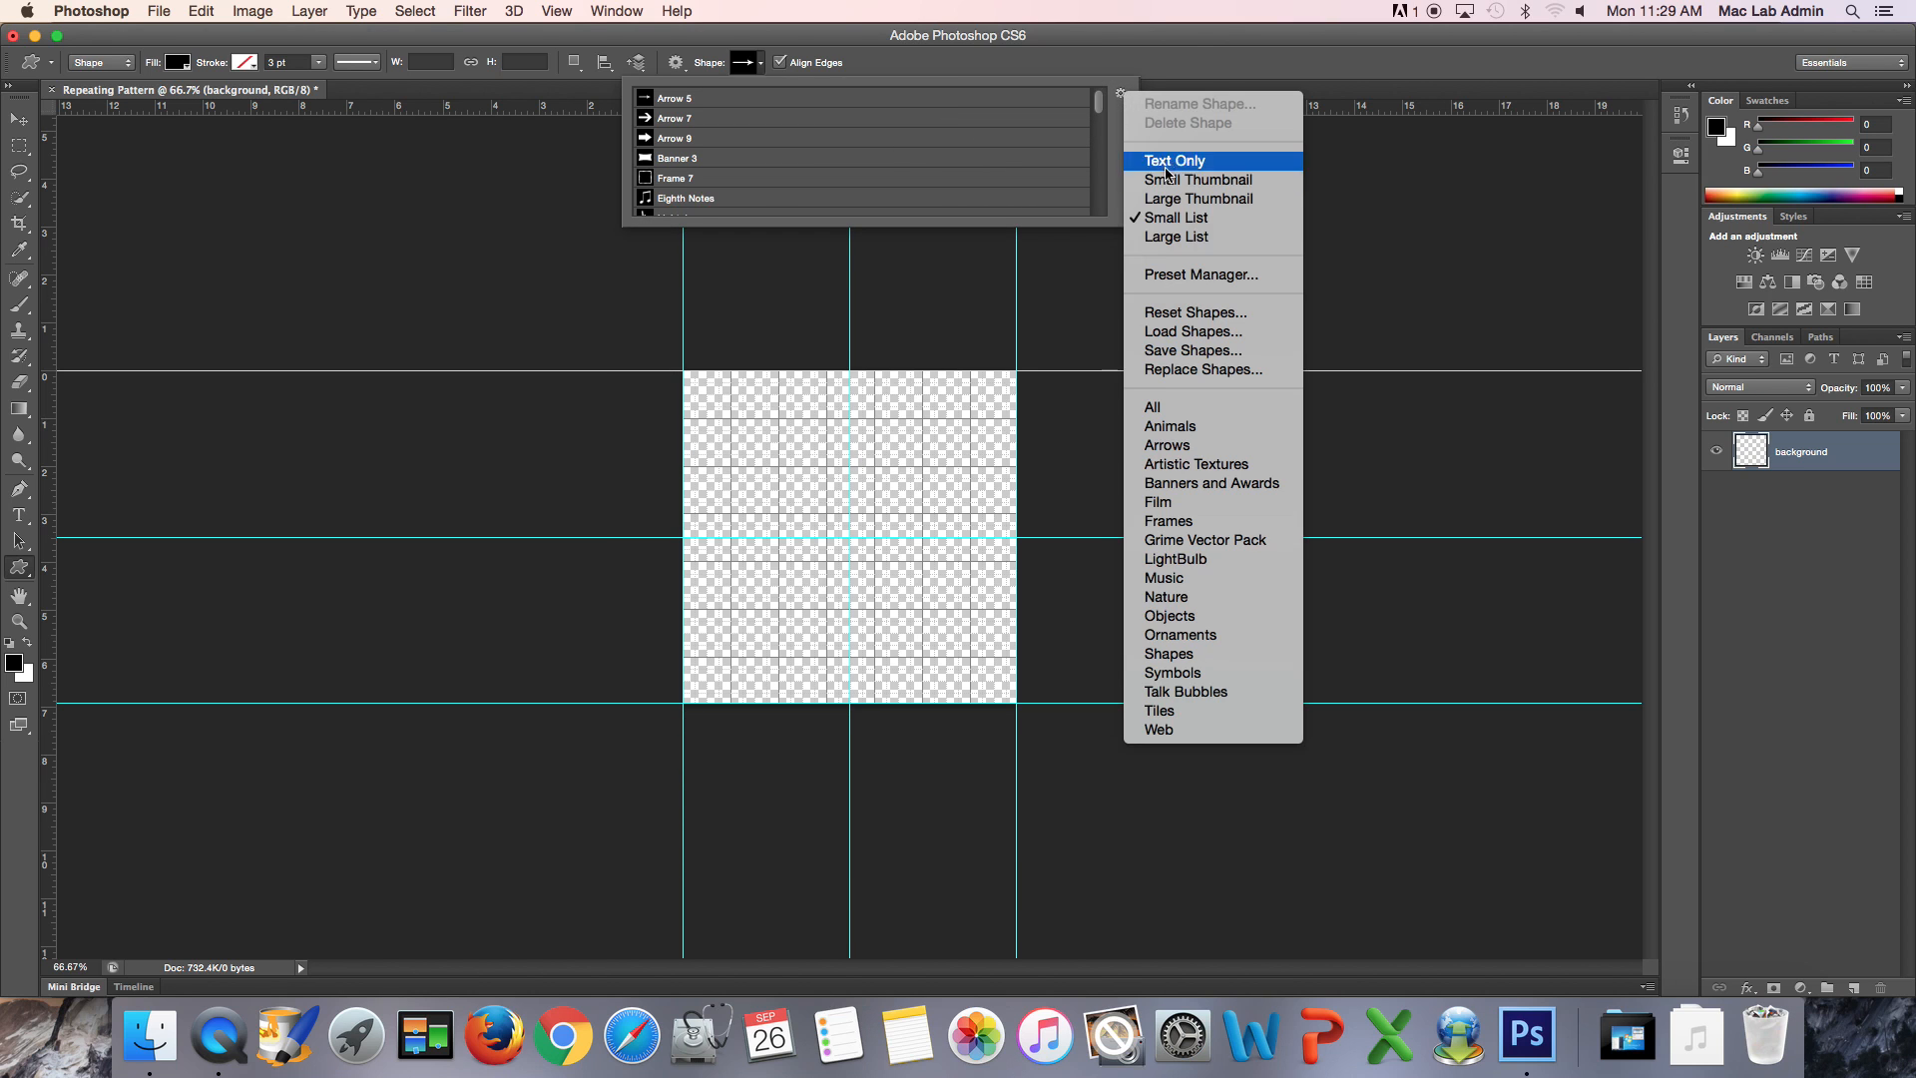
{"action": "left_click", "coordinate": [1158, 242]}
{"action": "left_click_drag", "start_coordinate": [1131, 219], "coordinate": [1190, 198]}
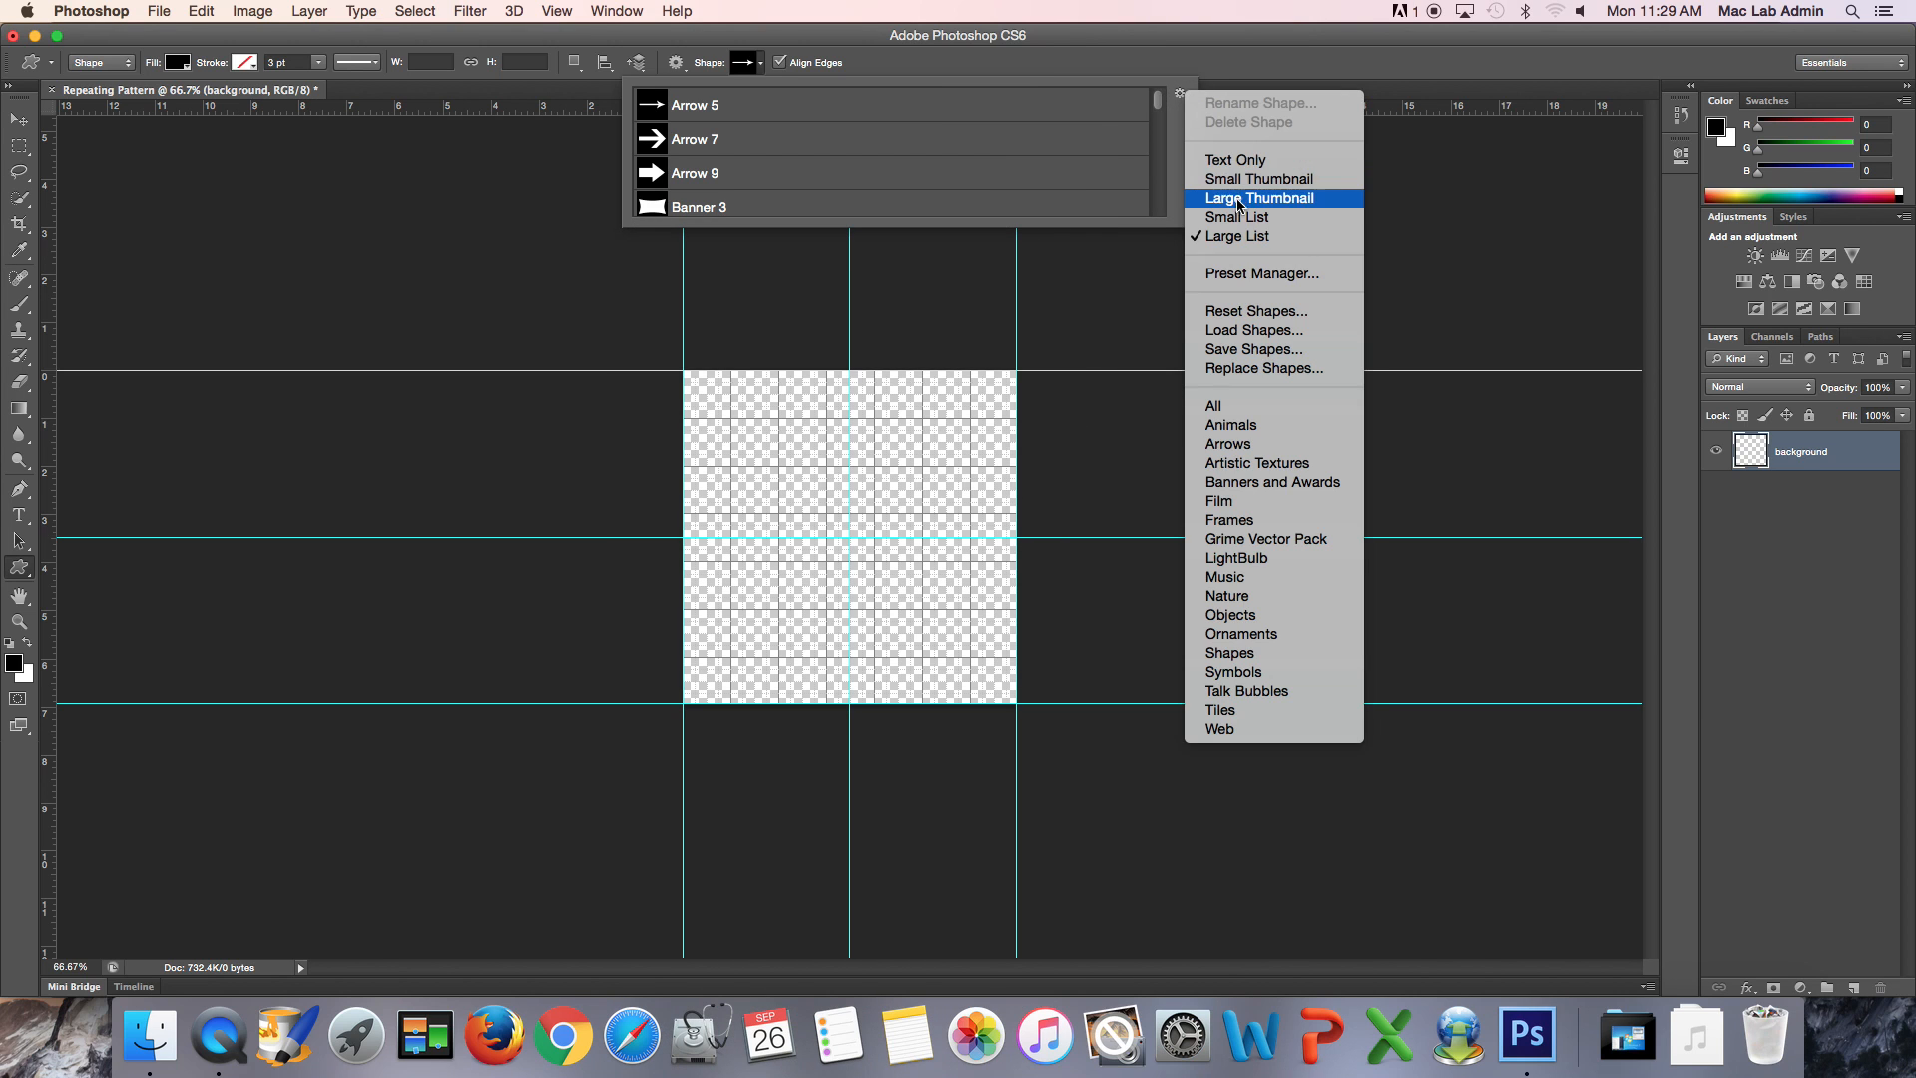
{"action": "left_click", "coordinate": [1256, 178]}
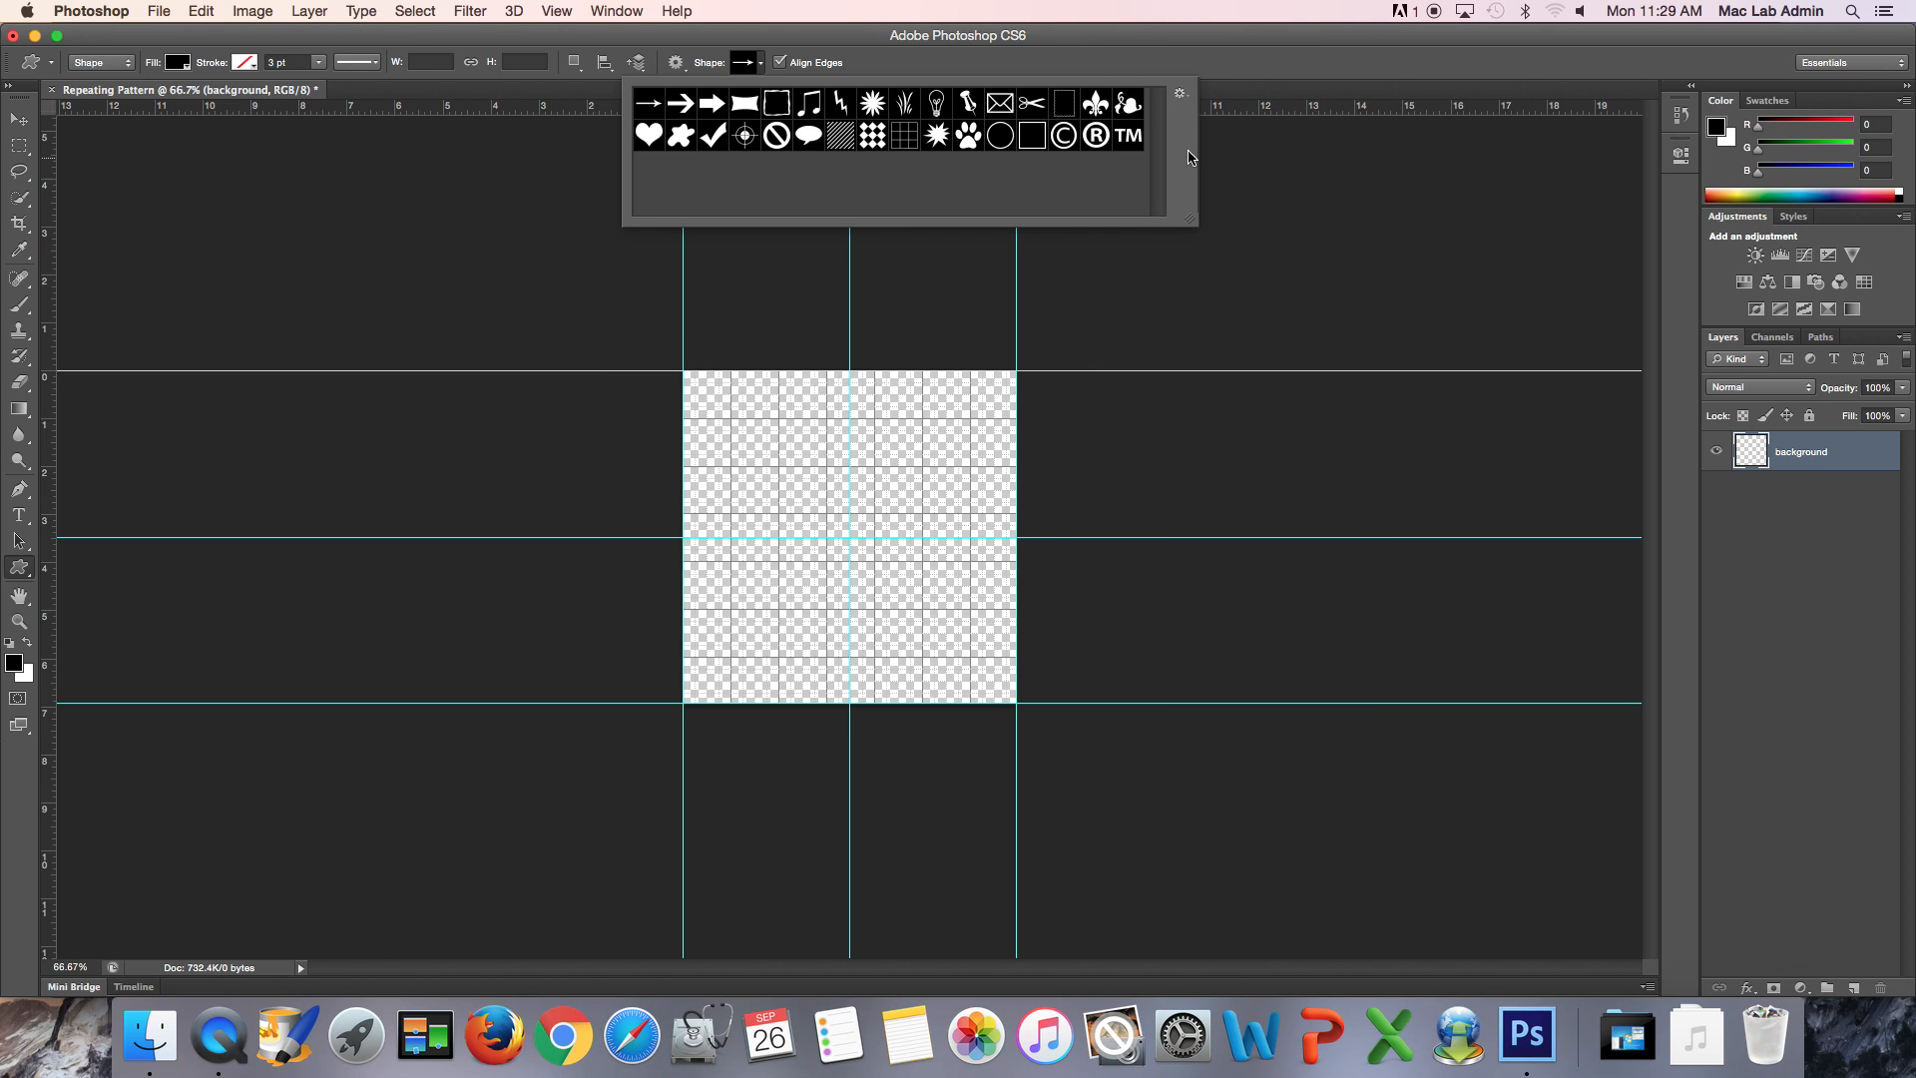
- Replace the shapes in the picker with the Animals set and after that with the Film set
{"action": "left_click", "coordinate": [1184, 96]}
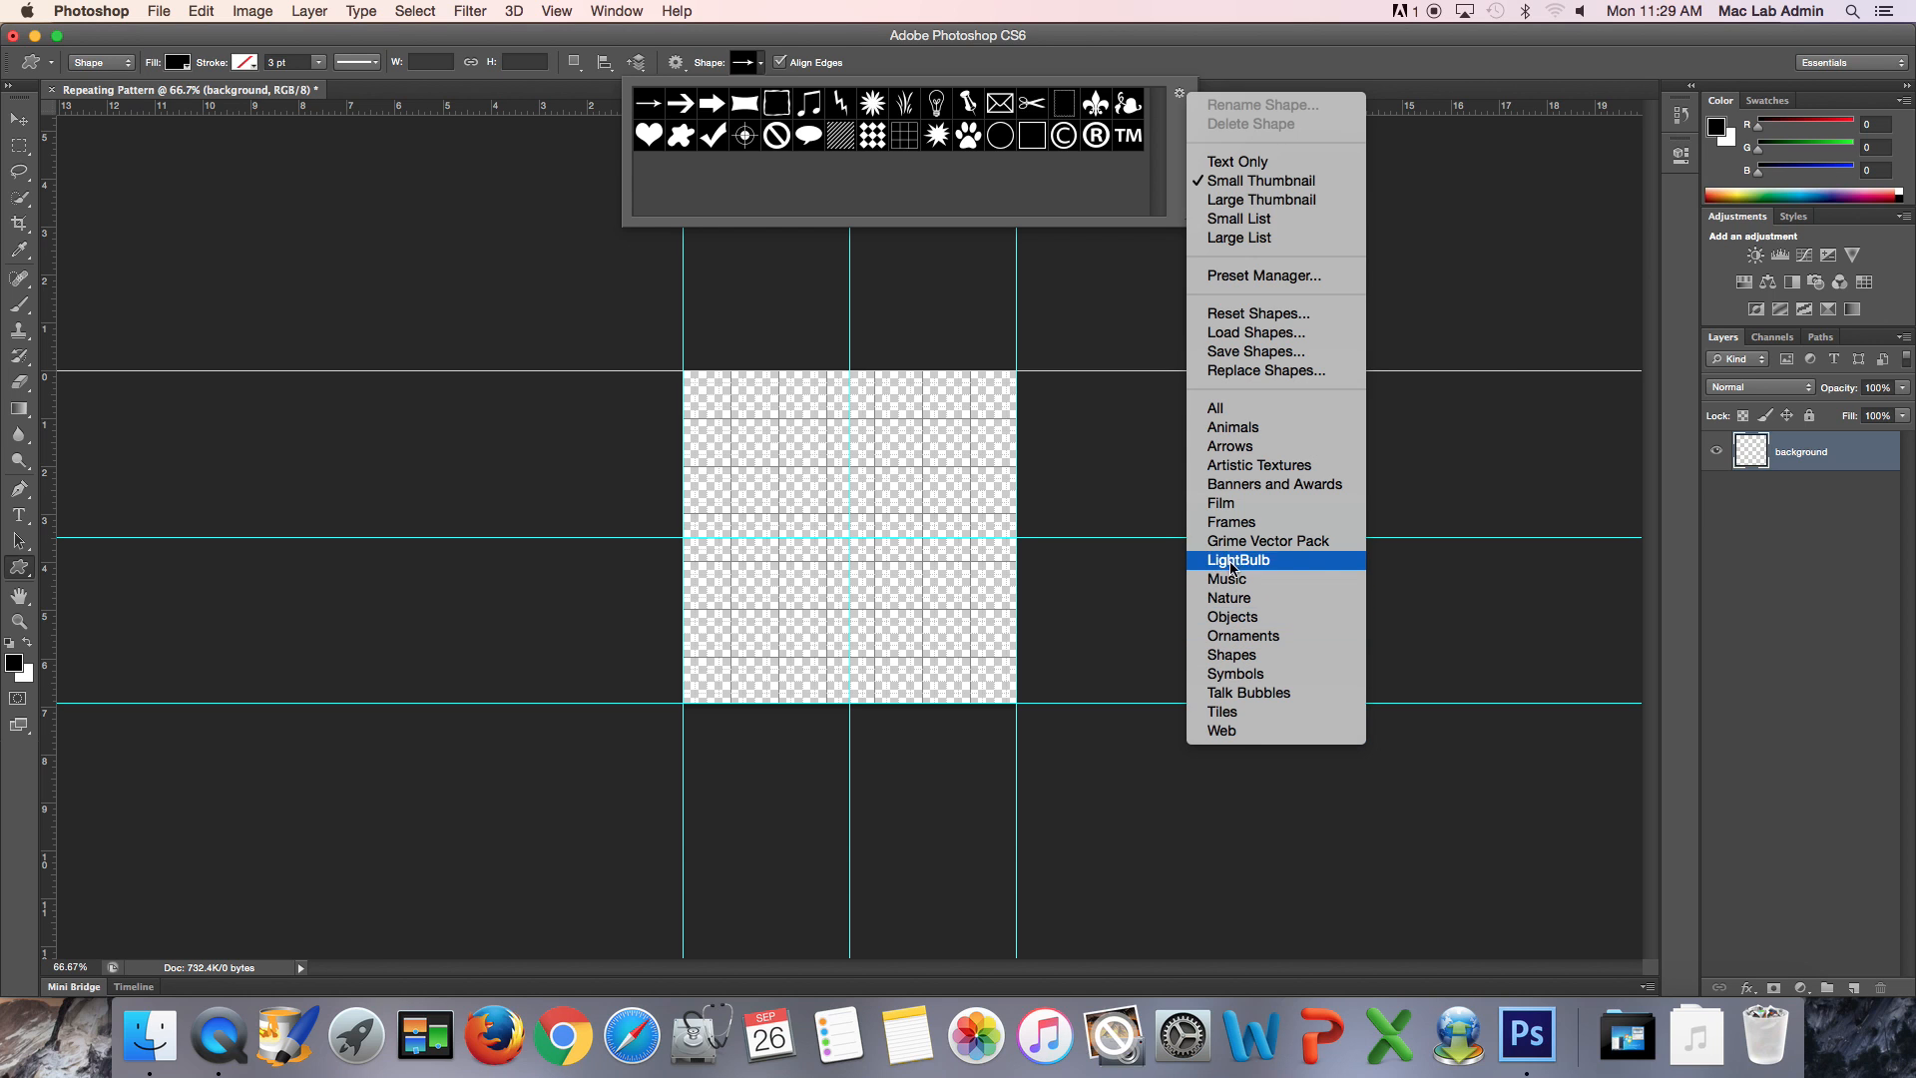
{"action": "left_click", "coordinate": [1225, 429]}
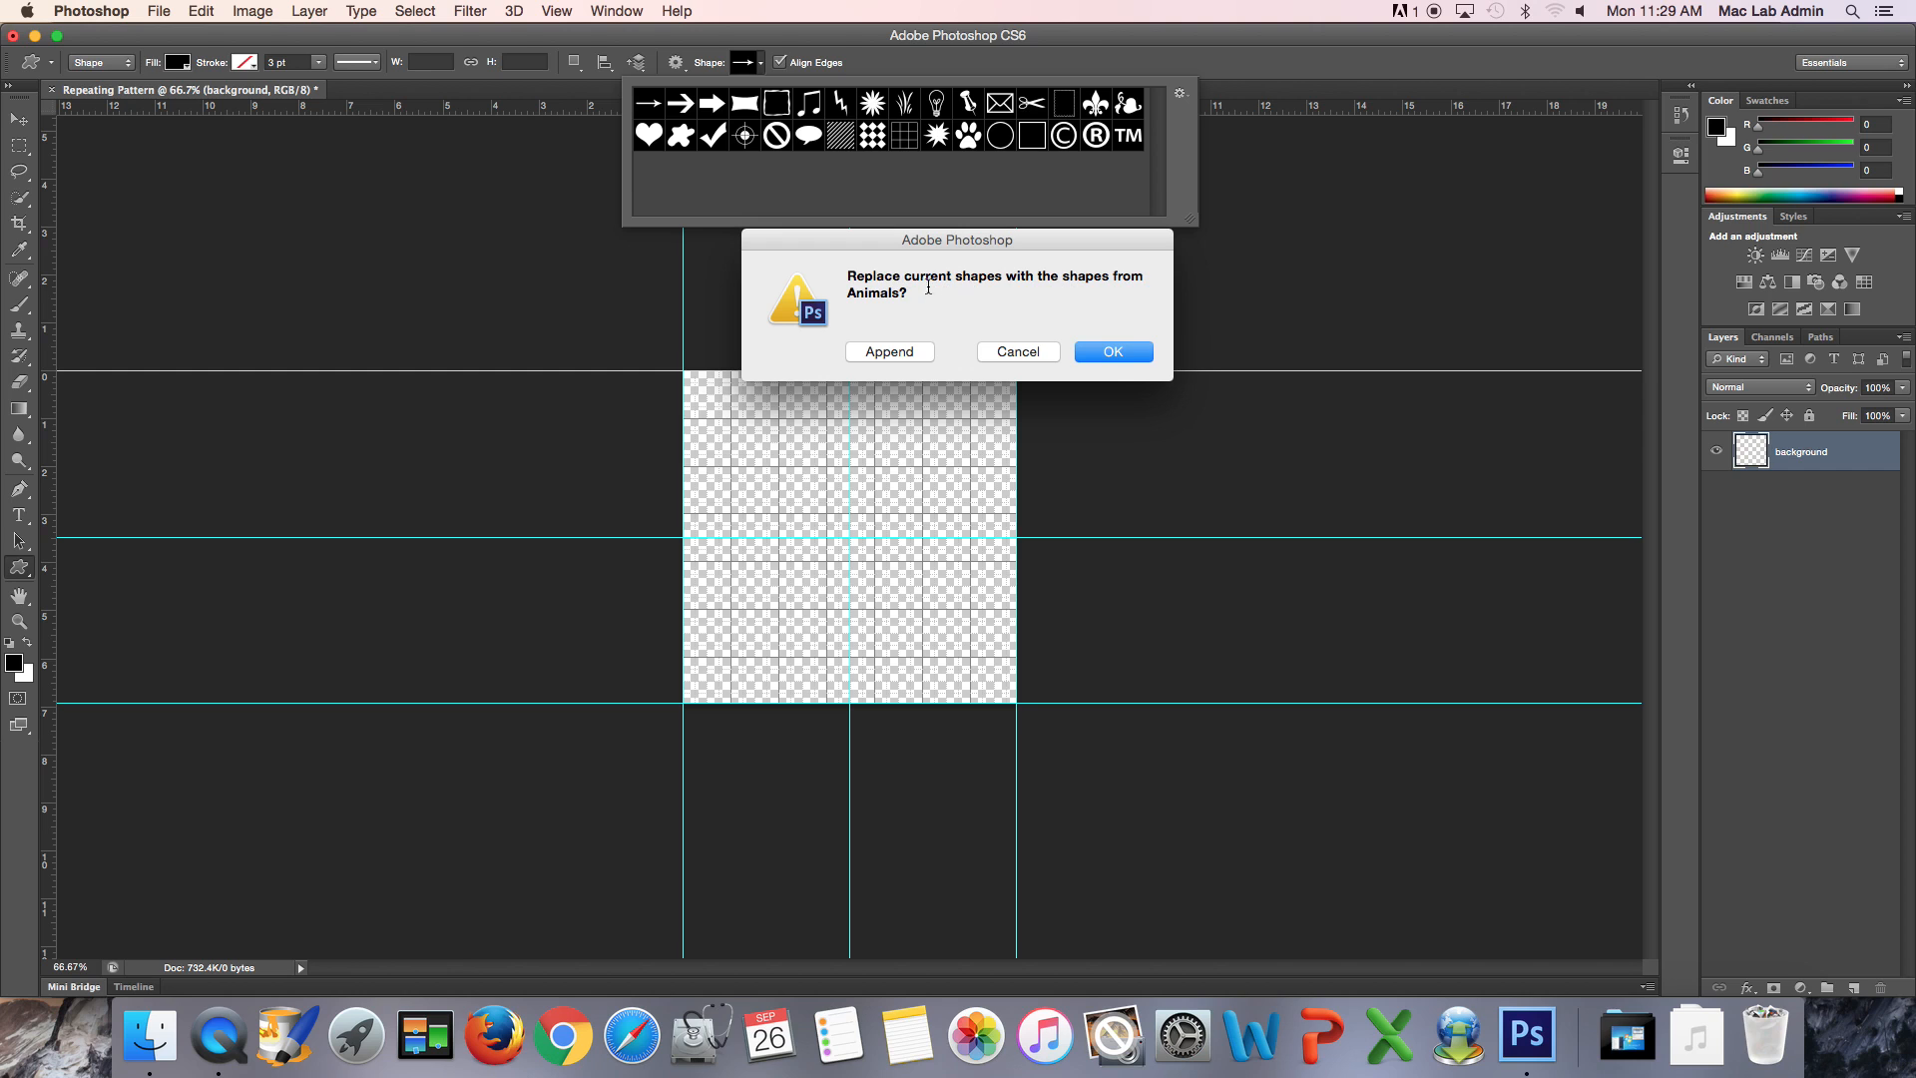
{"action": "left_click_drag", "start_coordinate": [849, 291], "coordinate": [911, 291]}
{"action": "left_click", "coordinate": [1101, 355]}
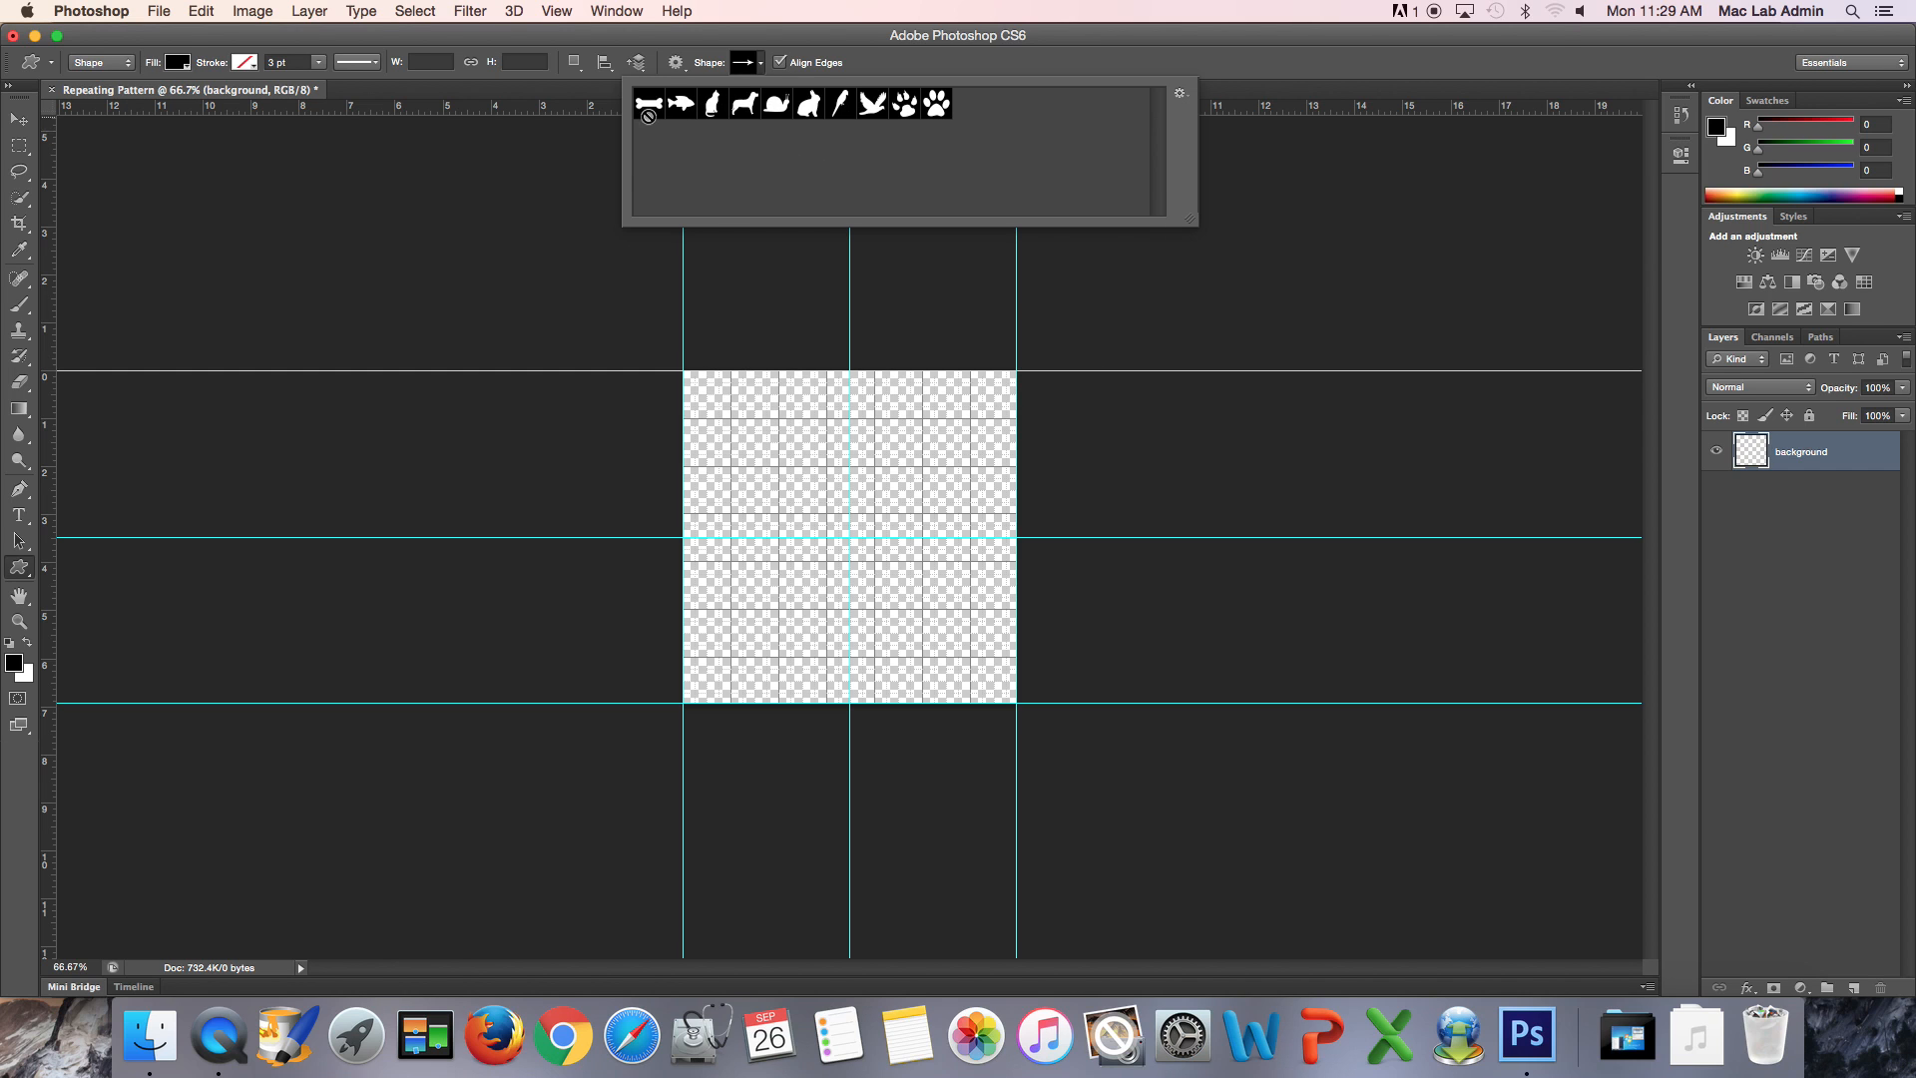
{"action": "left_click", "coordinate": [1181, 96]}
{"action": "left_click", "coordinate": [1232, 510]}
{"action": "left_click", "coordinate": [1100, 354]}
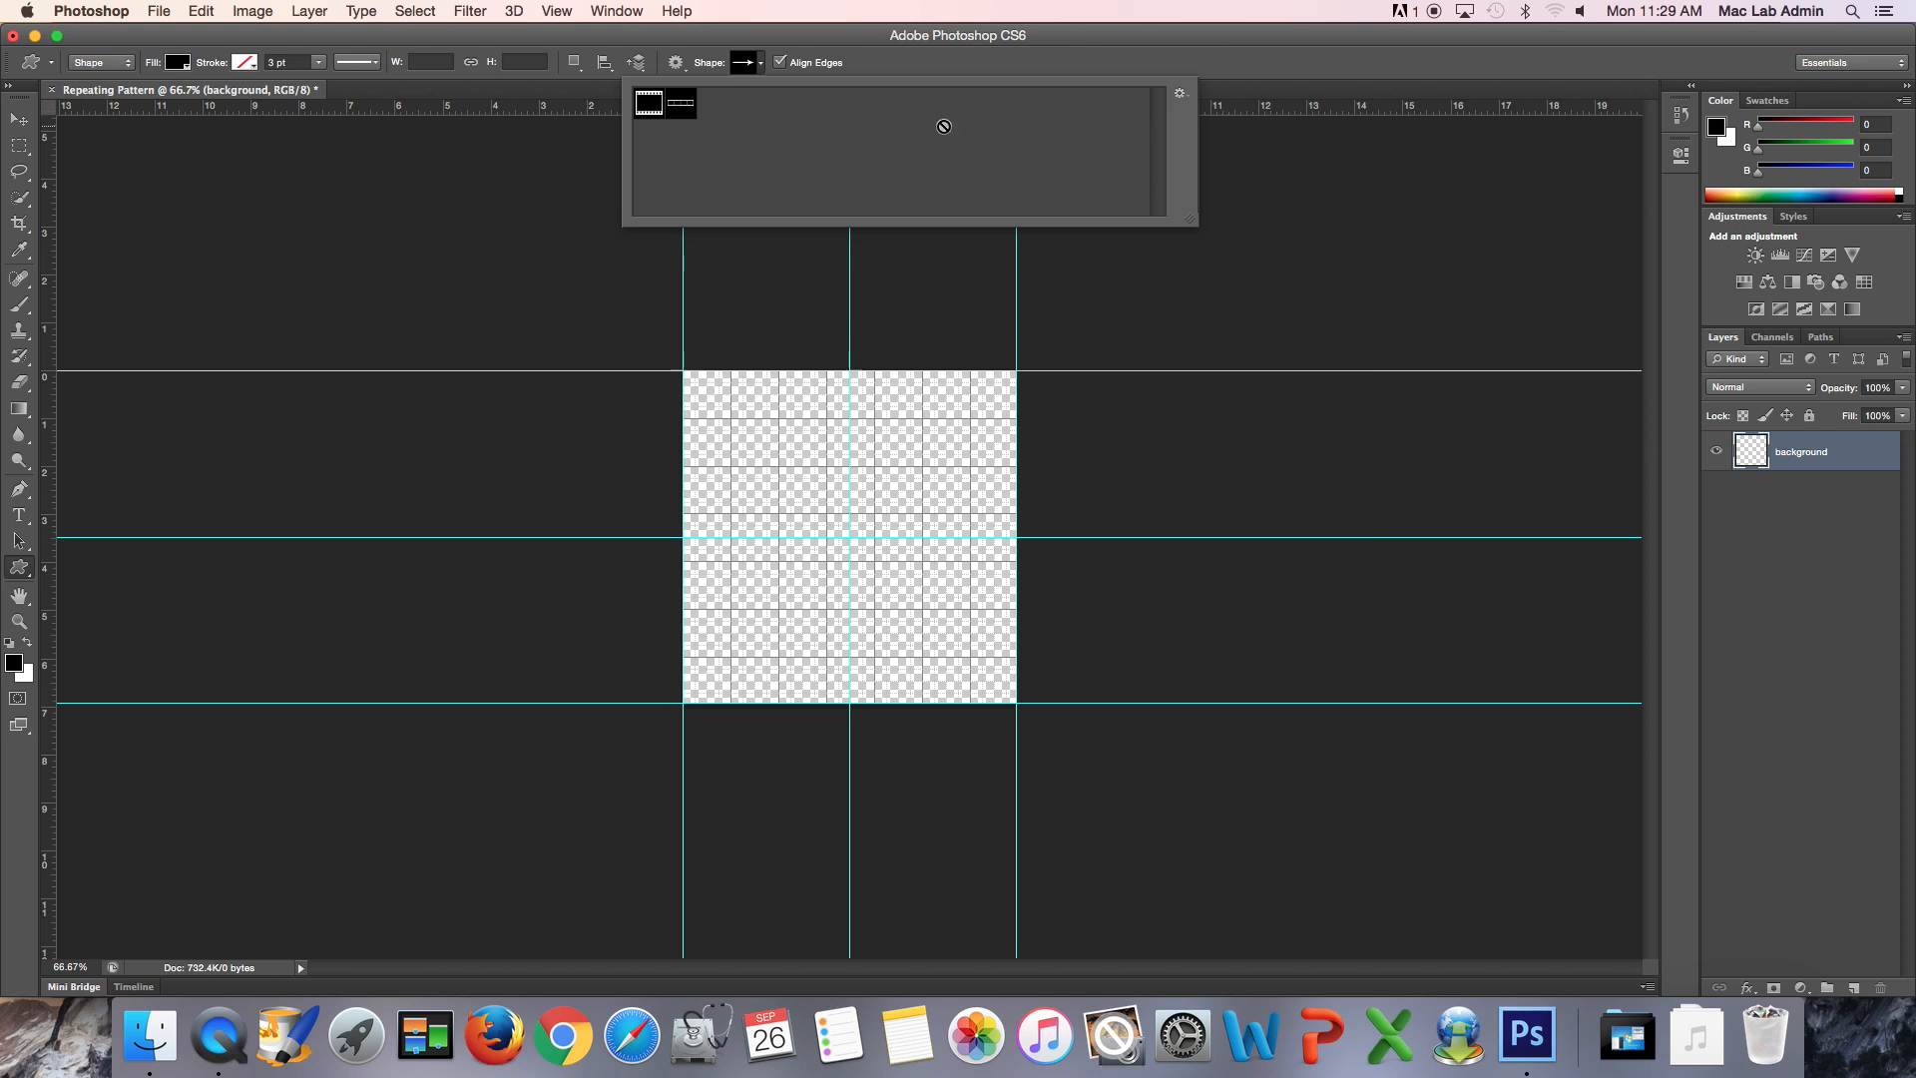
- Replace the shapes in the picker with the Nature set
{"action": "left_click", "coordinate": [1181, 96]}
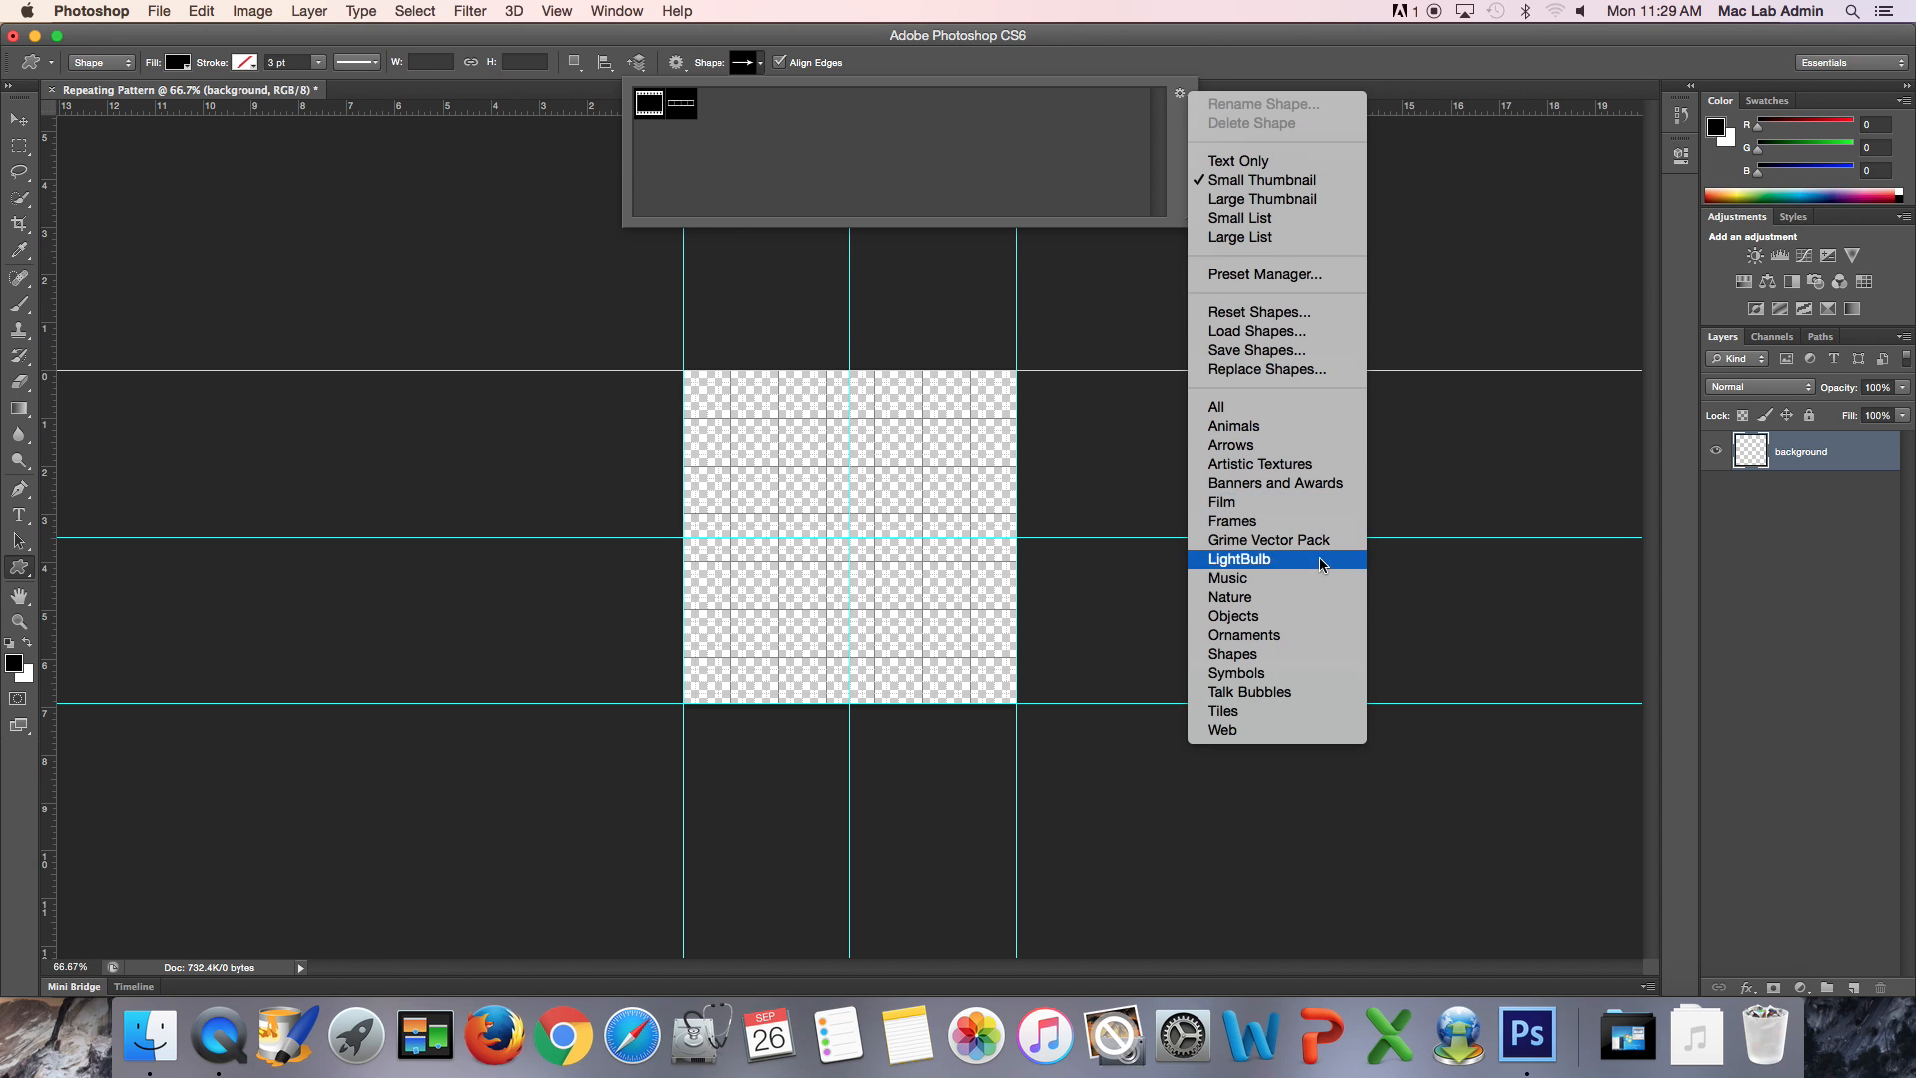
{"action": "left_click", "coordinate": [1313, 597]}
{"action": "left_click", "coordinate": [1113, 355]}
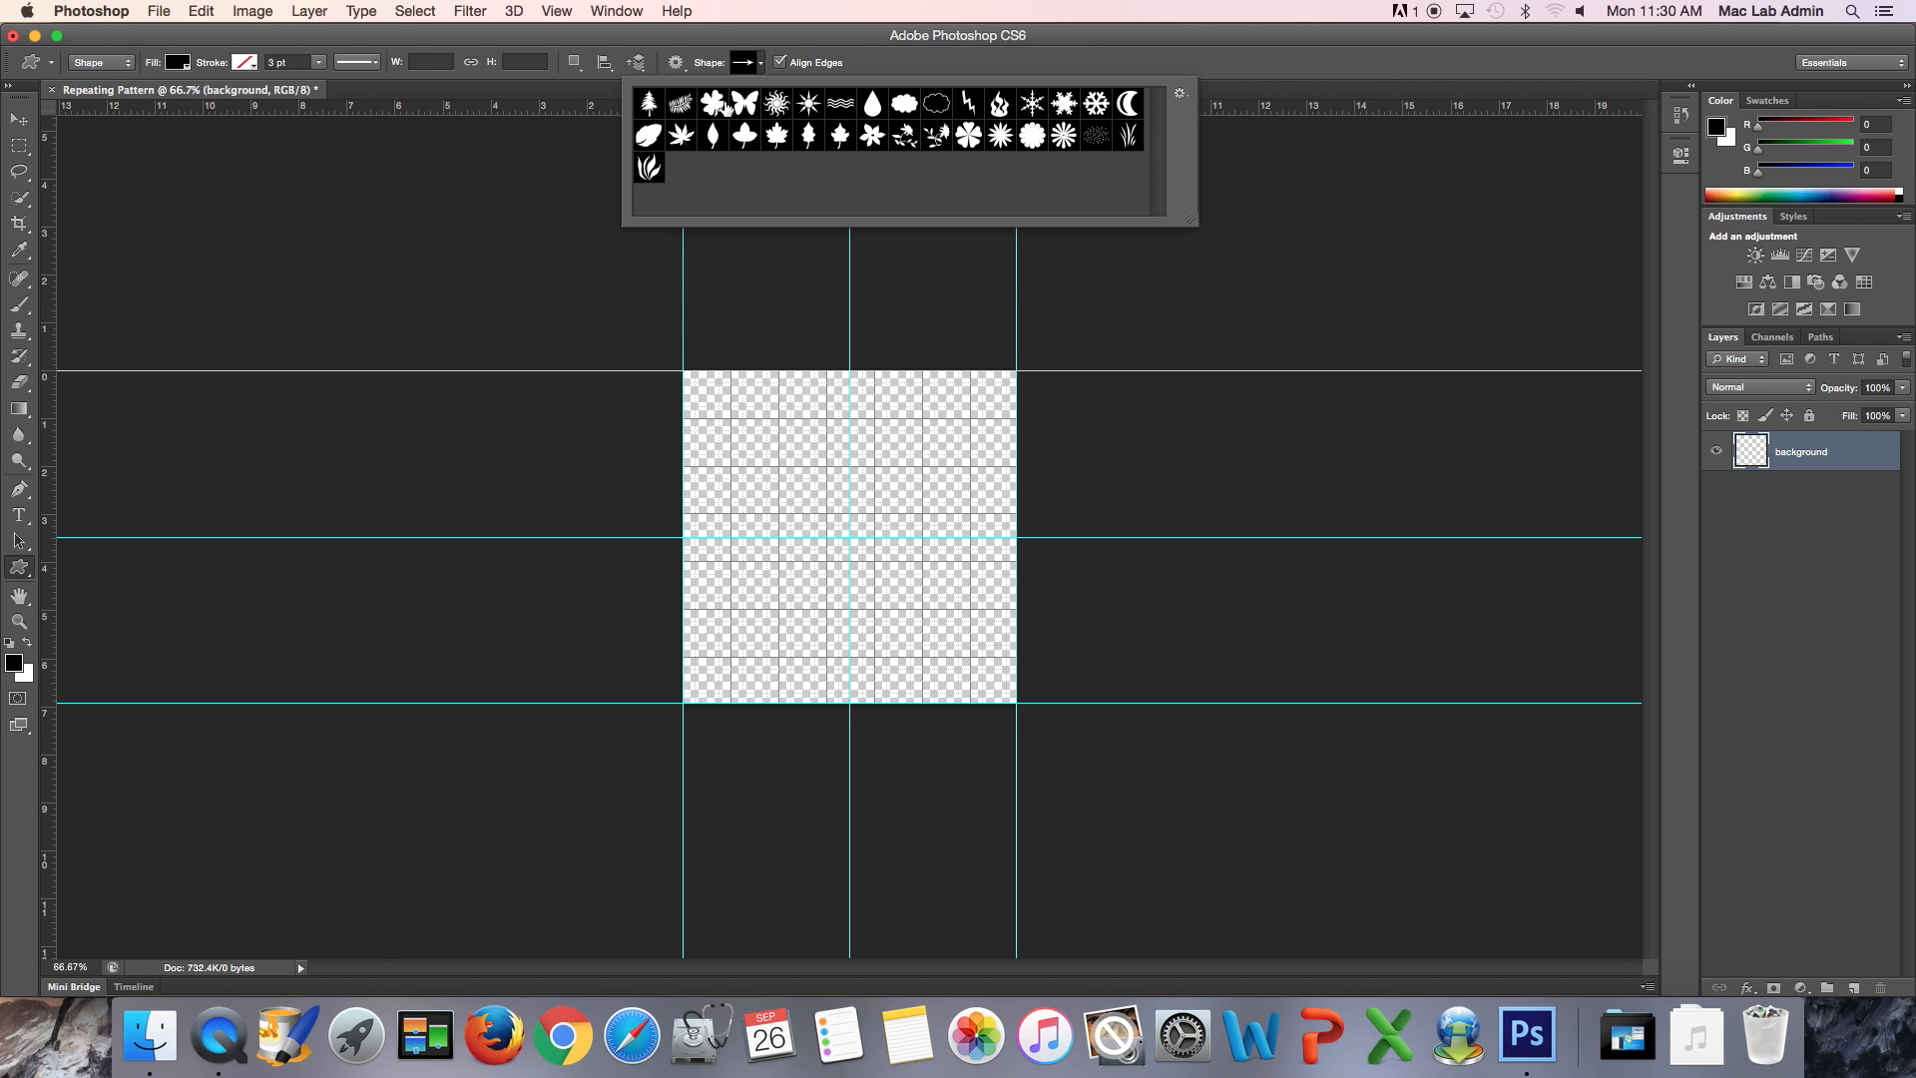
- Choose the Butterfly custom shape and set its fill to magenta
{"action": "left_click", "coordinate": [747, 106]}
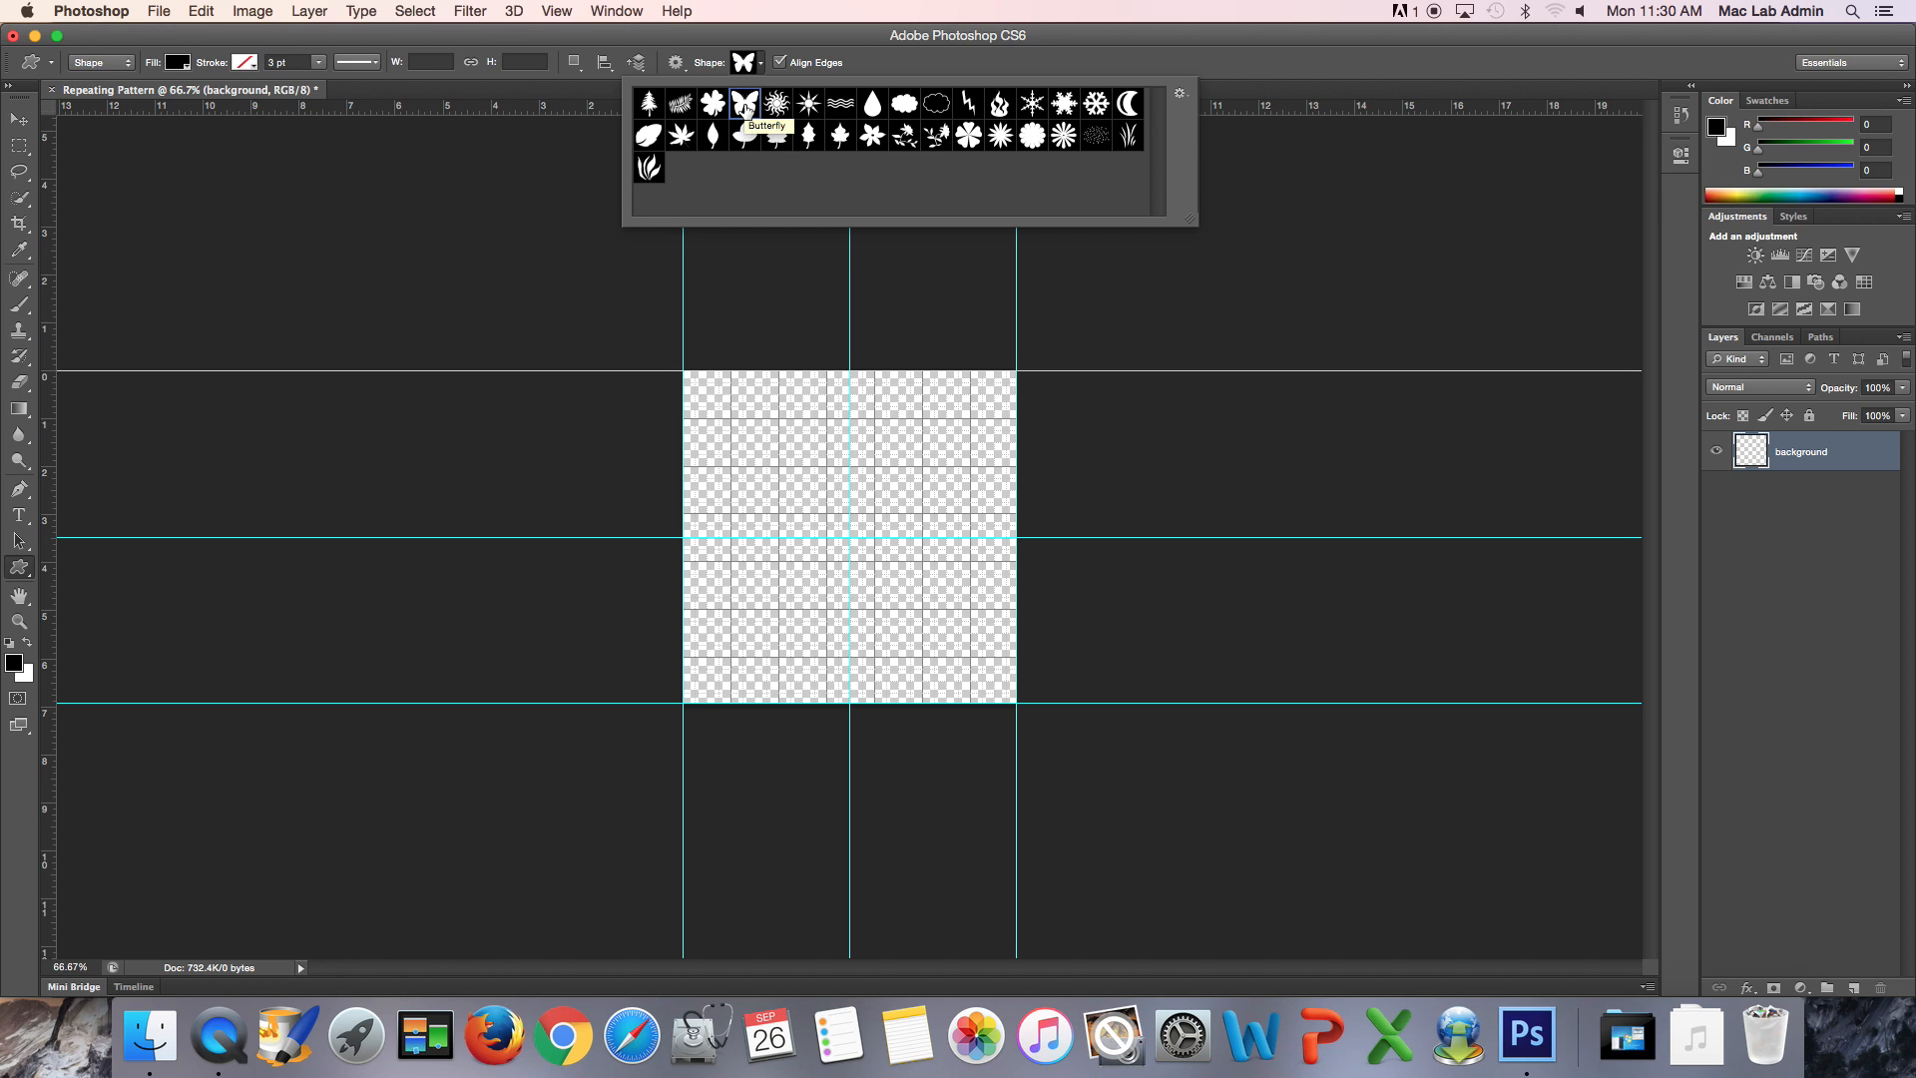
{"action": "left_click", "coordinate": [747, 106]}
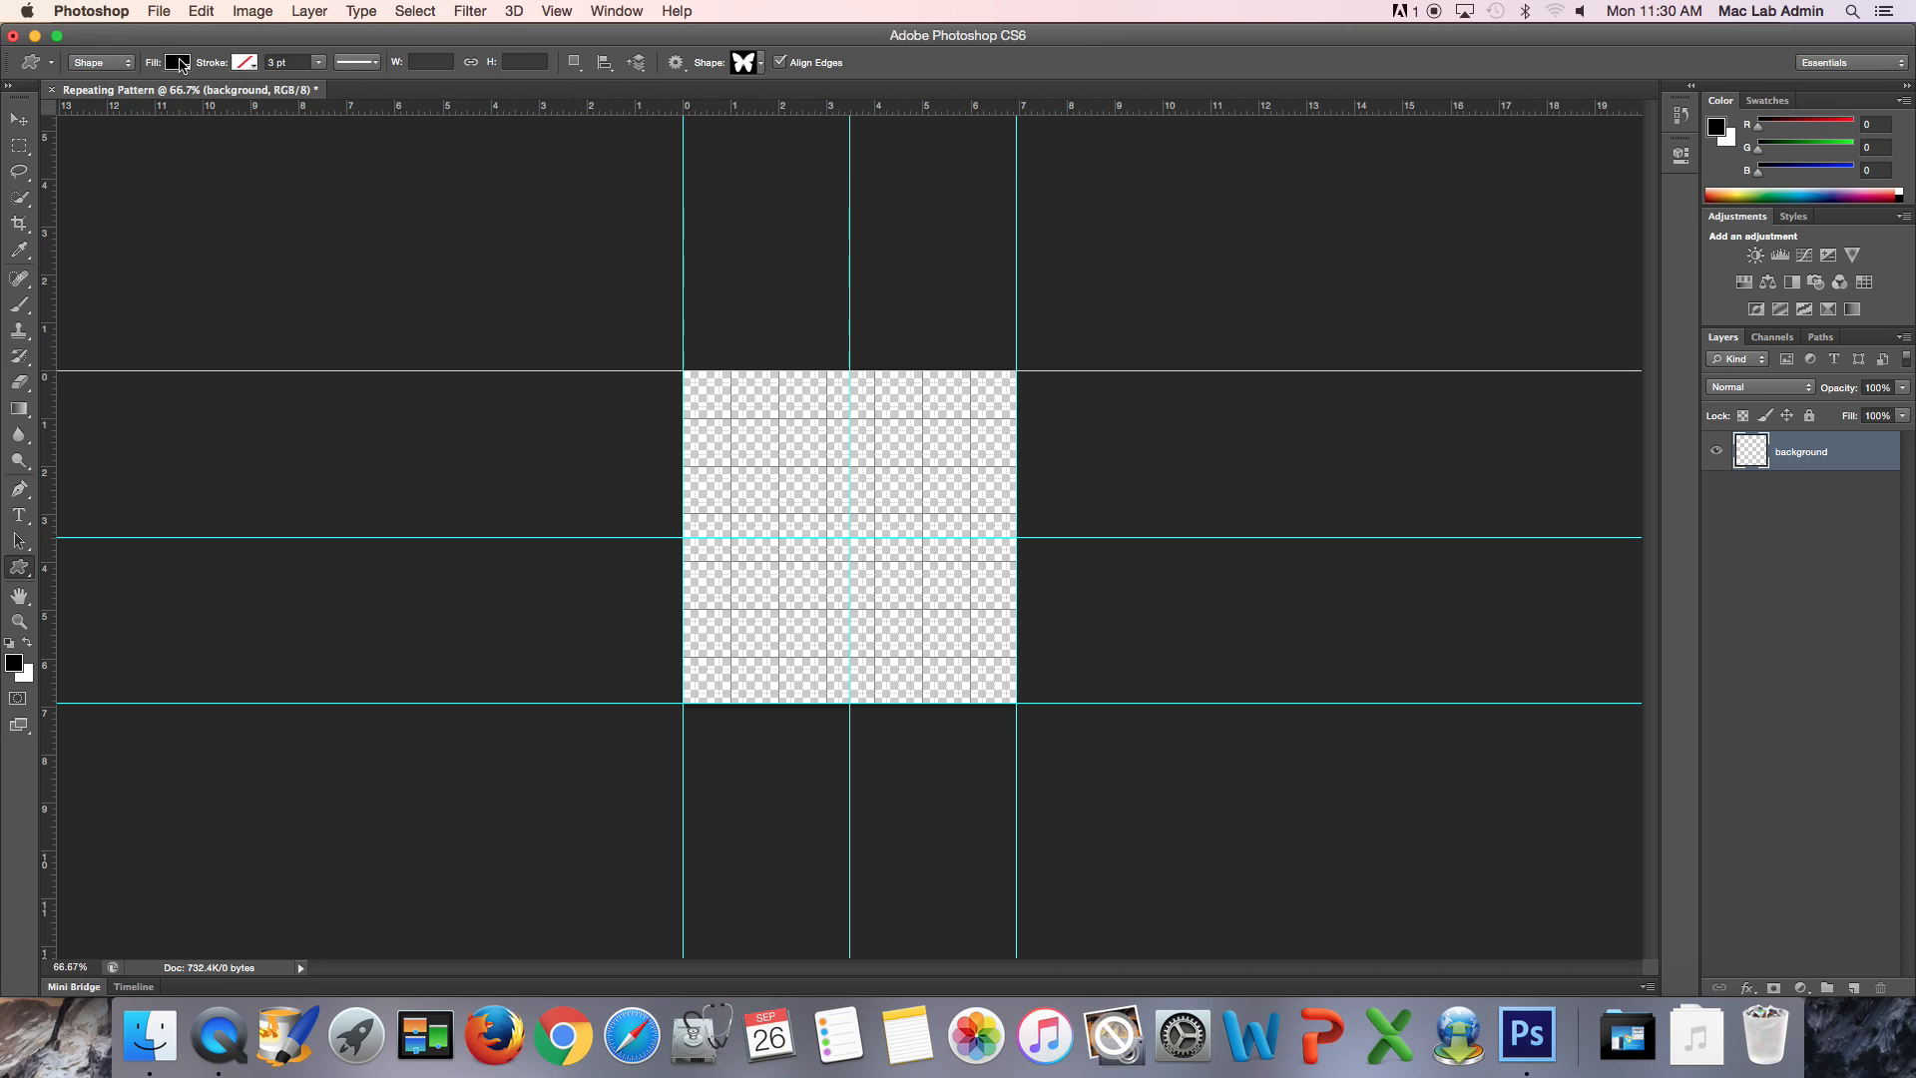
{"action": "left_click", "coordinate": [178, 64]}
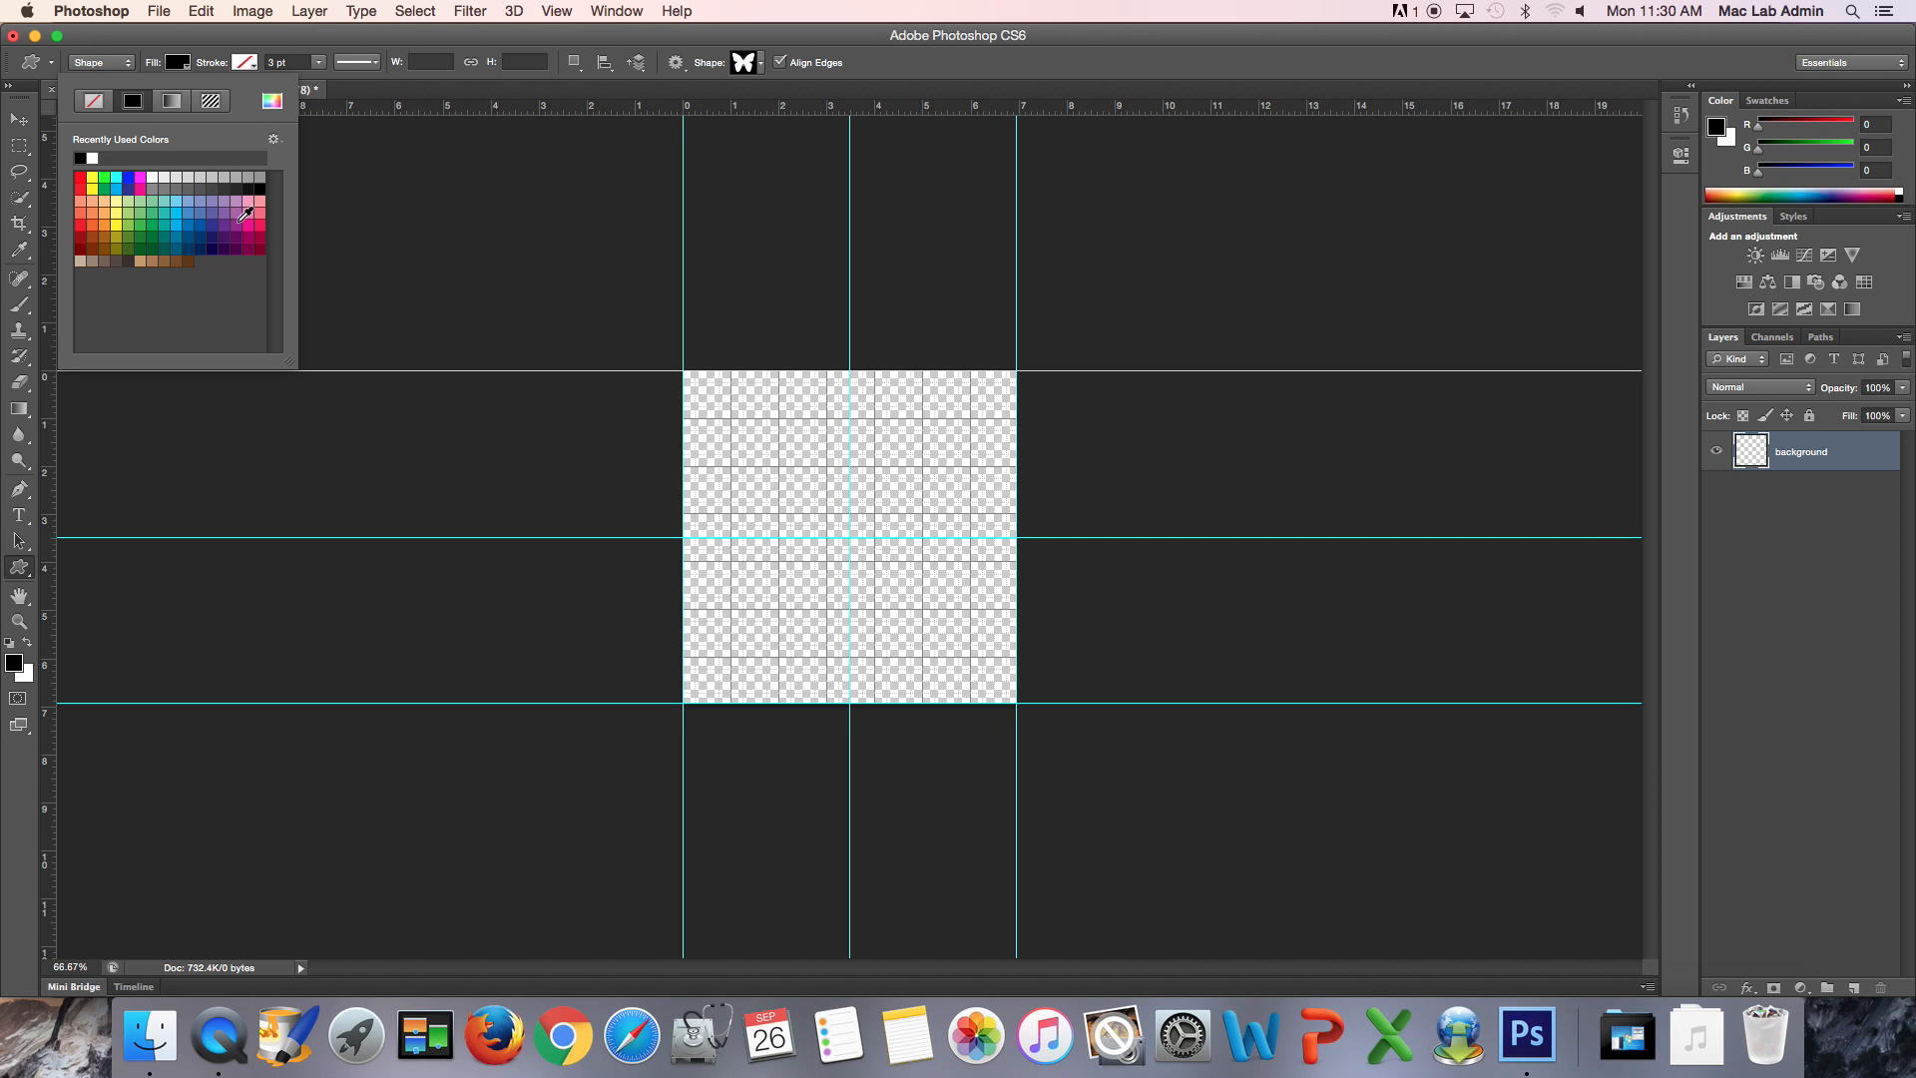
{"action": "left_click", "coordinate": [141, 178]}
{"action": "left_click", "coordinate": [147, 42]}
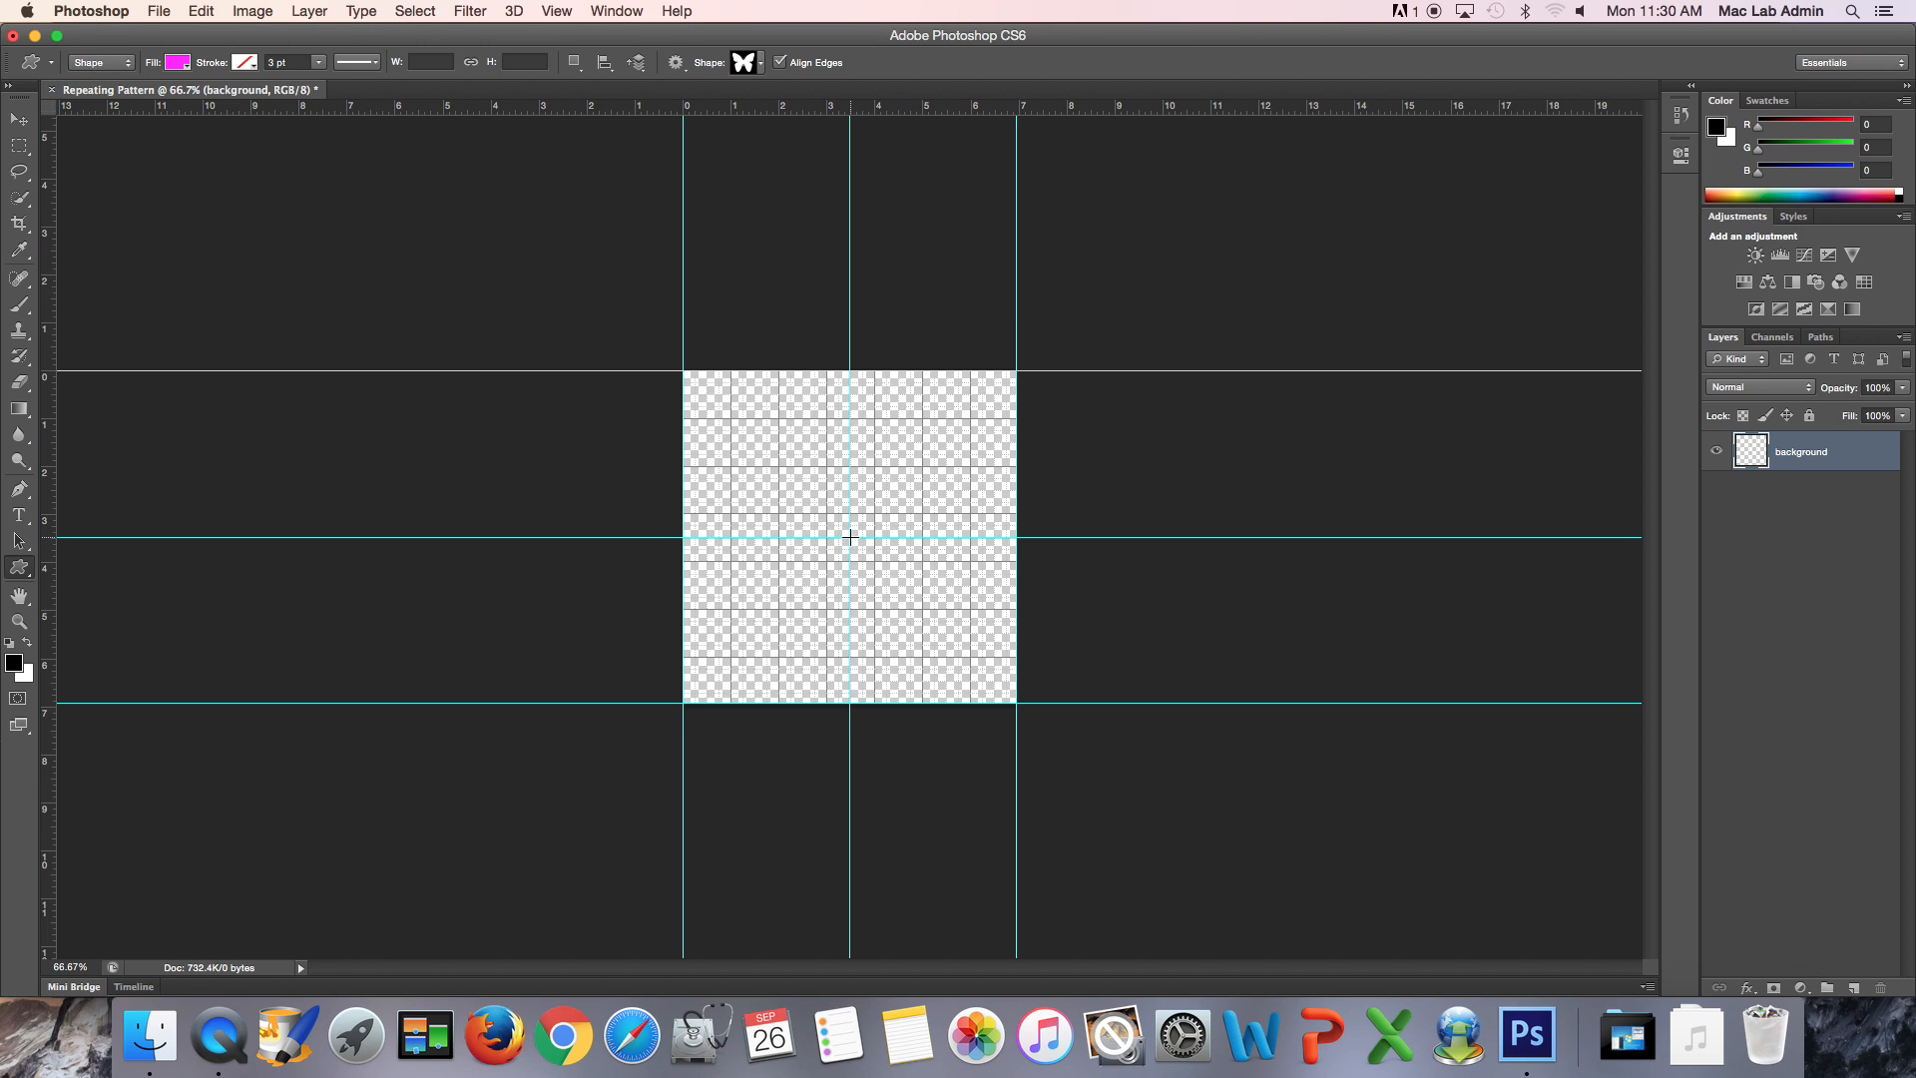
- Draw a butterfly about 144 by 126 px near the canvas centre and move it onto the guide intersection
{"action": "left_click_drag", "start_coordinate": [821, 499], "coordinate": [917, 600]}
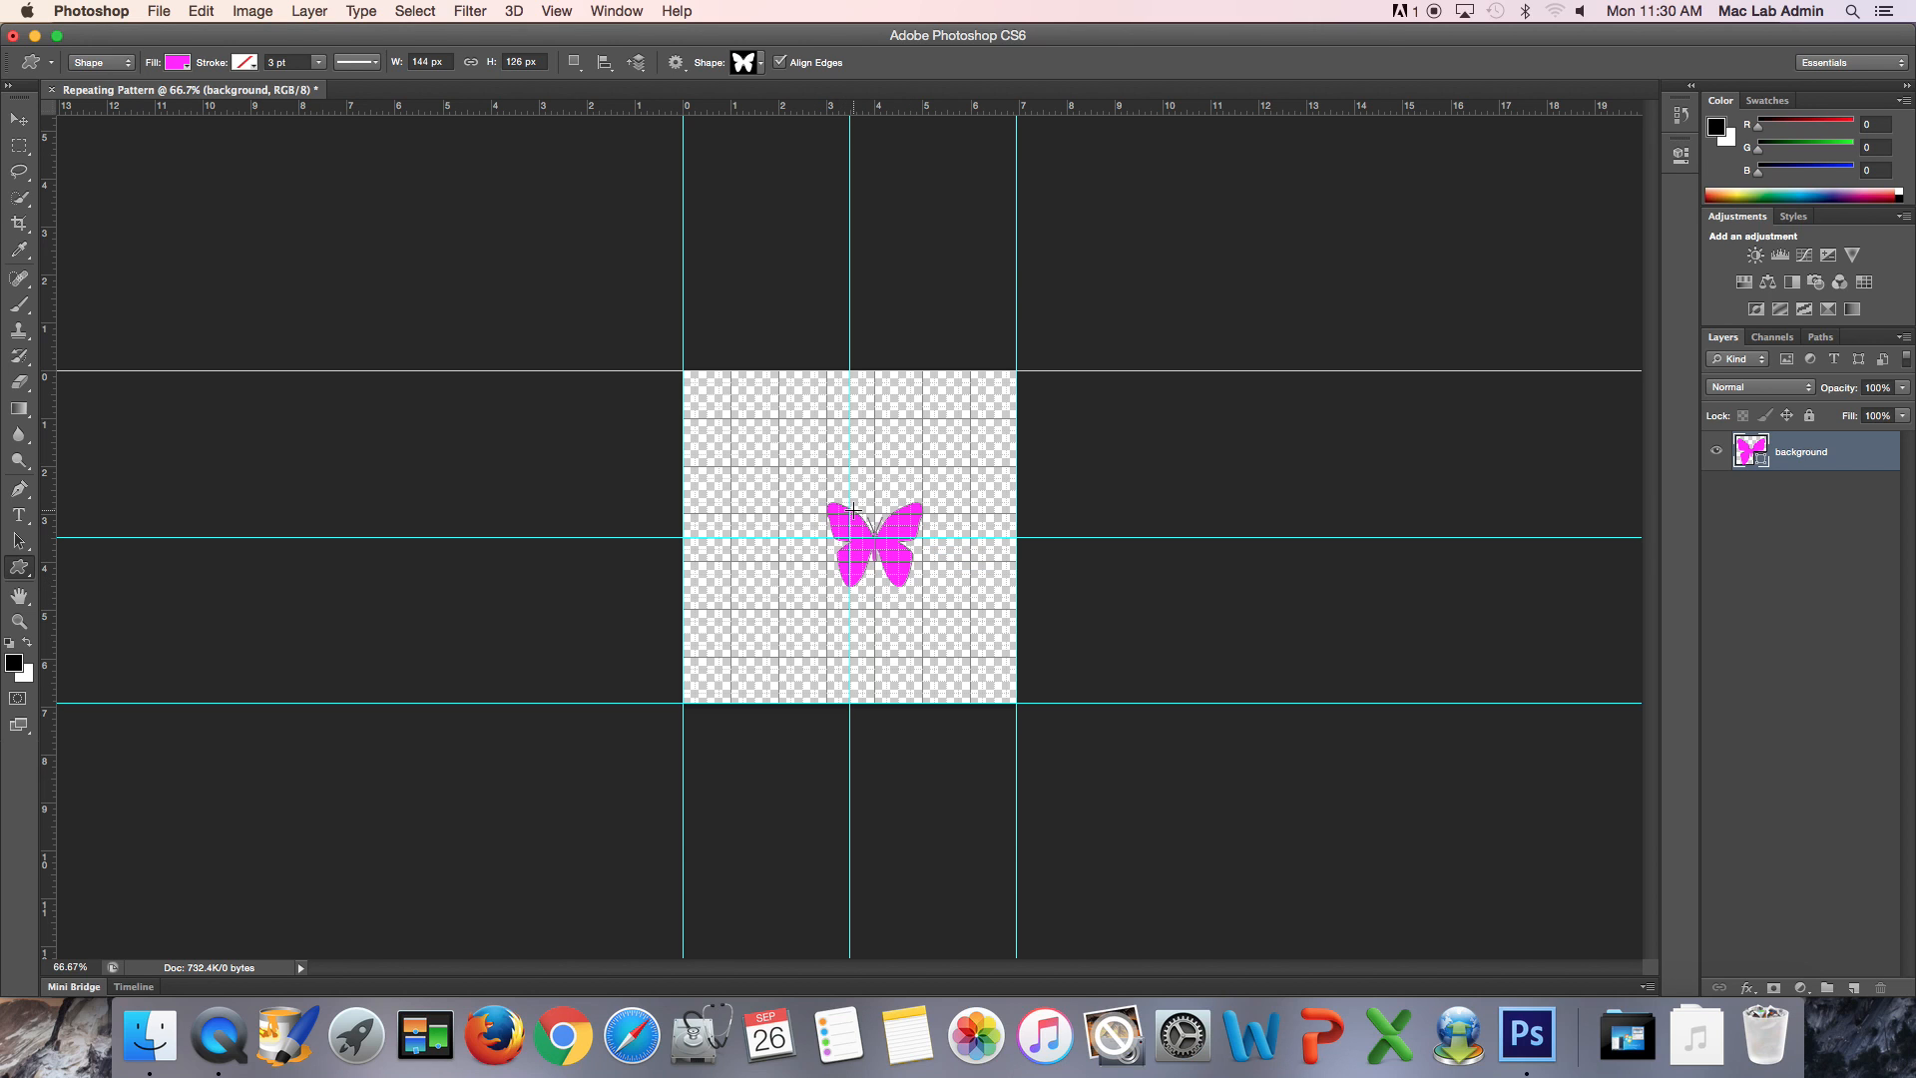
{"action": "key", "text": "v"}
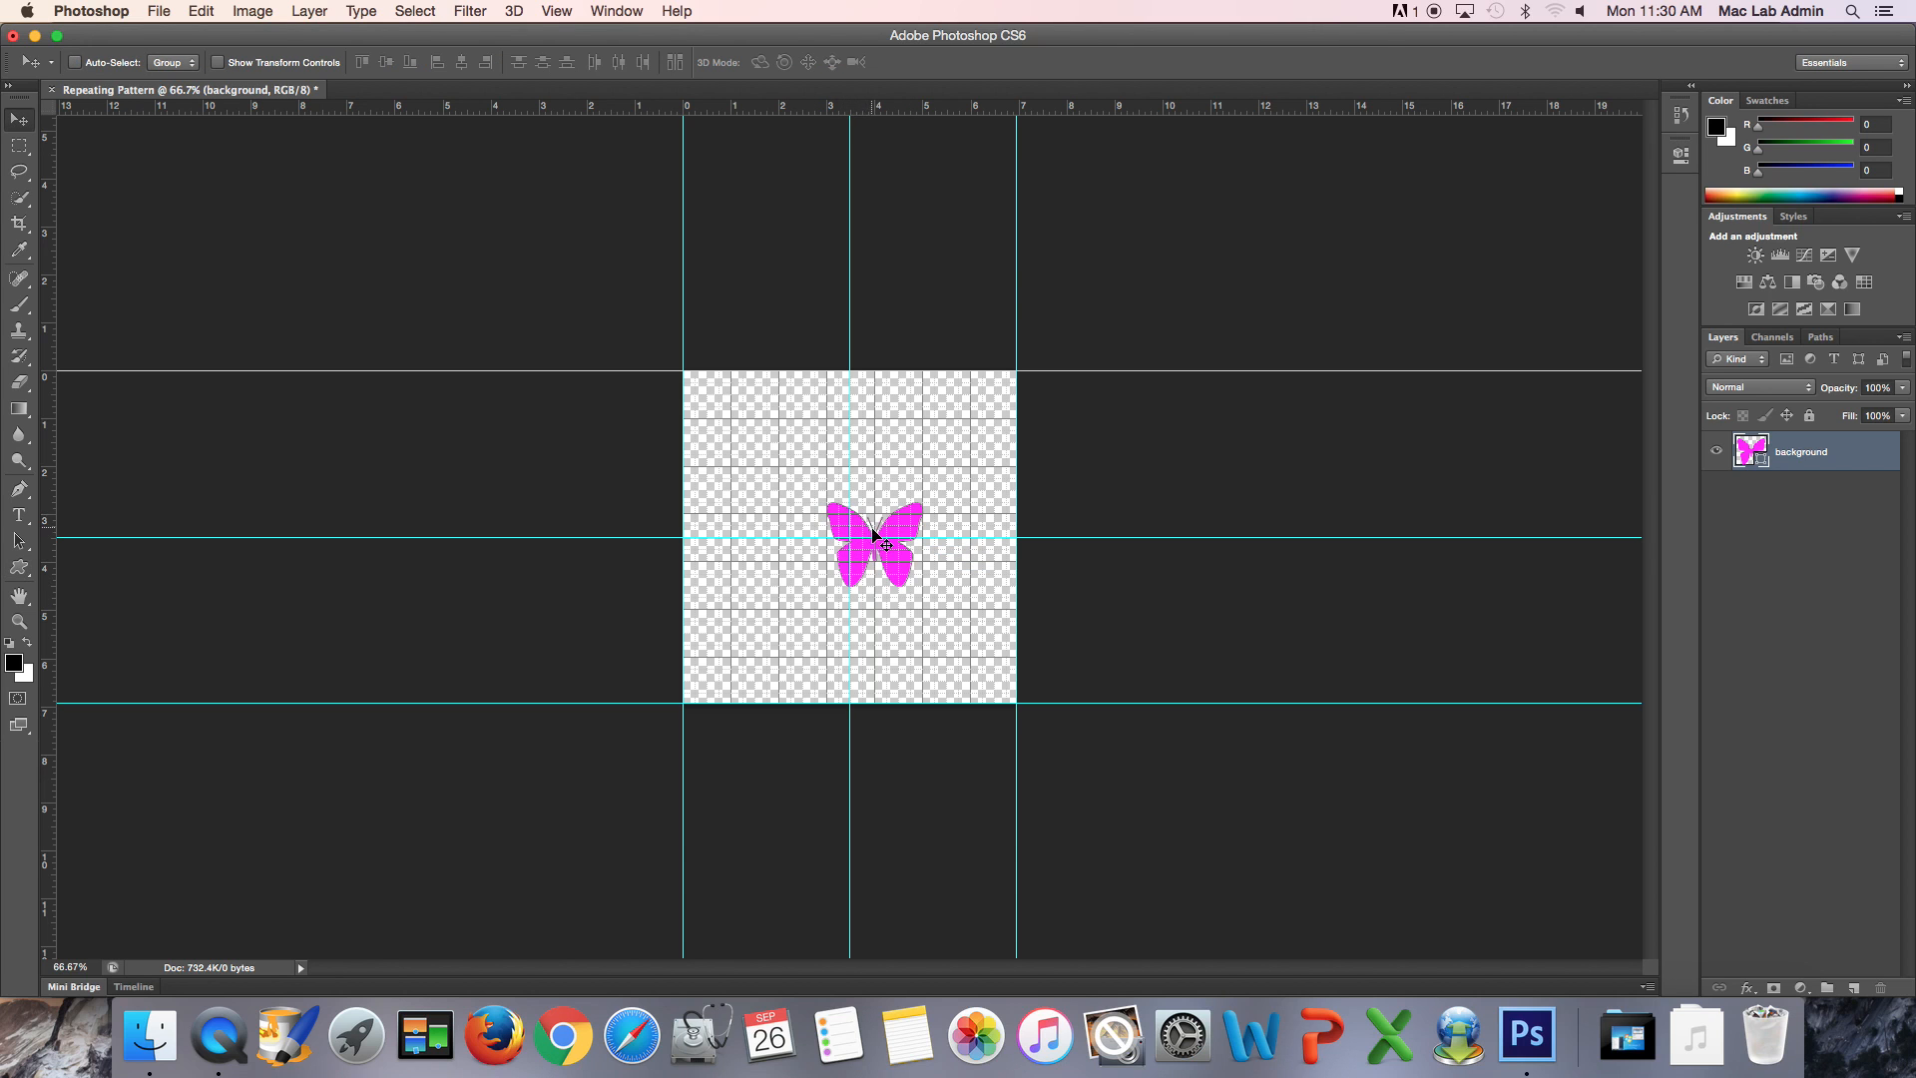
{"action": "left_click_drag", "start_coordinate": [878, 549], "coordinate": [852, 542]}
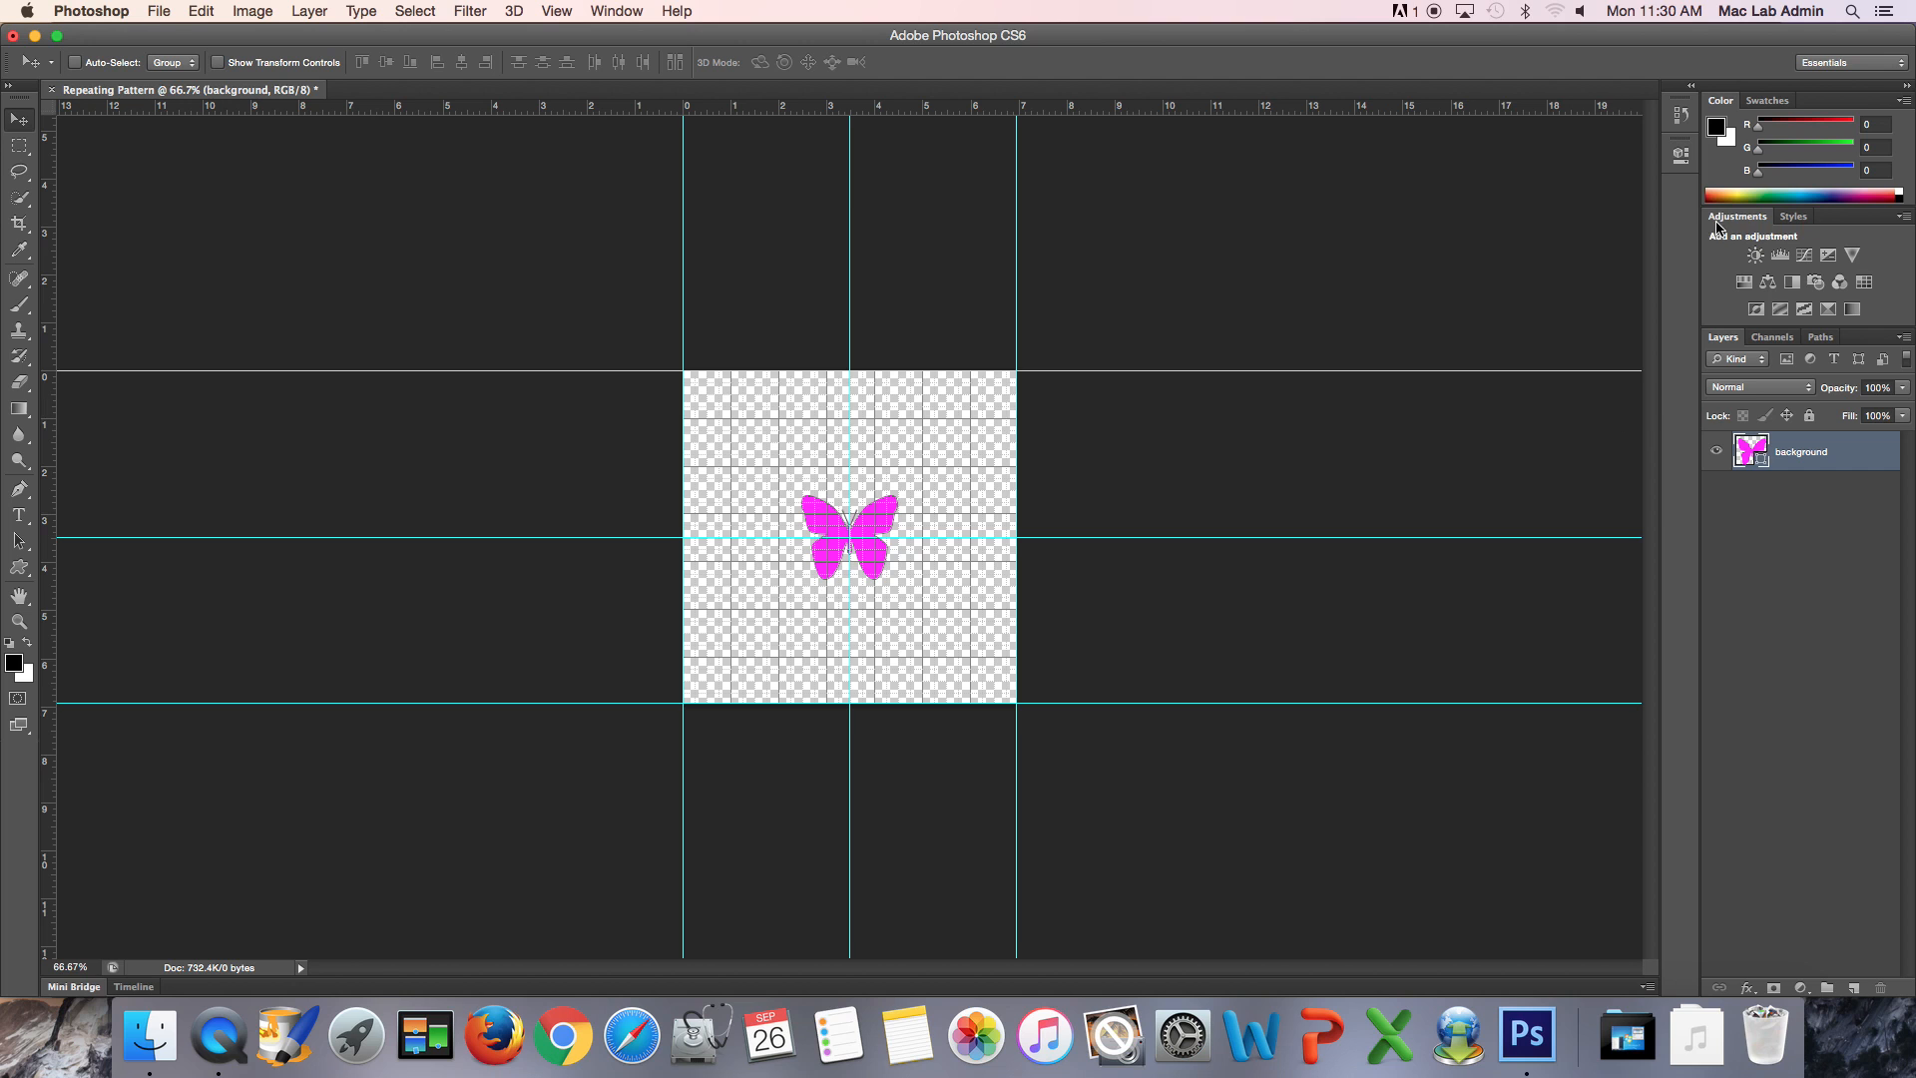
- Show the History panel, dock it beside Layers, and revert to the last New Guide state
{"action": "left_click", "coordinate": [616, 11]}
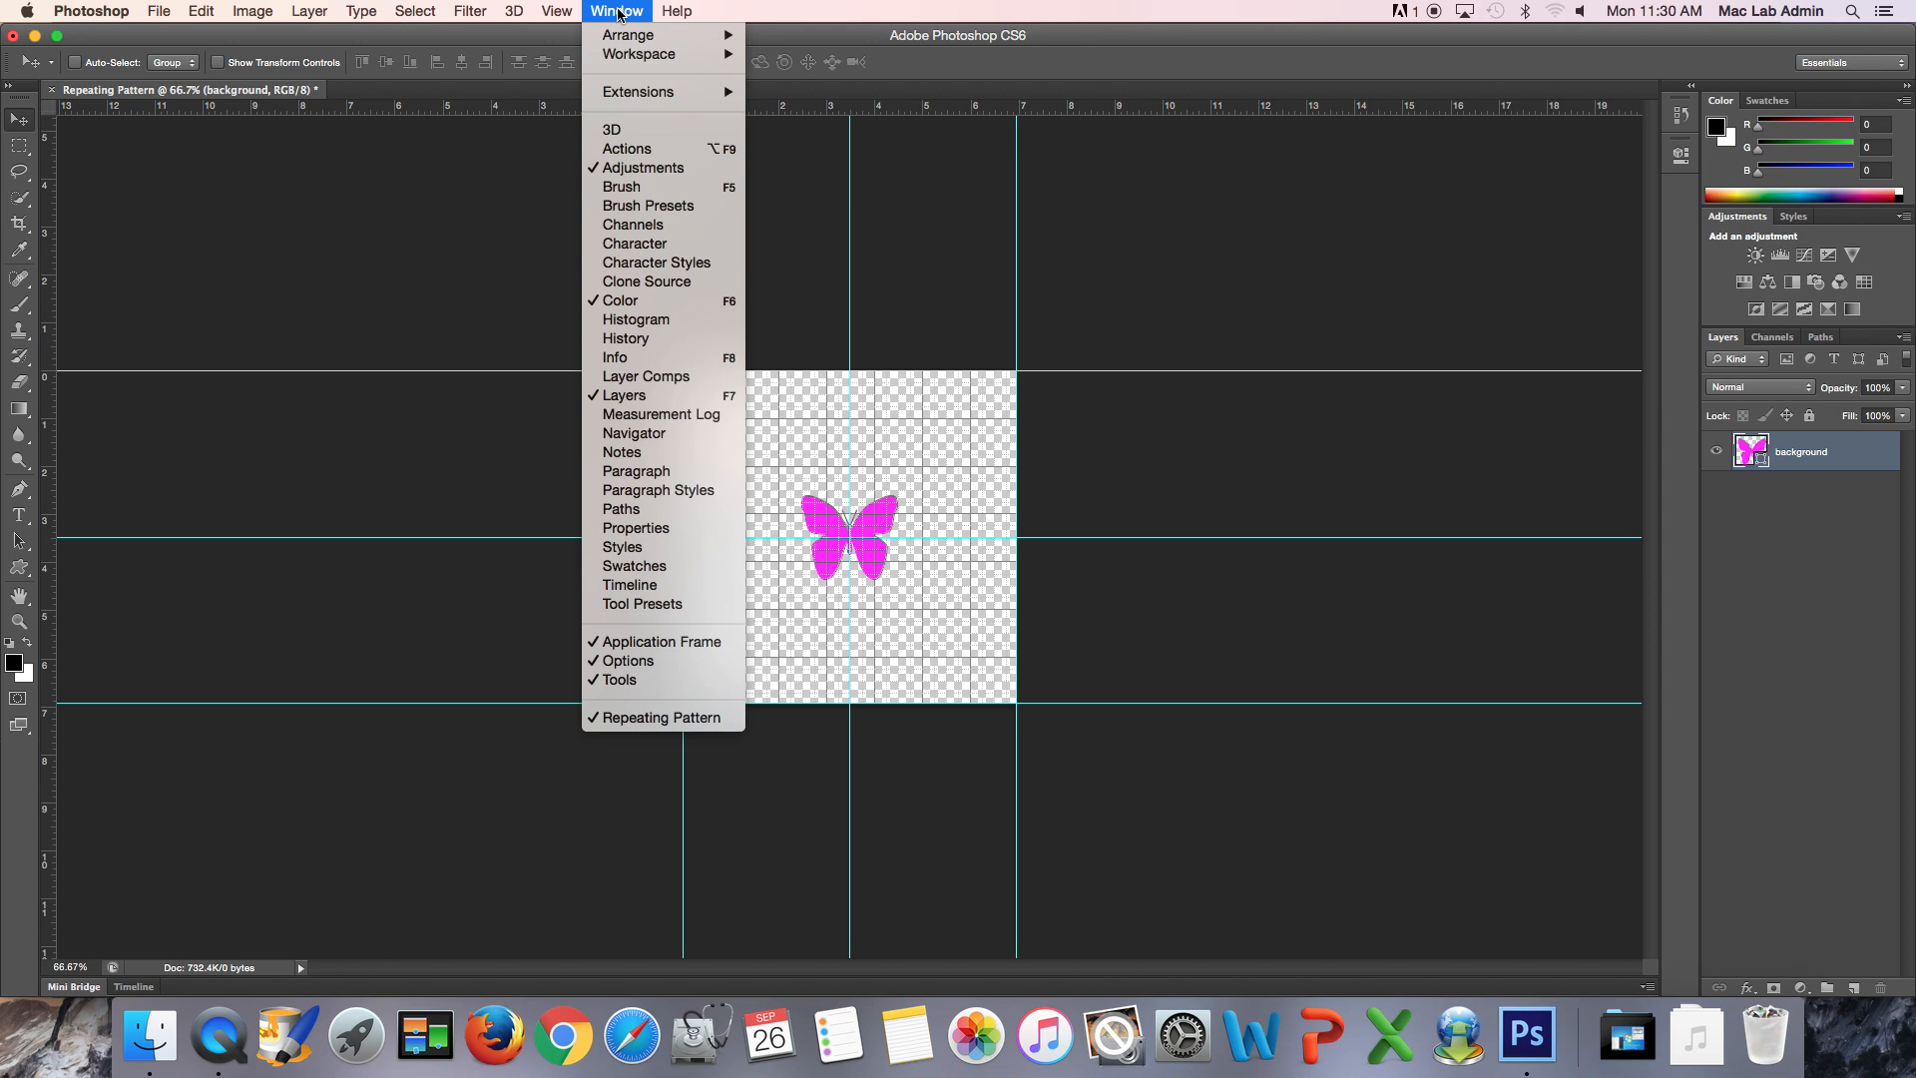
{"action": "left_click", "coordinate": [642, 341]}
{"action": "left_click_drag", "start_coordinate": [1547, 101], "coordinate": [1850, 347]}
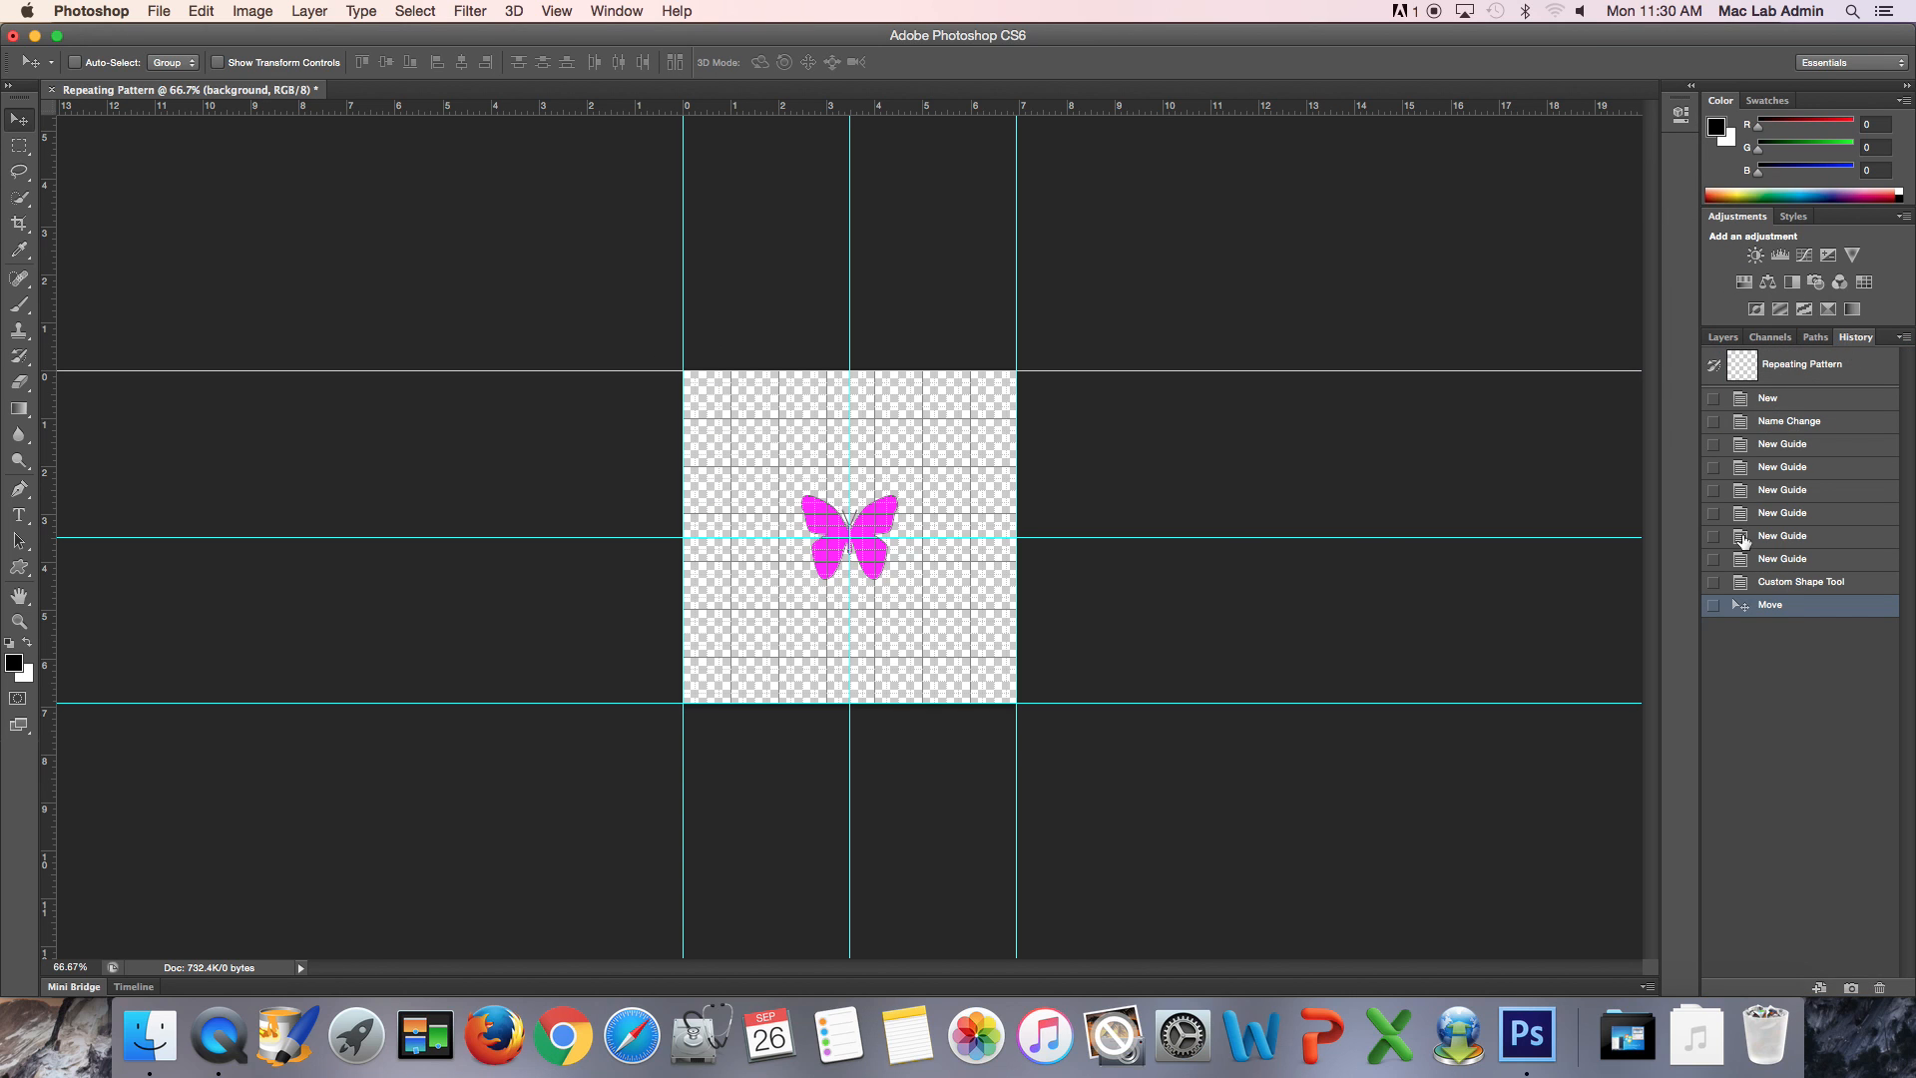
{"action": "left_click", "coordinate": [1771, 585]}
{"action": "left_click", "coordinate": [1764, 559]}
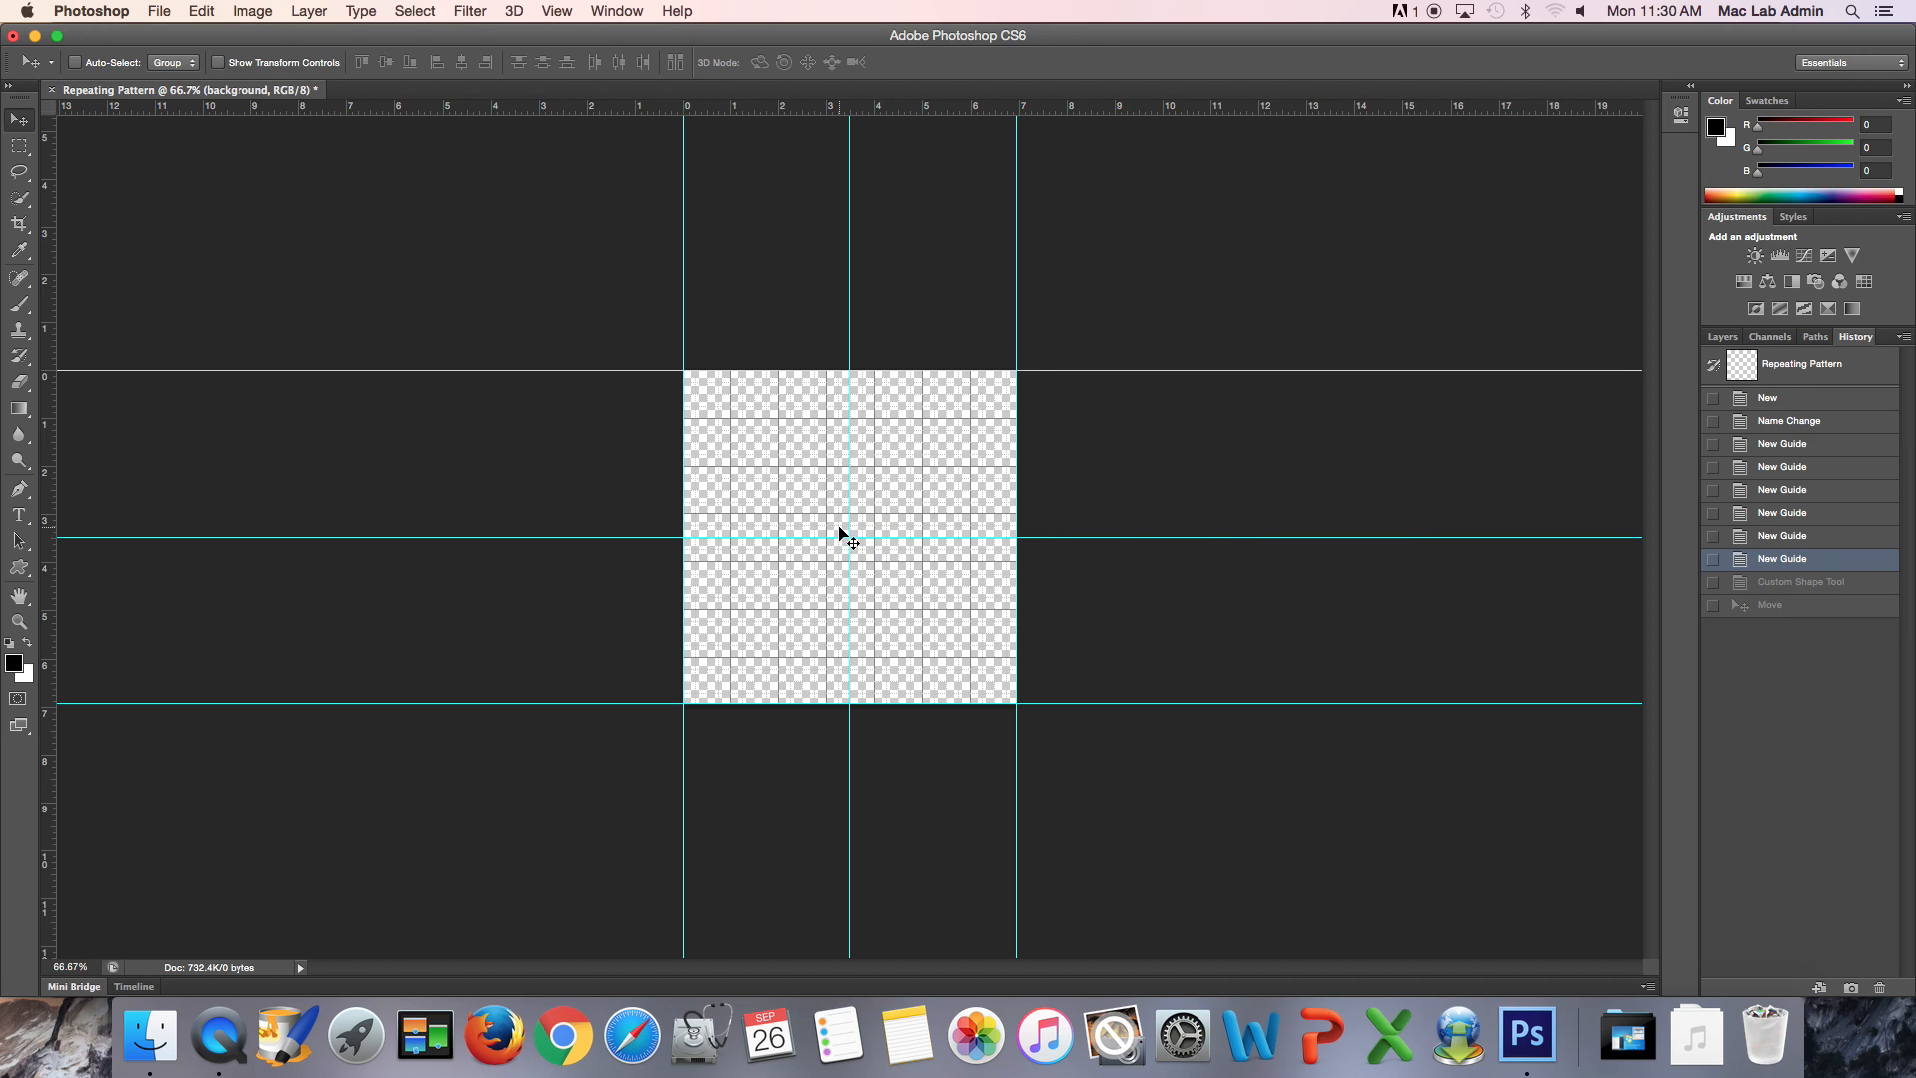
- Draw a butterfly outward from the centre guide intersection, about 212 by 186 px
{"action": "key", "text": "u"}
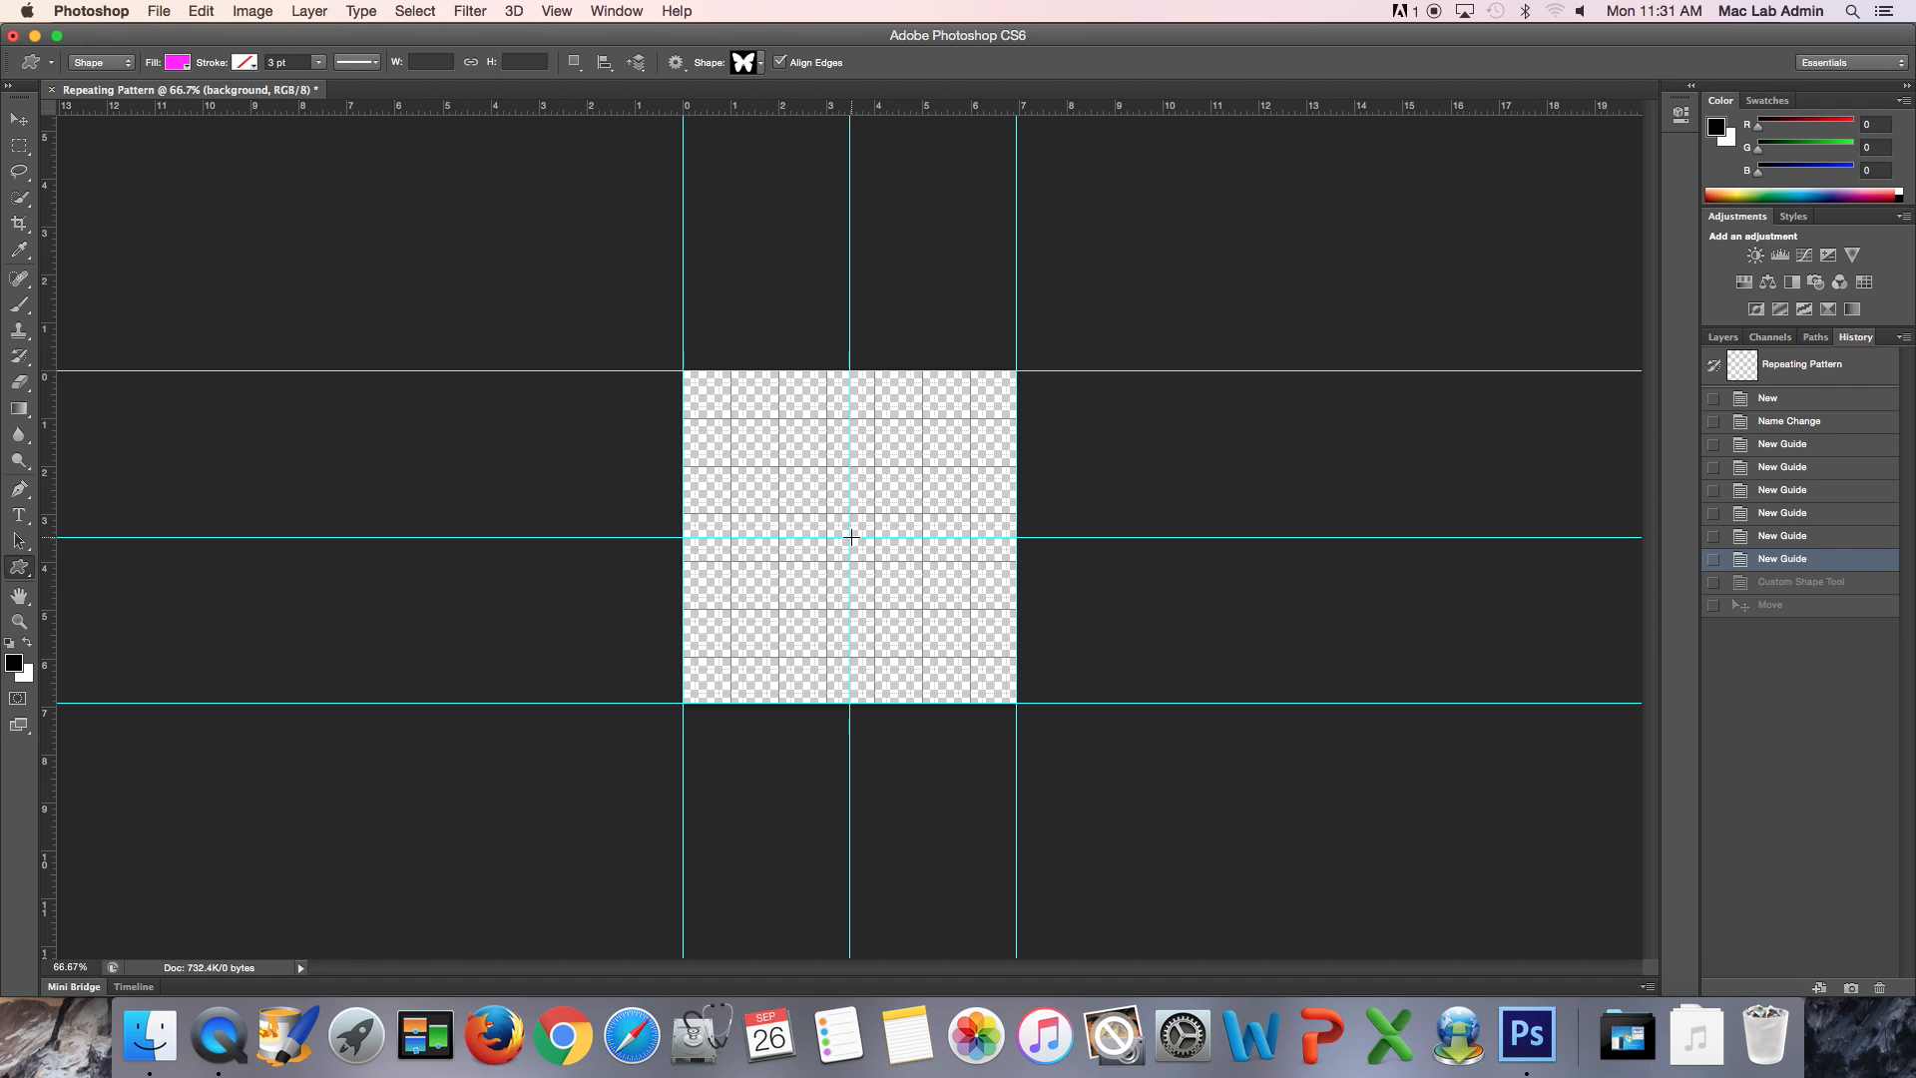
{"action": "left_click", "coordinate": [849, 537]}
{"action": "left_click_drag", "start_coordinate": [848, 539], "coordinate": [781, 471]}
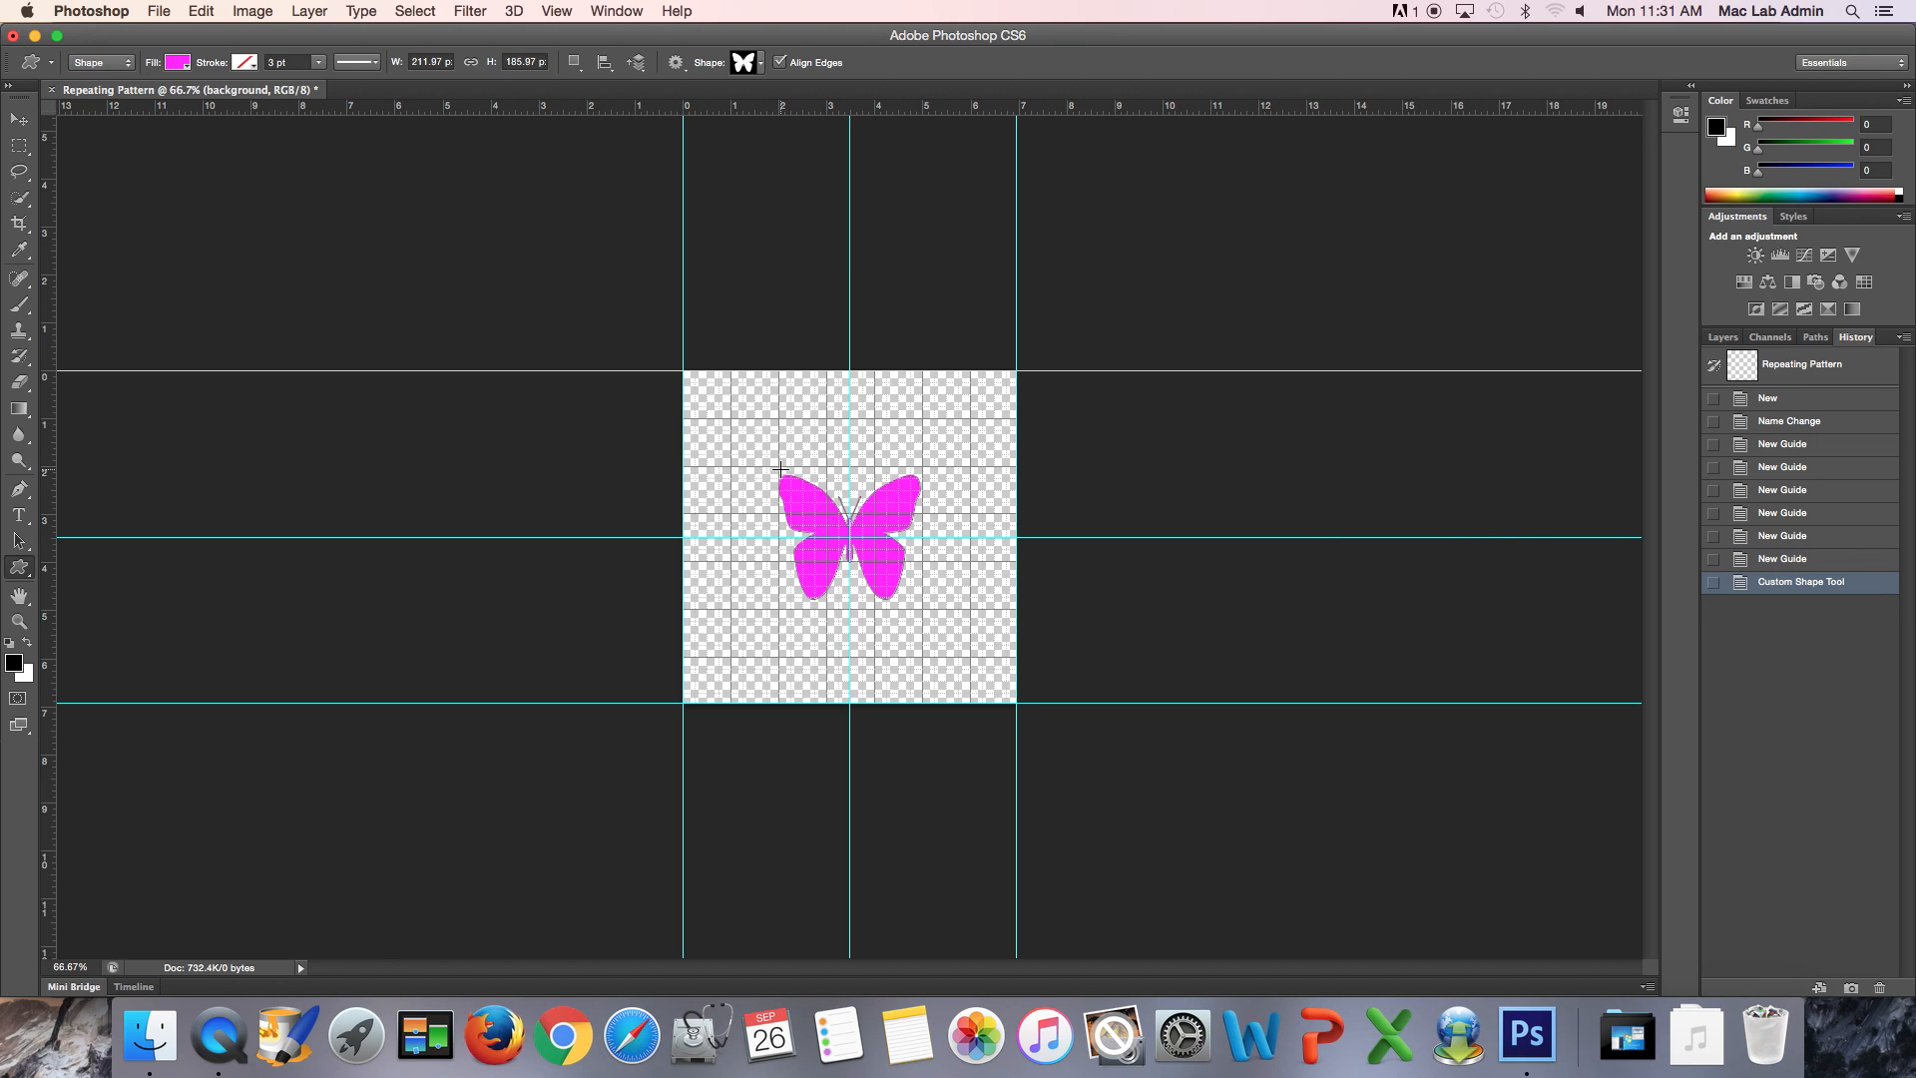
- Rename the background layer as butterfly
{"action": "left_click", "coordinate": [1724, 337]}
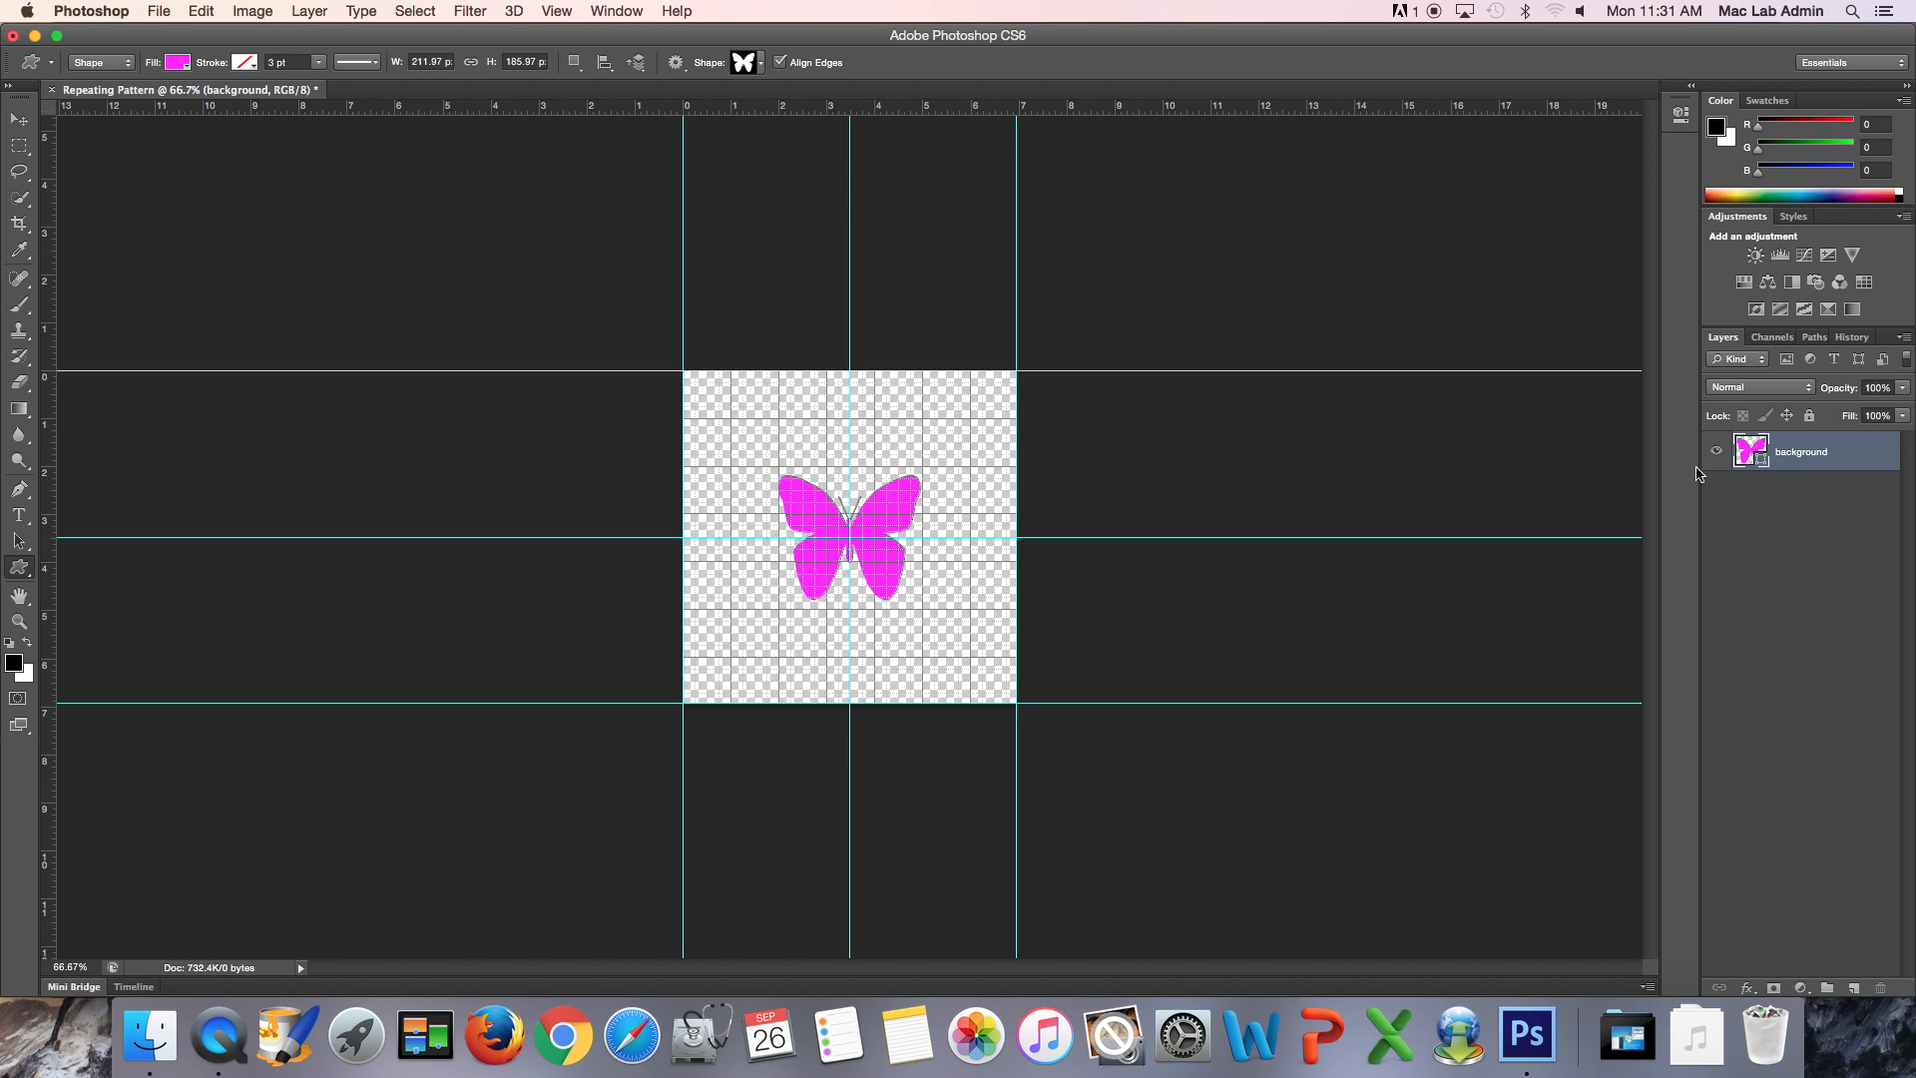
{"action": "double_click", "coordinate": [1799, 455]}
{"action": "type", "text": "B"}
{"action": "key", "text": "Return"}
- Duplicate the butterfly layer and undo the duplication
{"action": "left_click_drag", "start_coordinate": [1845, 465], "coordinate": [1855, 988]}
{"action": "key", "text": "super+z"}
{"action": "left_click", "coordinate": [211, 14]}
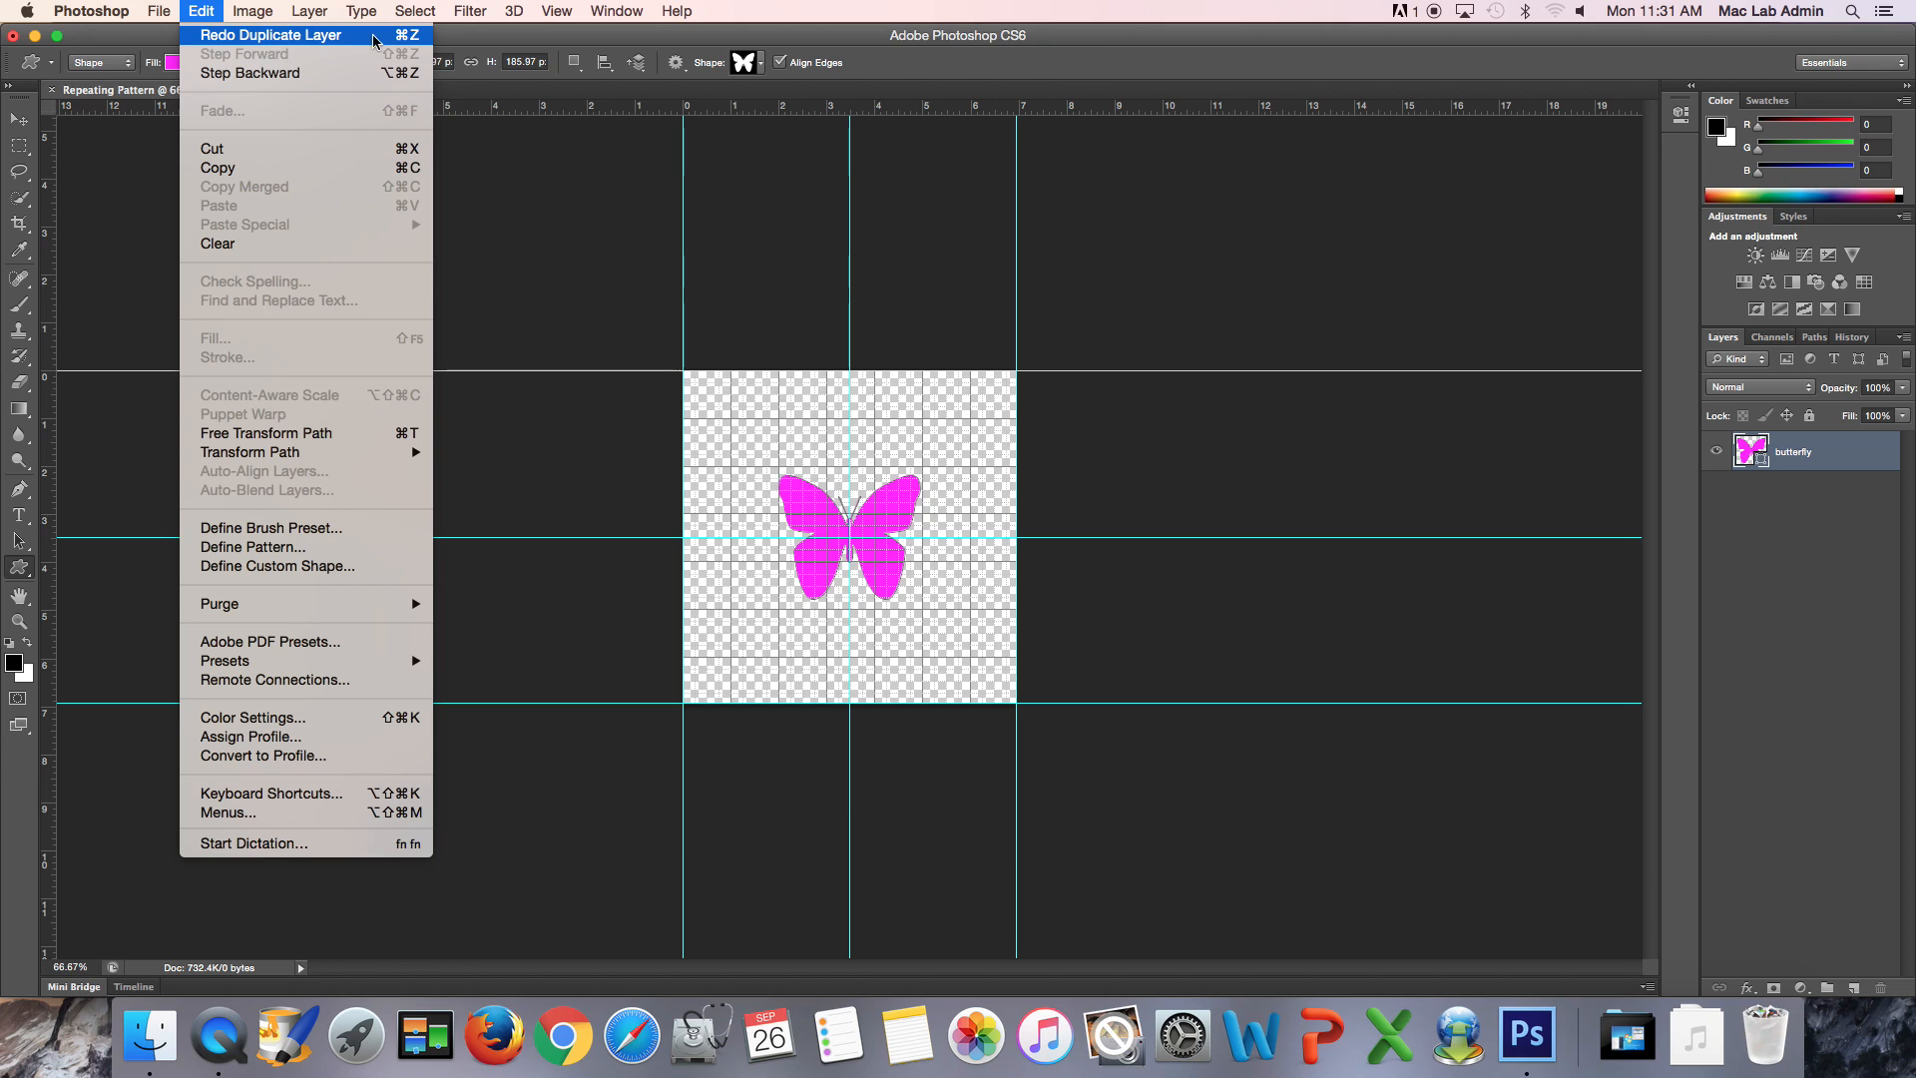
{"action": "left_click", "coordinate": [1854, 540]}
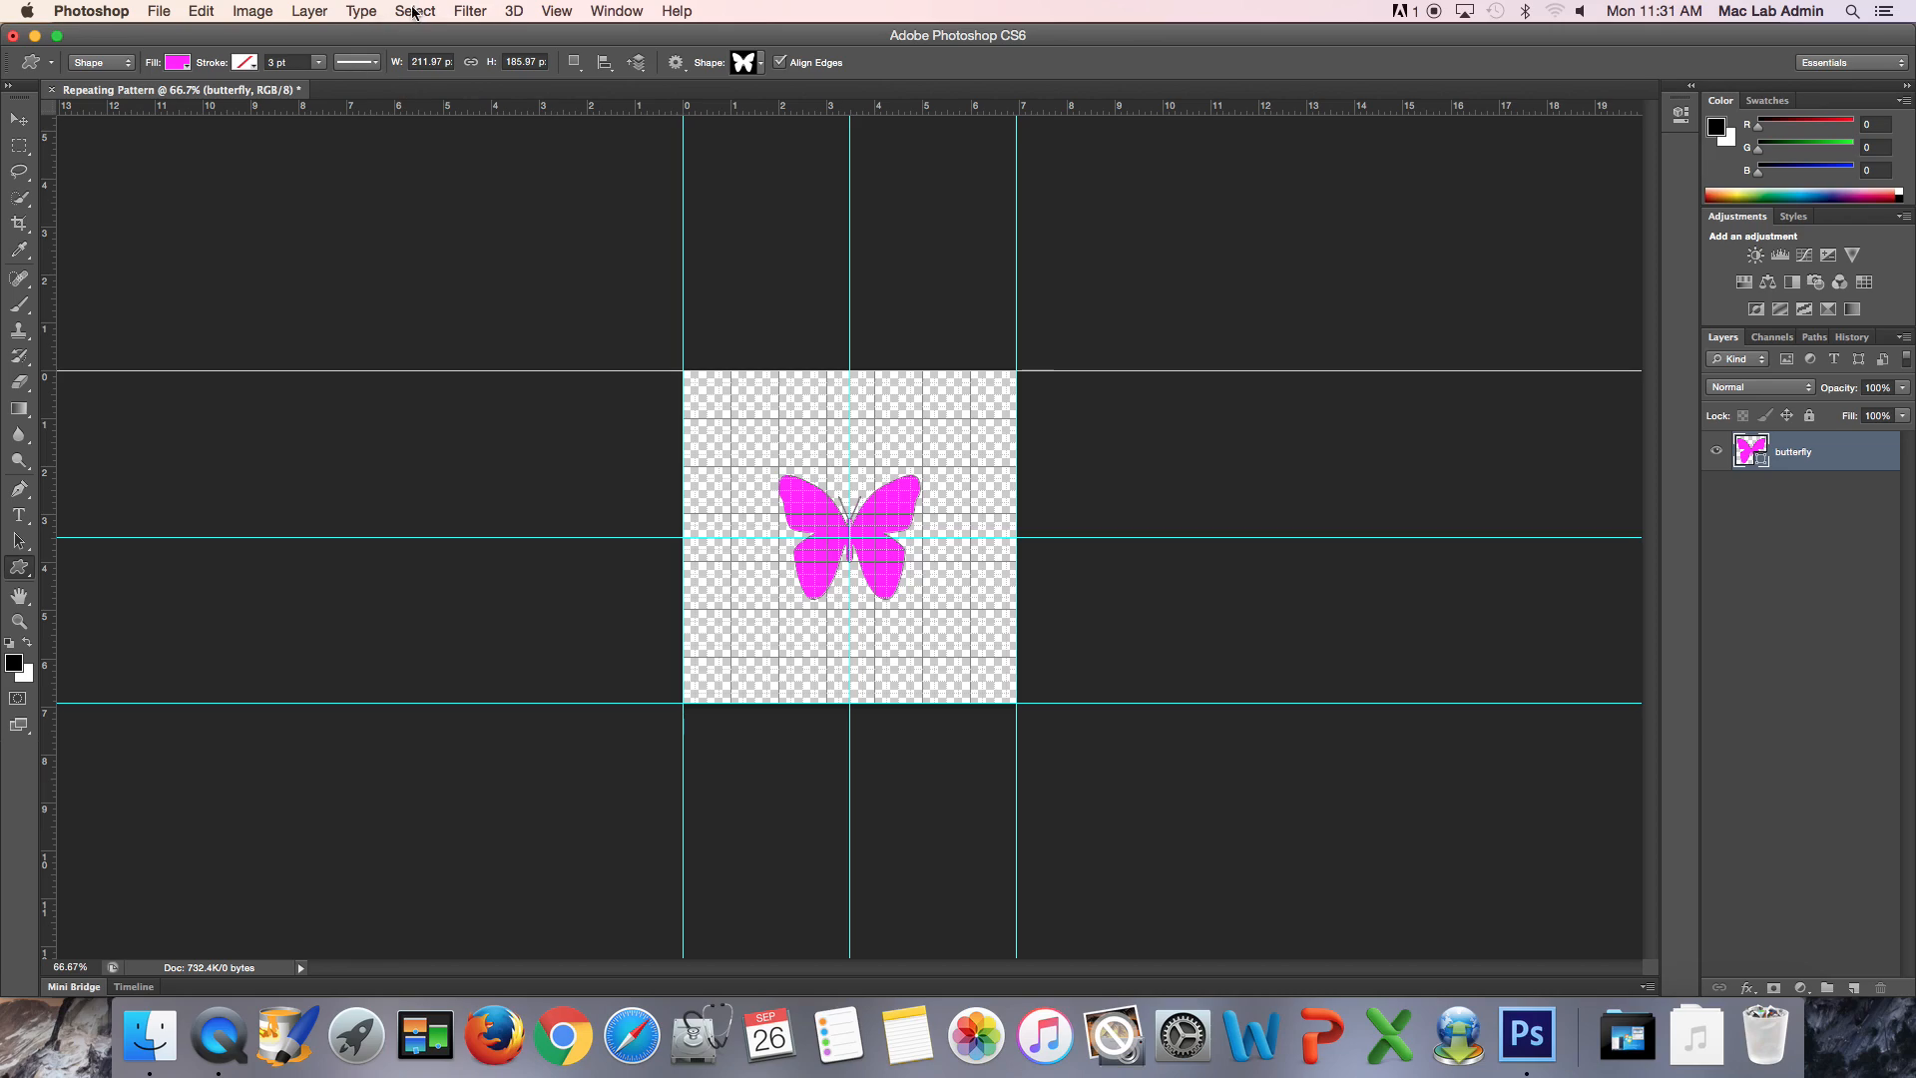
- Duplicate the butterfly layer with Shape Layer Via Copy
{"action": "left_click", "coordinate": [303, 12]}
{"action": "mouse_move", "coordinate": [320, 38]}
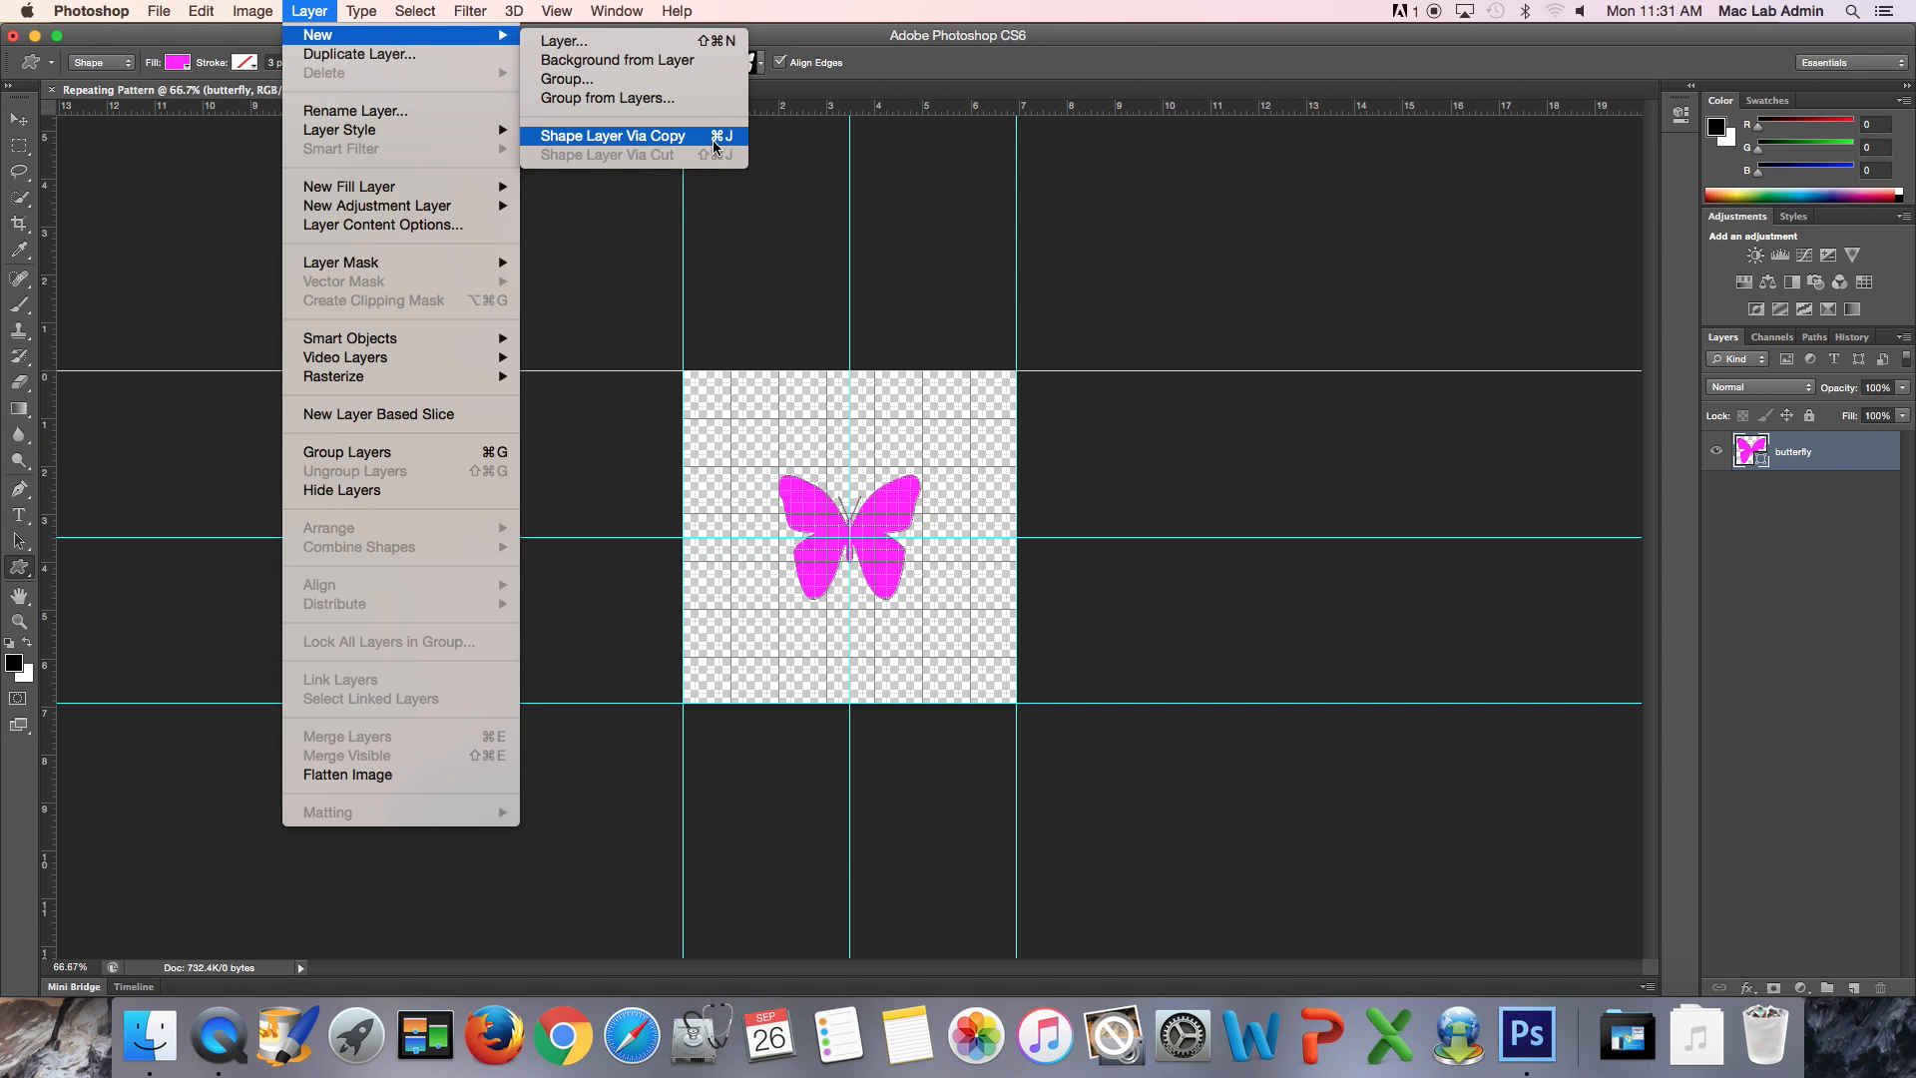
{"action": "left_click", "coordinate": [1874, 551]}
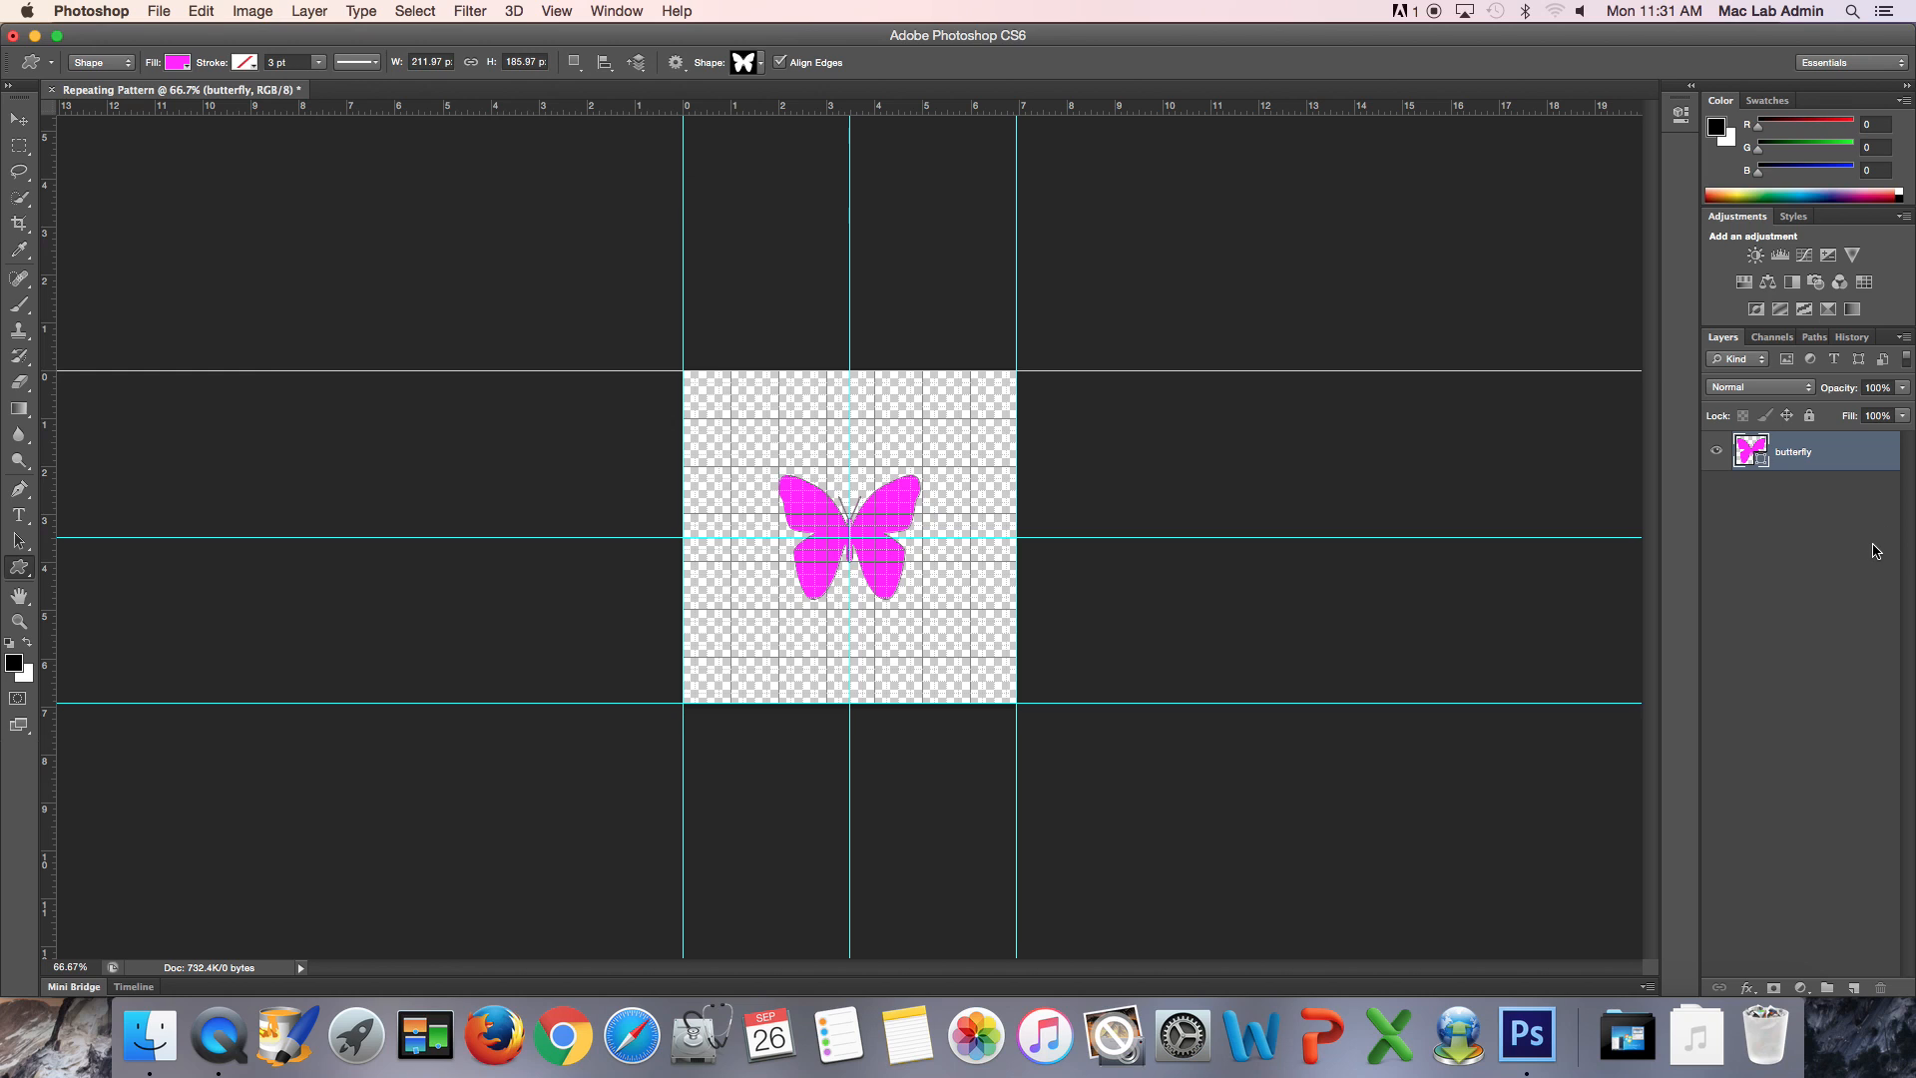
{"action": "key", "text": "super+j"}
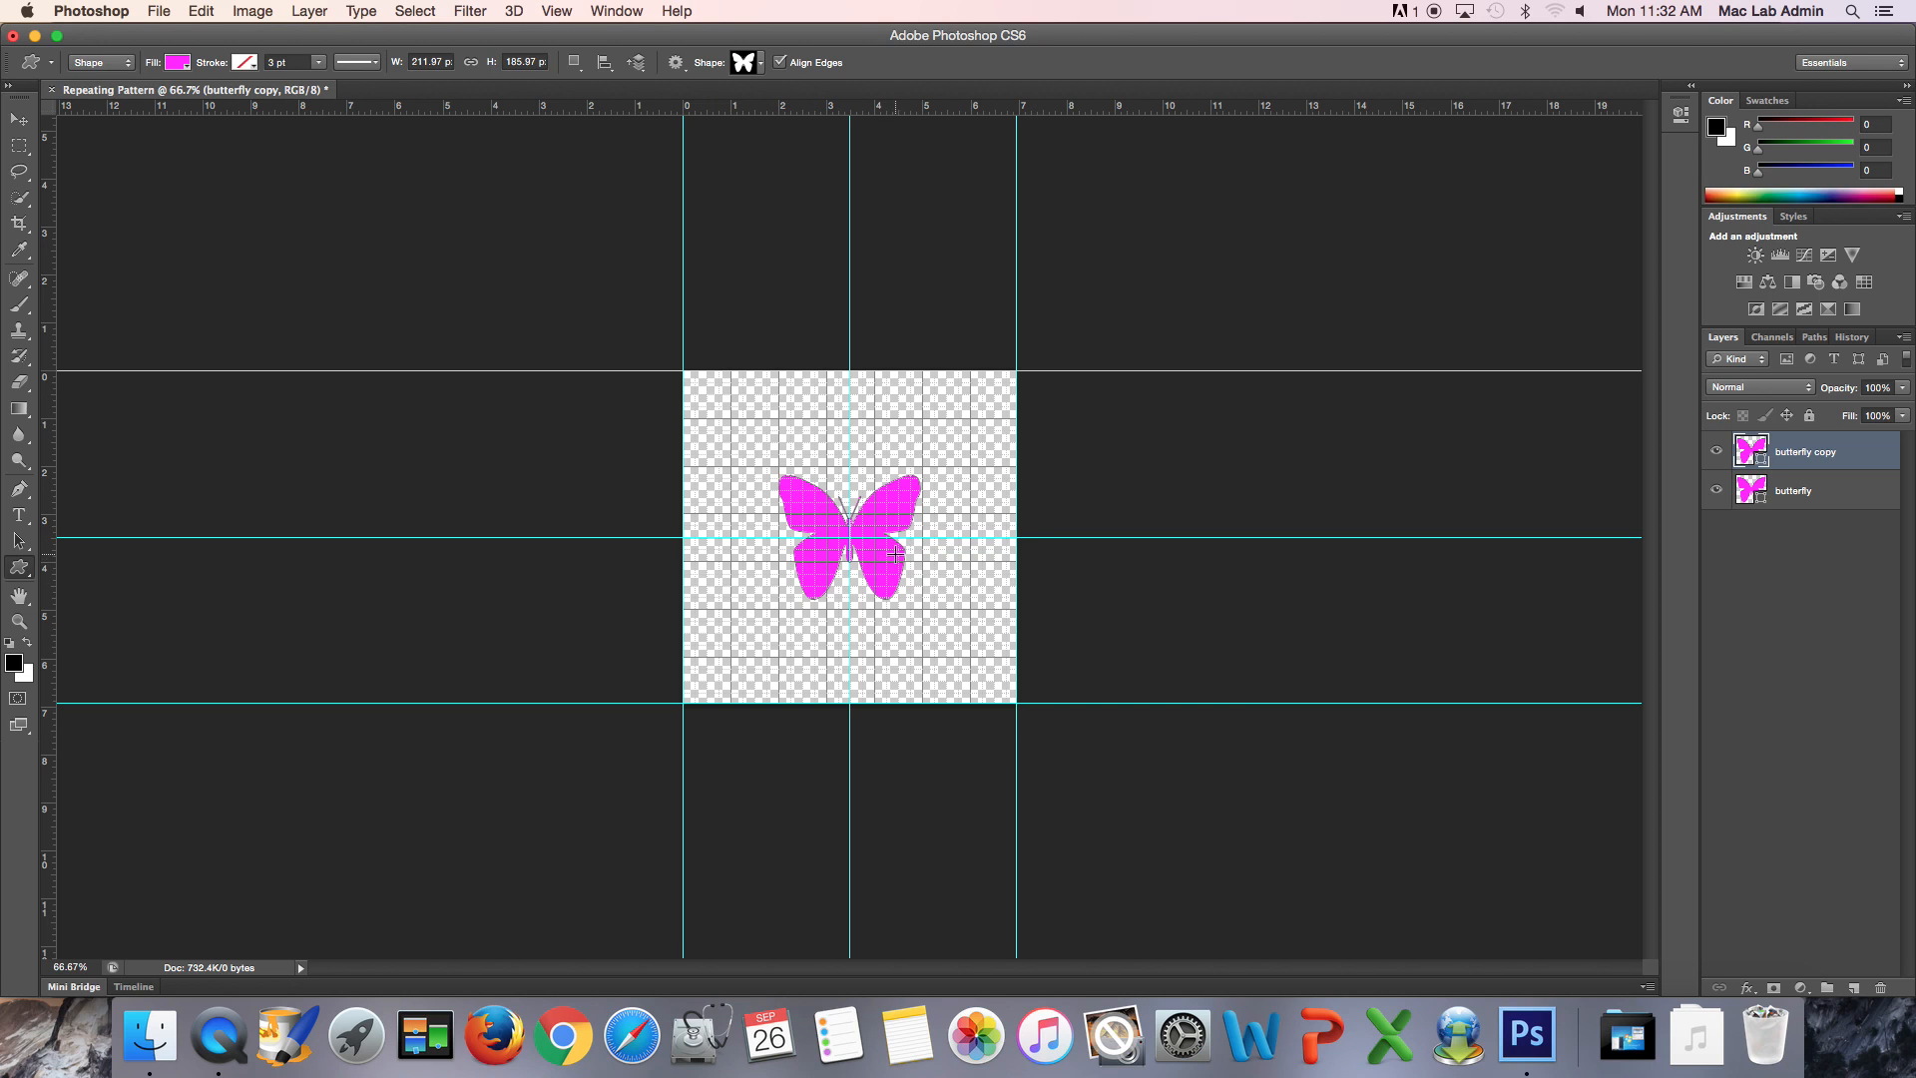
- Hide the grid and guides, toggling both back on once before hiding them again
{"action": "key", "text": "super+apostrophe"}
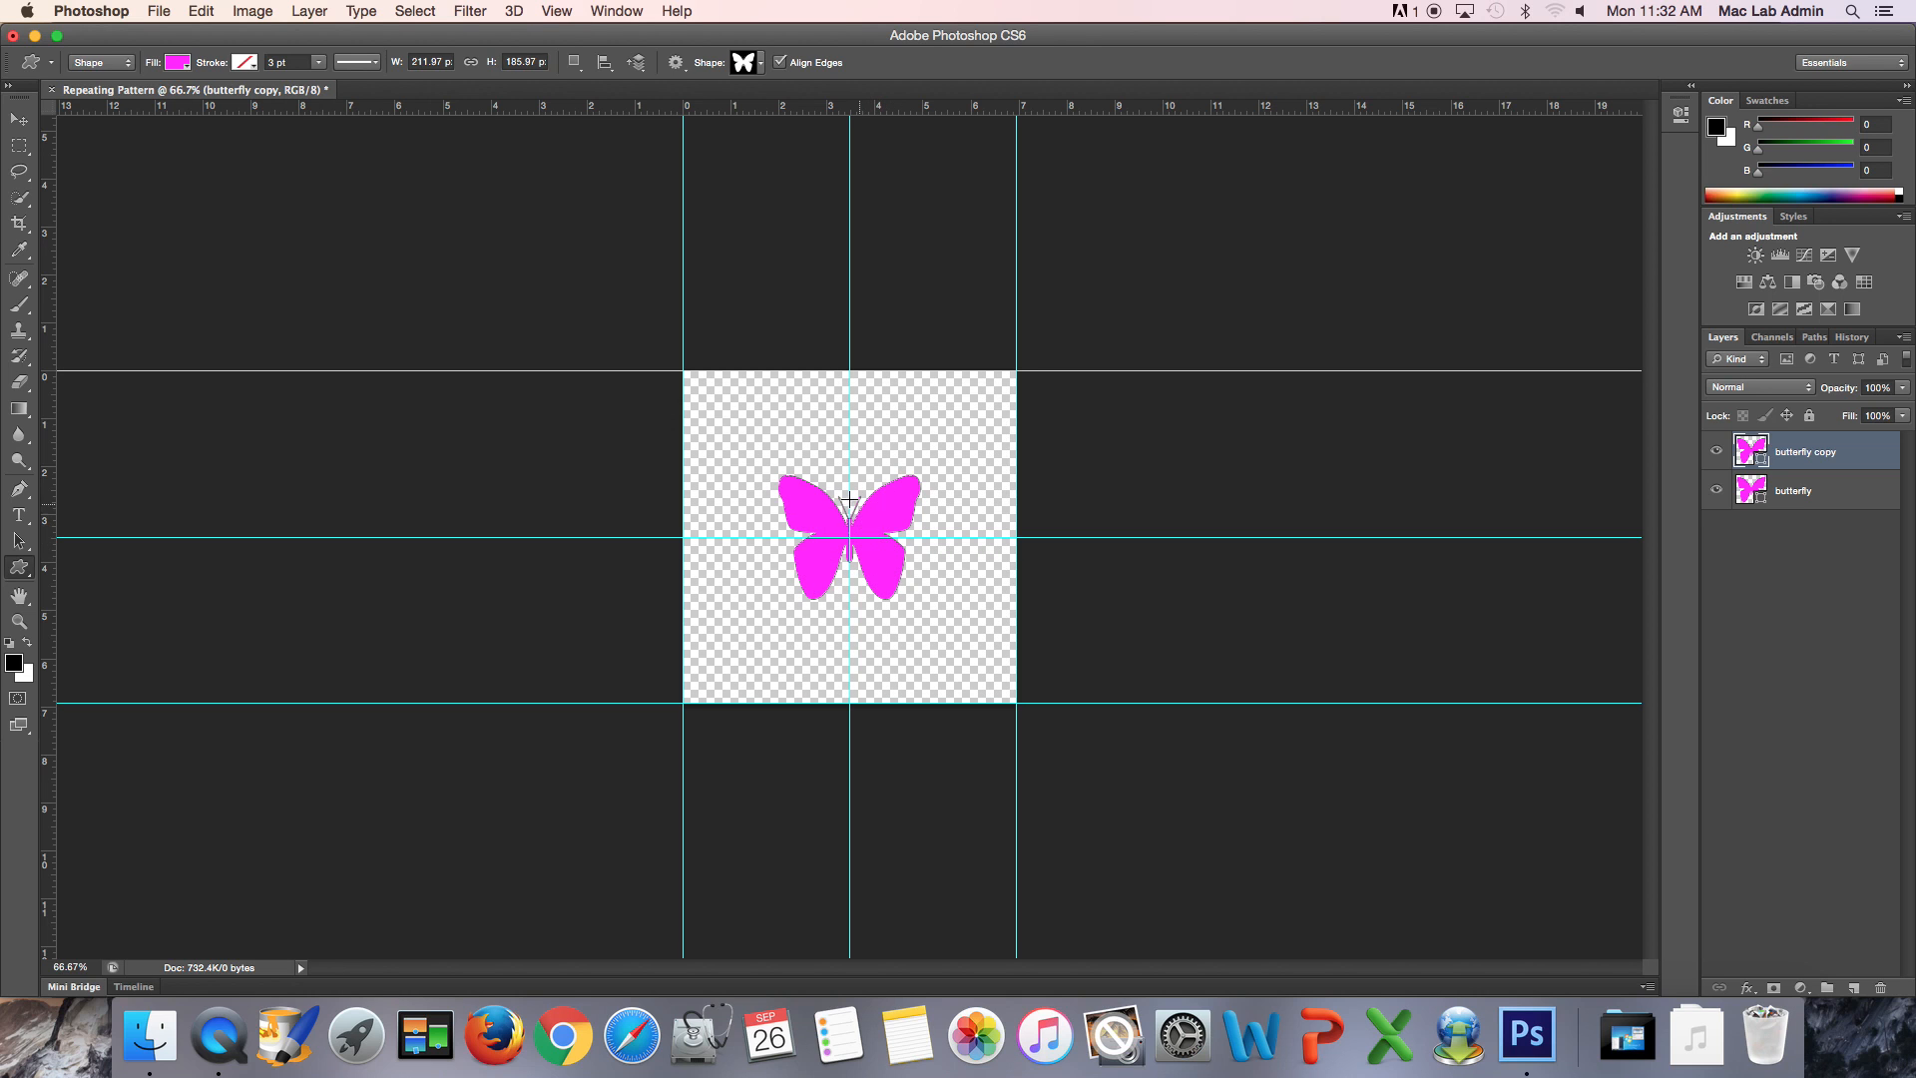
{"action": "key", "text": "super+semicolon"}
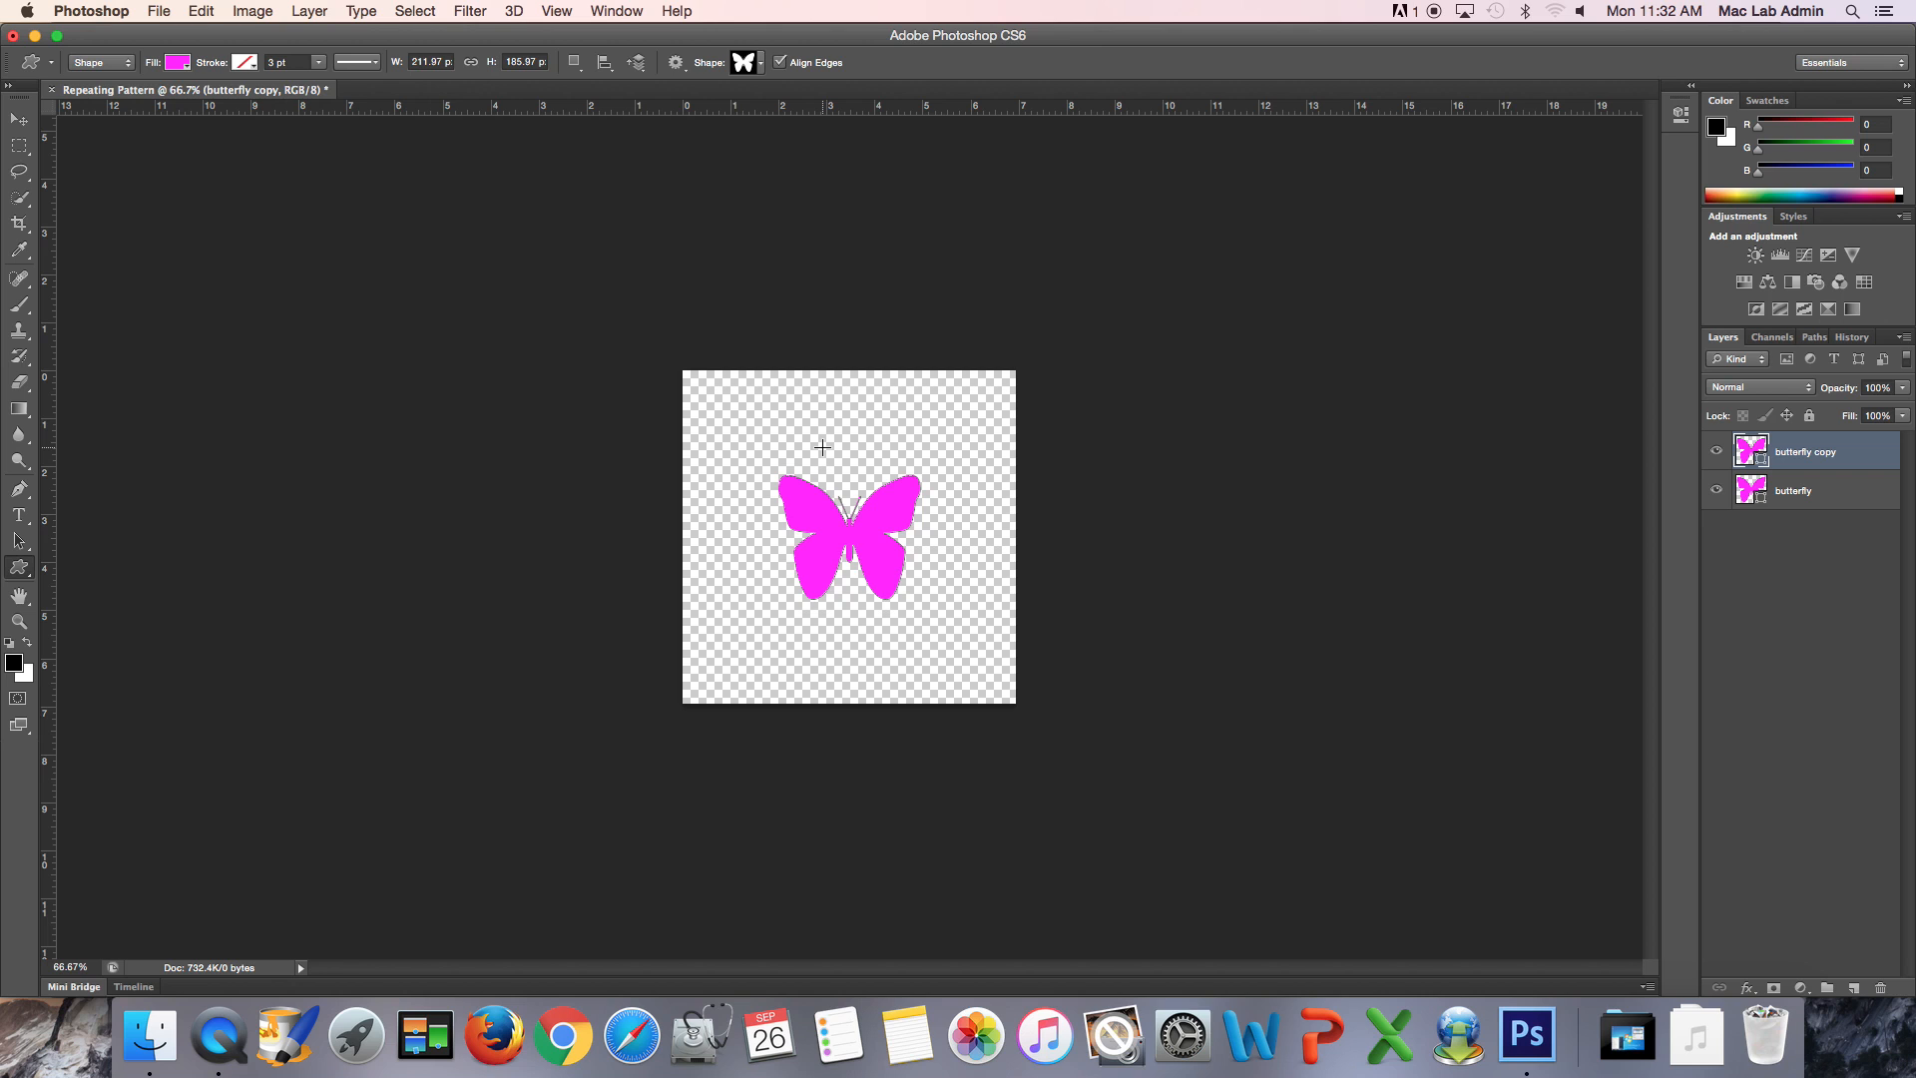
{"action": "key", "text": "super+apostrophe"}
{"action": "key", "text": "super+semicolon"}
{"action": "key", "text": "super+semicolon"}
{"action": "key", "text": "super+apostrophe"}
{"action": "left_click", "coordinate": [477, 11]}
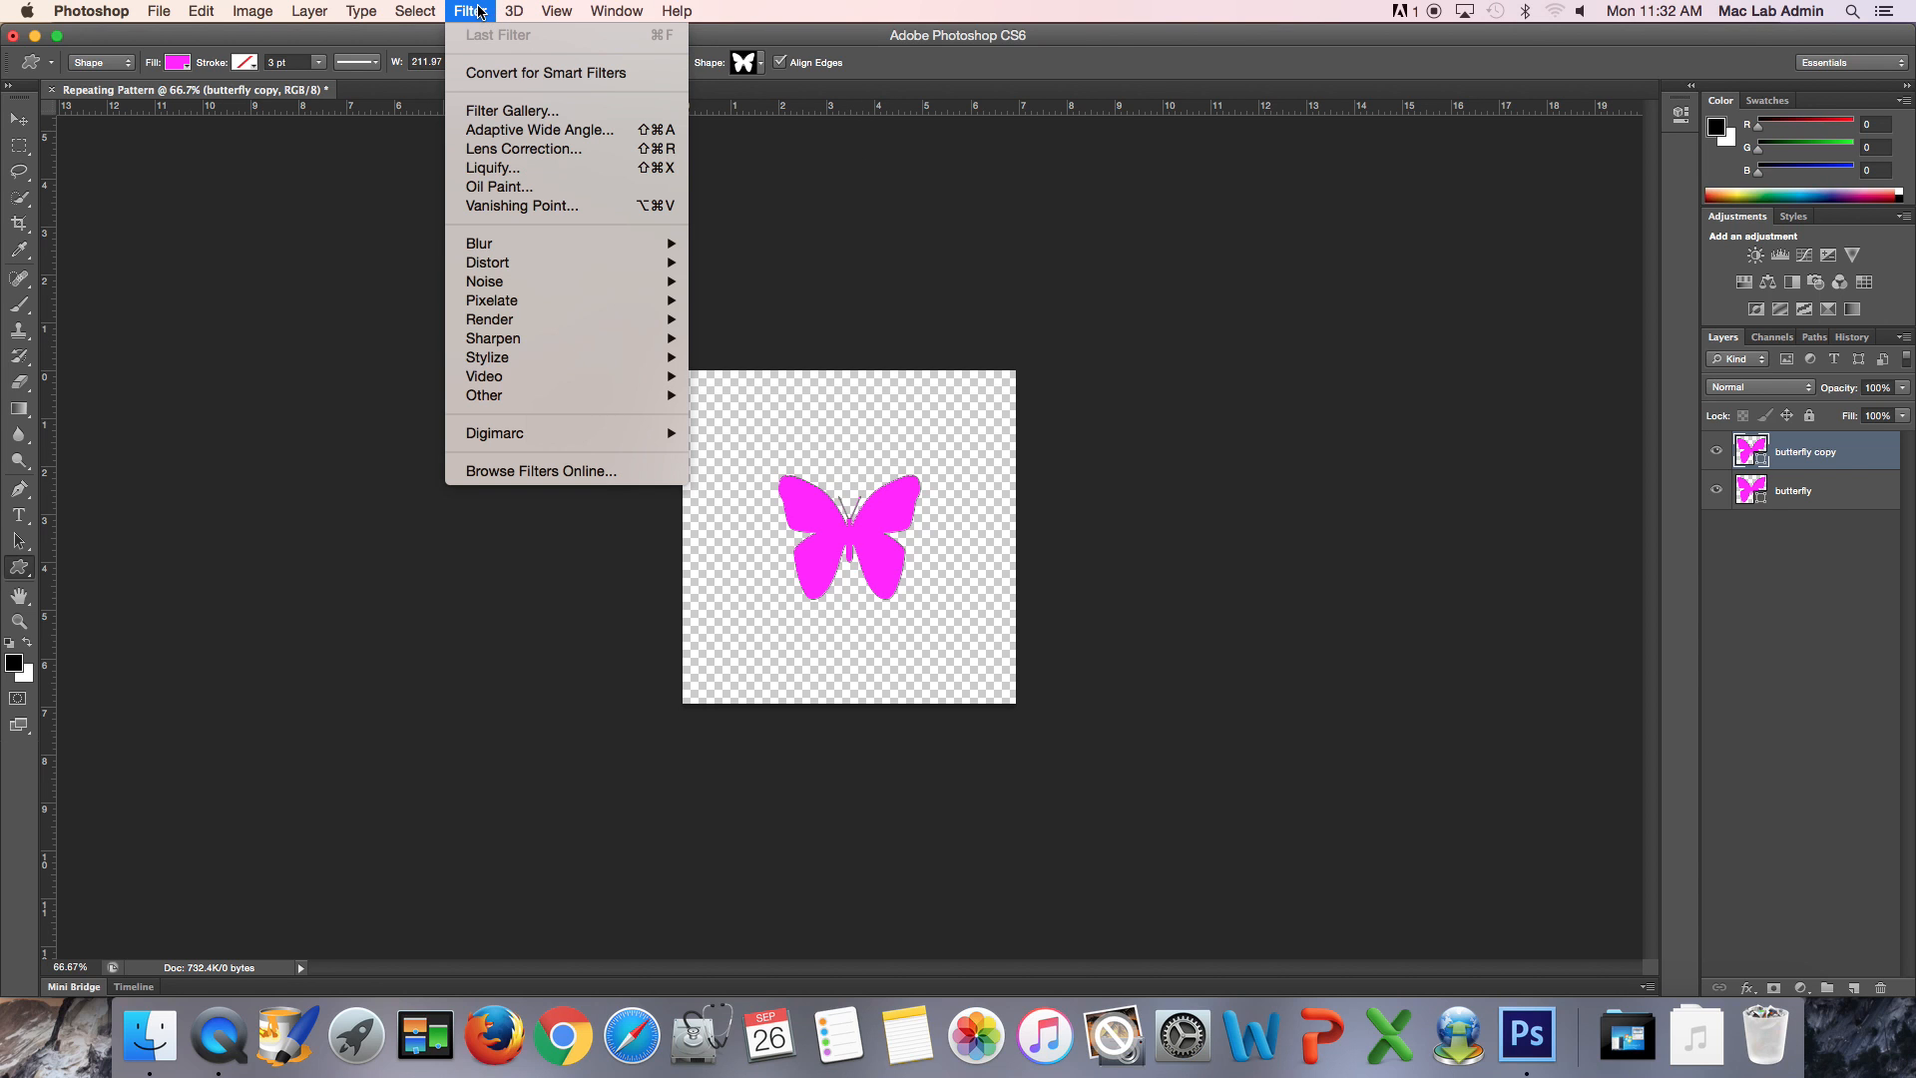
{"action": "mouse_move", "coordinate": [517, 270]}
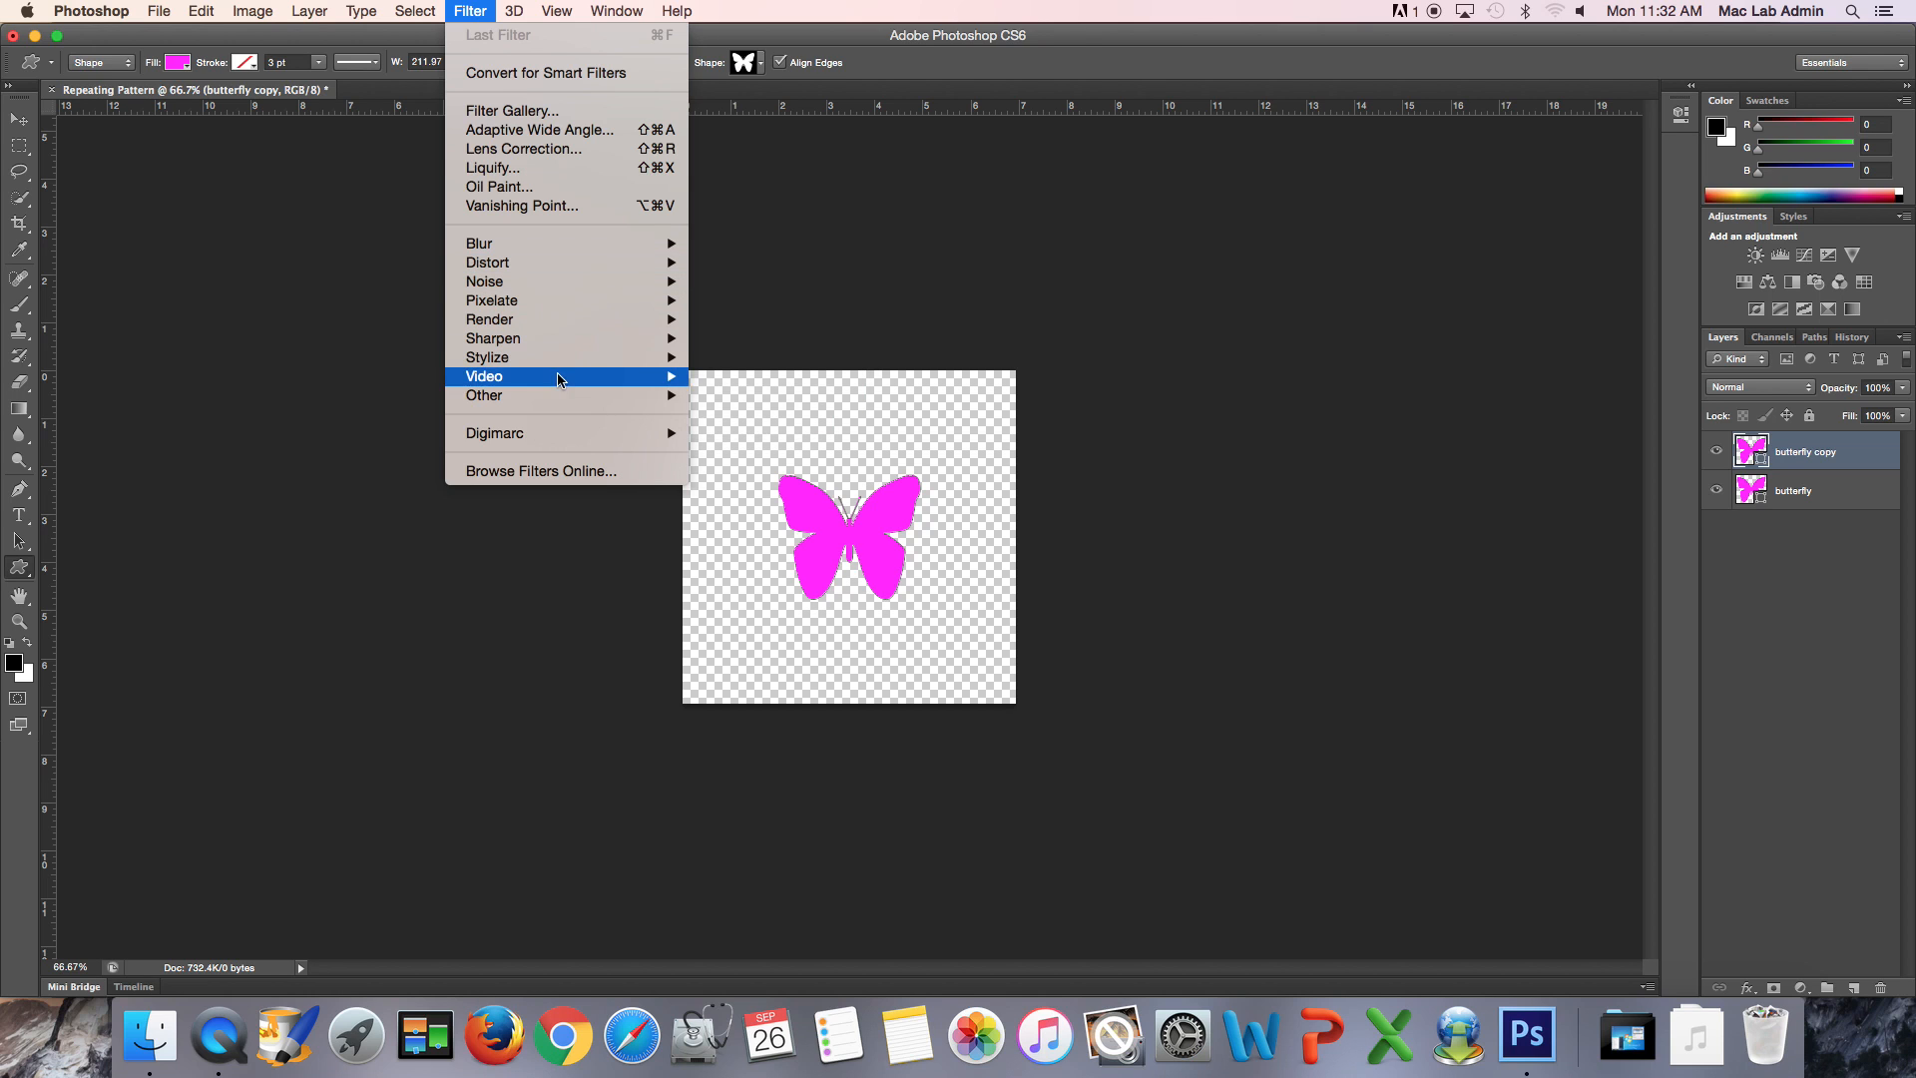
{"action": "mouse_move", "coordinate": [575, 399]}
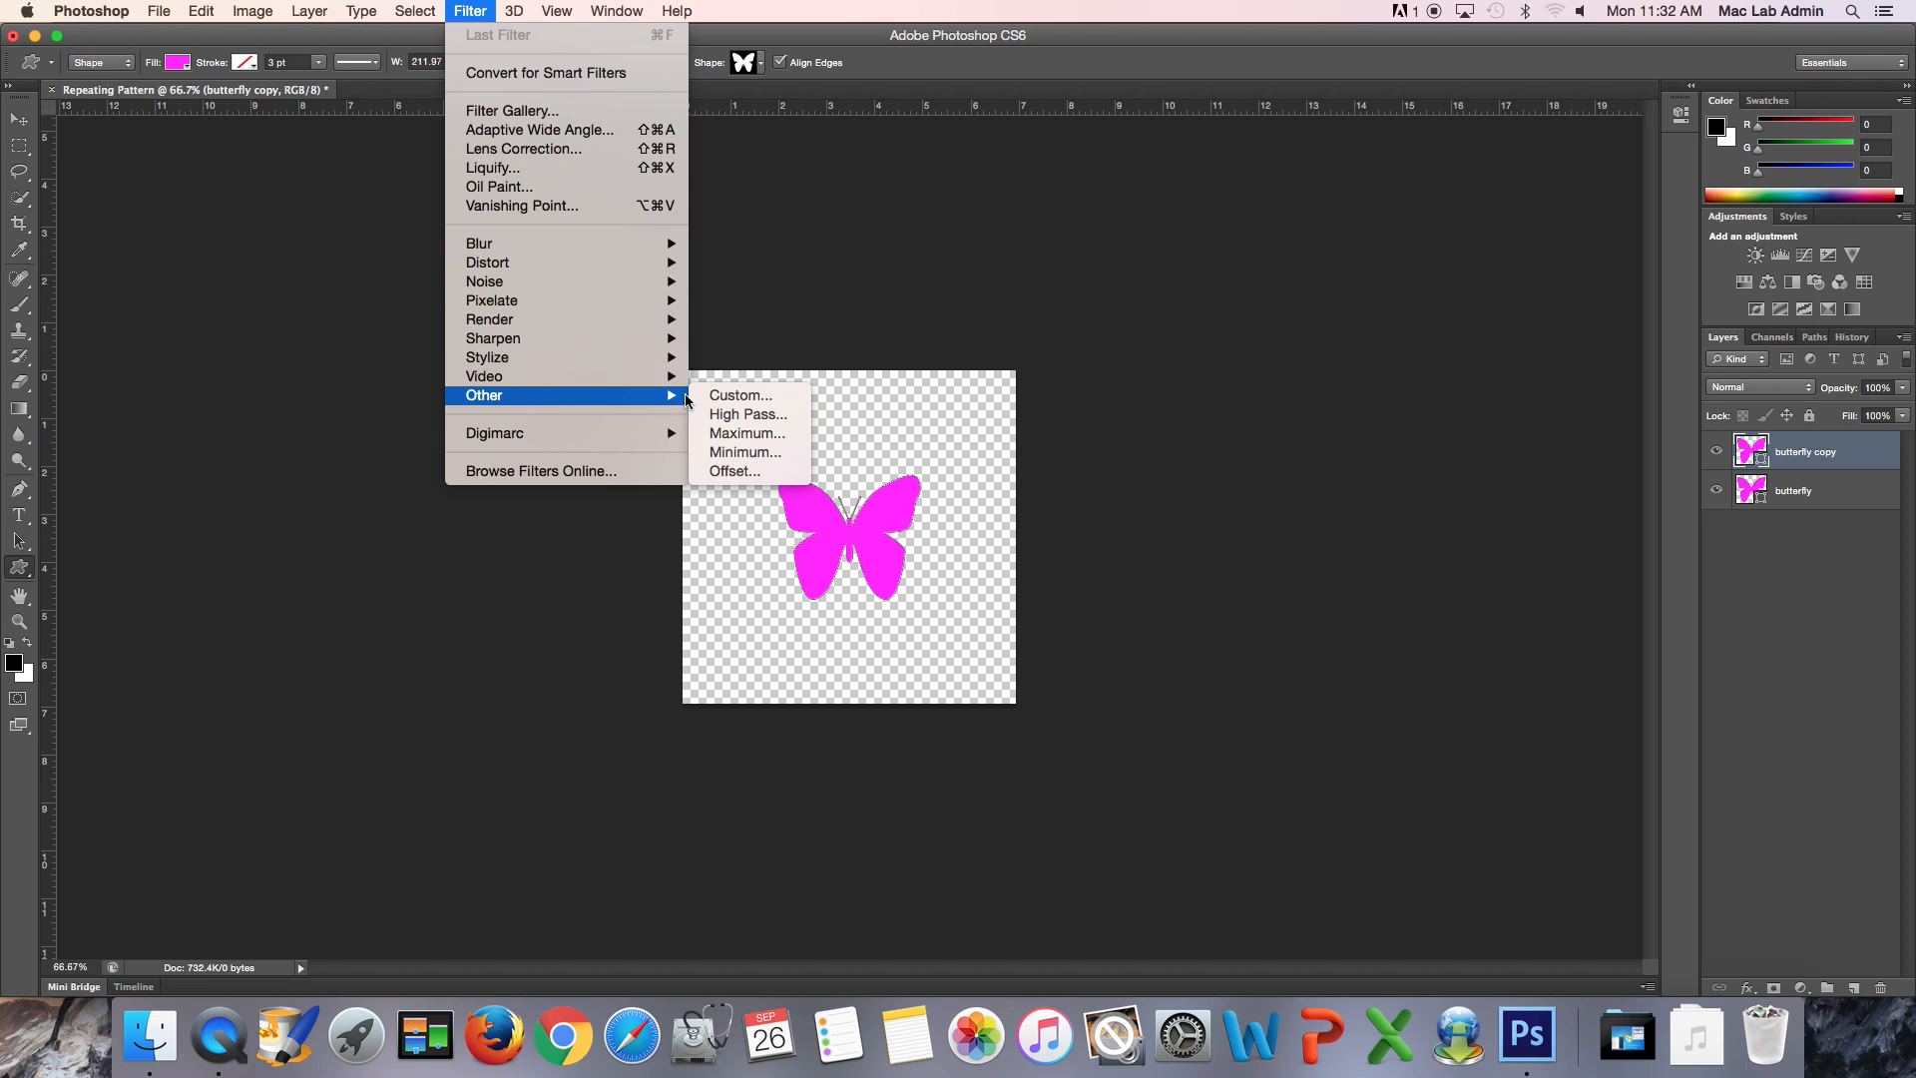
{"action": "left_click", "coordinate": [732, 473]}
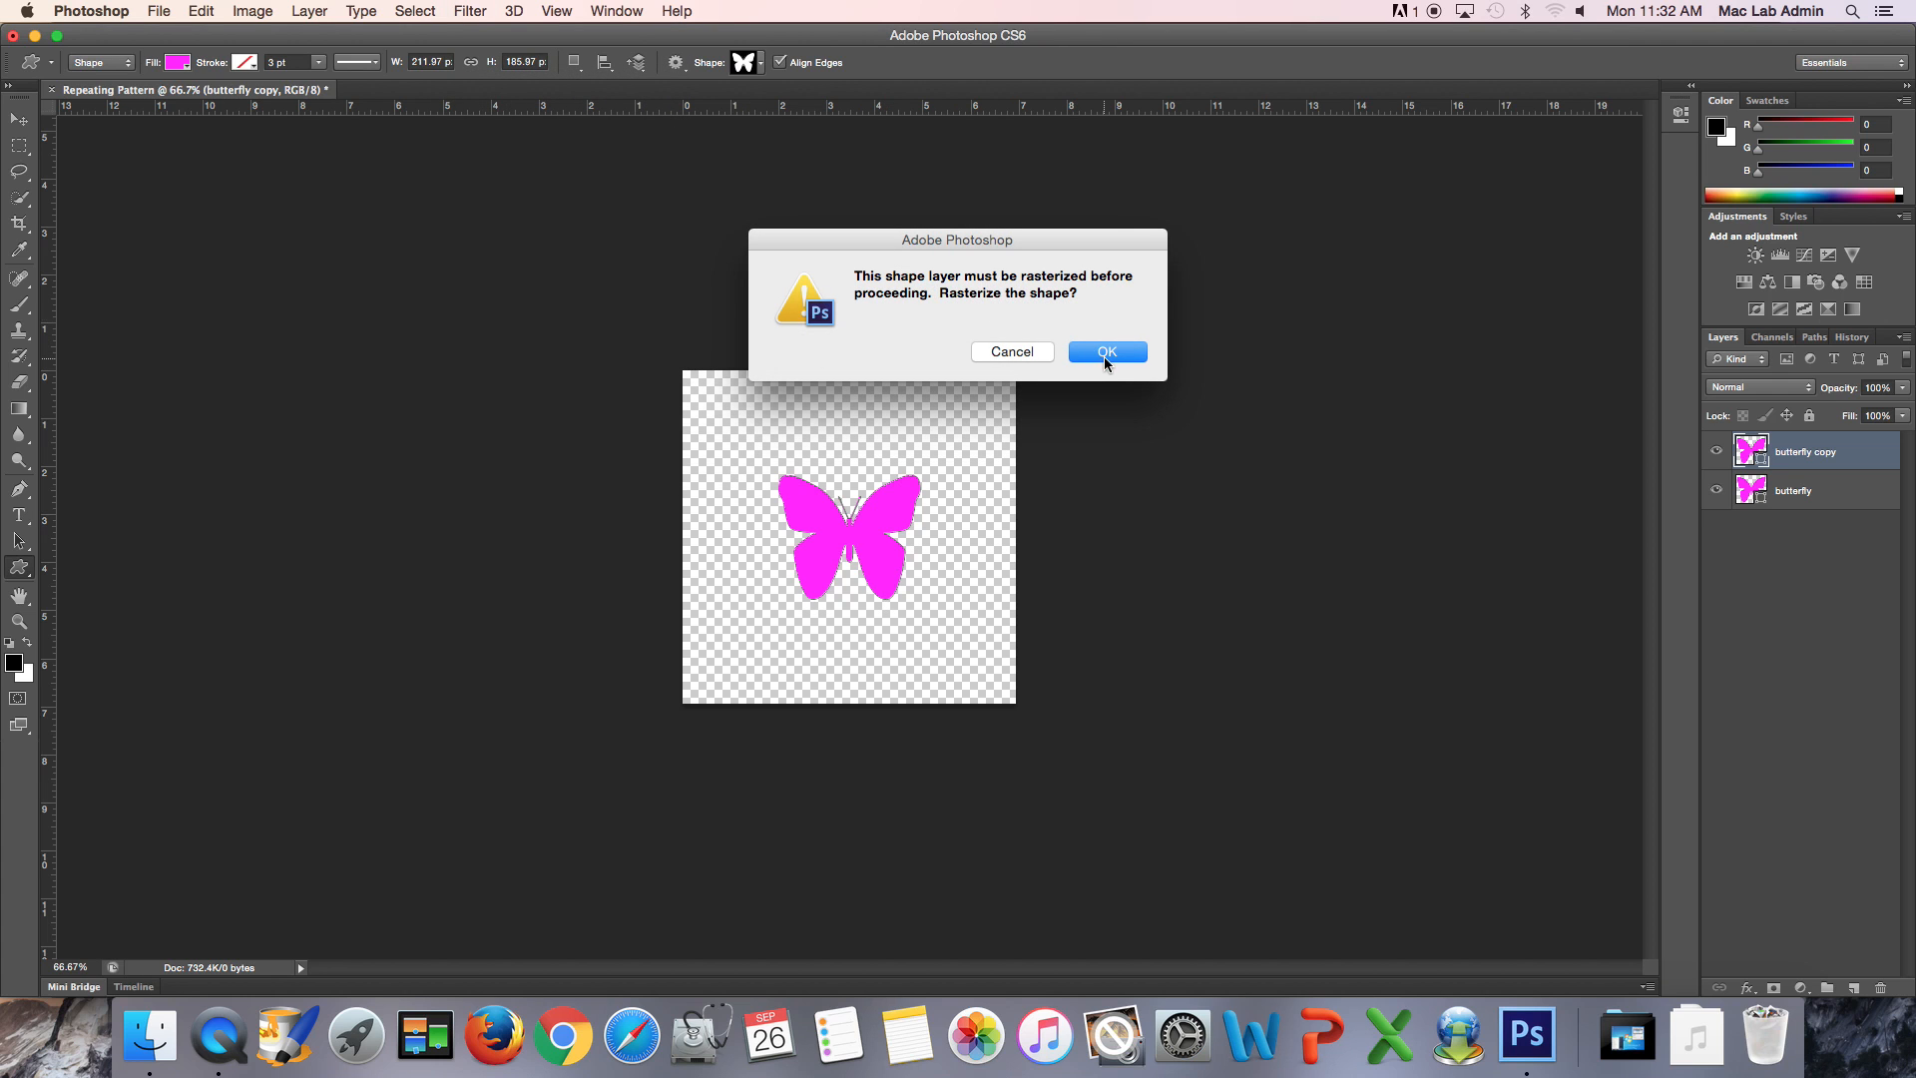
{"action": "left_click", "coordinate": [1048, 352]}
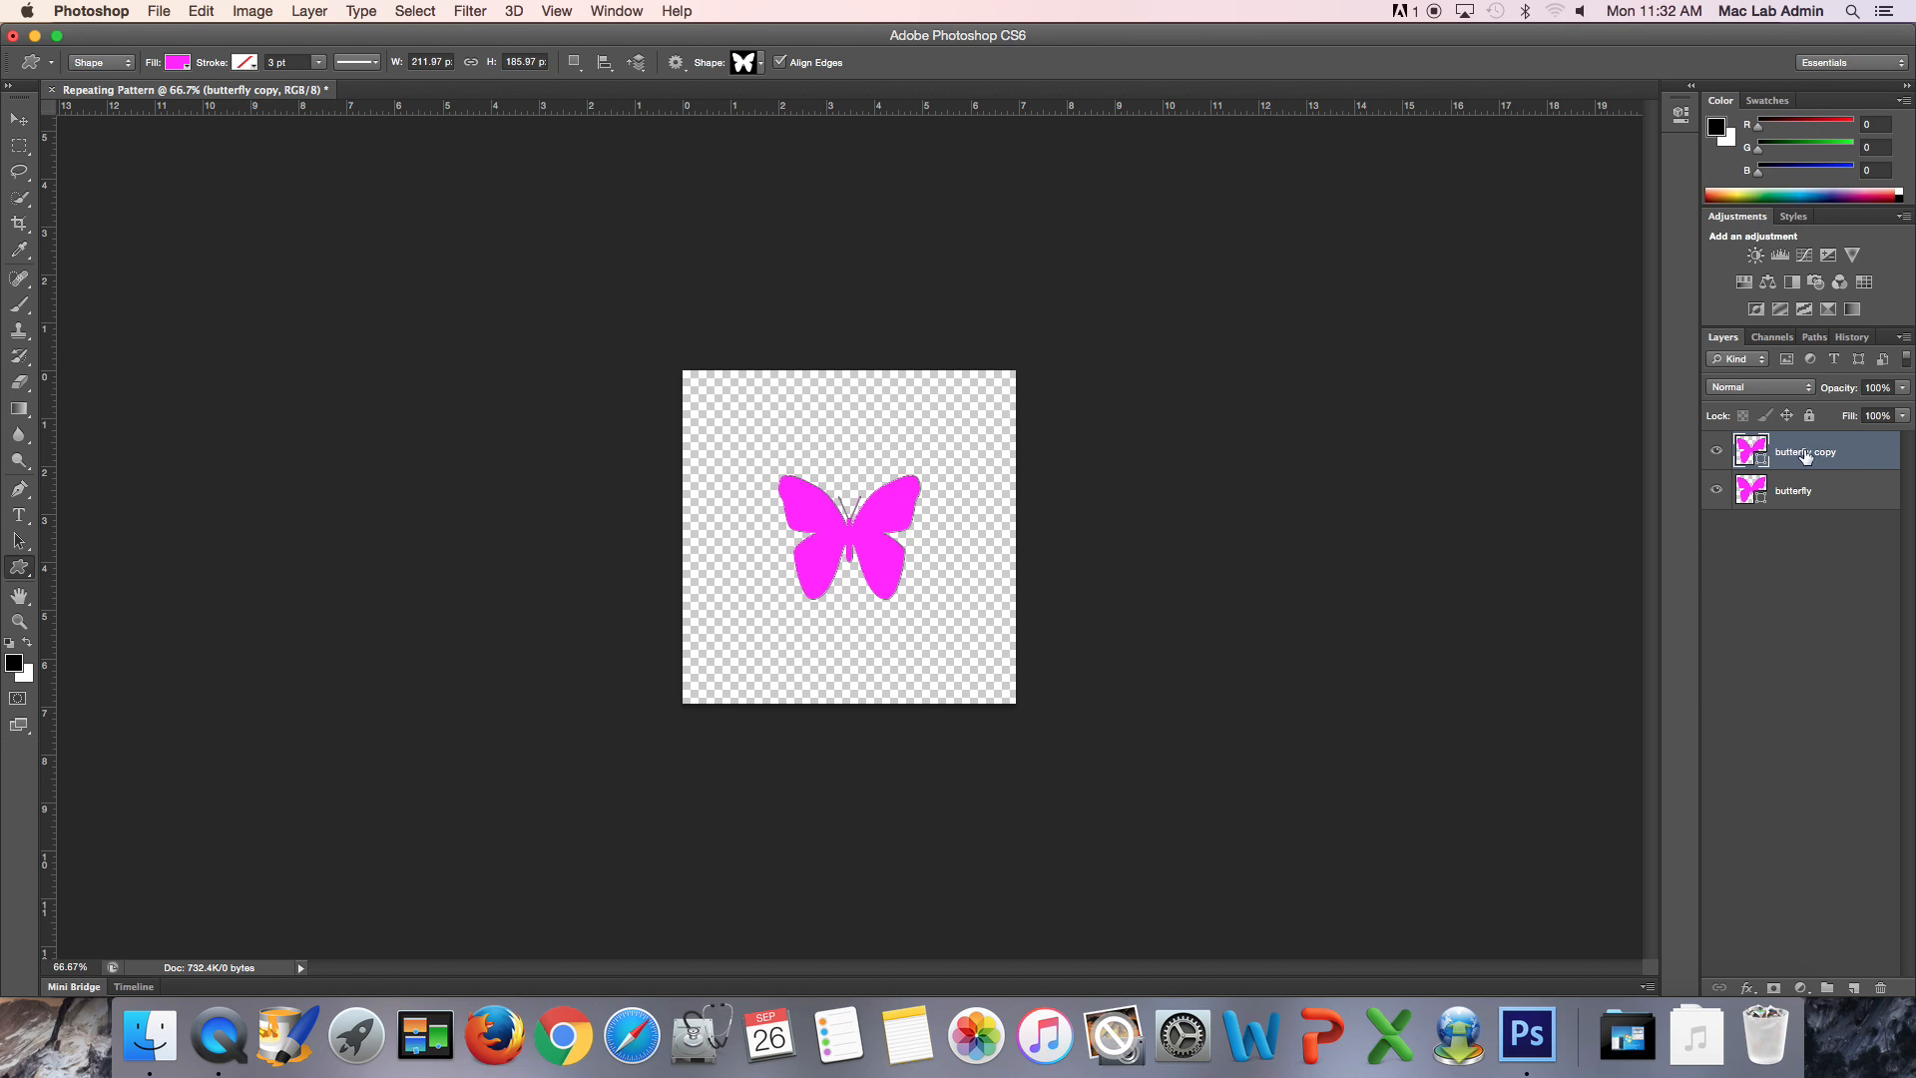
- Rasterize the butterfly copy layer and offset it 250 pixels right and 250 pixels down with Wrap Around
{"action": "right_click", "coordinate": [1834, 458]}
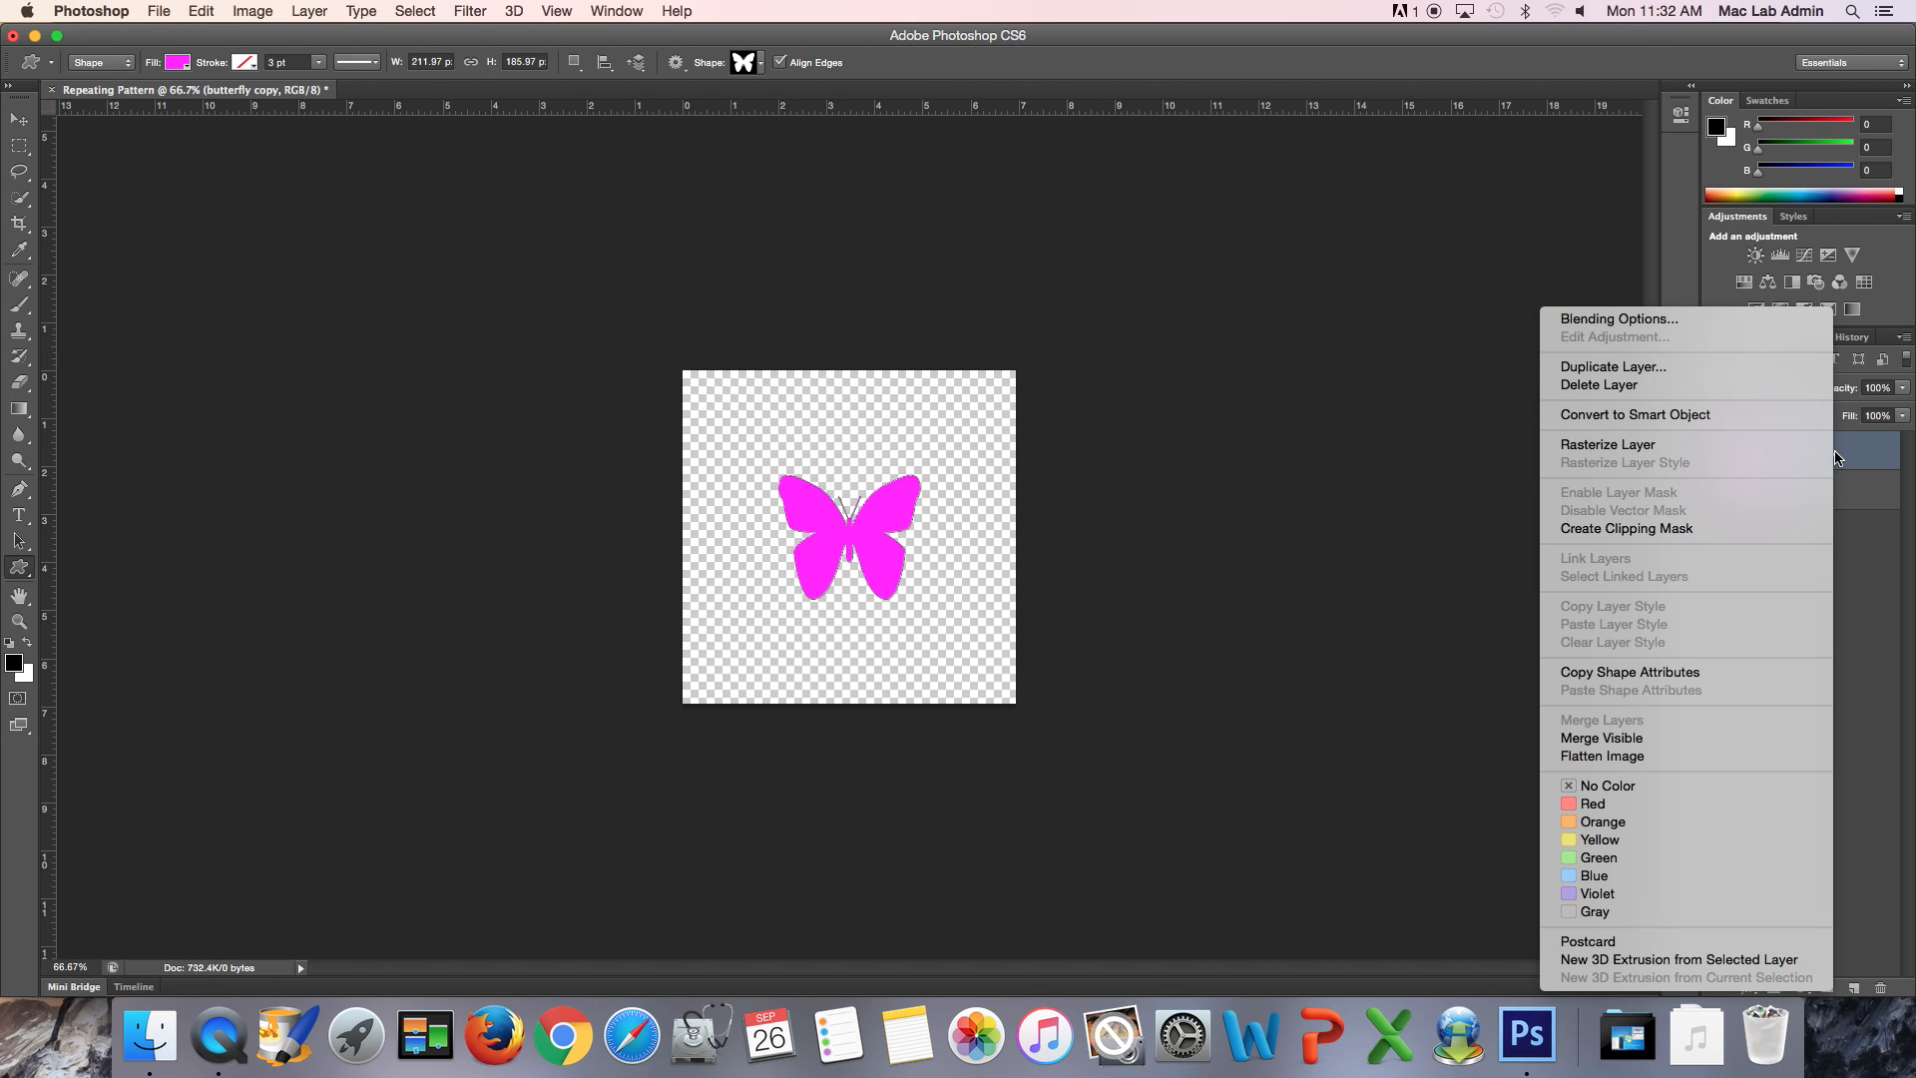
{"action": "left_click", "coordinate": [1590, 445]}
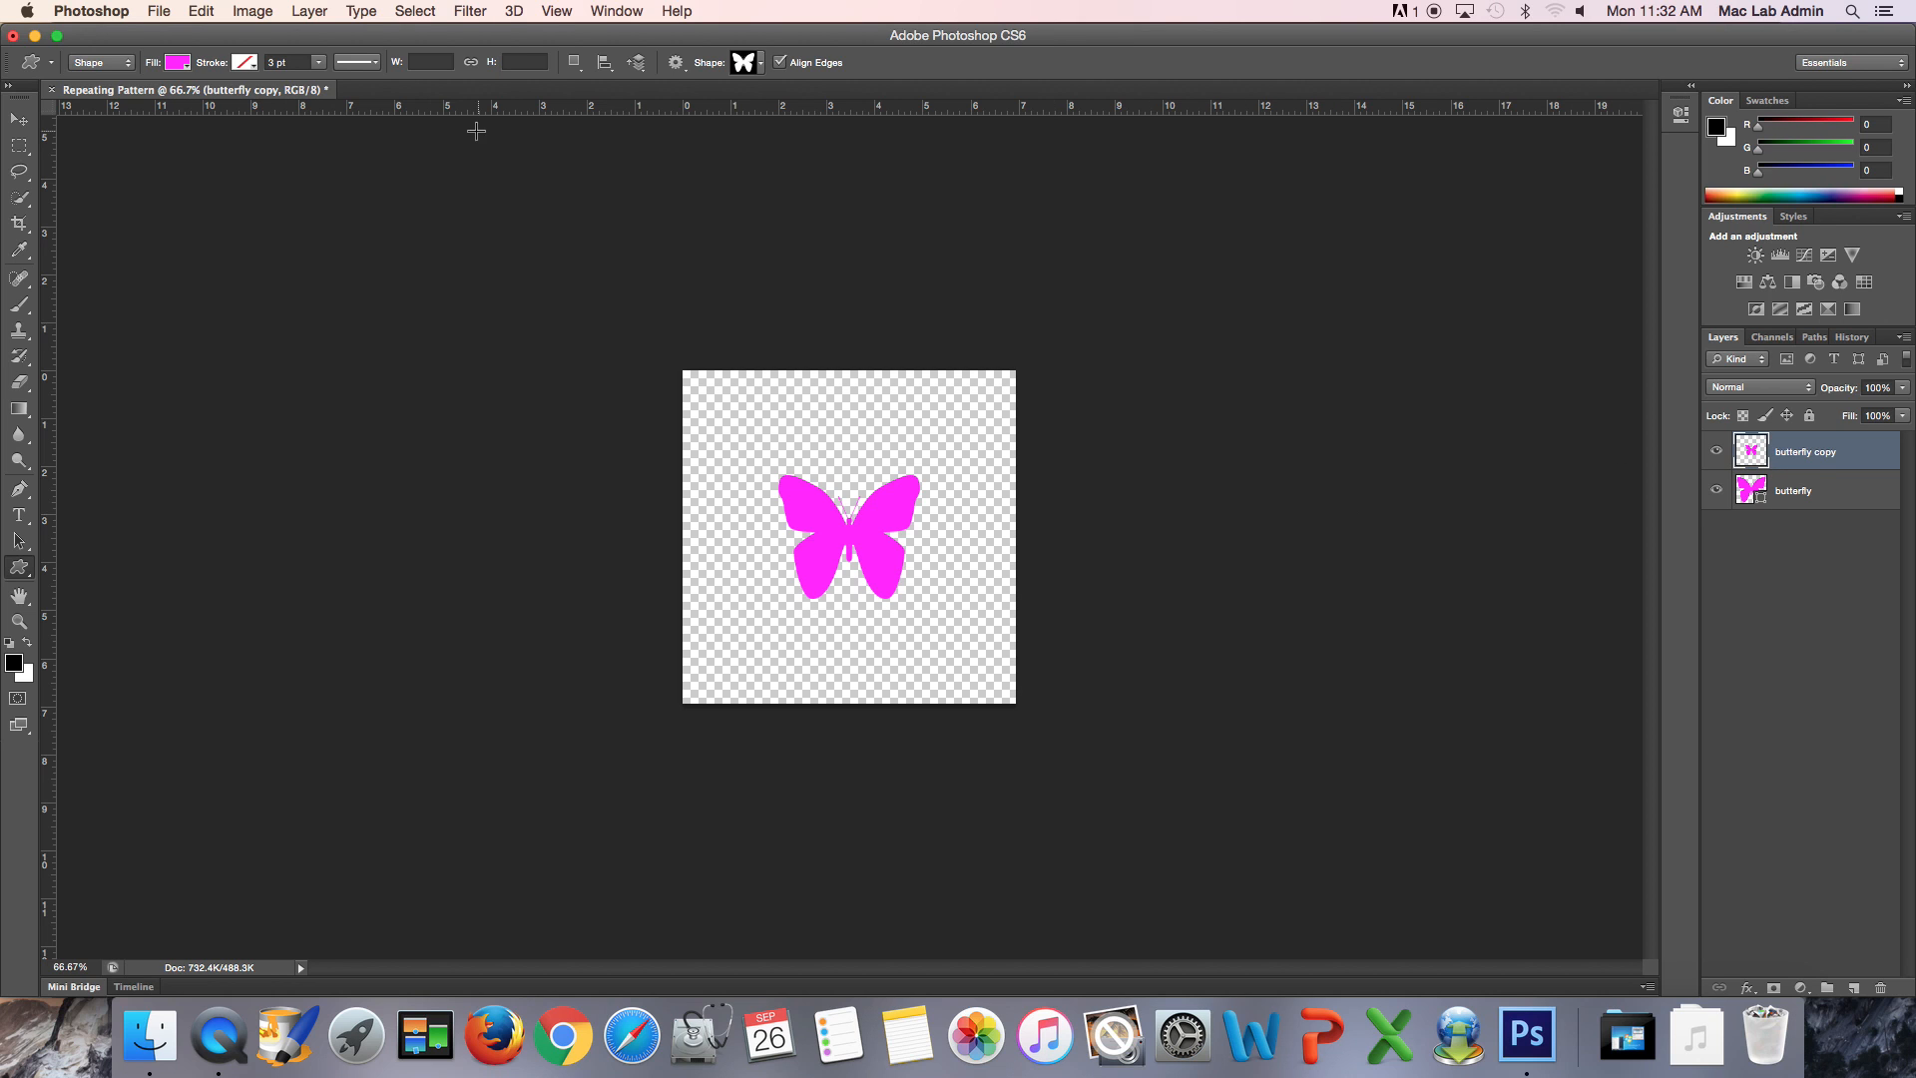
{"action": "left_click", "coordinate": [481, 20]}
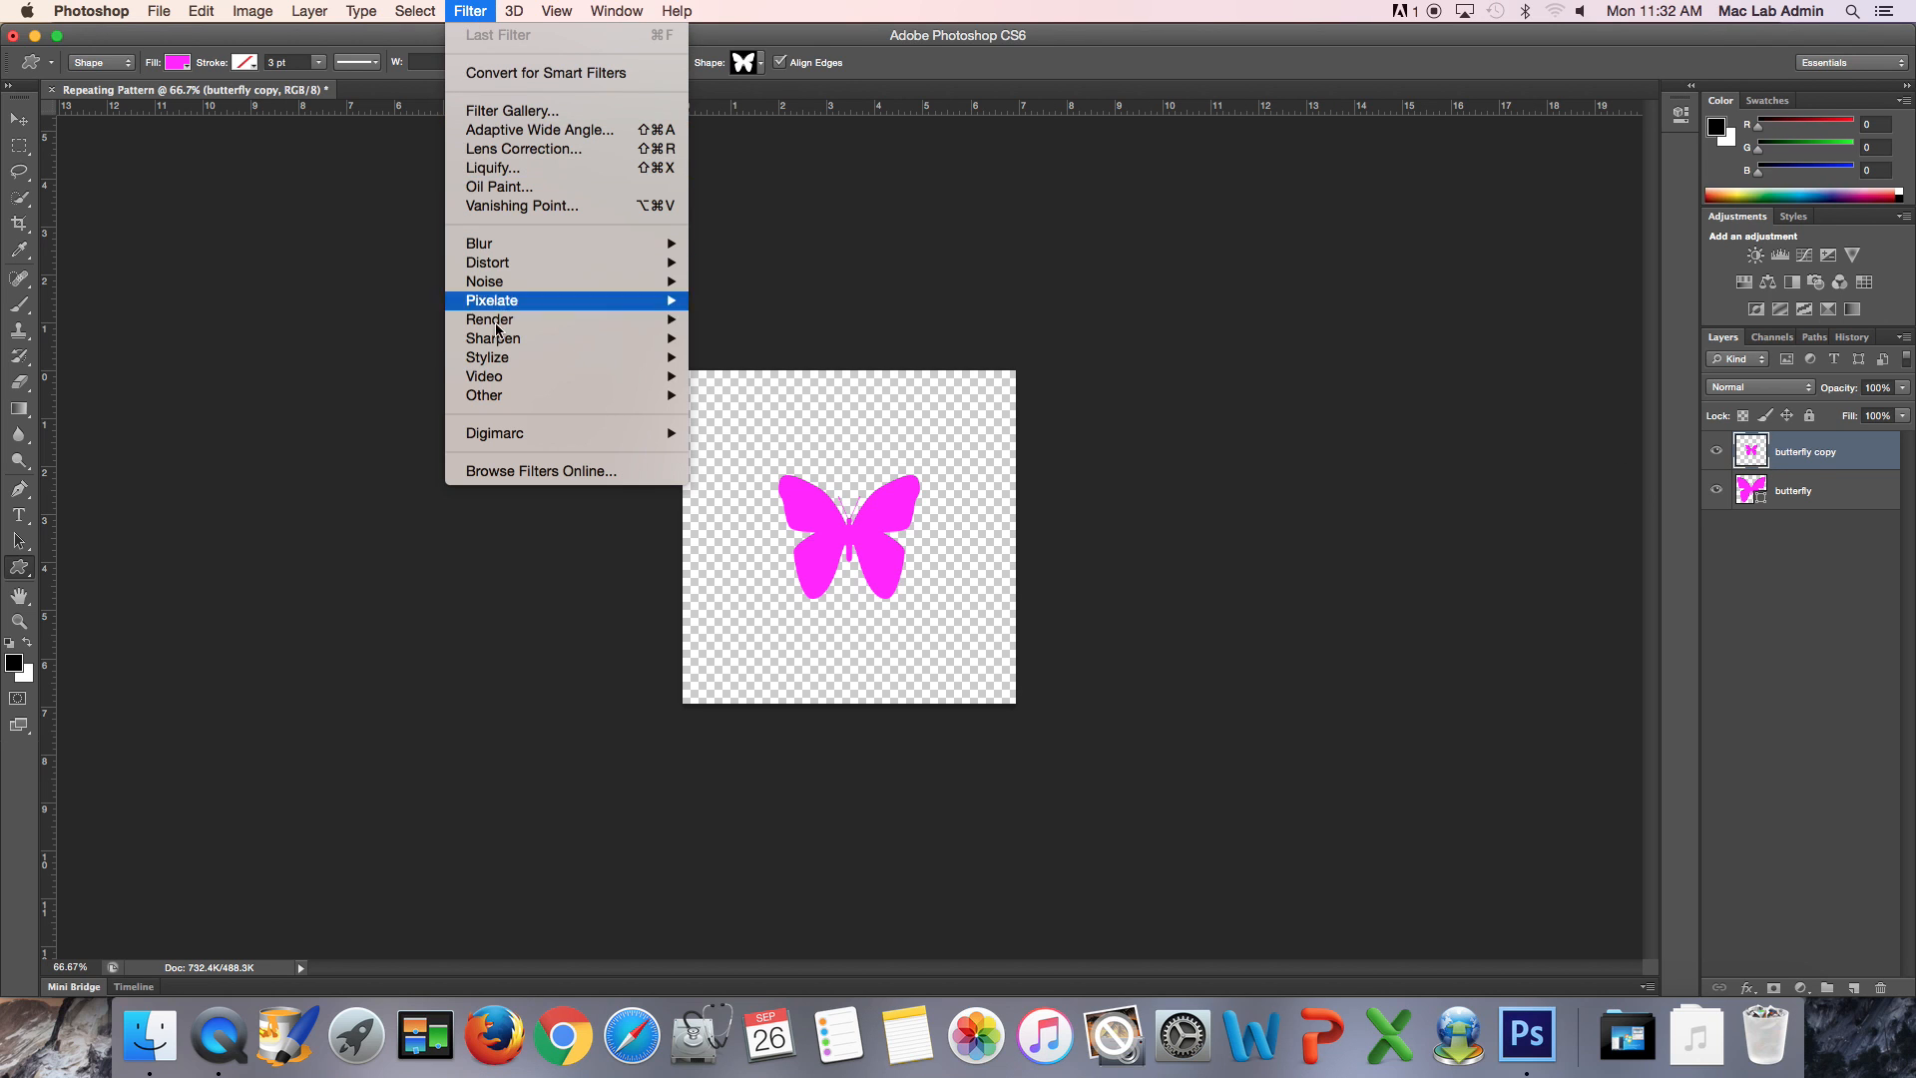
{"action": "mouse_move", "coordinate": [518, 405]}
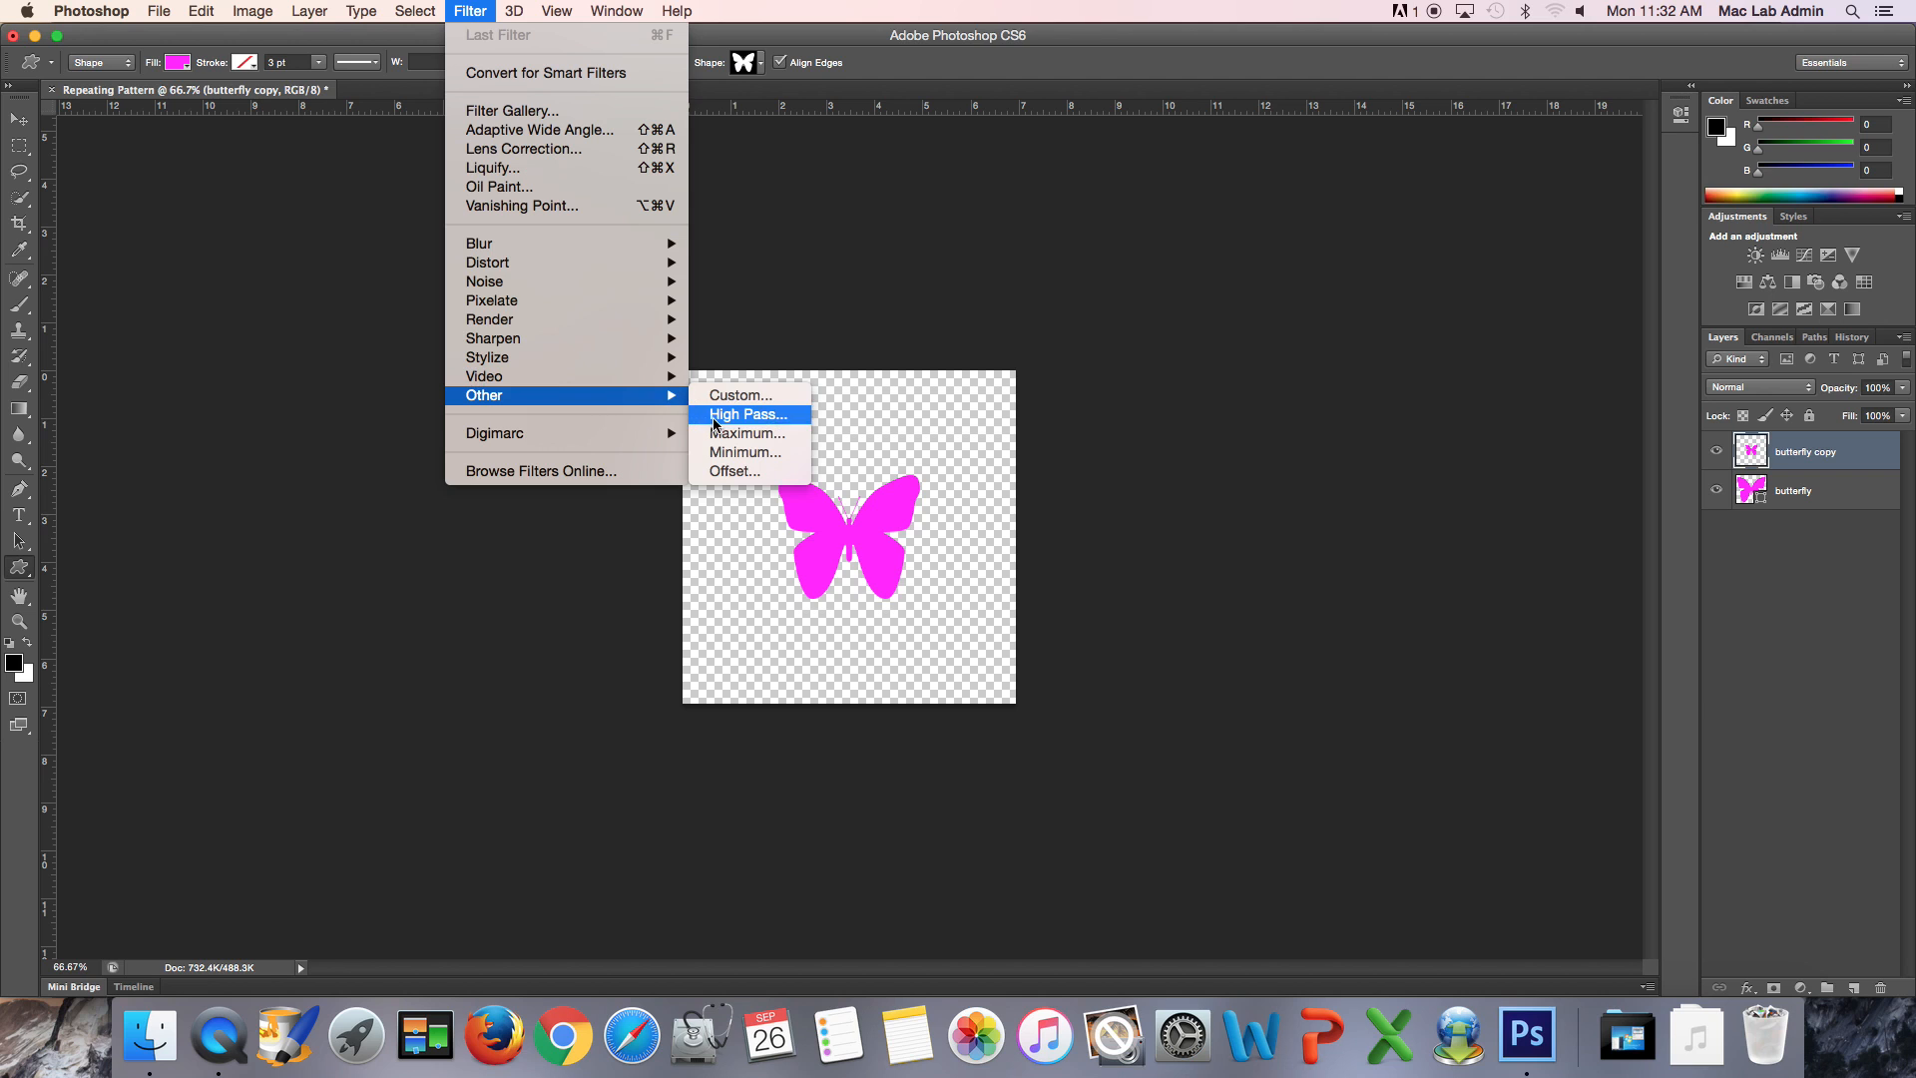
{"action": "left_click", "coordinate": [735, 471]}
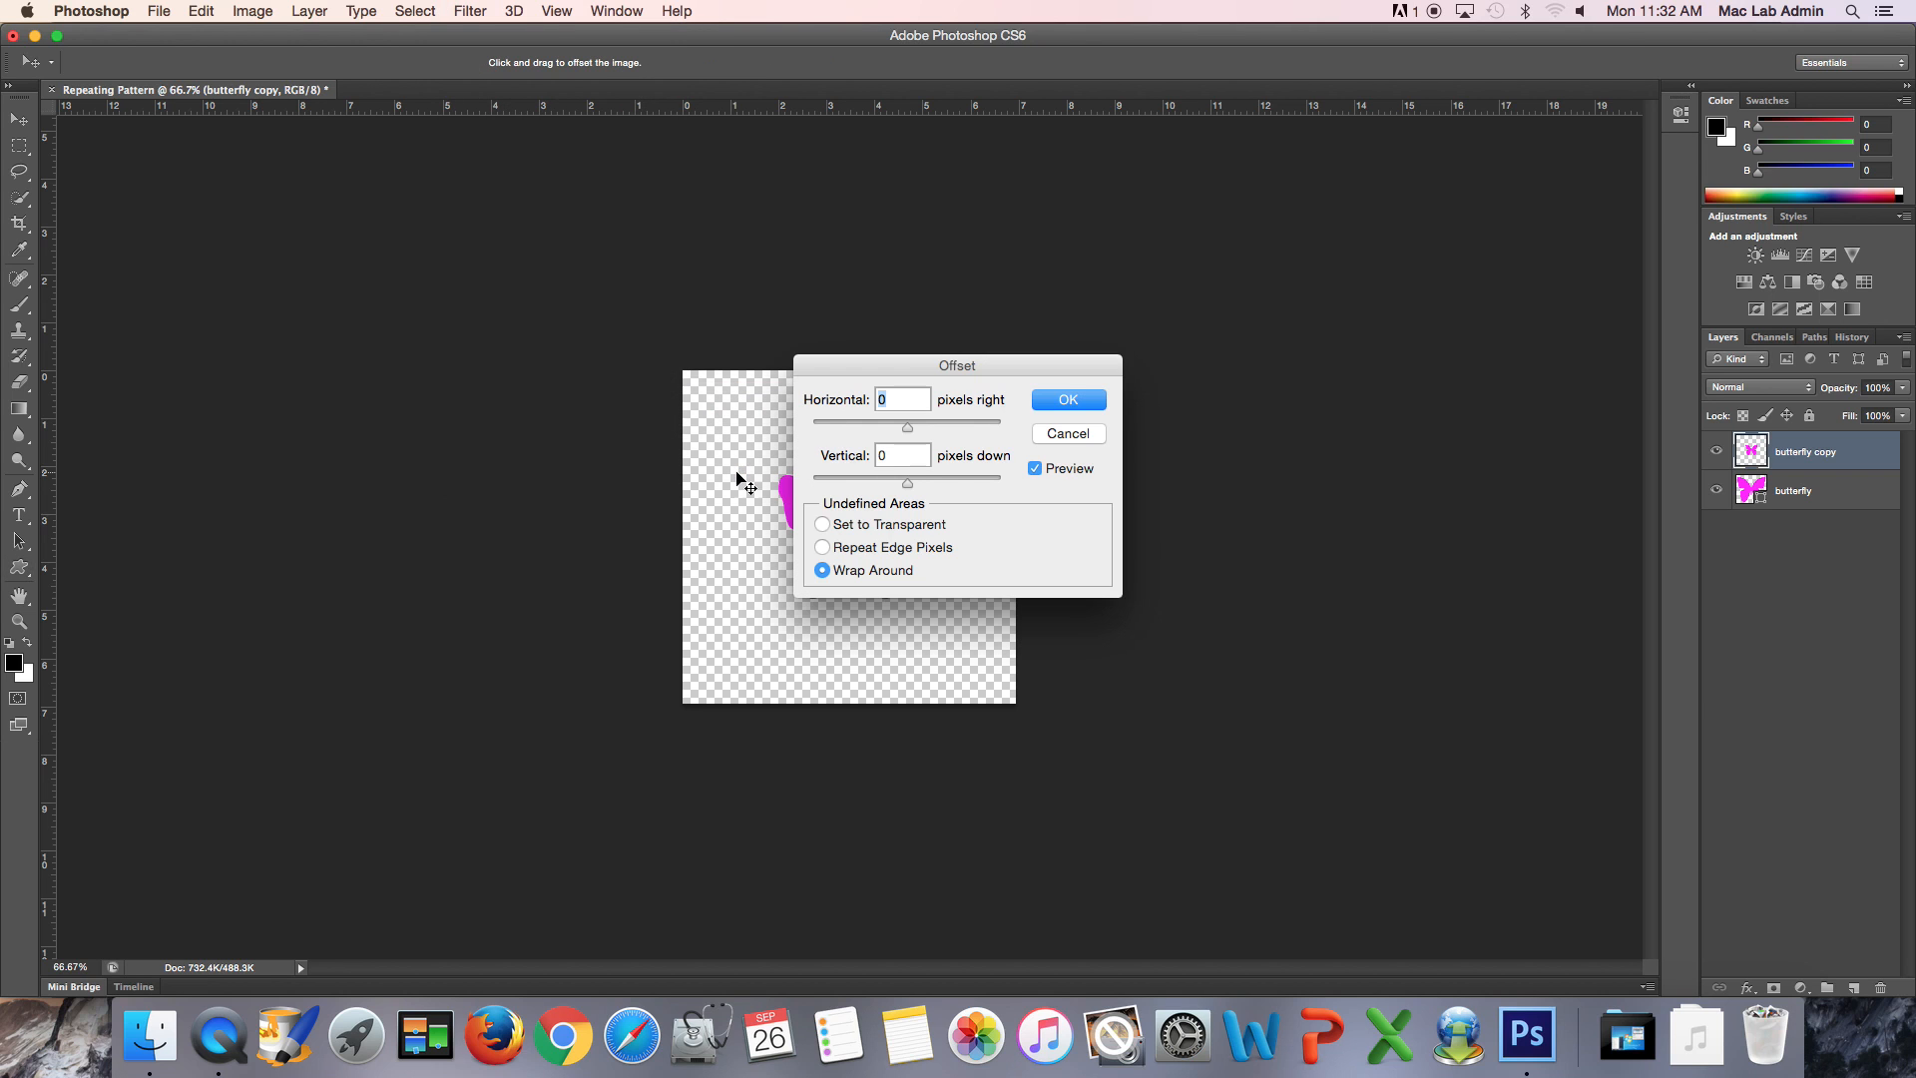
{"action": "left_click_drag", "start_coordinate": [838, 366], "coordinate": [1216, 305]}
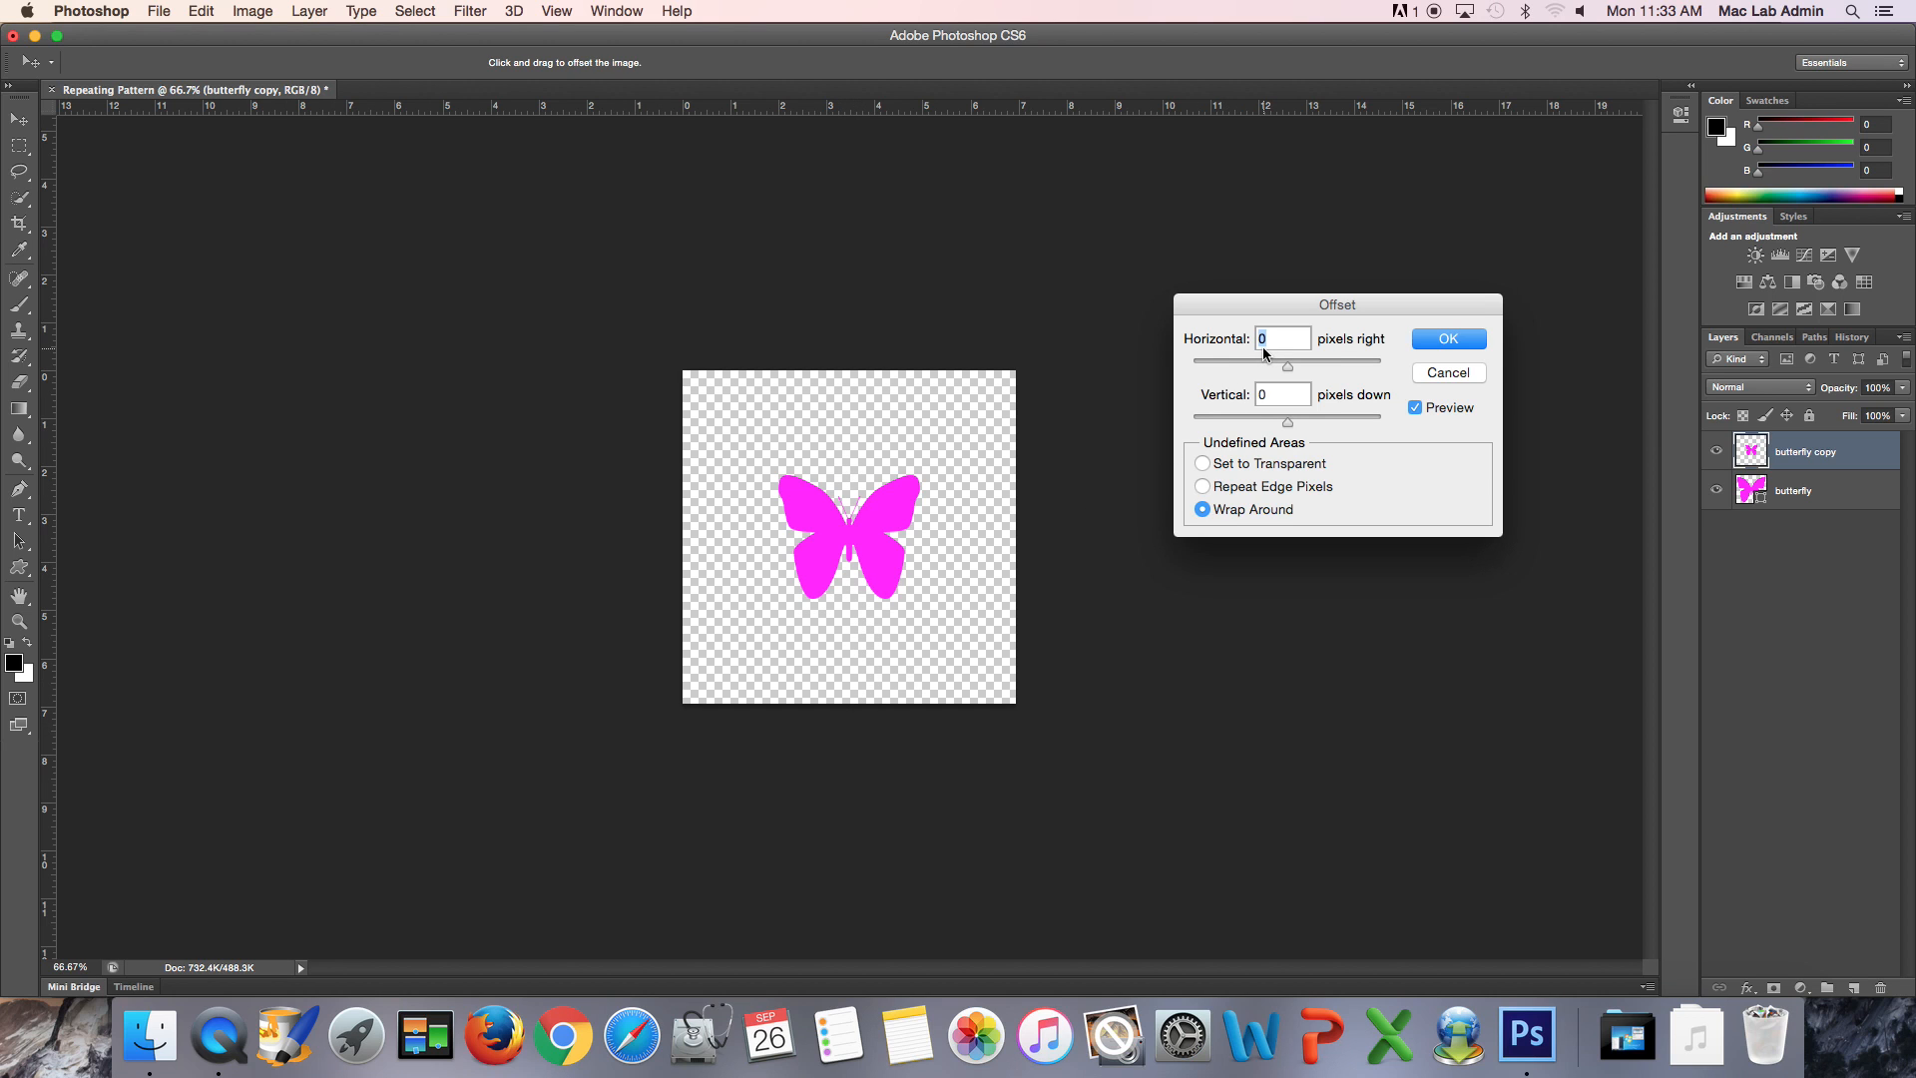
{"action": "type", "text": "250"}
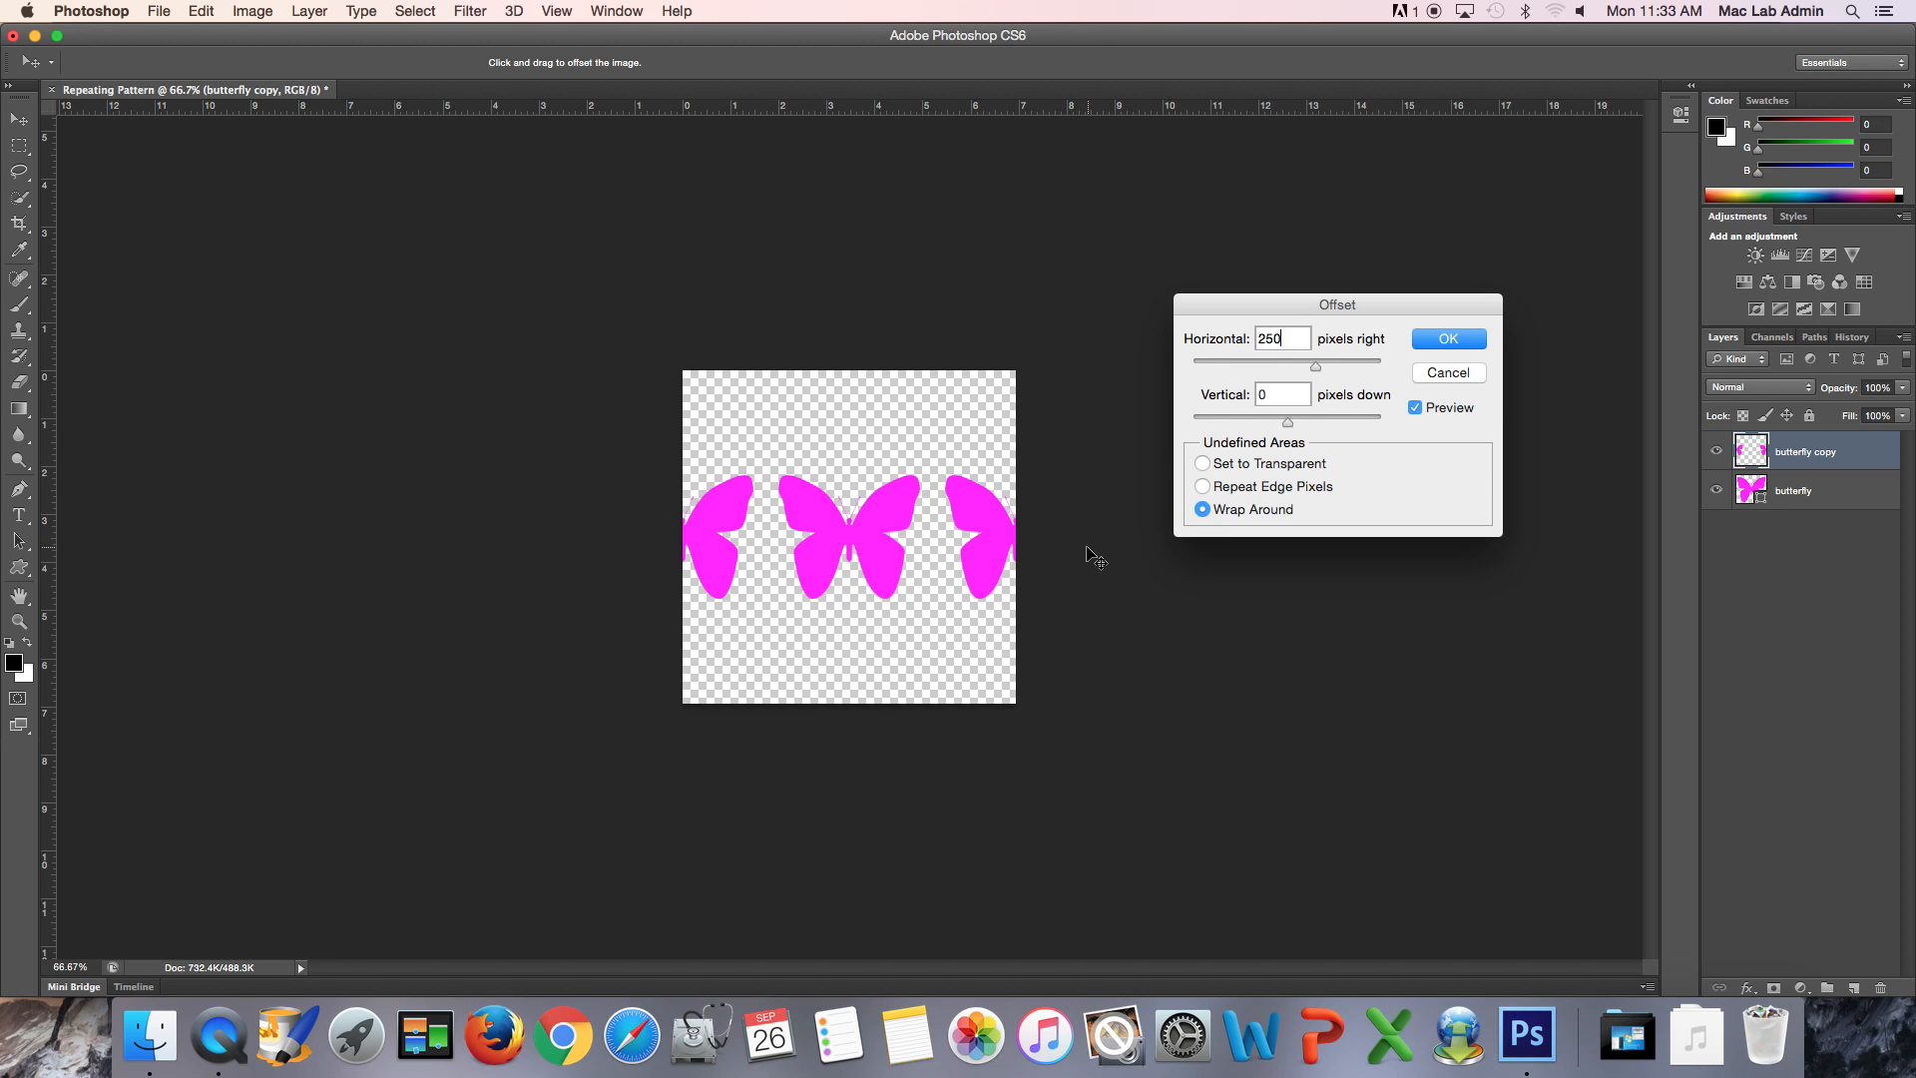
{"action": "left_click", "coordinate": [1256, 400]}
{"action": "type", "text": "250"}
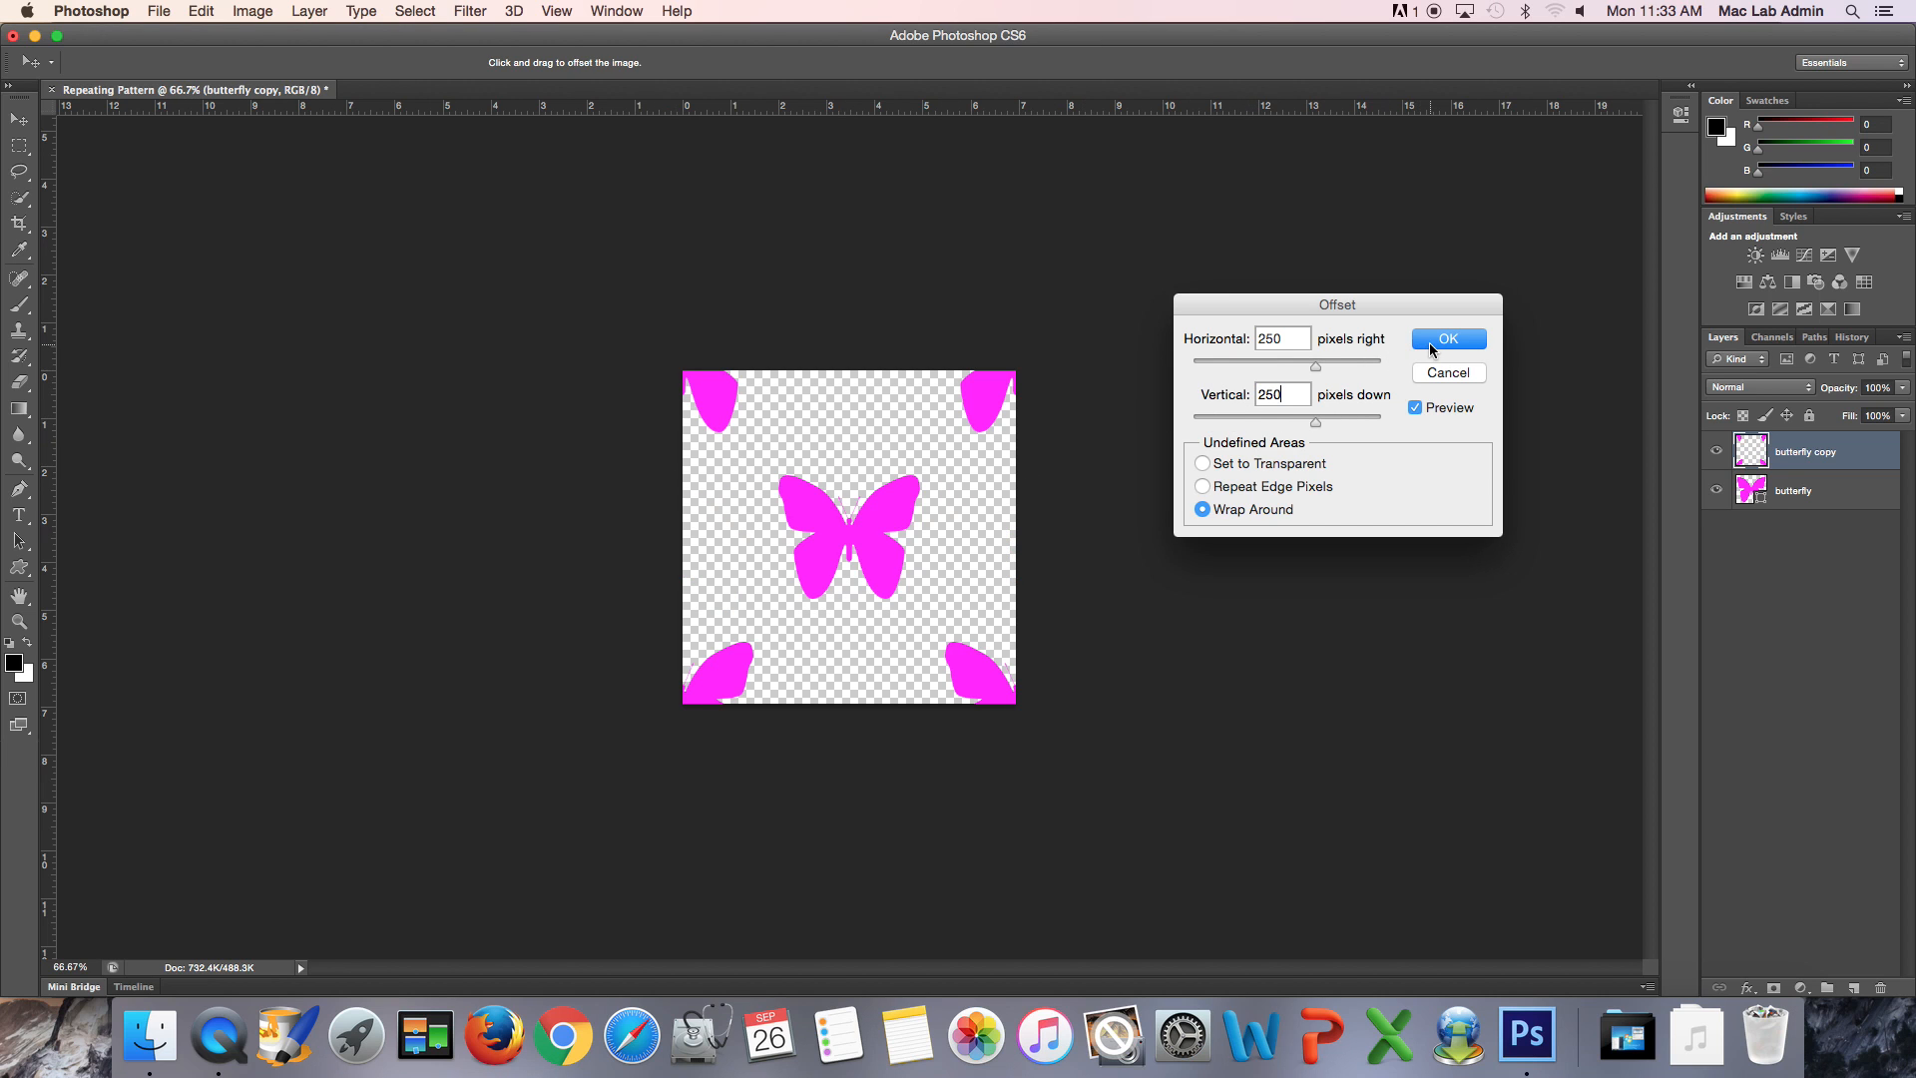
{"action": "left_click", "coordinate": [1430, 343]}
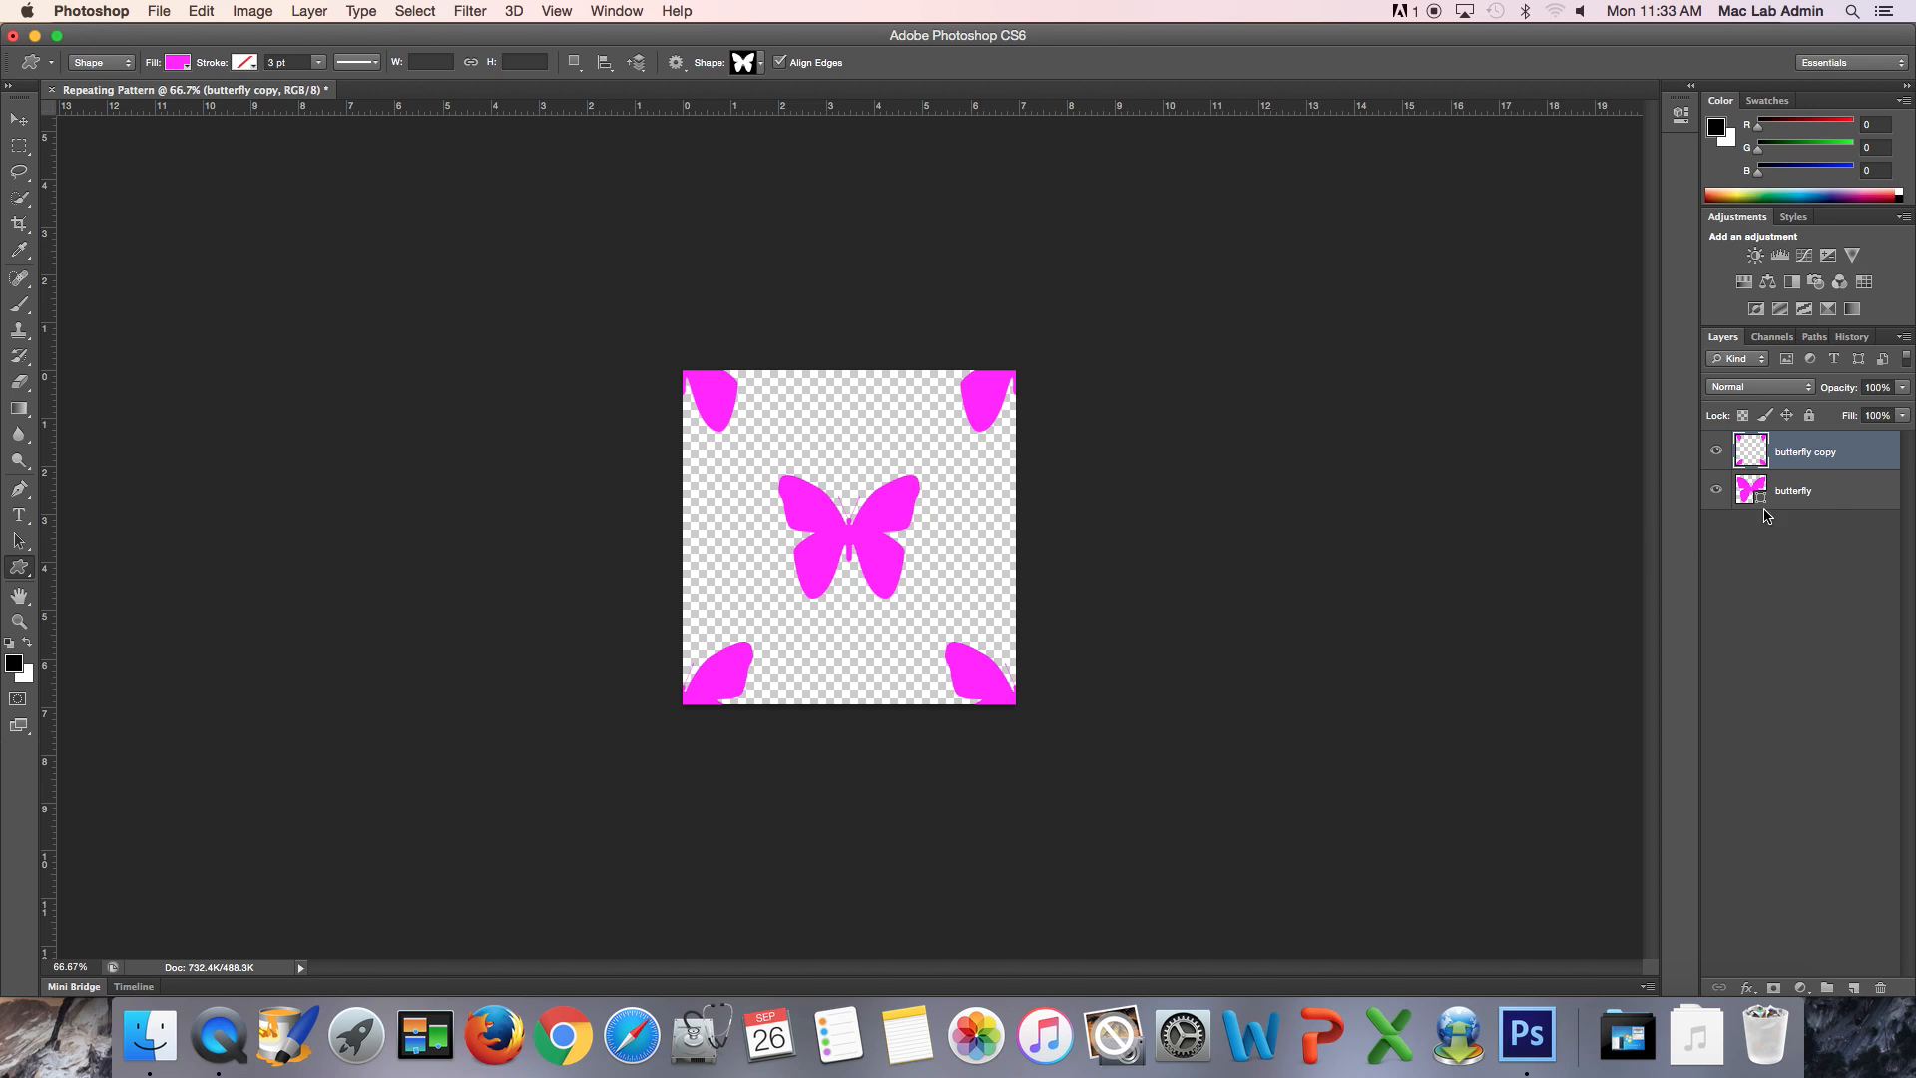
{"action": "left_click", "coordinate": [1805, 498], "text": "shift"}
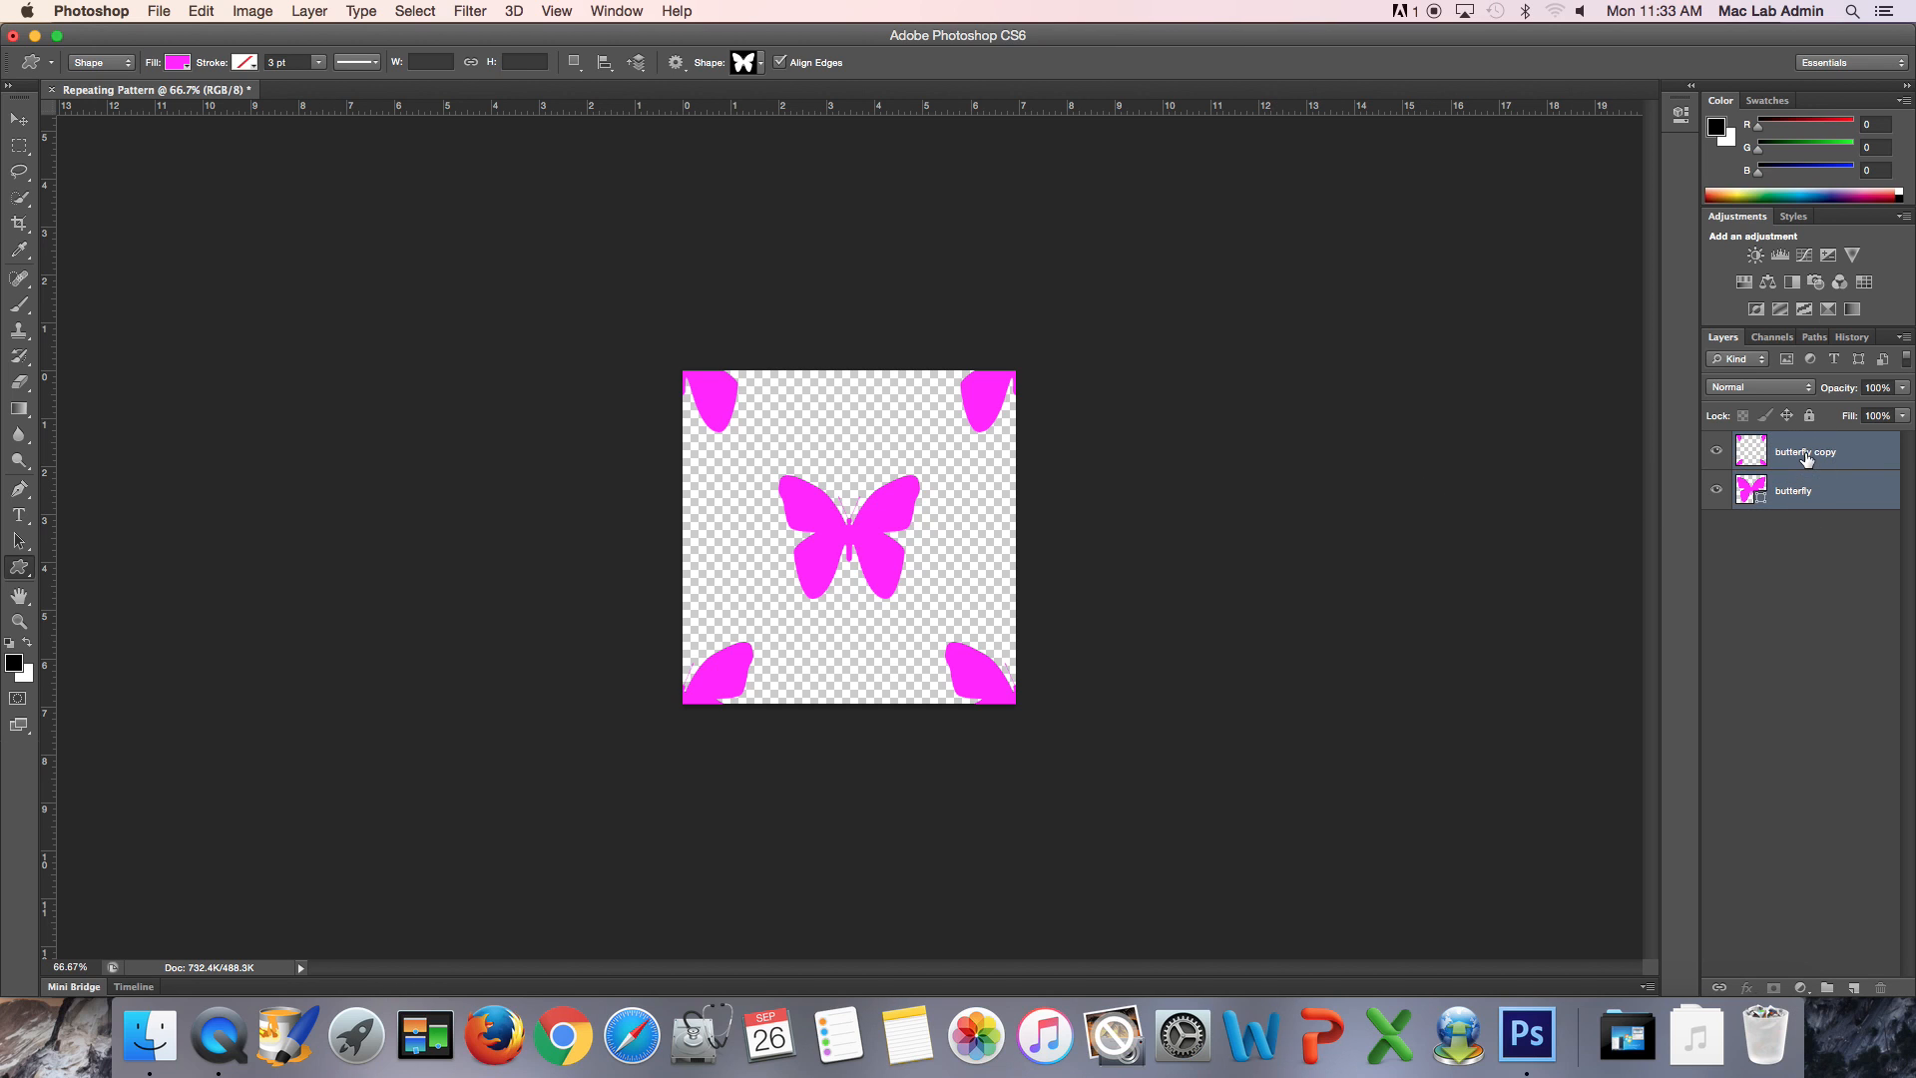
{"action": "left_click", "coordinate": [1806, 456]}
{"action": "left_click", "coordinate": [1798, 575]}
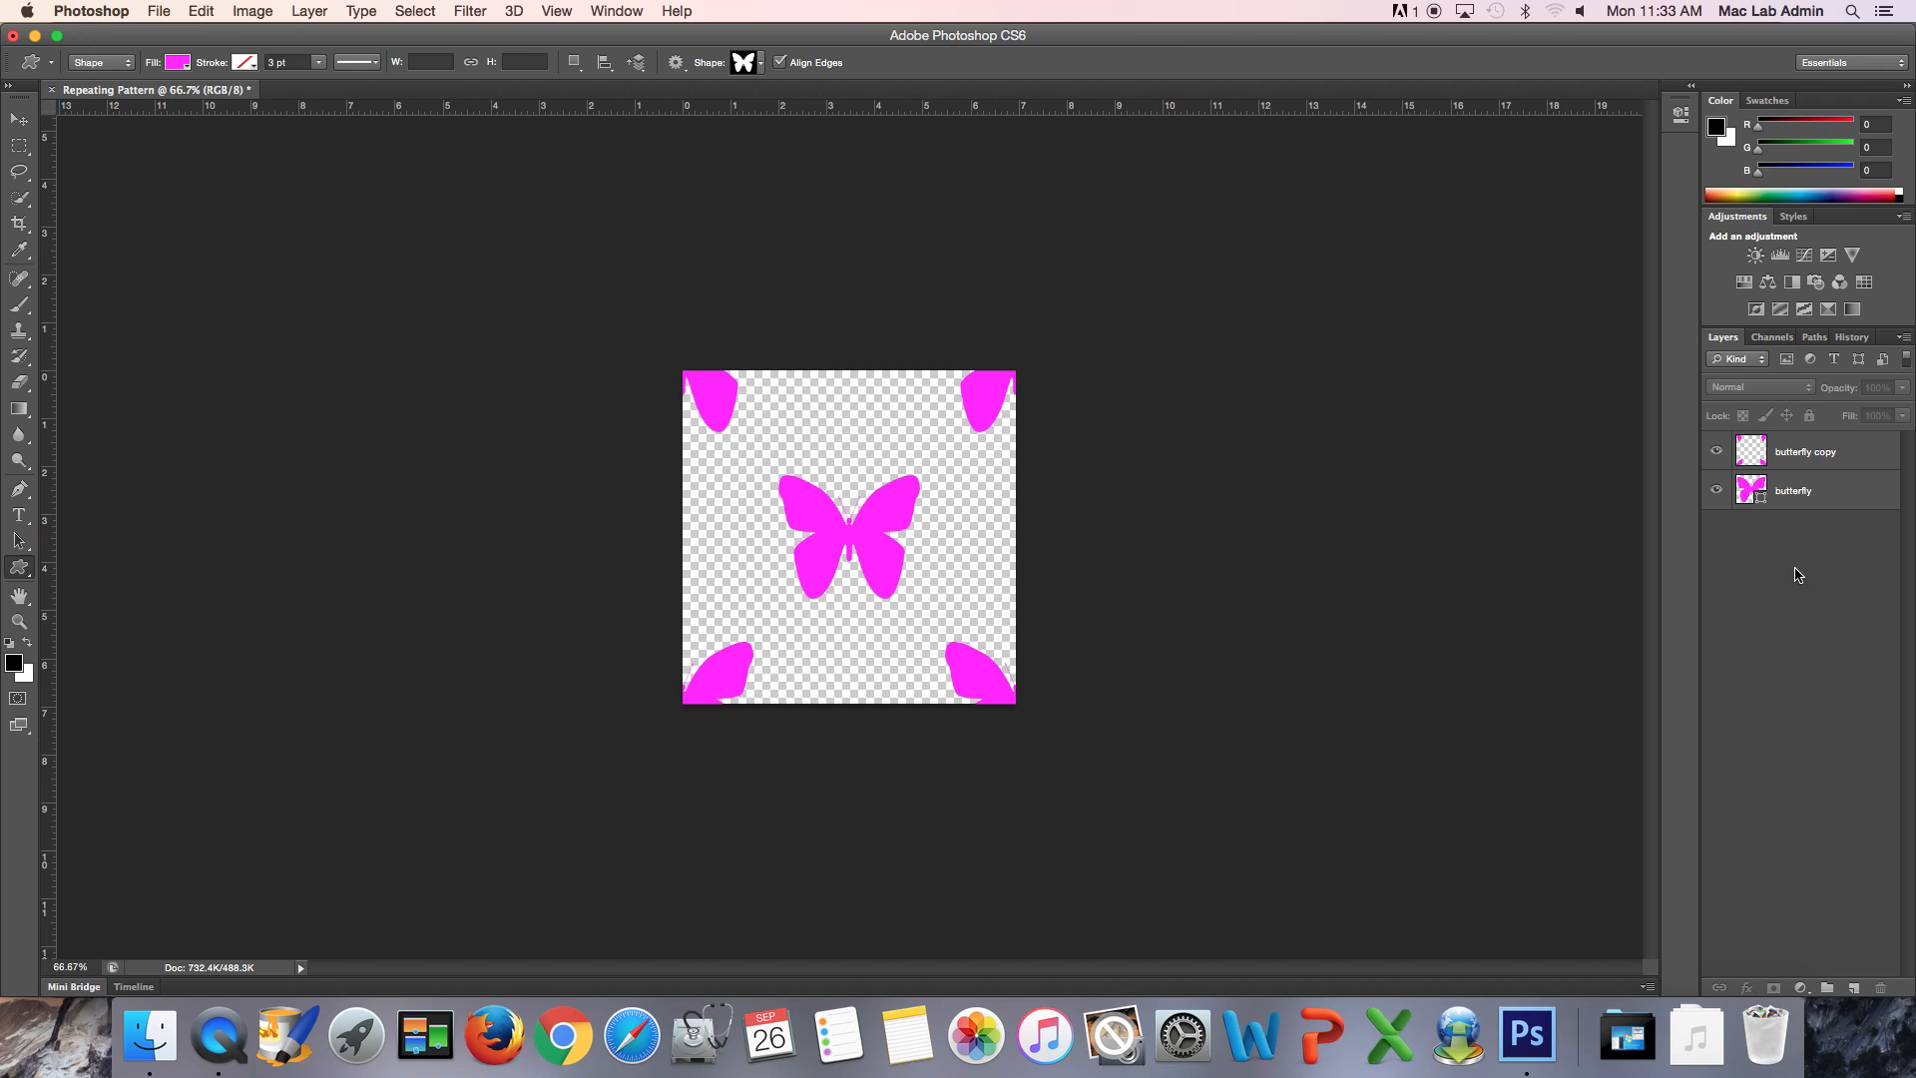
- Add a new layer beneath the two butterfly layers and name it background
{"action": "left_click", "coordinate": [1834, 985]}
{"action": "left_click_drag", "start_coordinate": [1810, 454], "coordinate": [1805, 532]}
{"action": "double_click", "coordinate": [1790, 530]}
{"action": "type", "text": "background"}
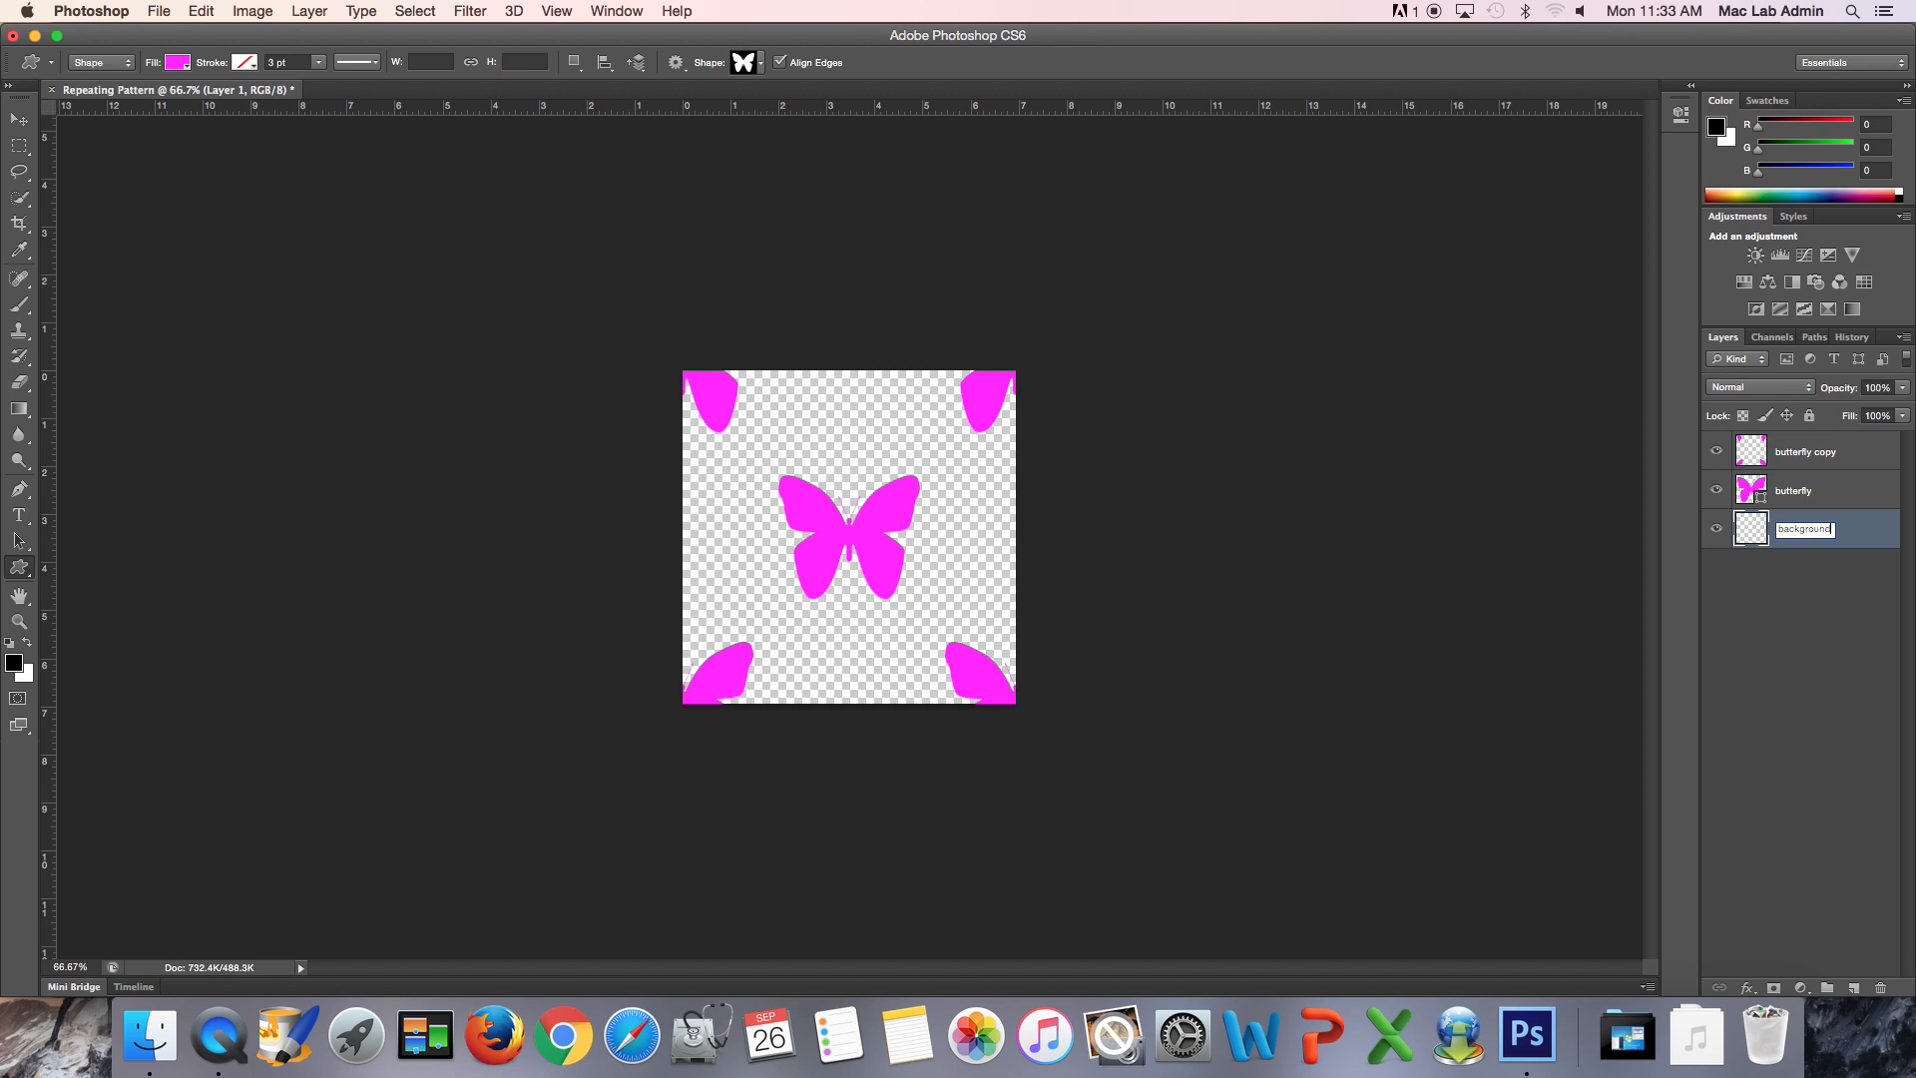
{"action": "key", "text": "Return"}
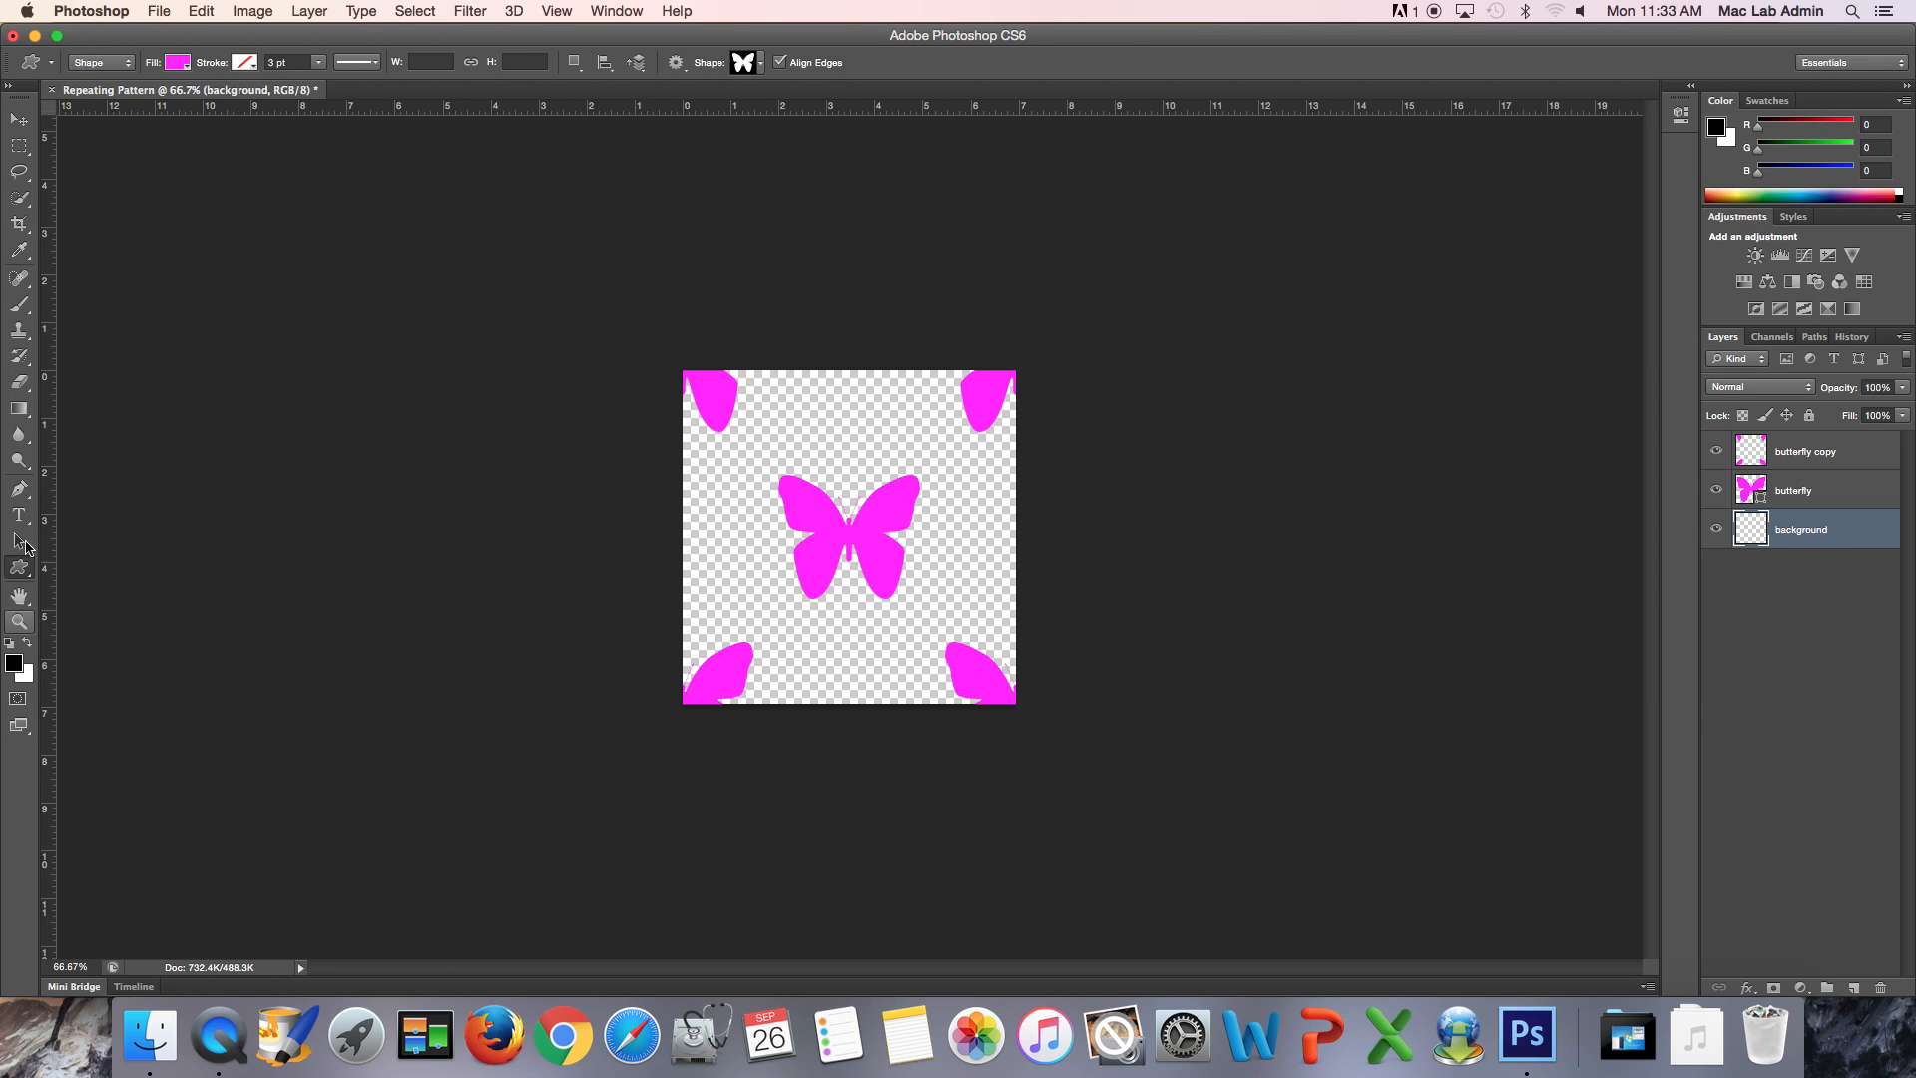
- Fill the background layer with pale yellow #fdfeab using the Paint Bucket tool
{"action": "left_click", "coordinate": [24, 412]}
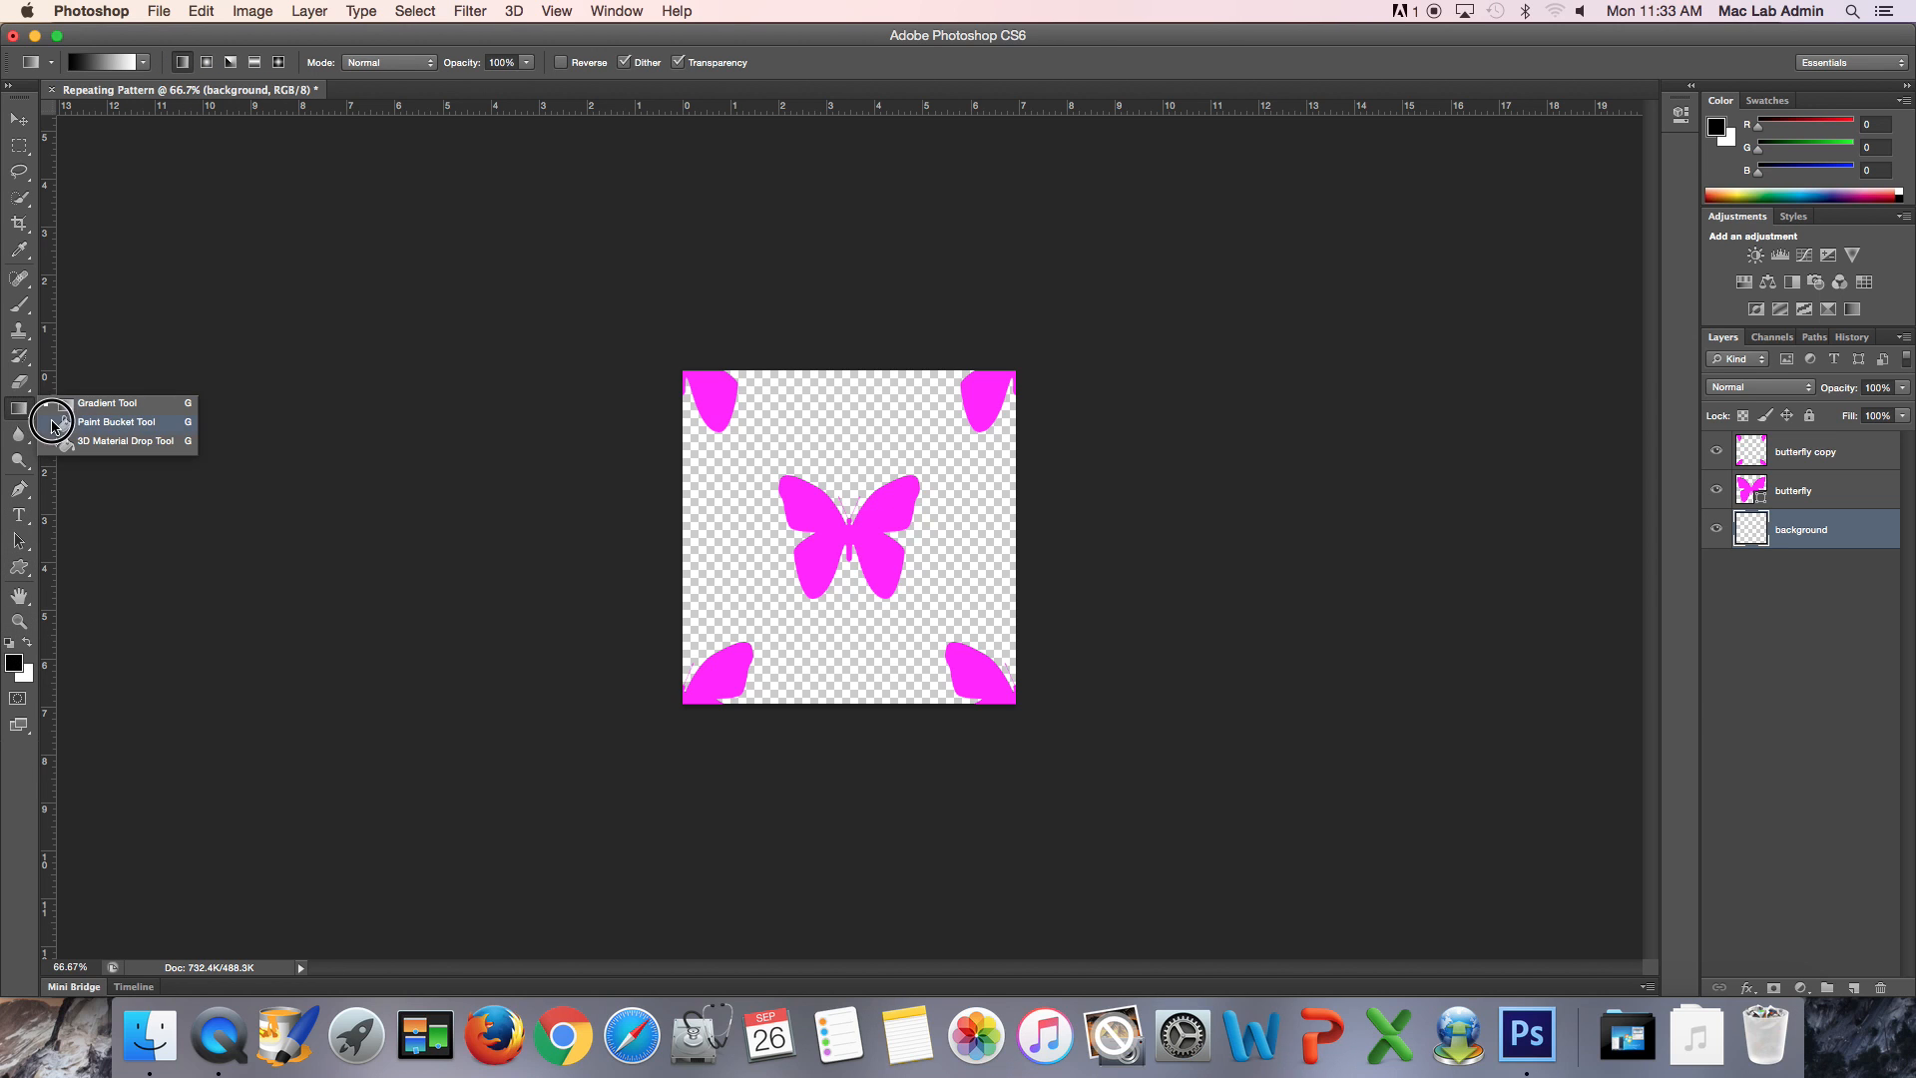
{"action": "left_click", "coordinate": [65, 422]}
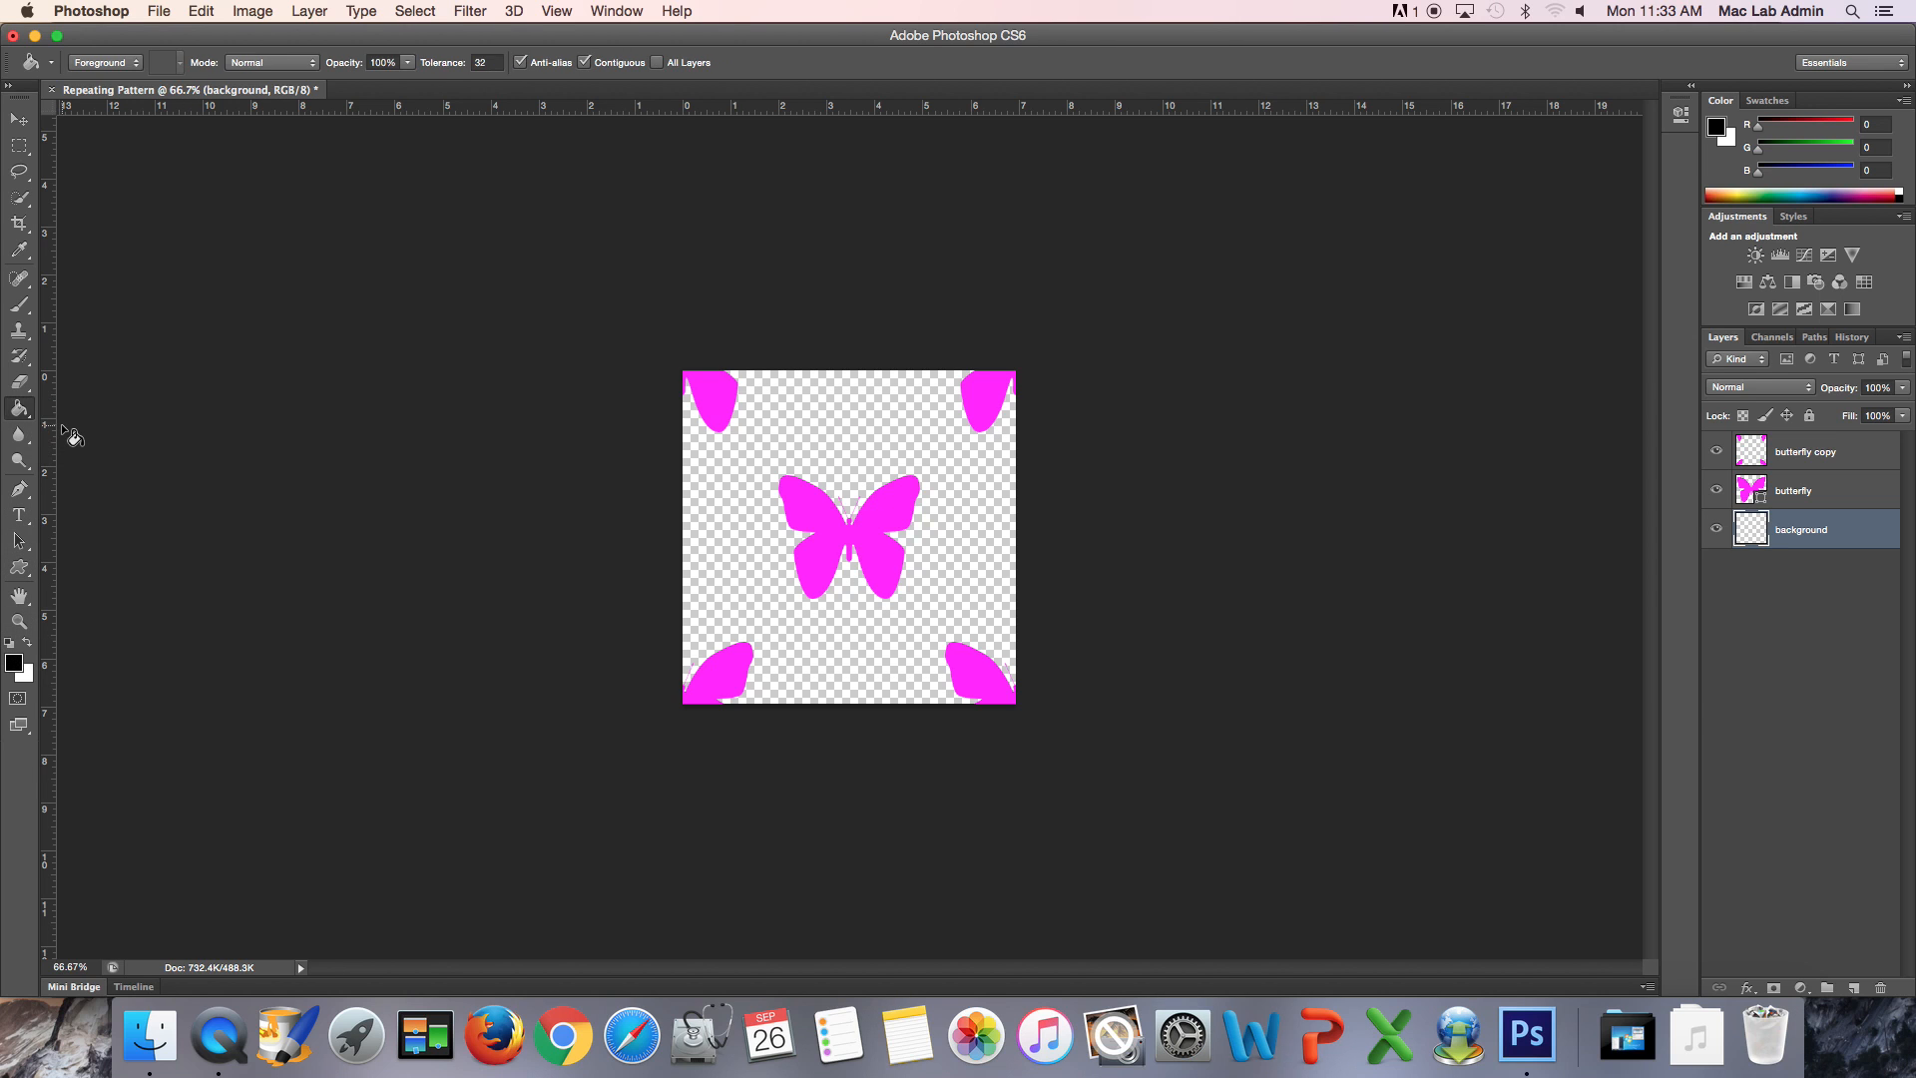
{"action": "left_click", "coordinate": [13, 662]}
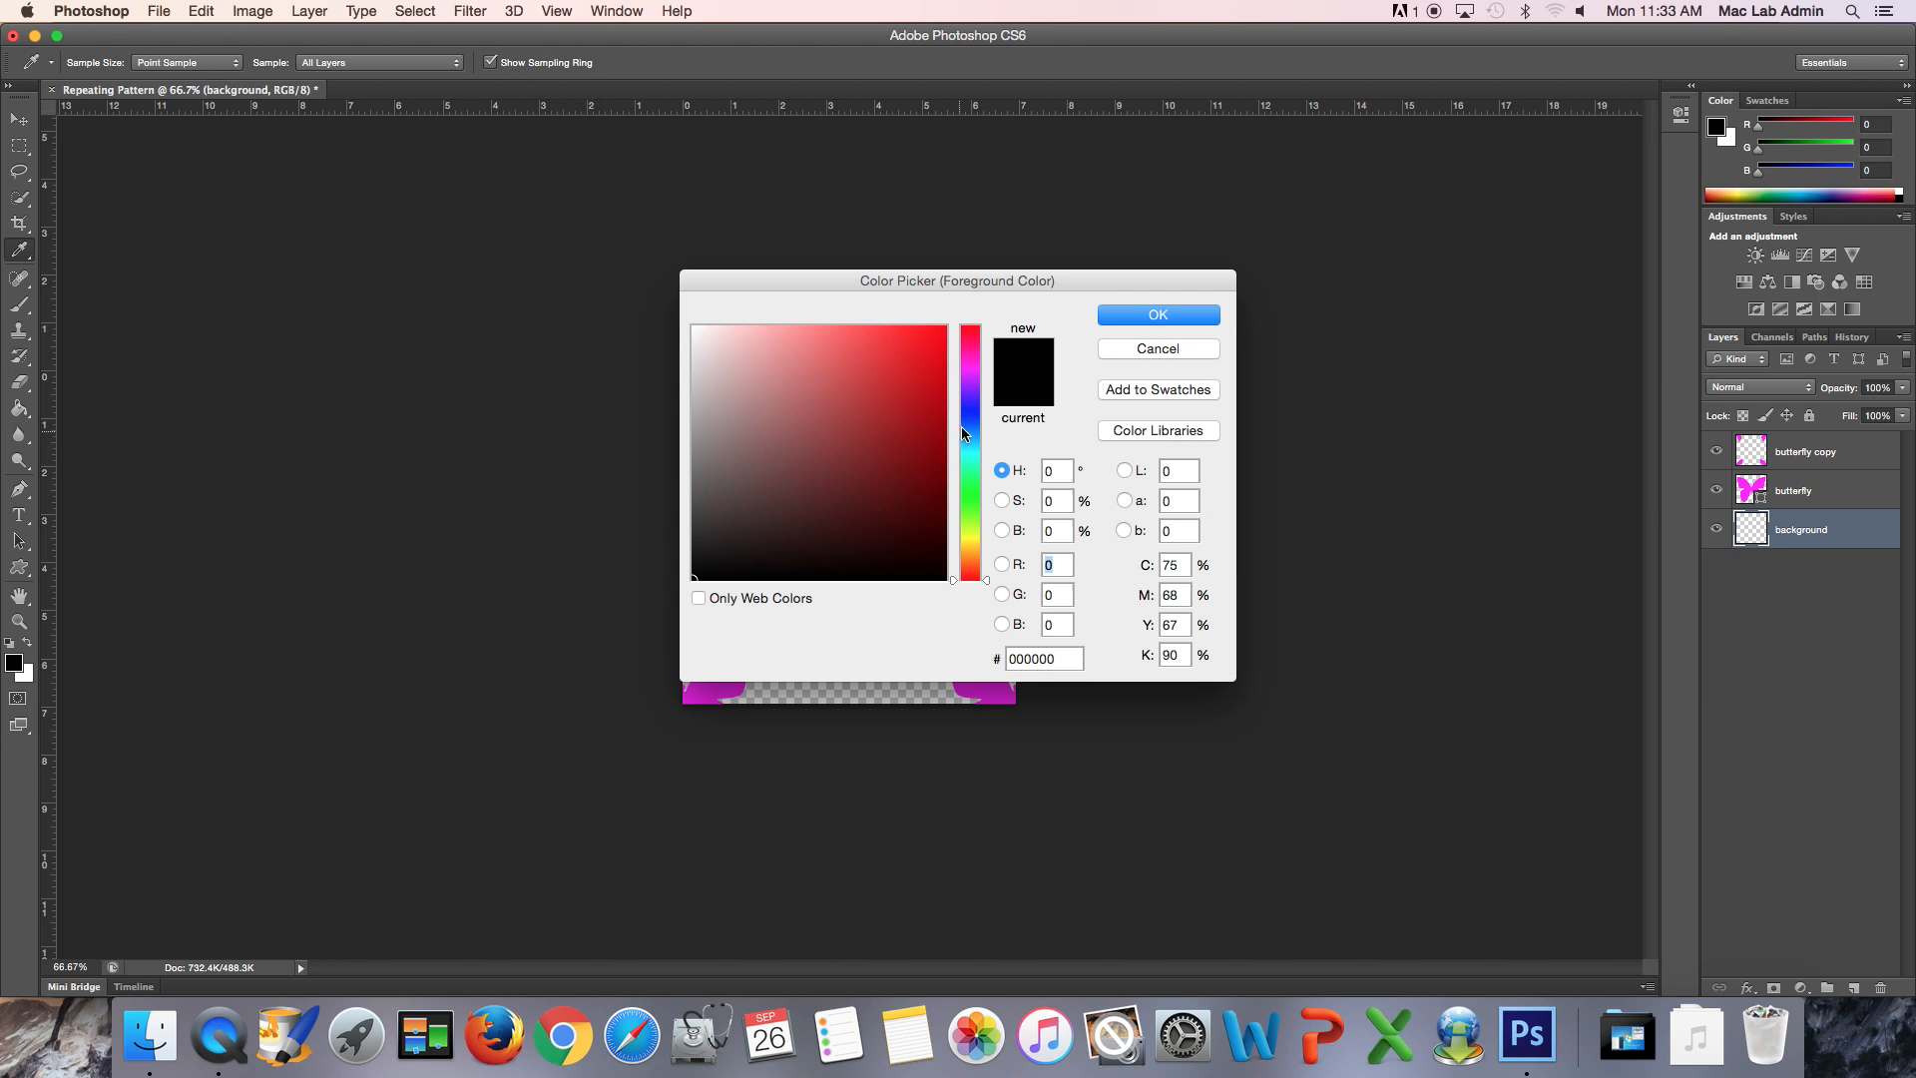
{"action": "left_click", "coordinate": [976, 537]}
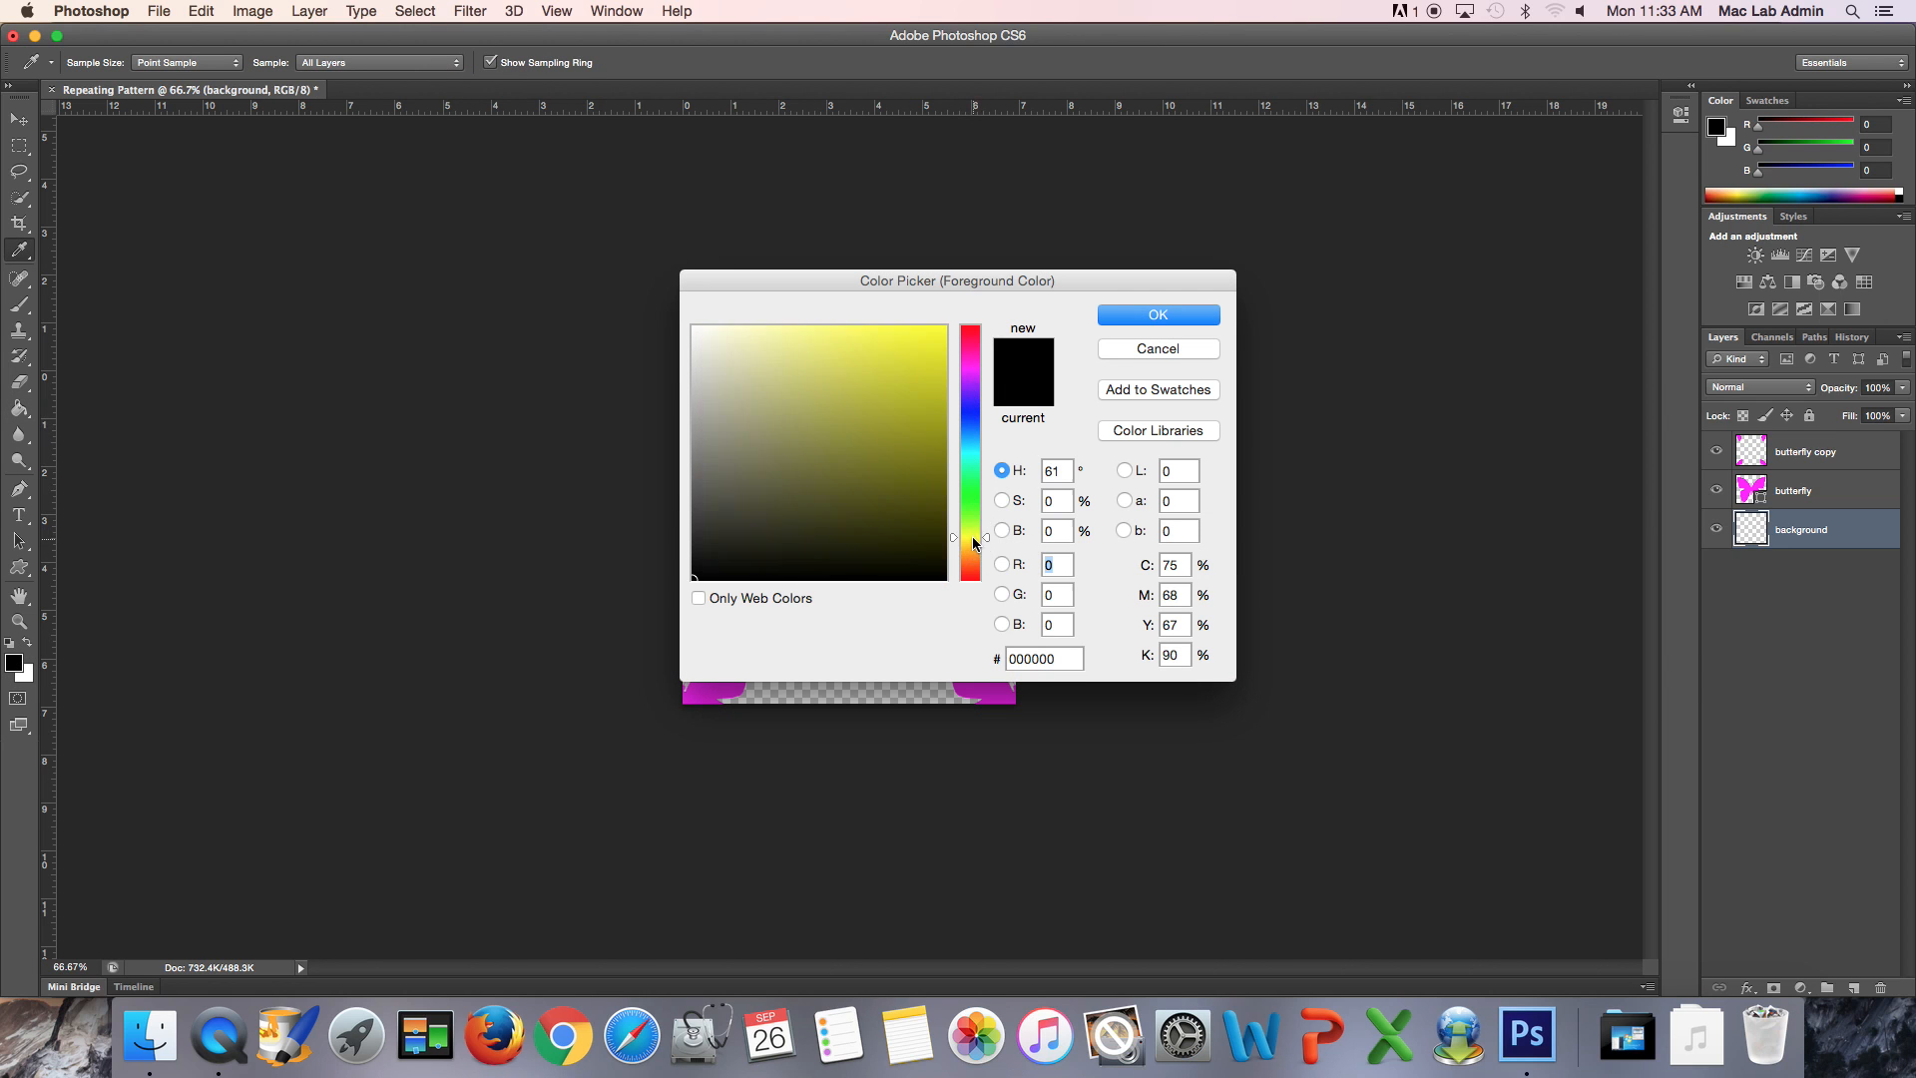
{"action": "left_click", "coordinate": [775, 327]}
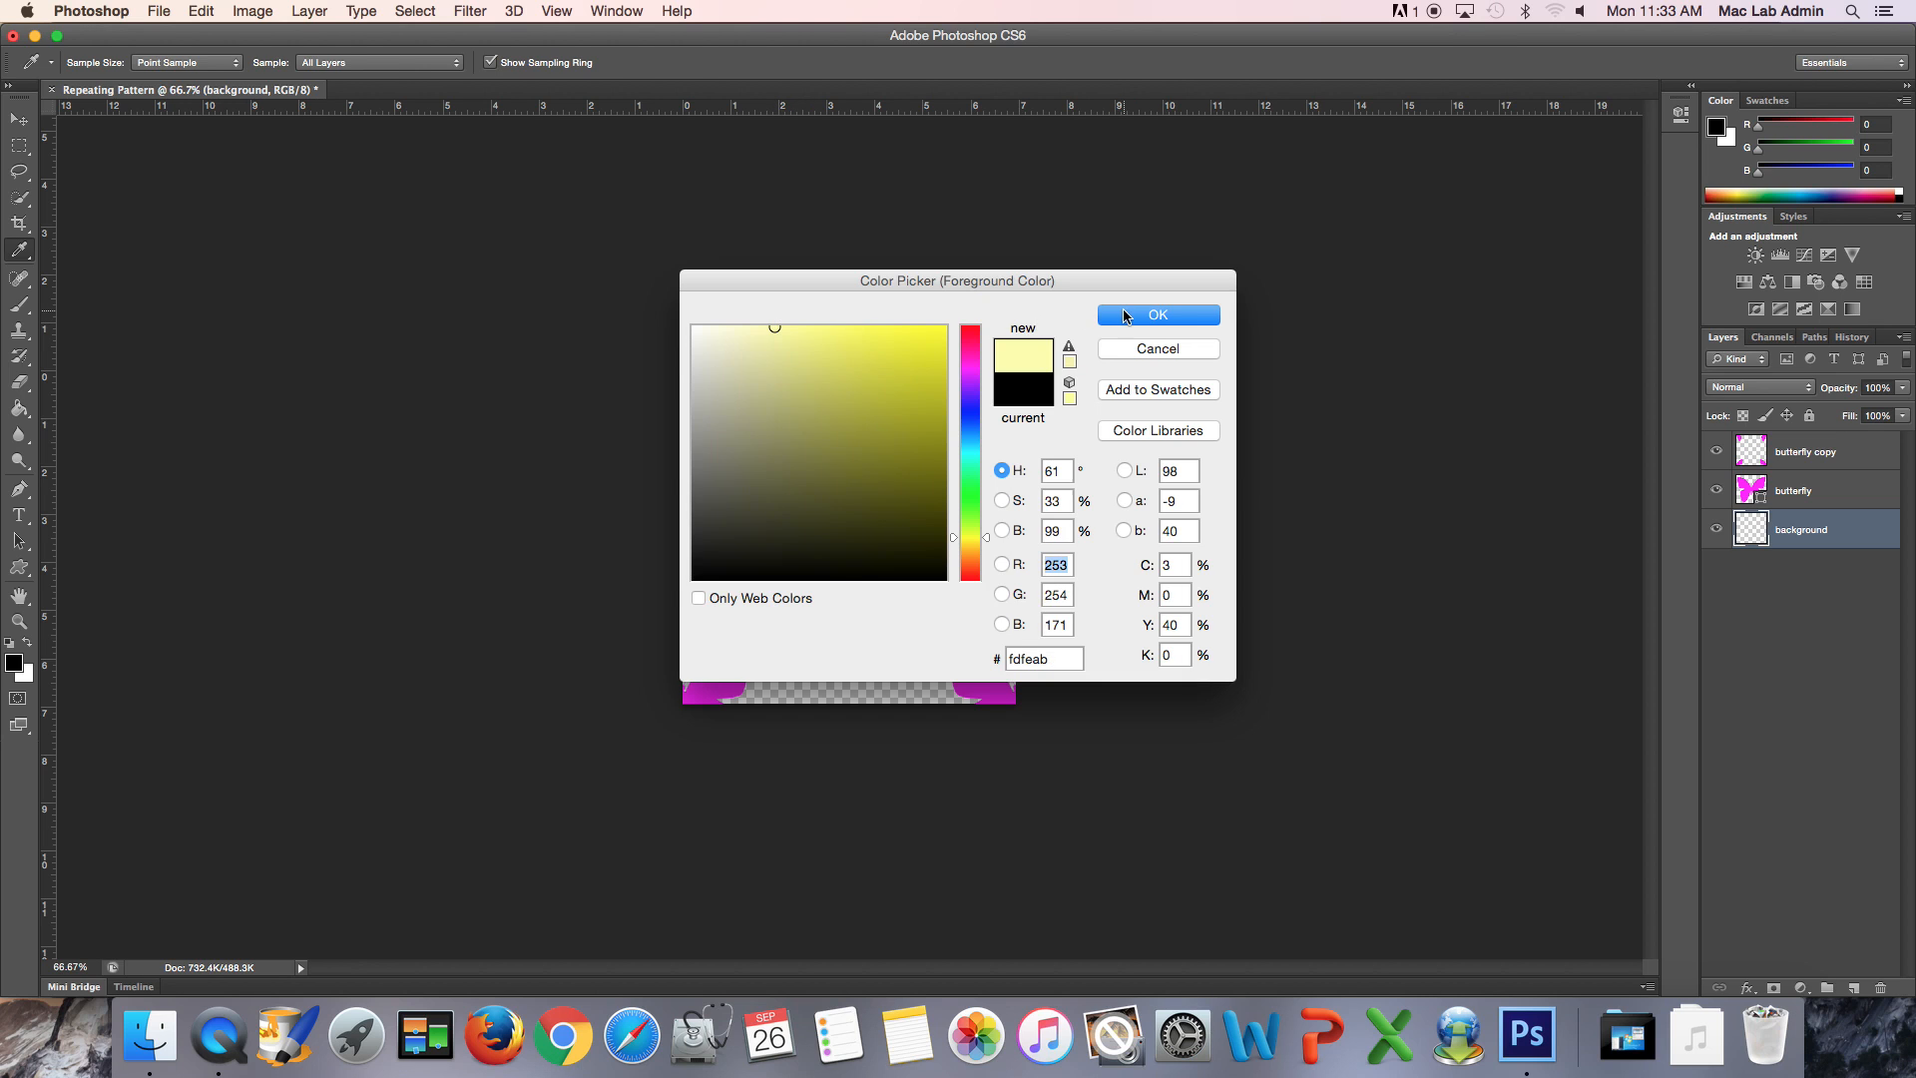
{"action": "left_click", "coordinate": [1124, 316]}
{"action": "key", "text": "g"}
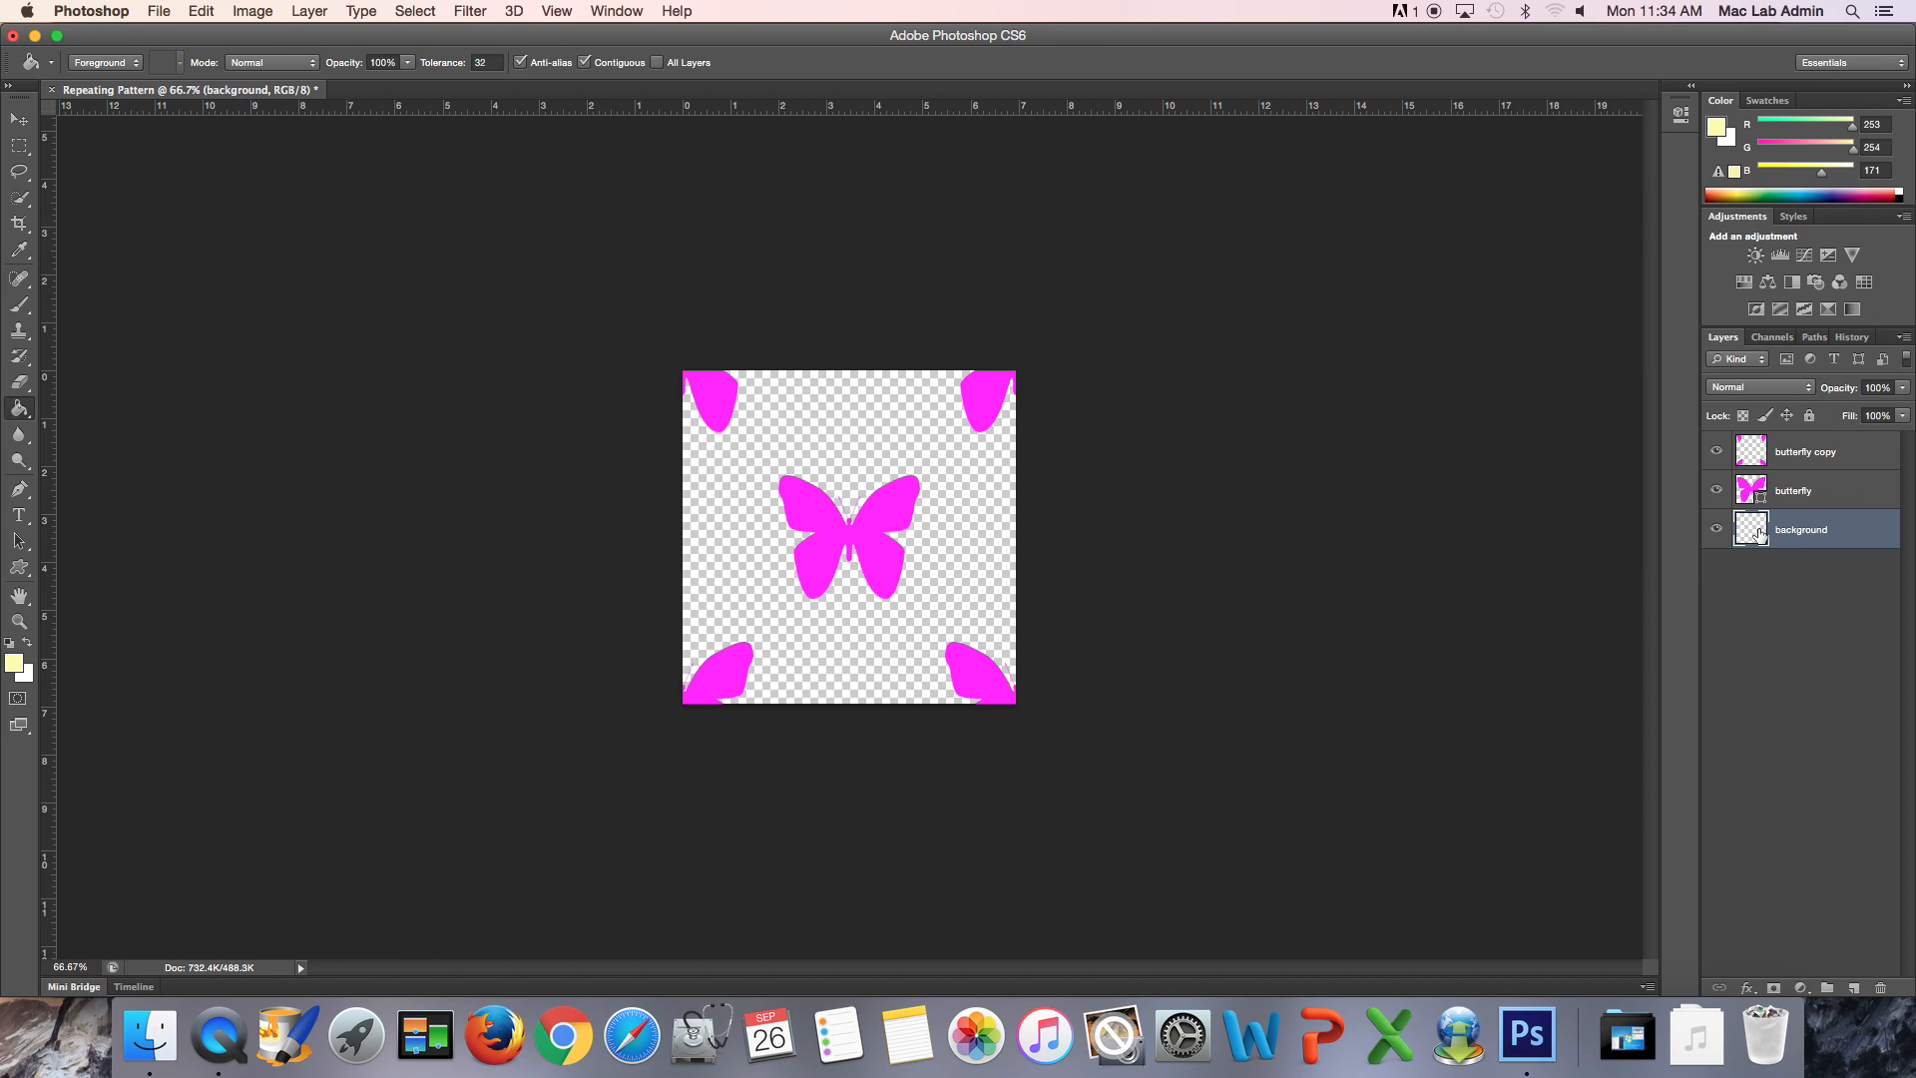
{"action": "left_click", "coordinate": [935, 562]}
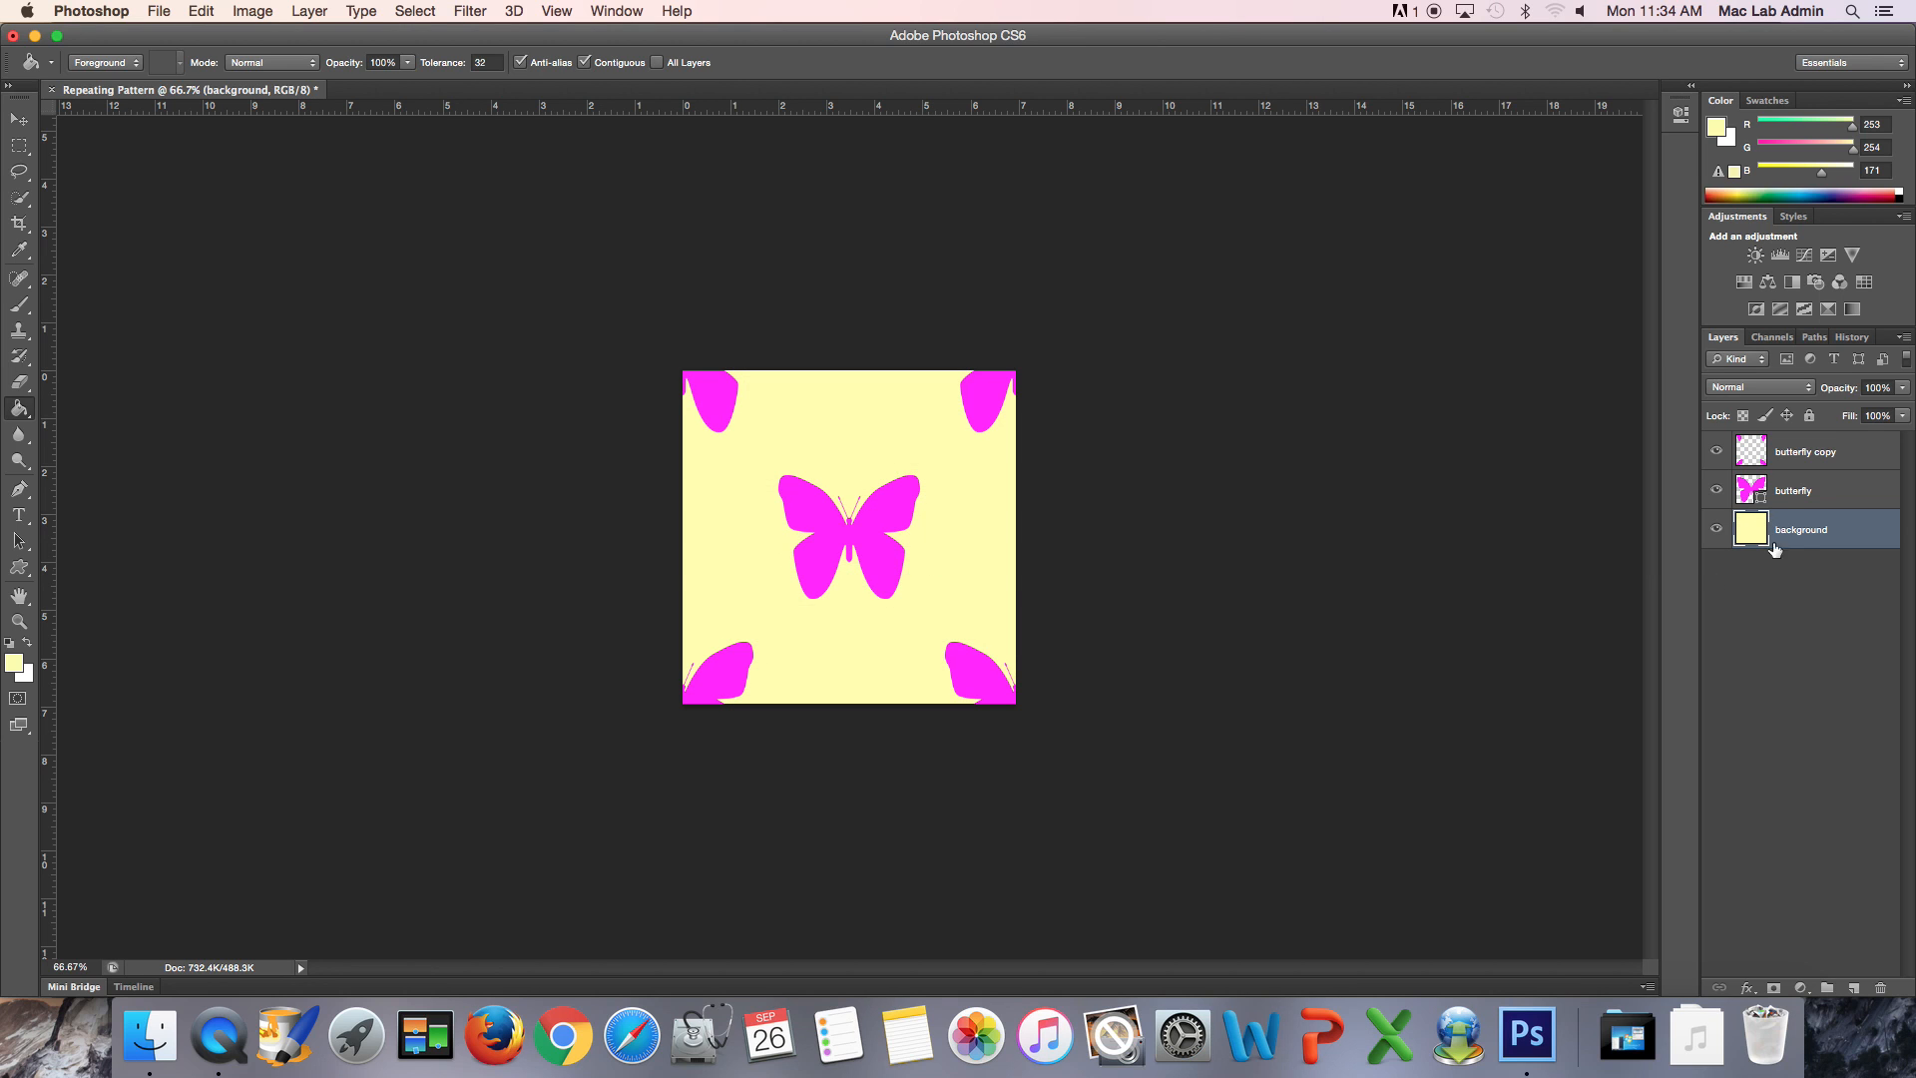
{"action": "left_click_drag", "start_coordinate": [1800, 529], "coordinate": [1839, 547]}
- Define the butterfly tile as a pattern, adding a butterfly suffix to the name Repeating Pattern
{"action": "left_click", "coordinate": [161, 12]}
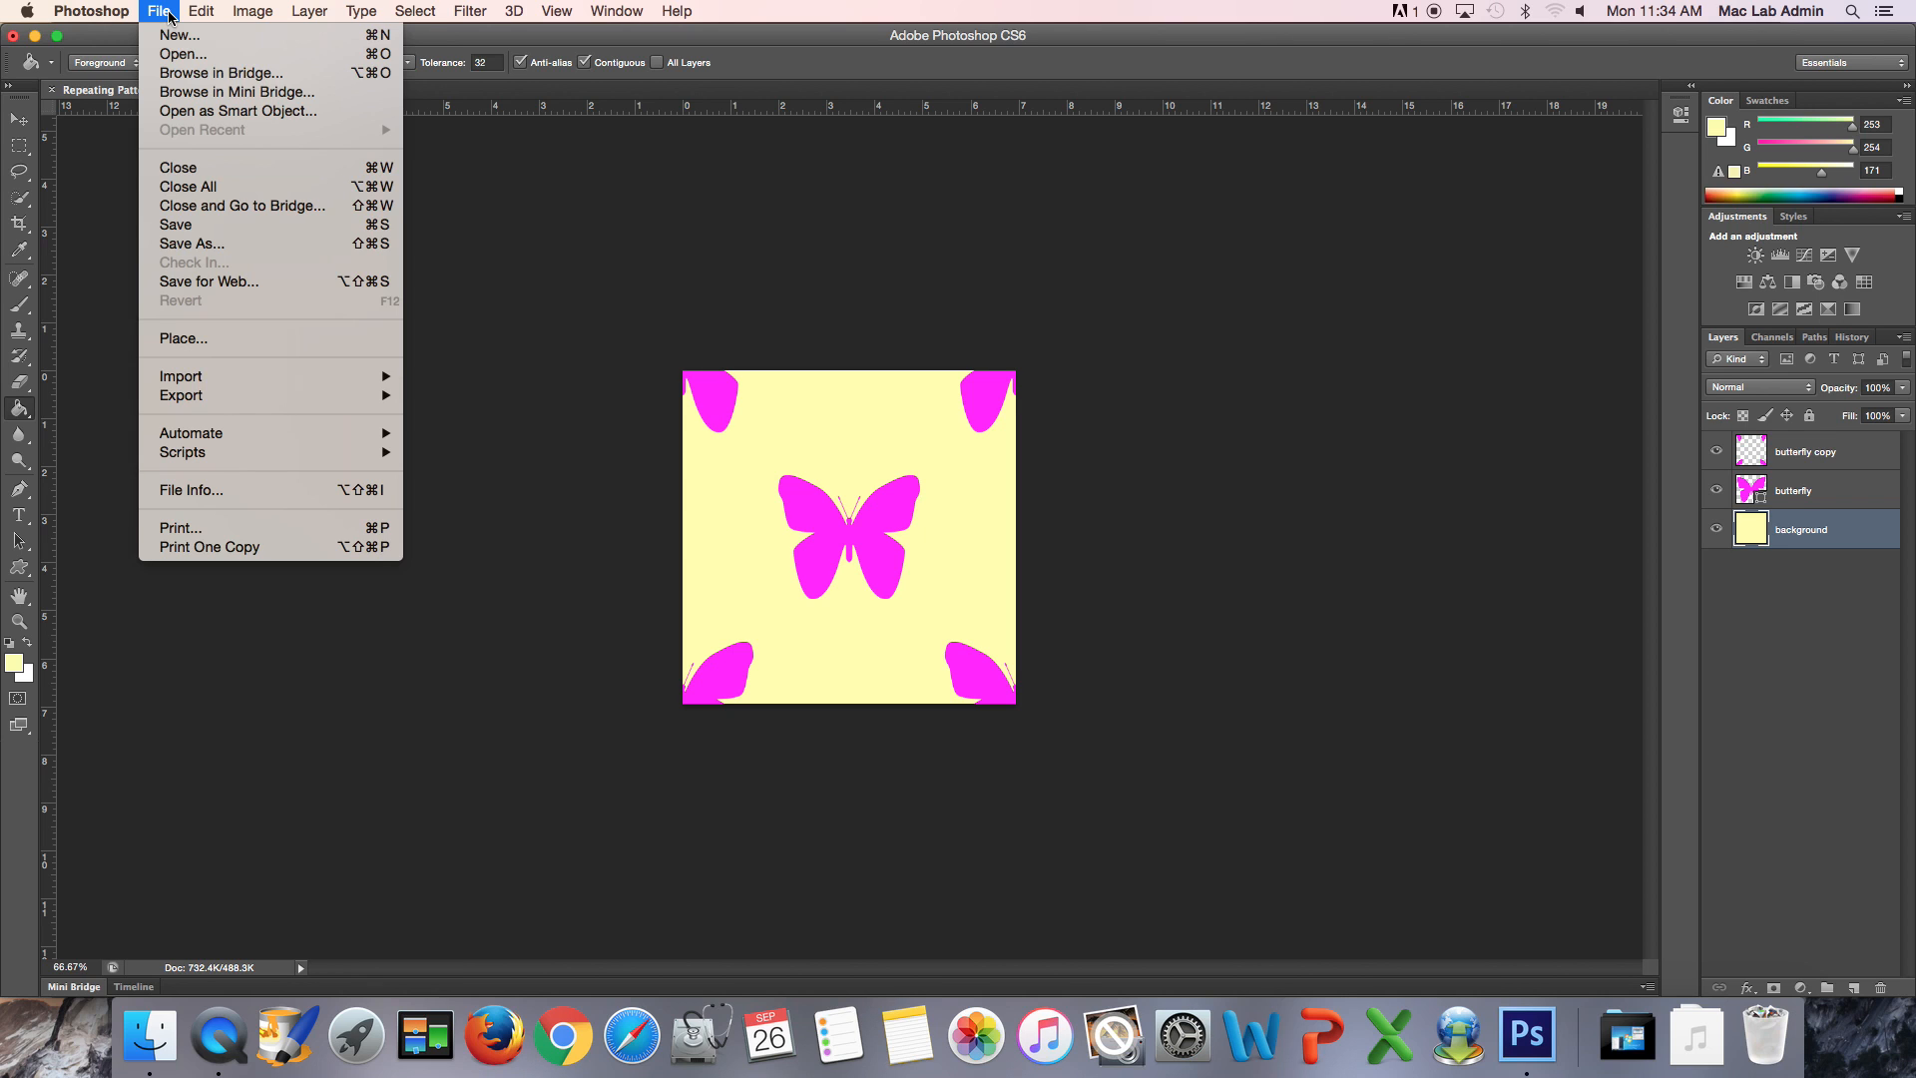
{"action": "mouse_move", "coordinate": [198, 16]}
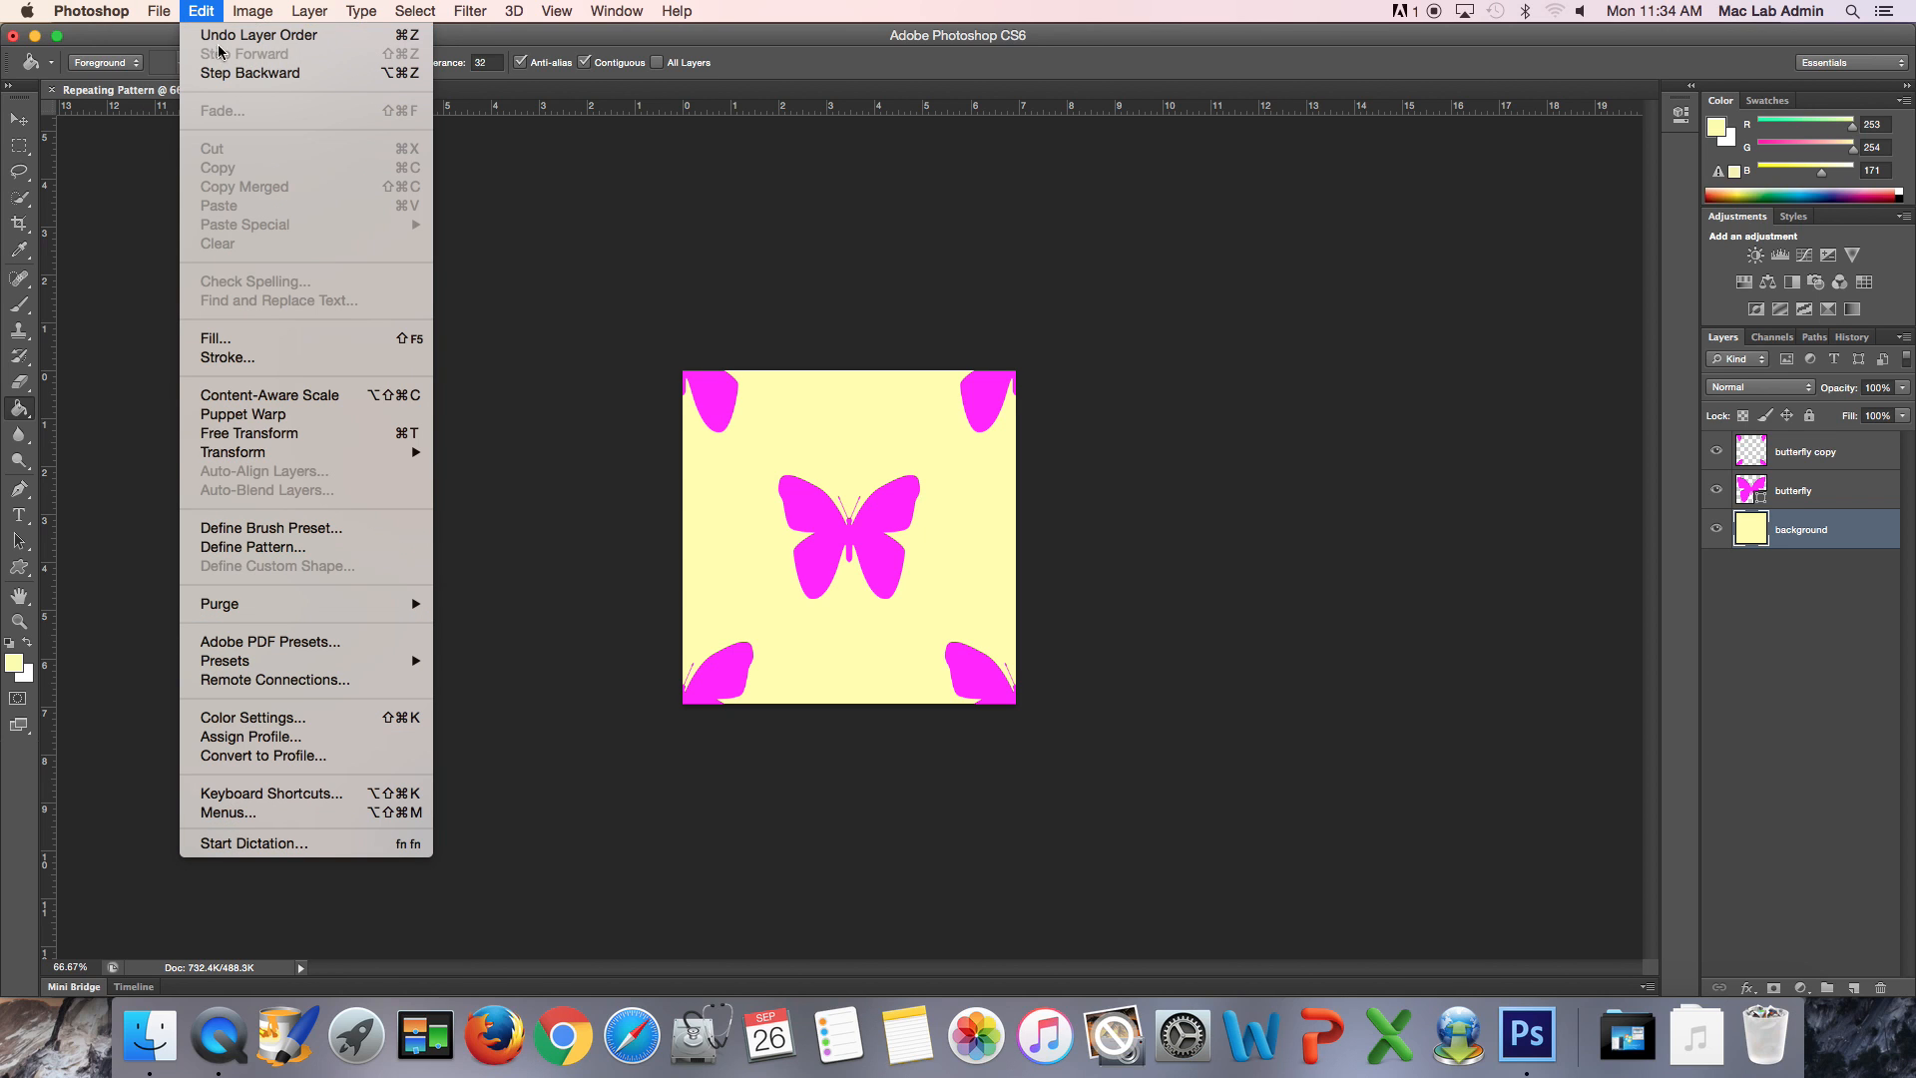
{"action": "left_click", "coordinate": [264, 547]}
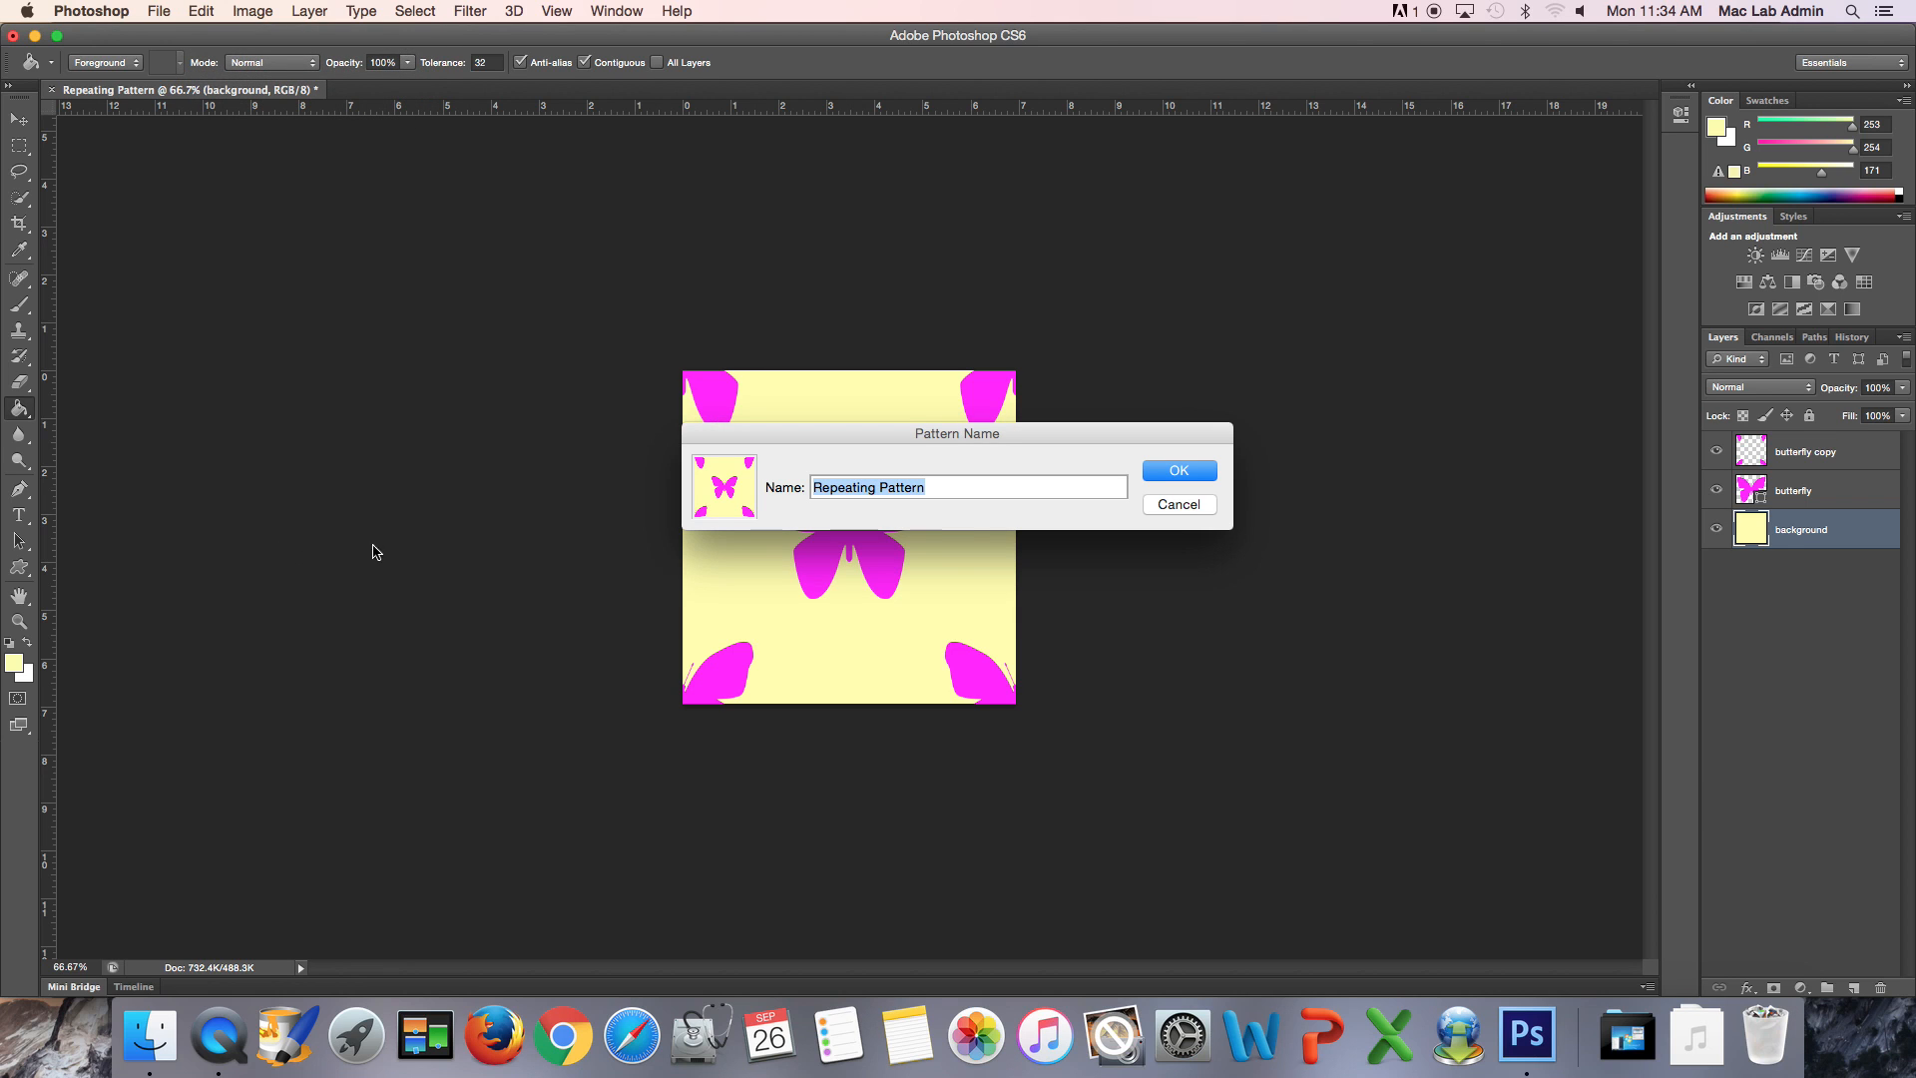
{"action": "left_click", "coordinate": [926, 487]}
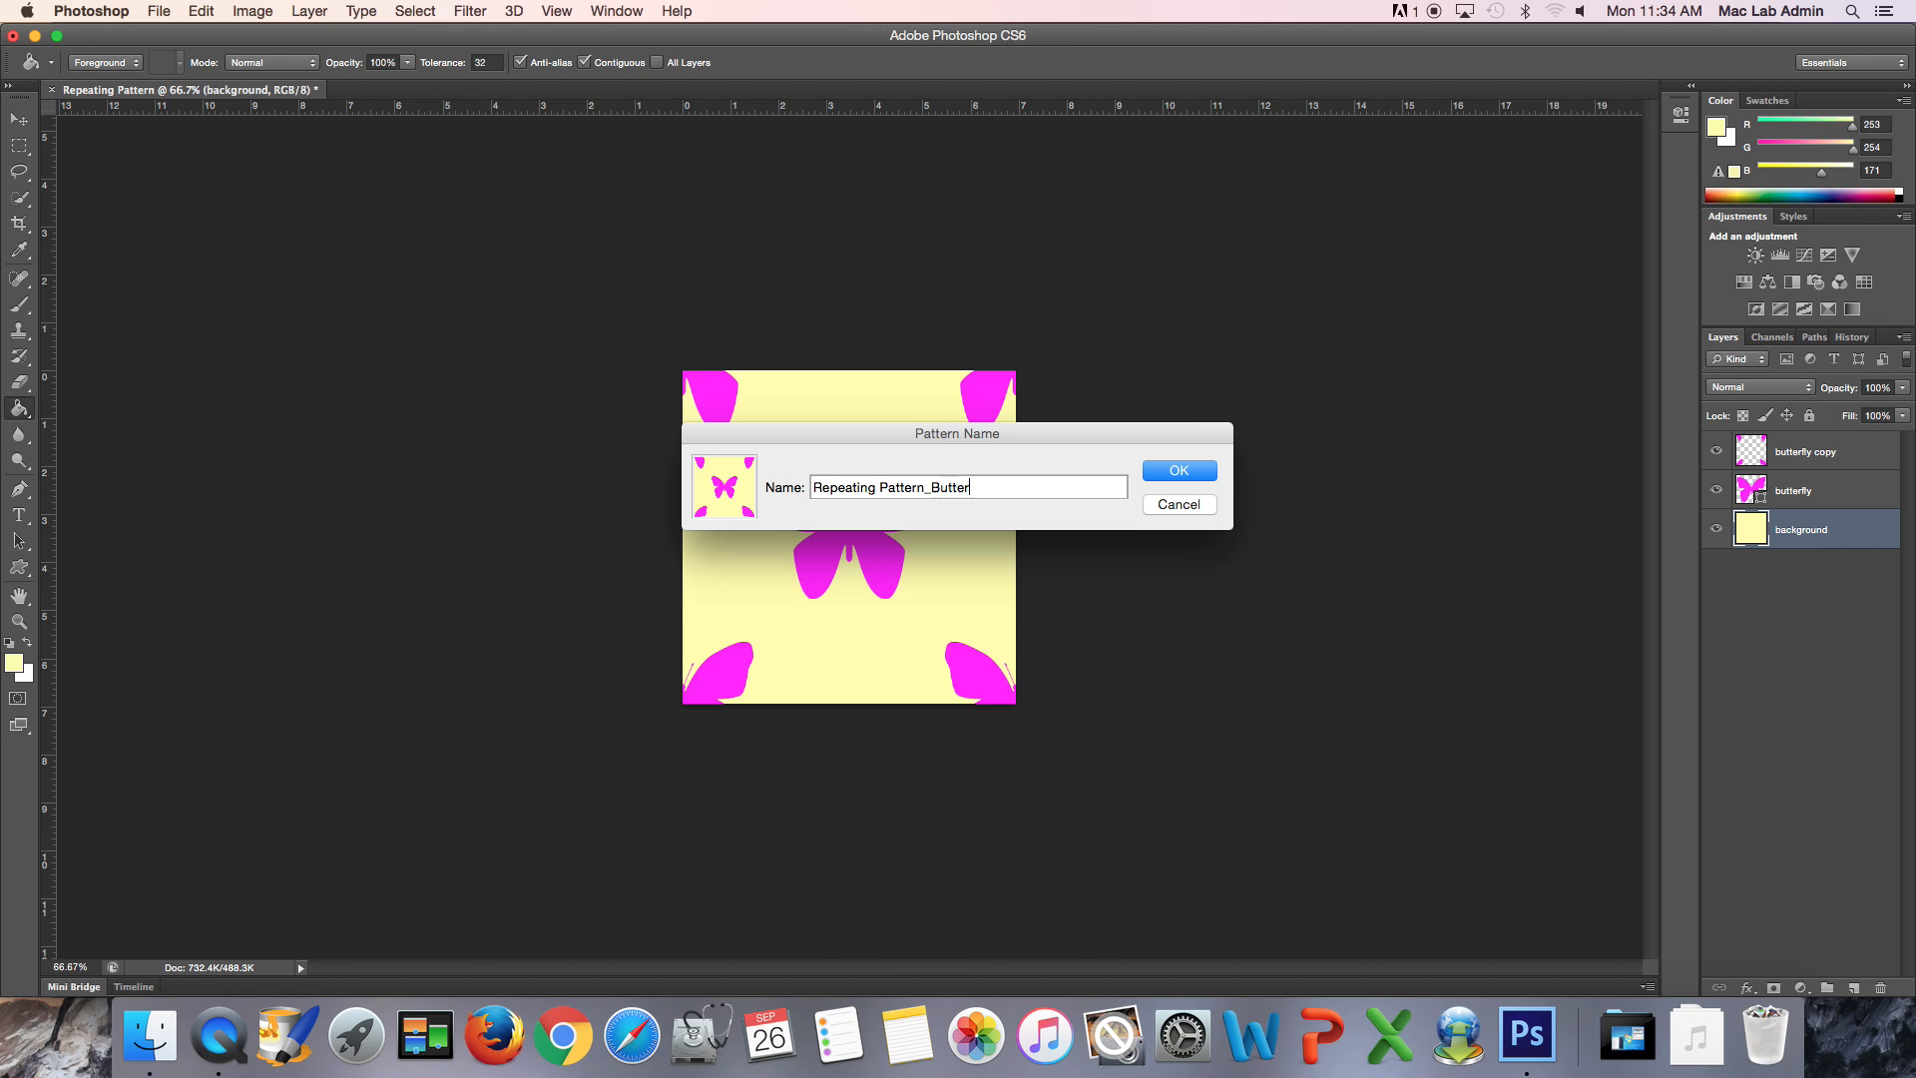
{"action": "key", "text": "Return"}
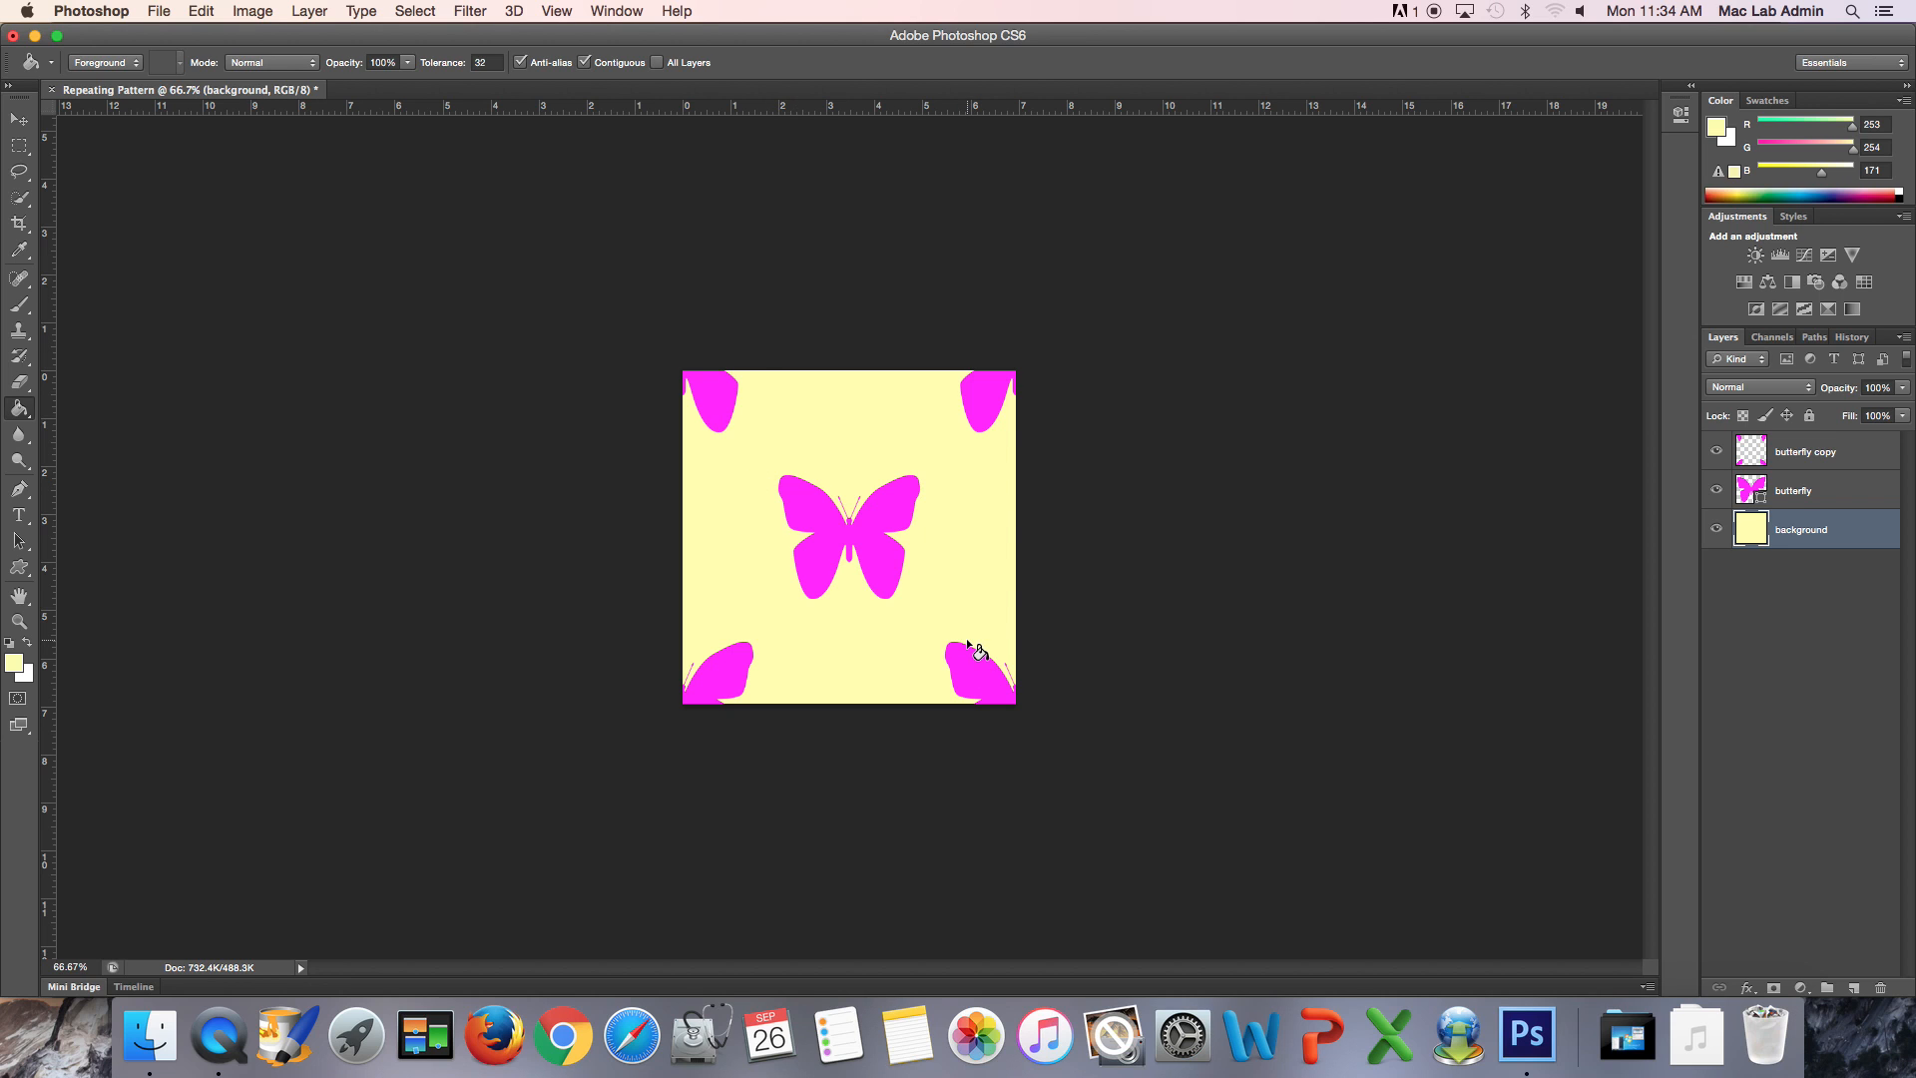
- Create a U.S. Paper Letter document named webpage sample and convert its locked Background into a regular layer
{"action": "left_click", "coordinate": [160, 10]}
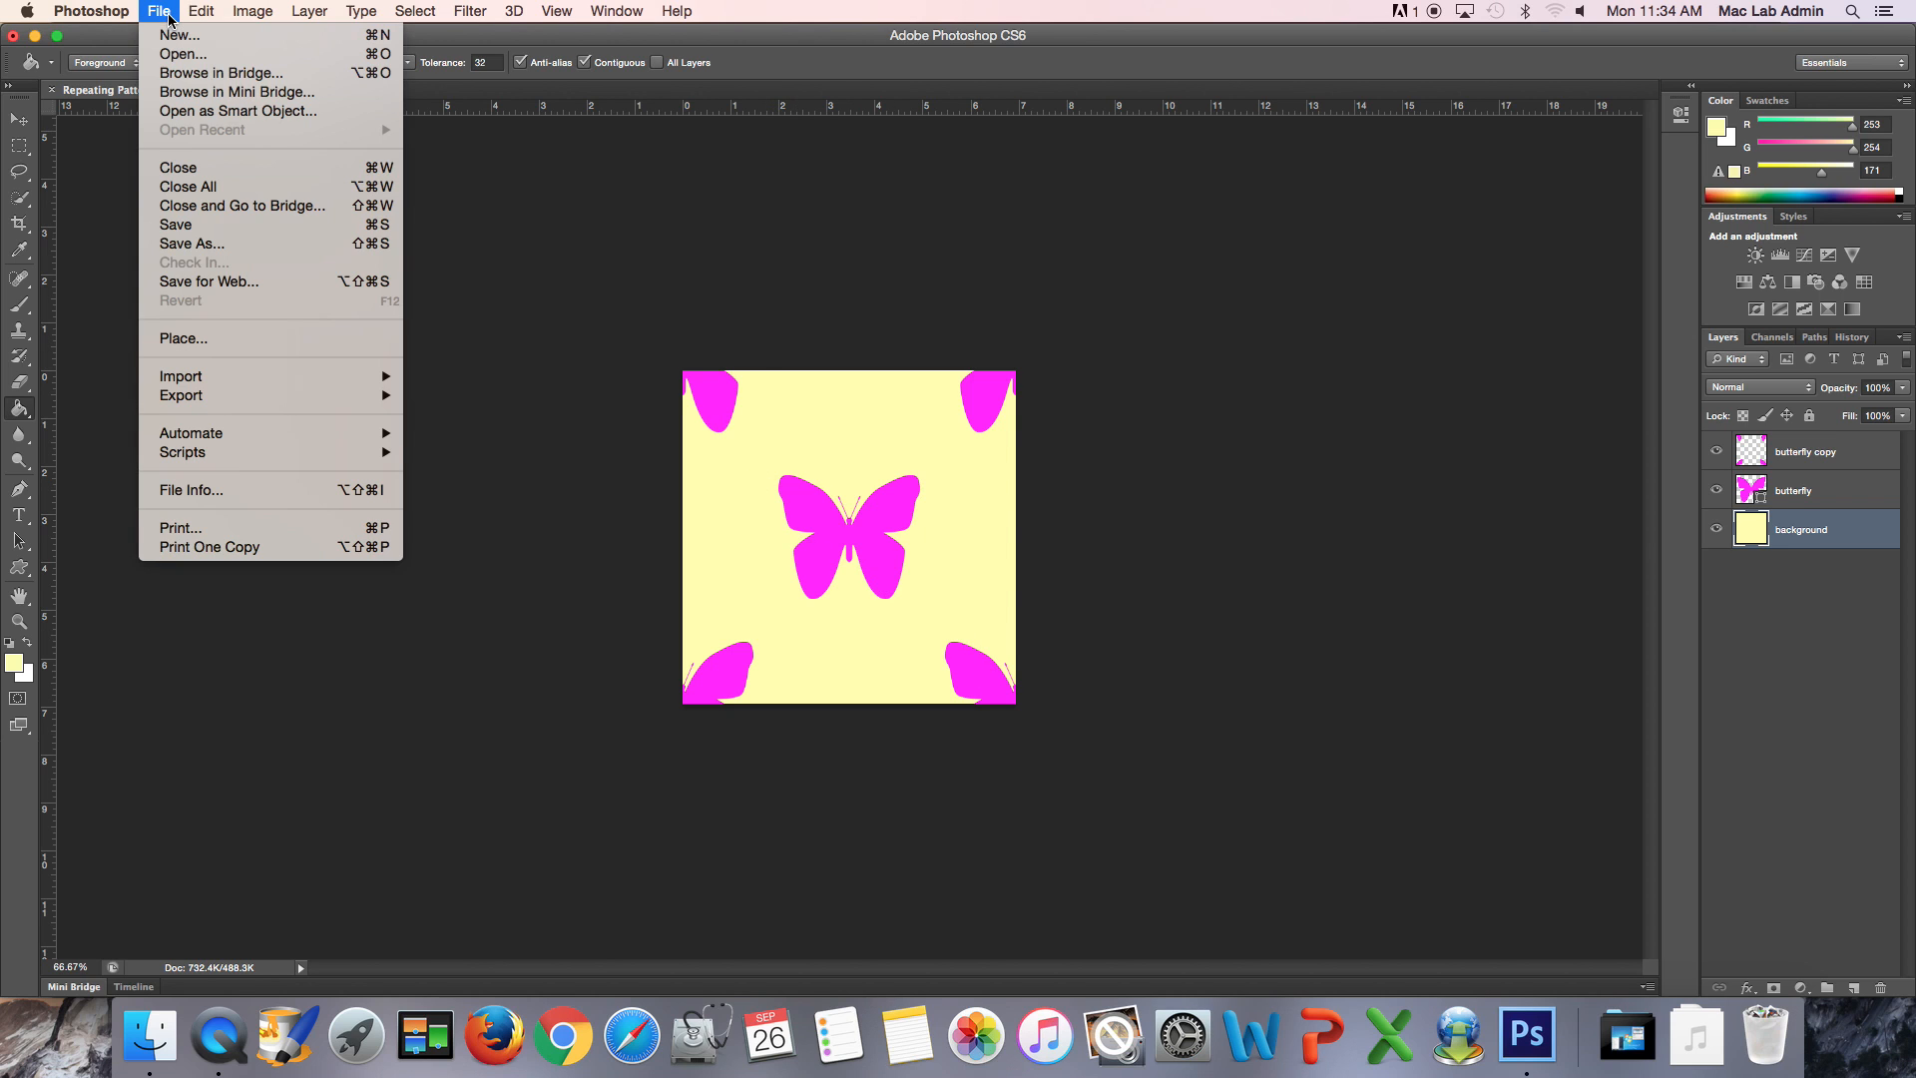
{"action": "left_click", "coordinate": [170, 36]}
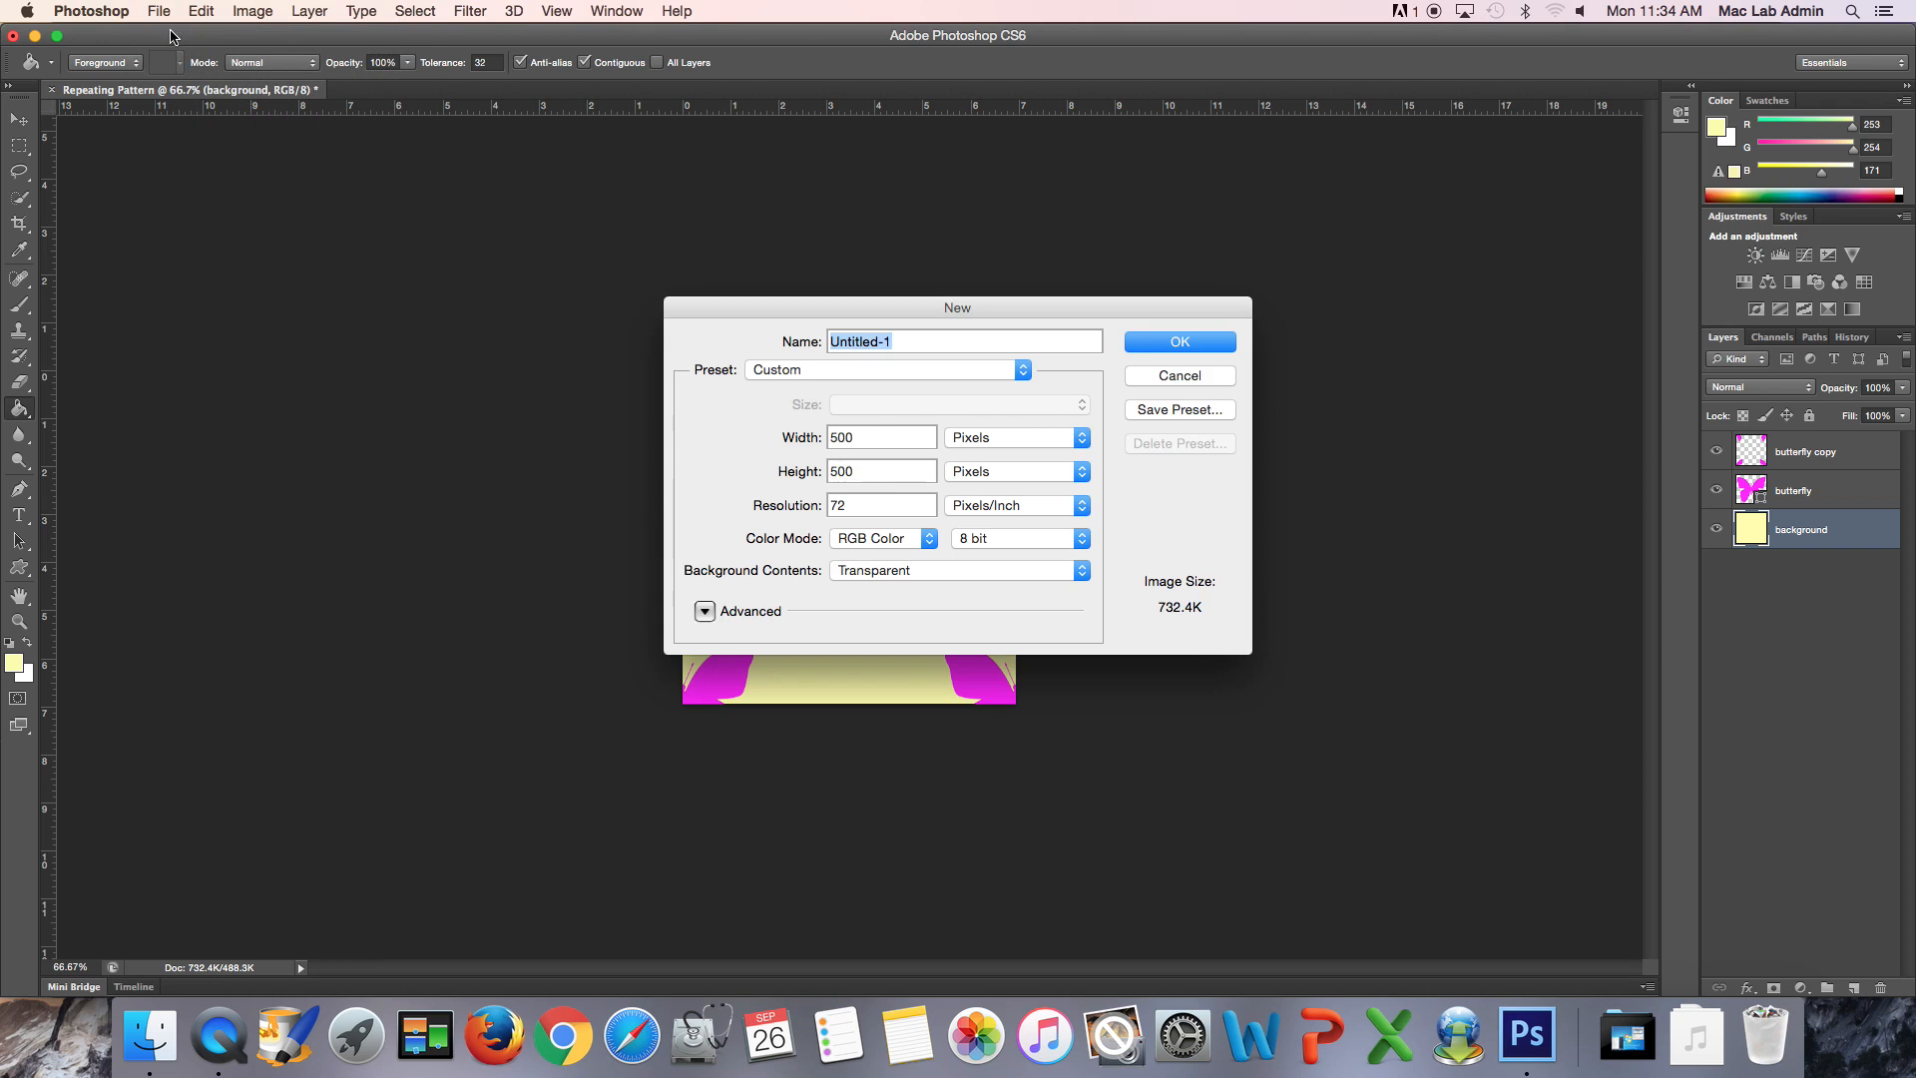
{"action": "type", "text": "webpage sample"}
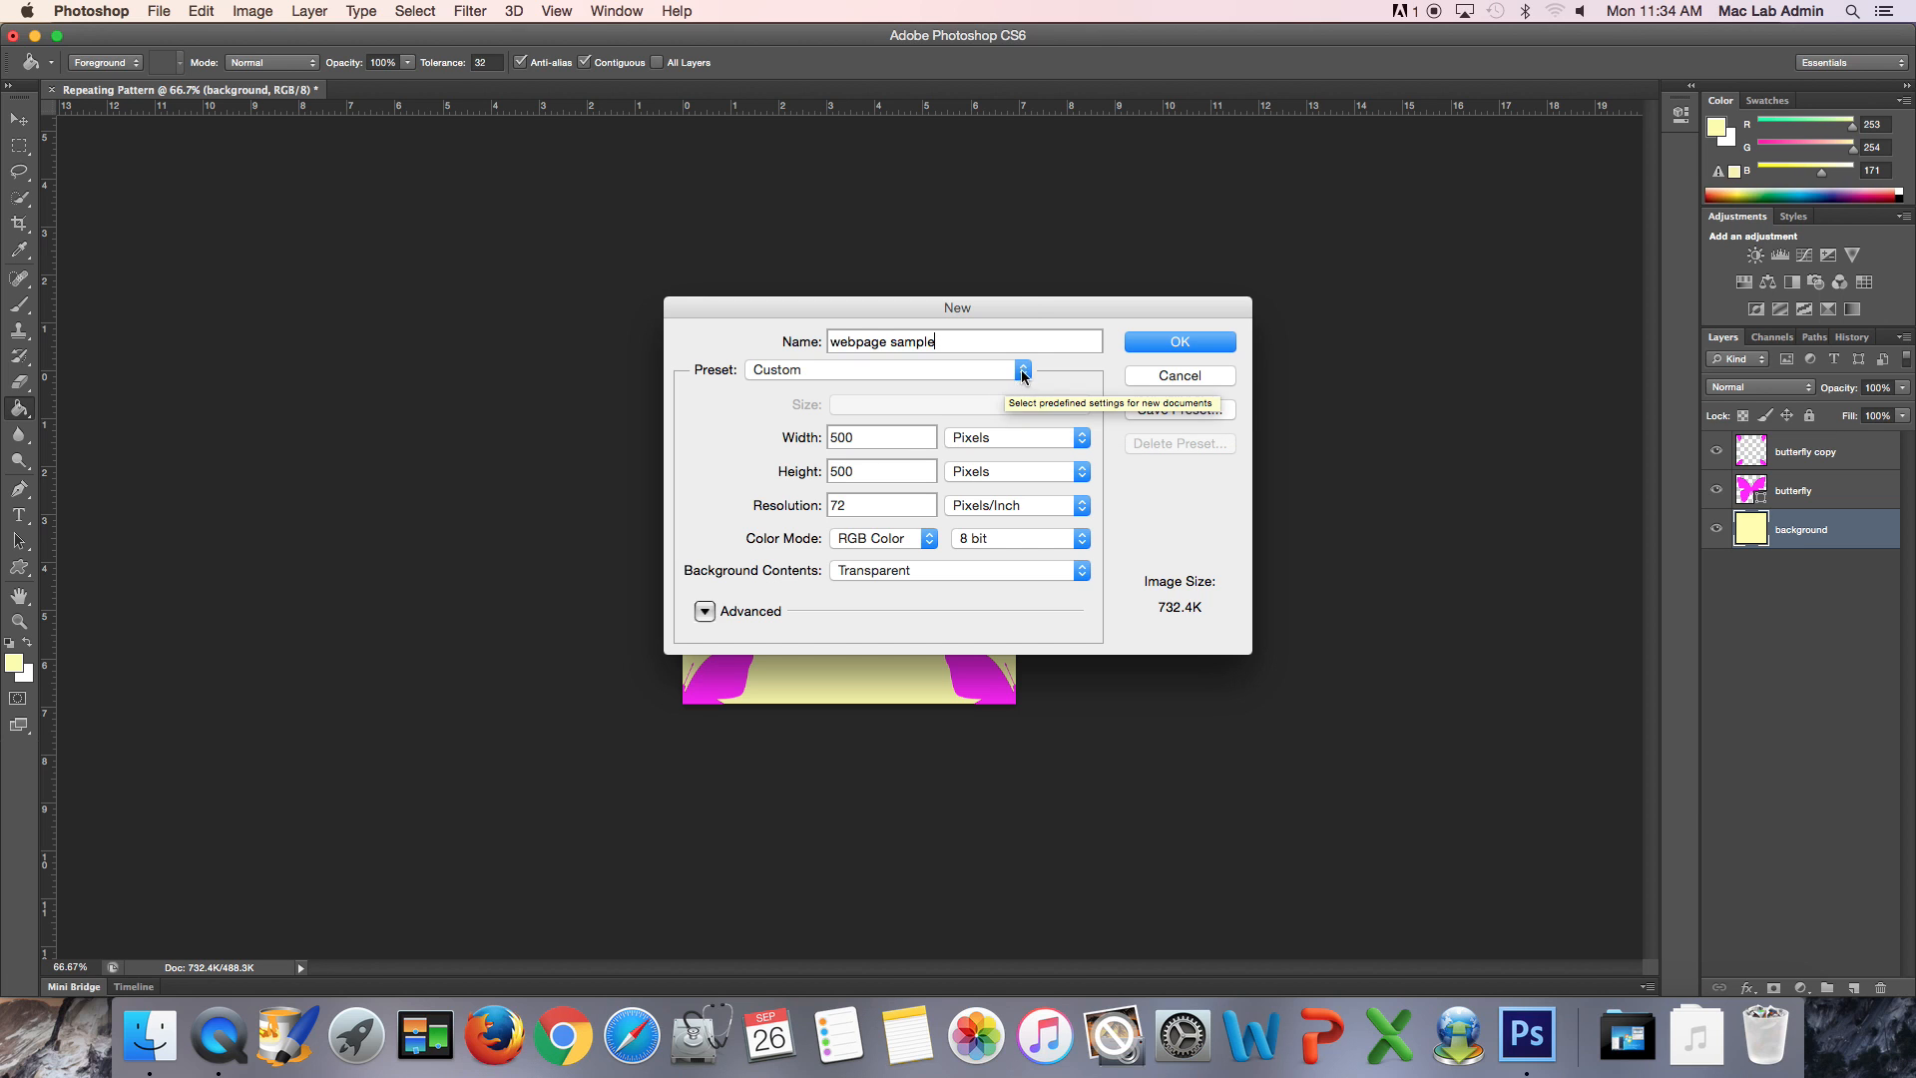
{"action": "left_click", "coordinate": [917, 370]}
{"action": "left_click", "coordinate": [764, 209]}
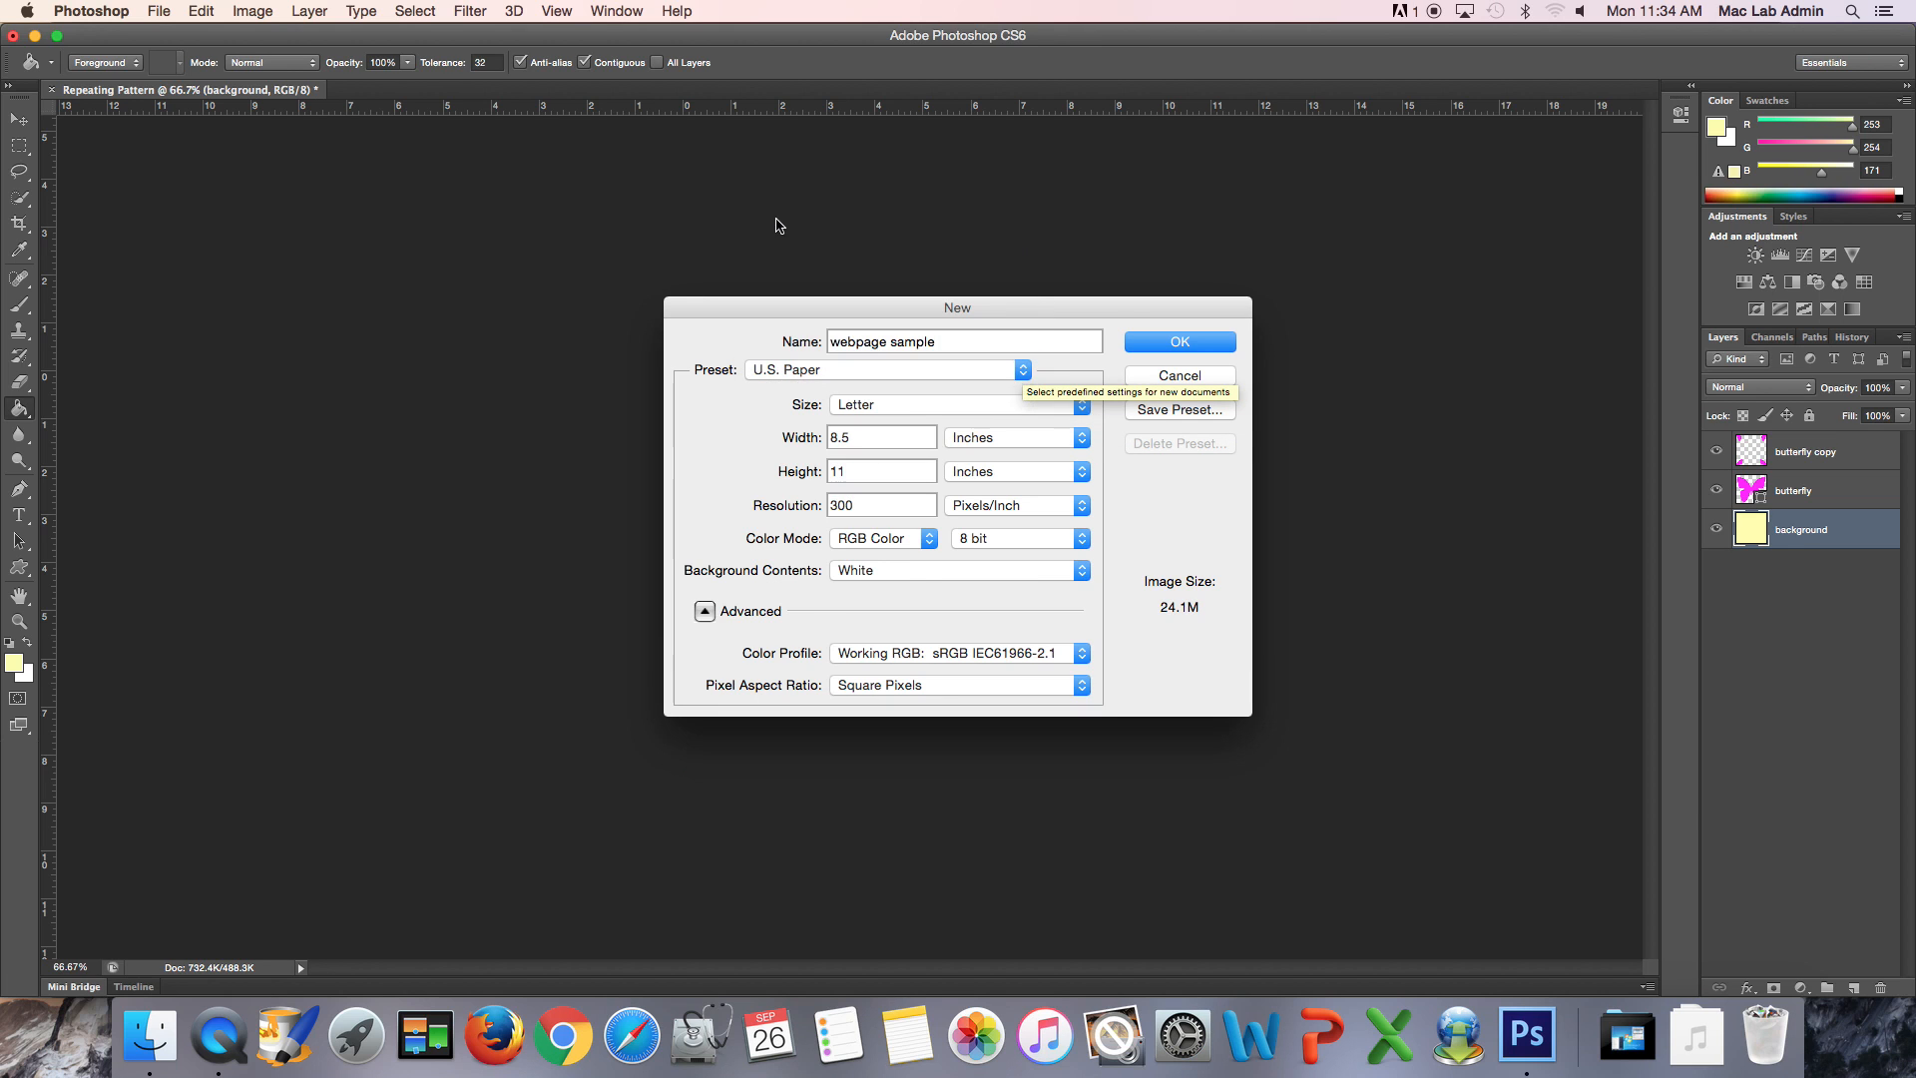
{"action": "left_click", "coordinate": [1179, 344]}
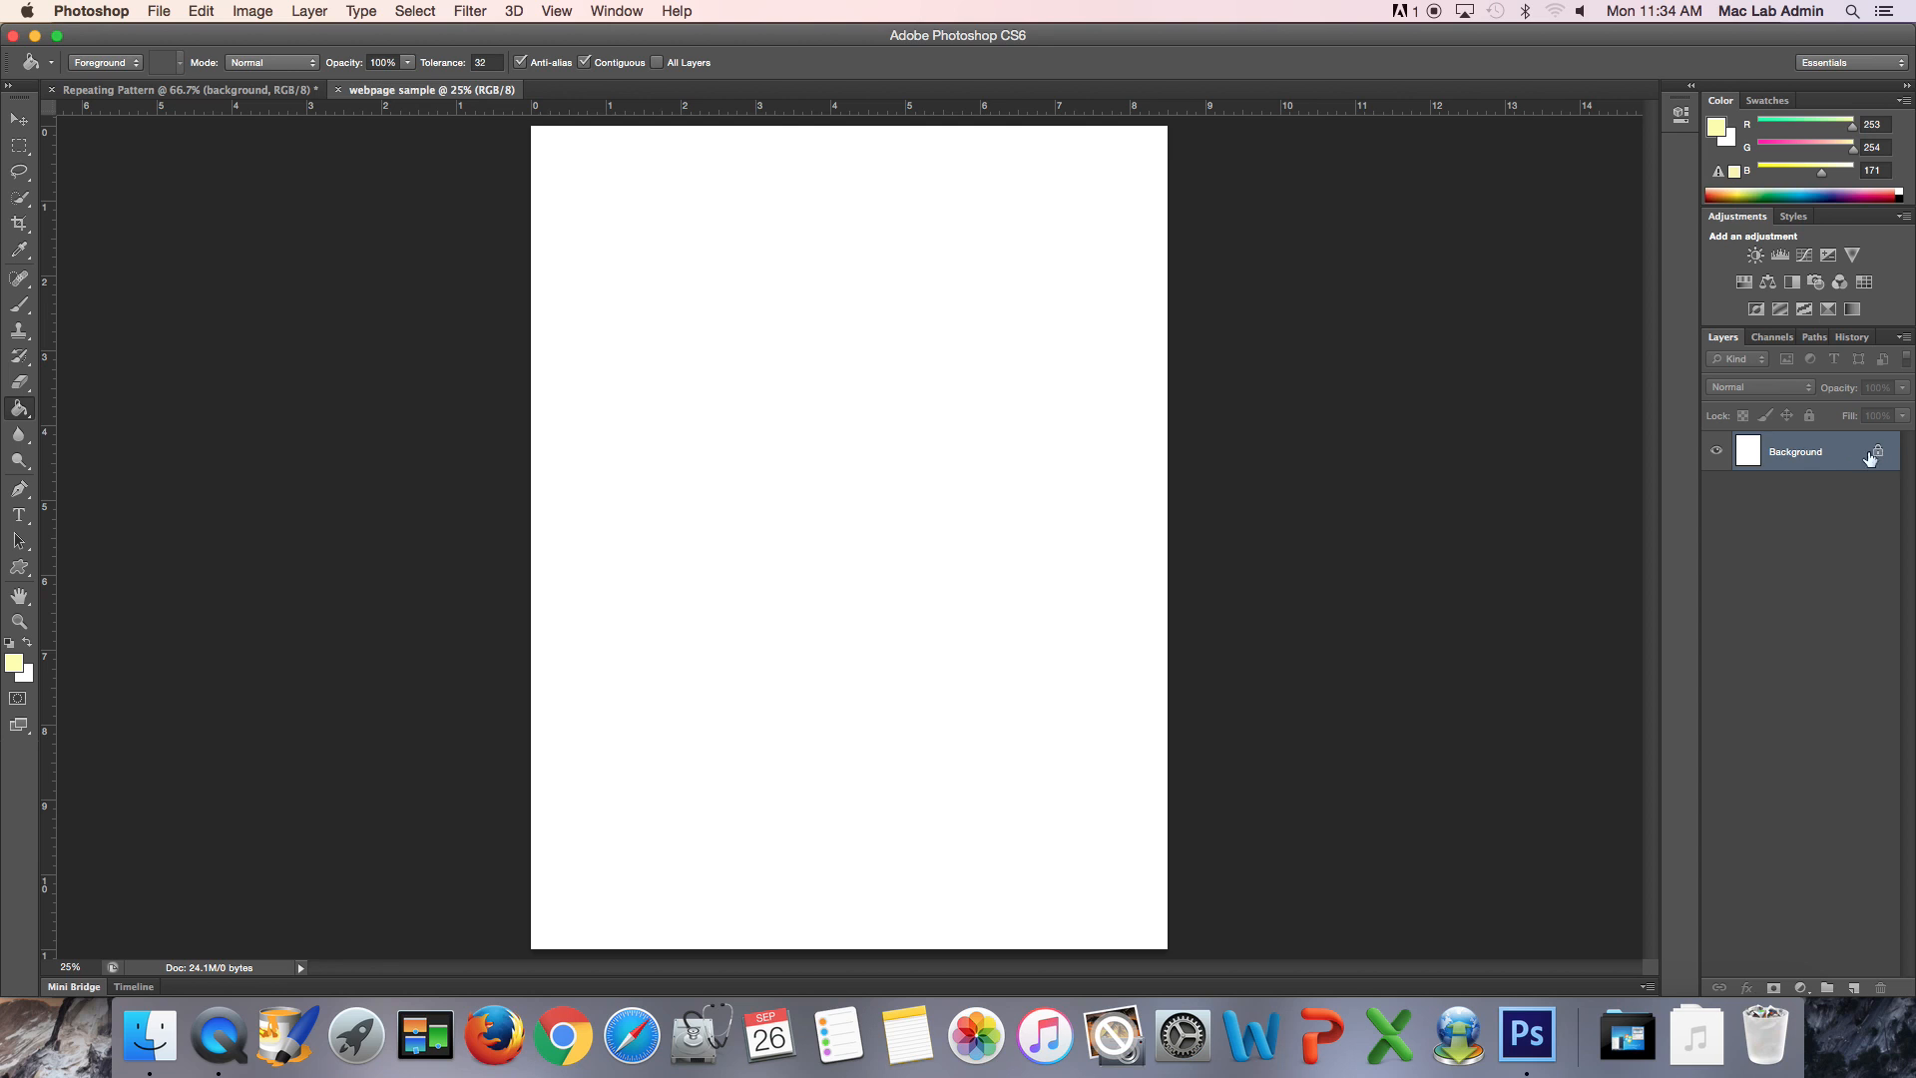
{"action": "double_click", "coordinate": [1808, 459]}
{"action": "key", "text": "Return"}
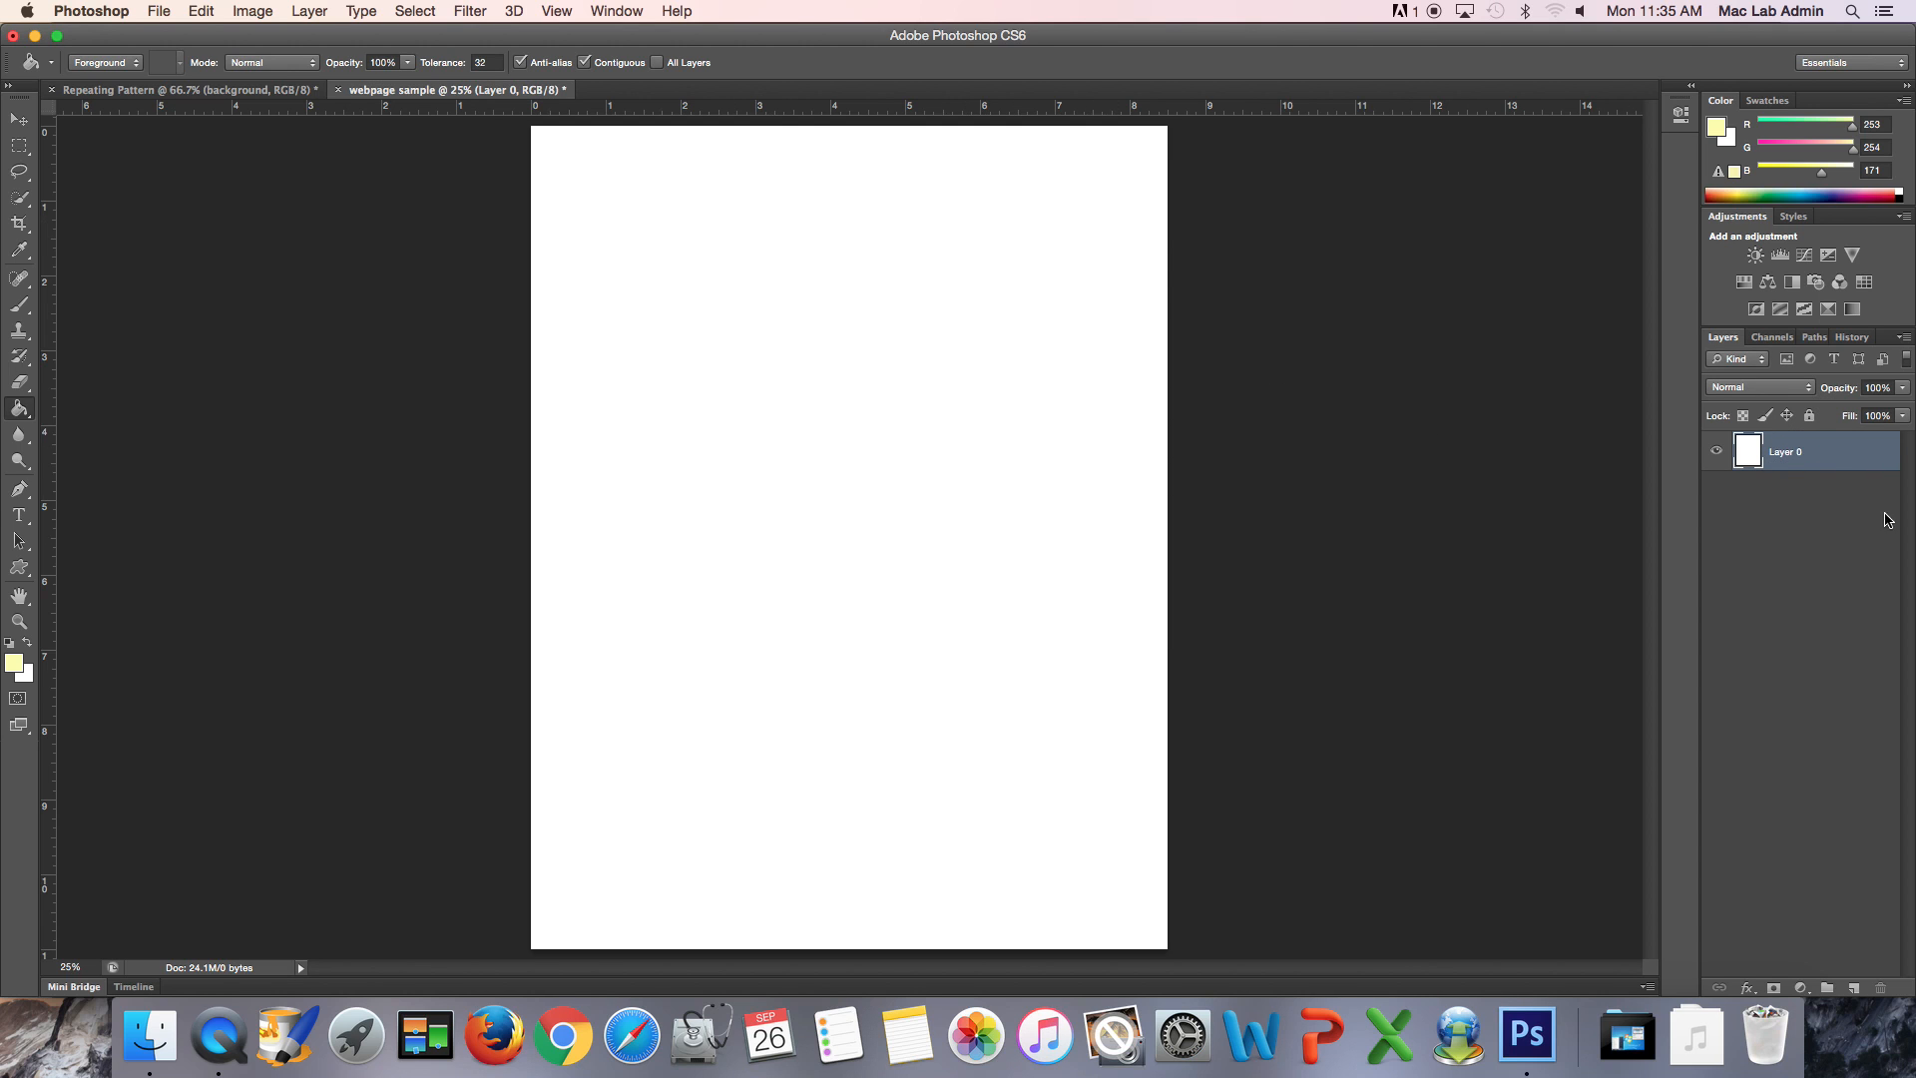
- Try the butterfly pattern as a Pattern Overlay at 81% scale on the full-page white layer
{"action": "double_click", "coordinate": [1864, 459]}
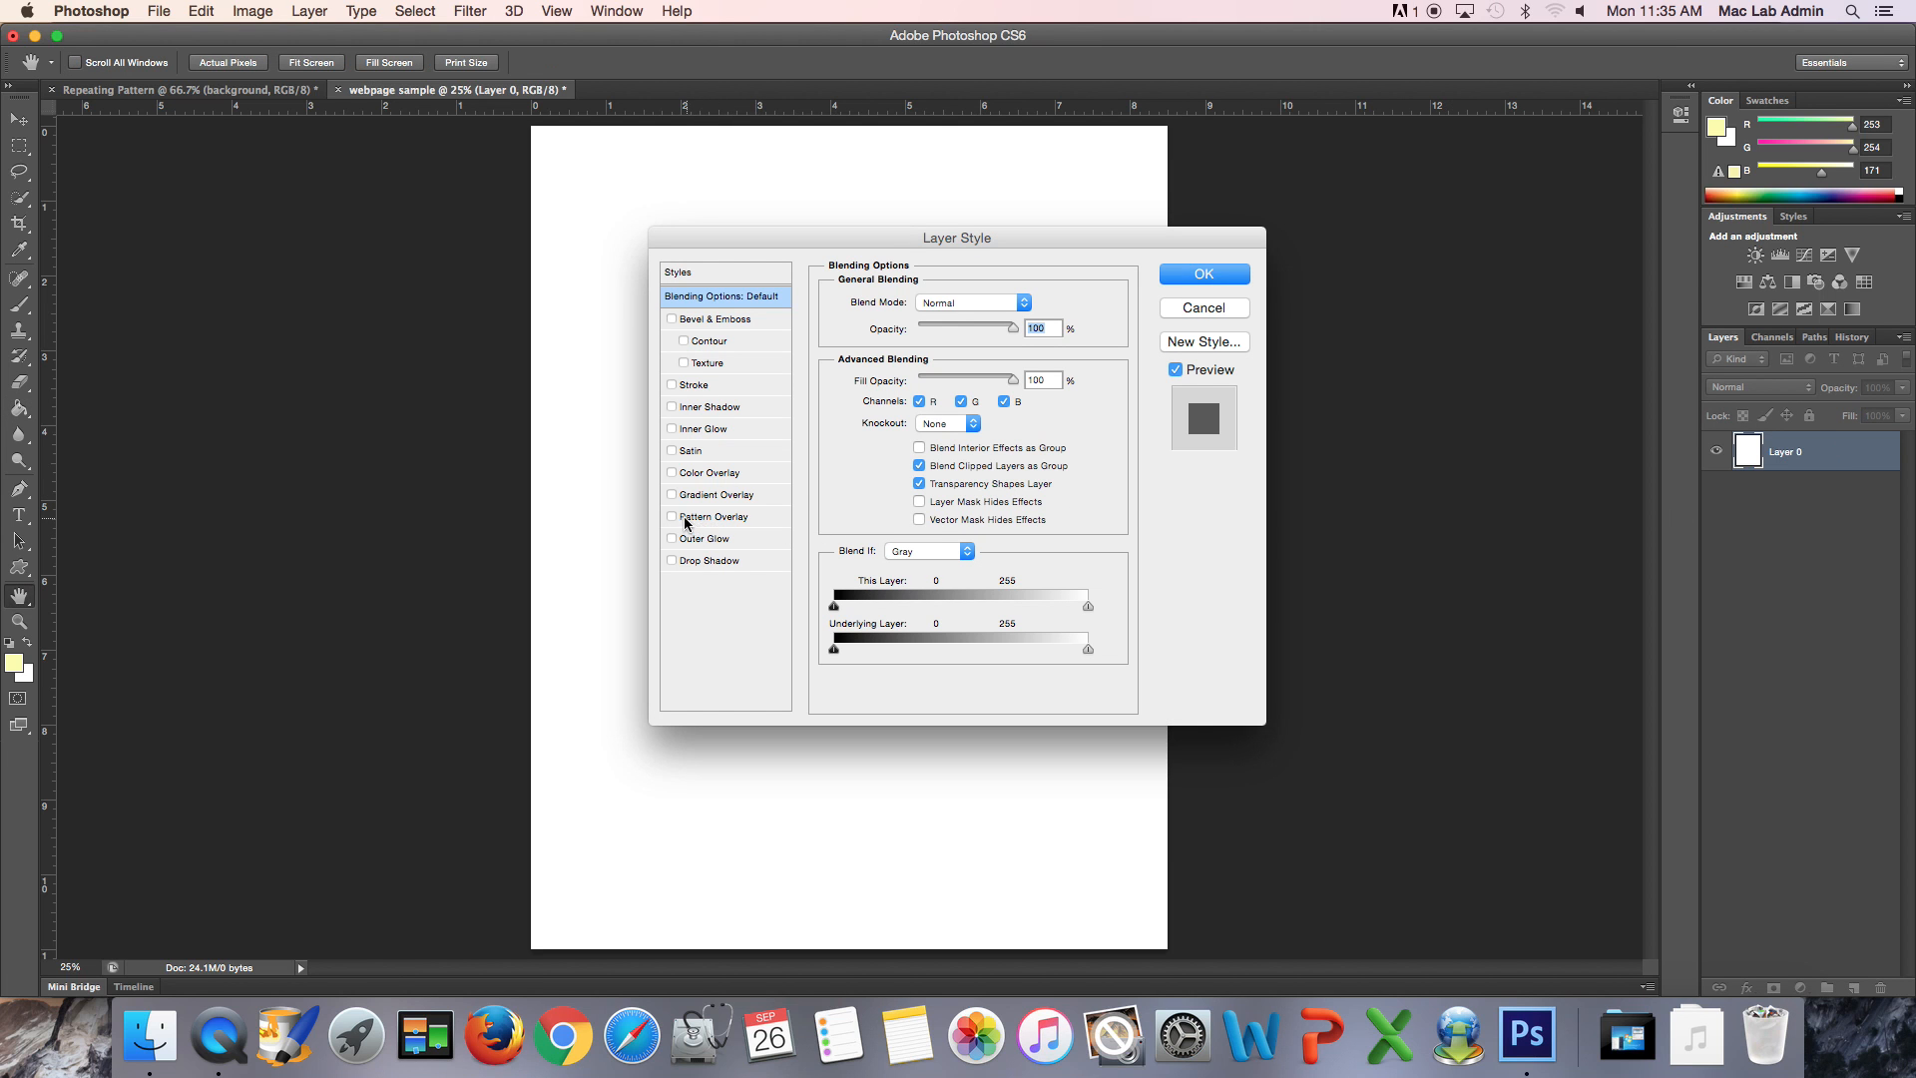
{"action": "left_click", "coordinate": [724, 518]}
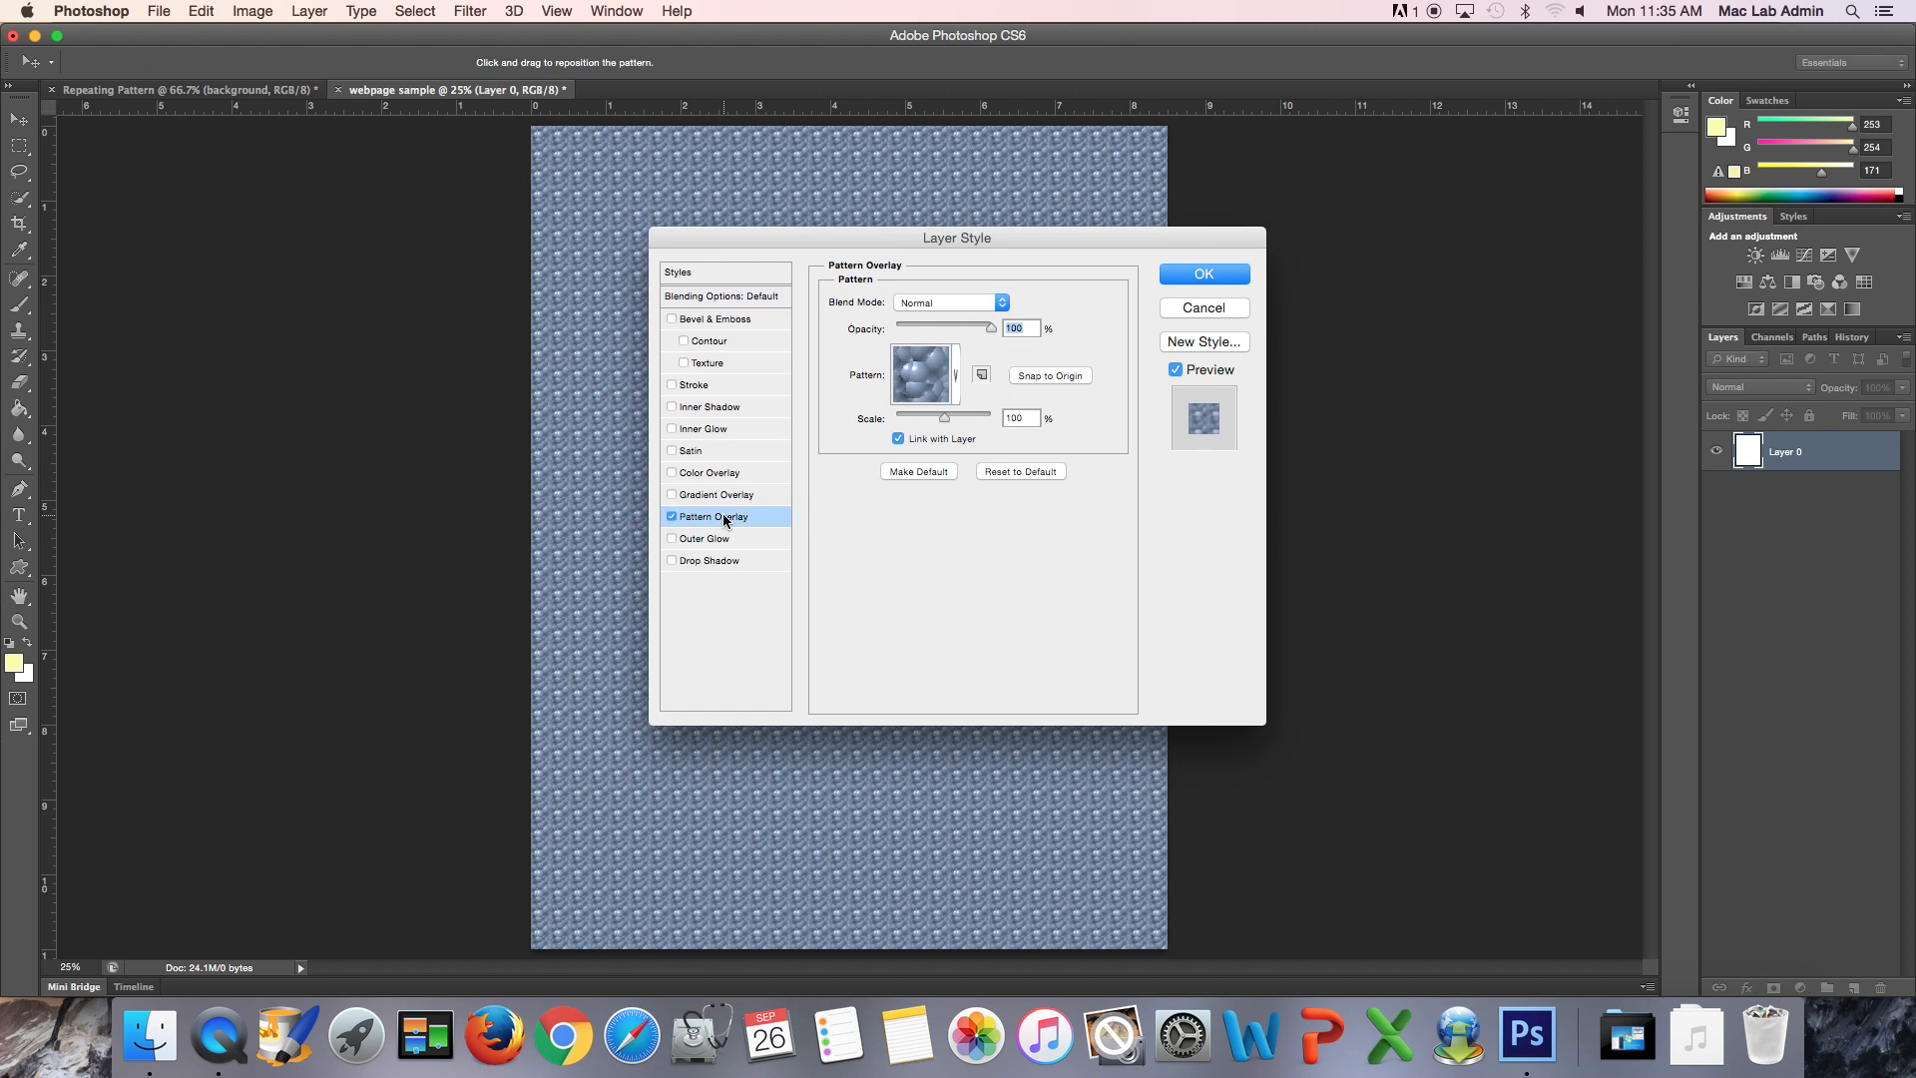
{"action": "left_click_drag", "start_coordinate": [895, 236], "coordinate": [1431, 267]}
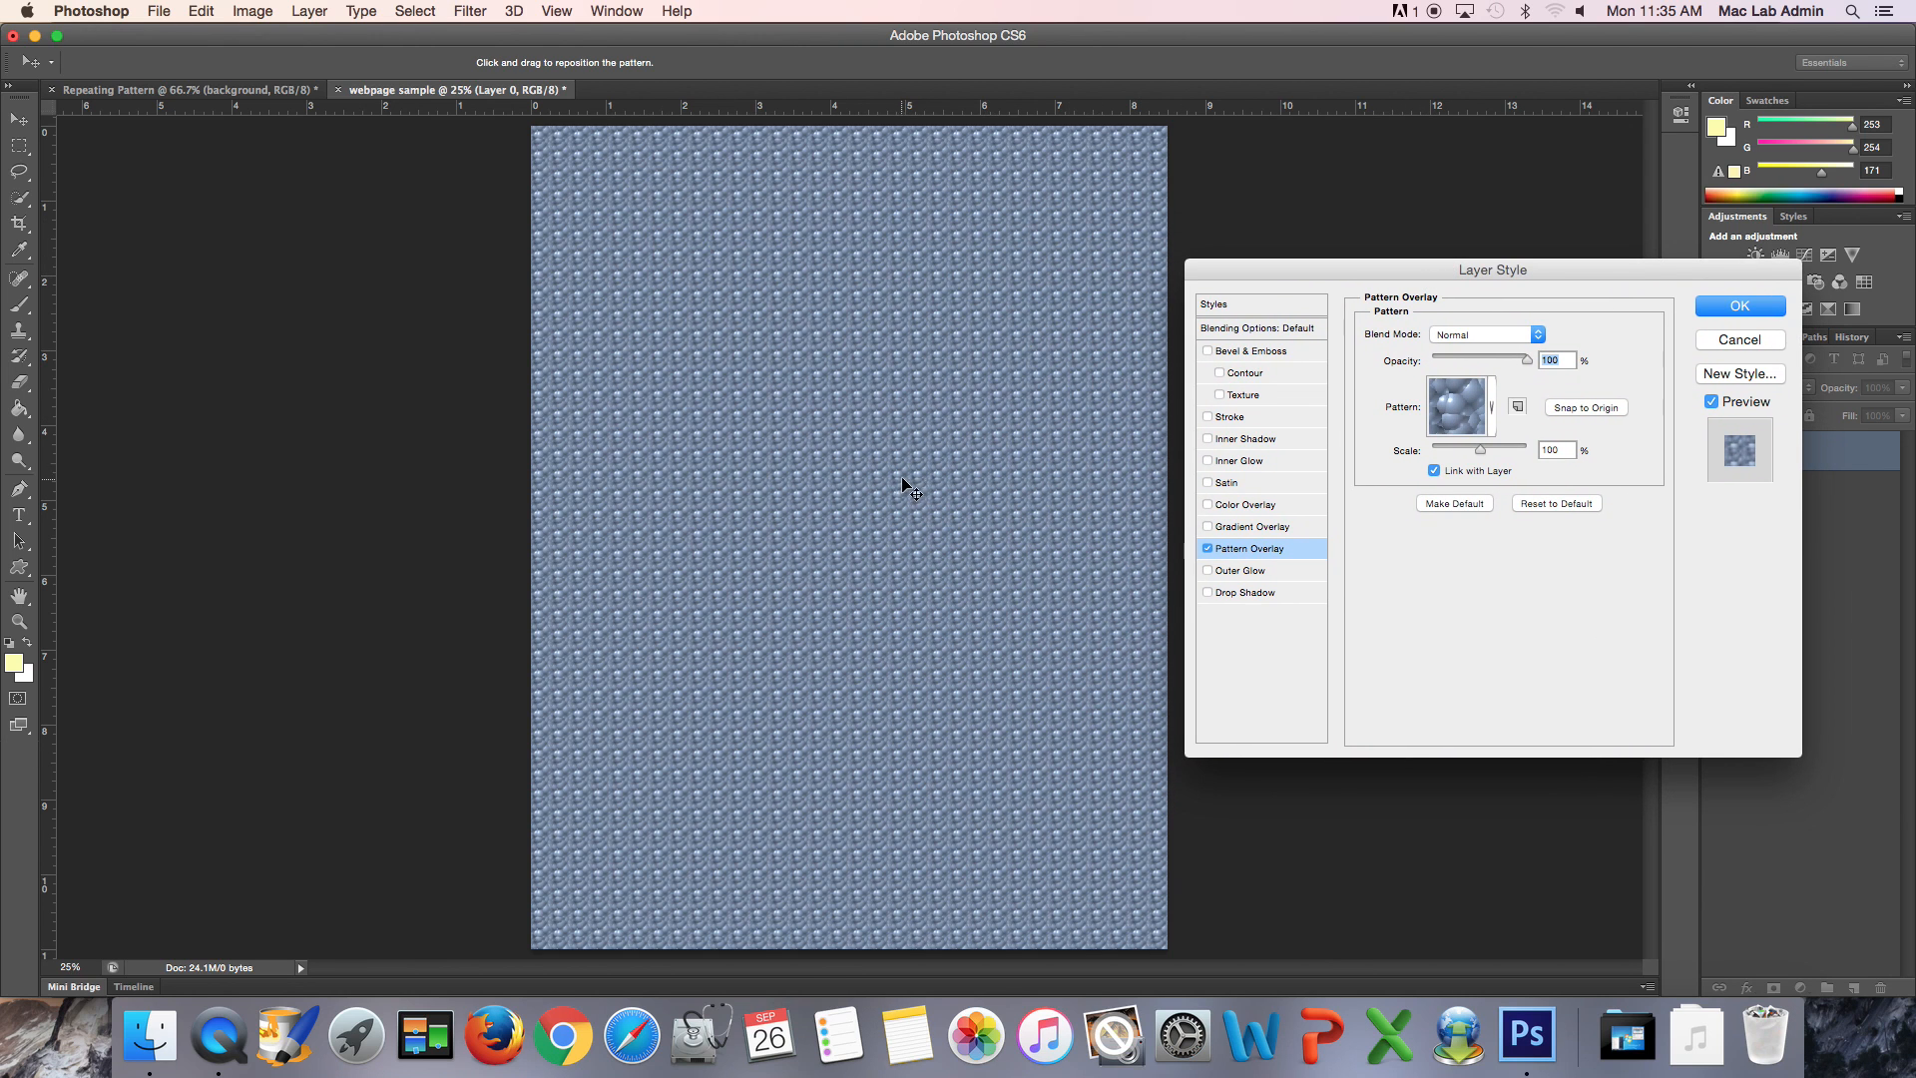
{"action": "left_click", "coordinate": [1495, 422]}
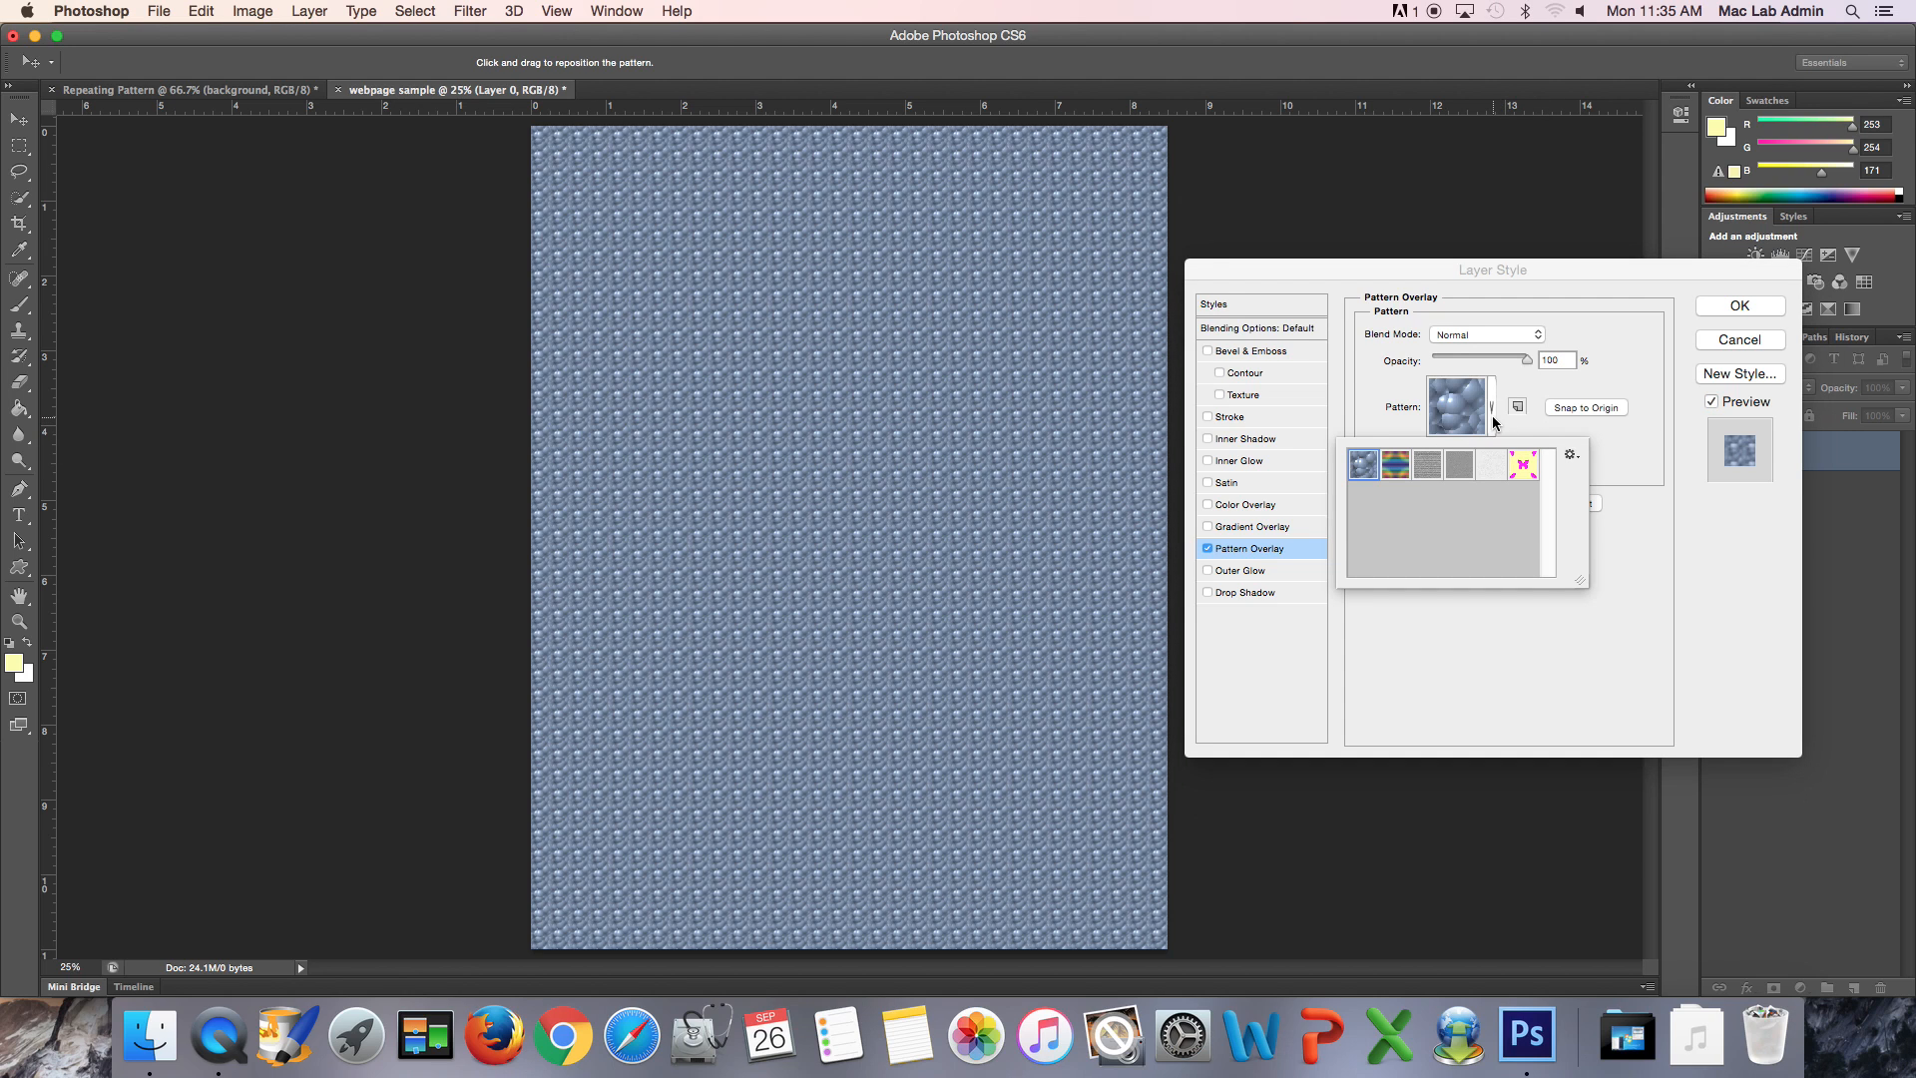
{"action": "left_click", "coordinate": [1525, 469]}
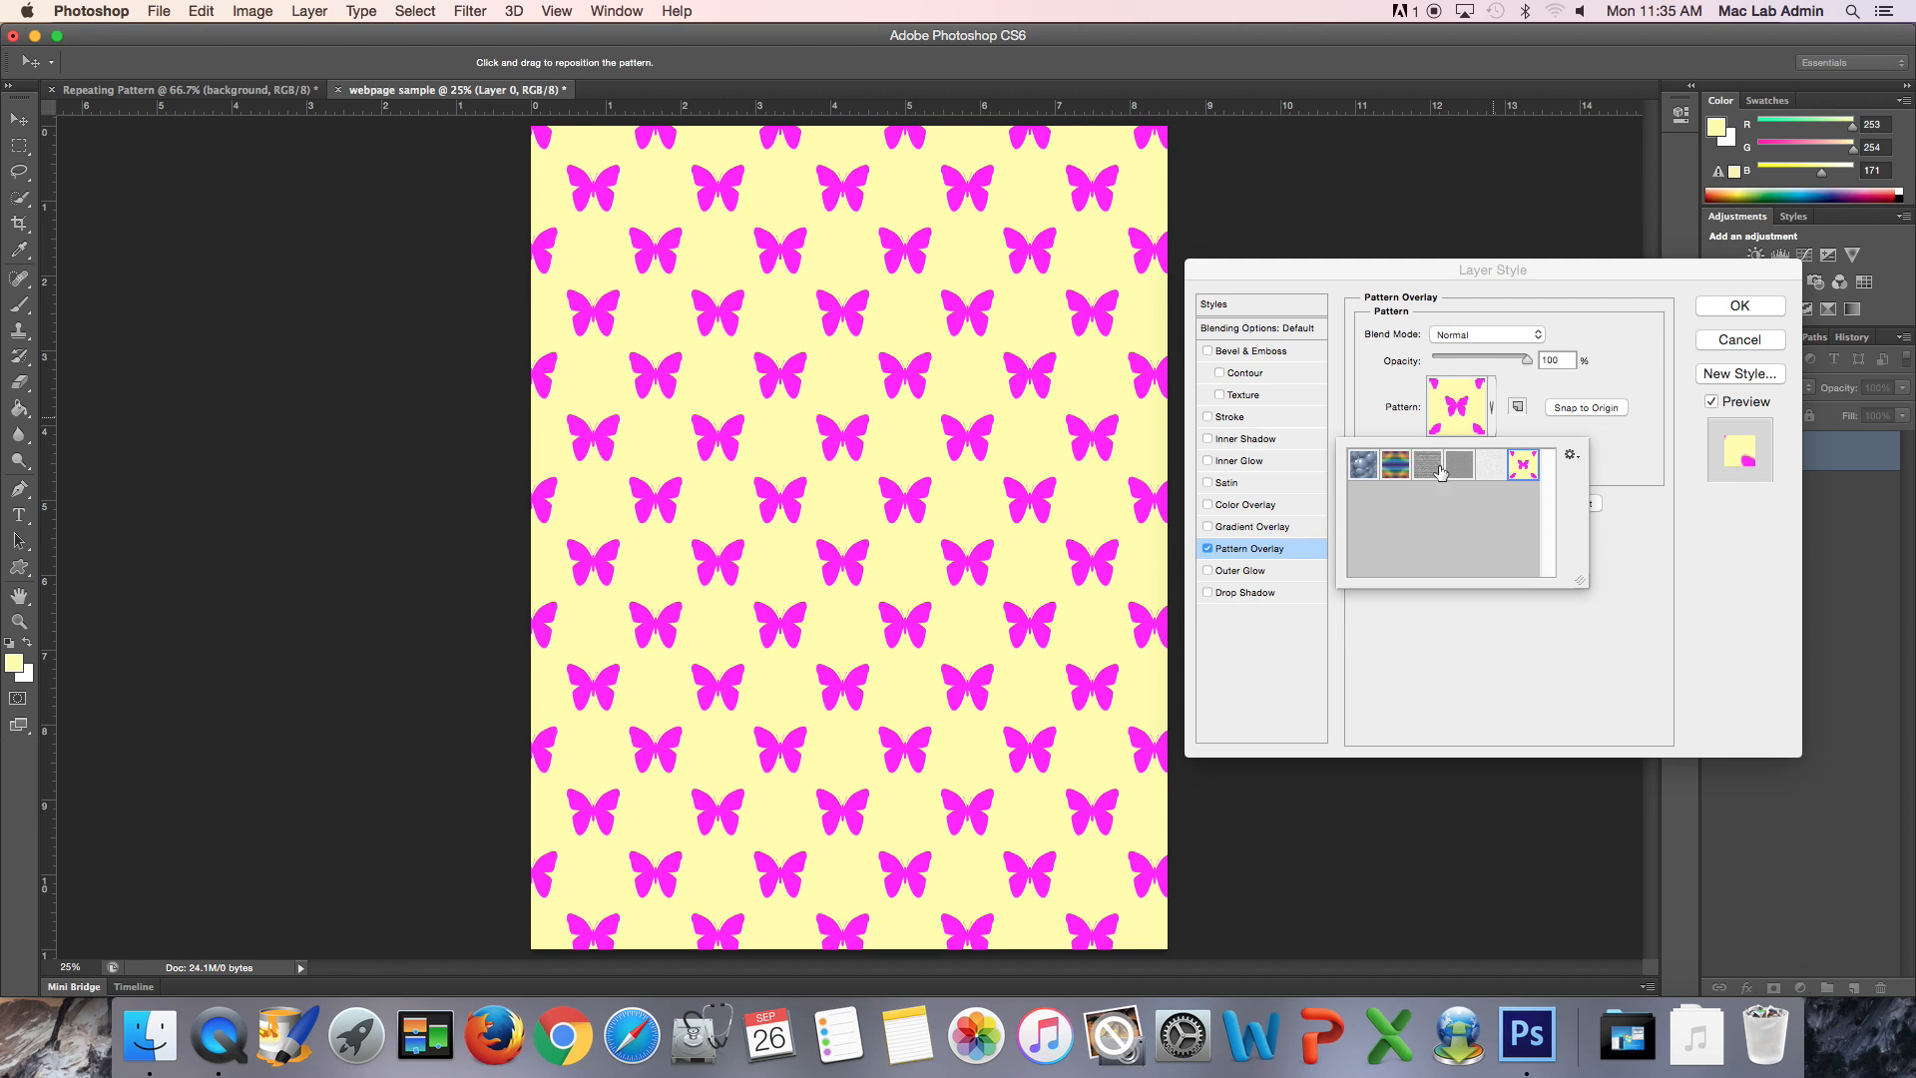
{"action": "left_click", "coordinate": [1567, 294]}
{"action": "mouse_move", "coordinate": [1481, 451]}
{"action": "left_mouse_down"}
{"action": "mouse_move", "coordinate": [1441, 455]}
{"action": "mouse_move", "coordinate": [1504, 455]}
{"action": "mouse_move", "coordinate": [1473, 459]}
{"action": "left_mouse_up"}
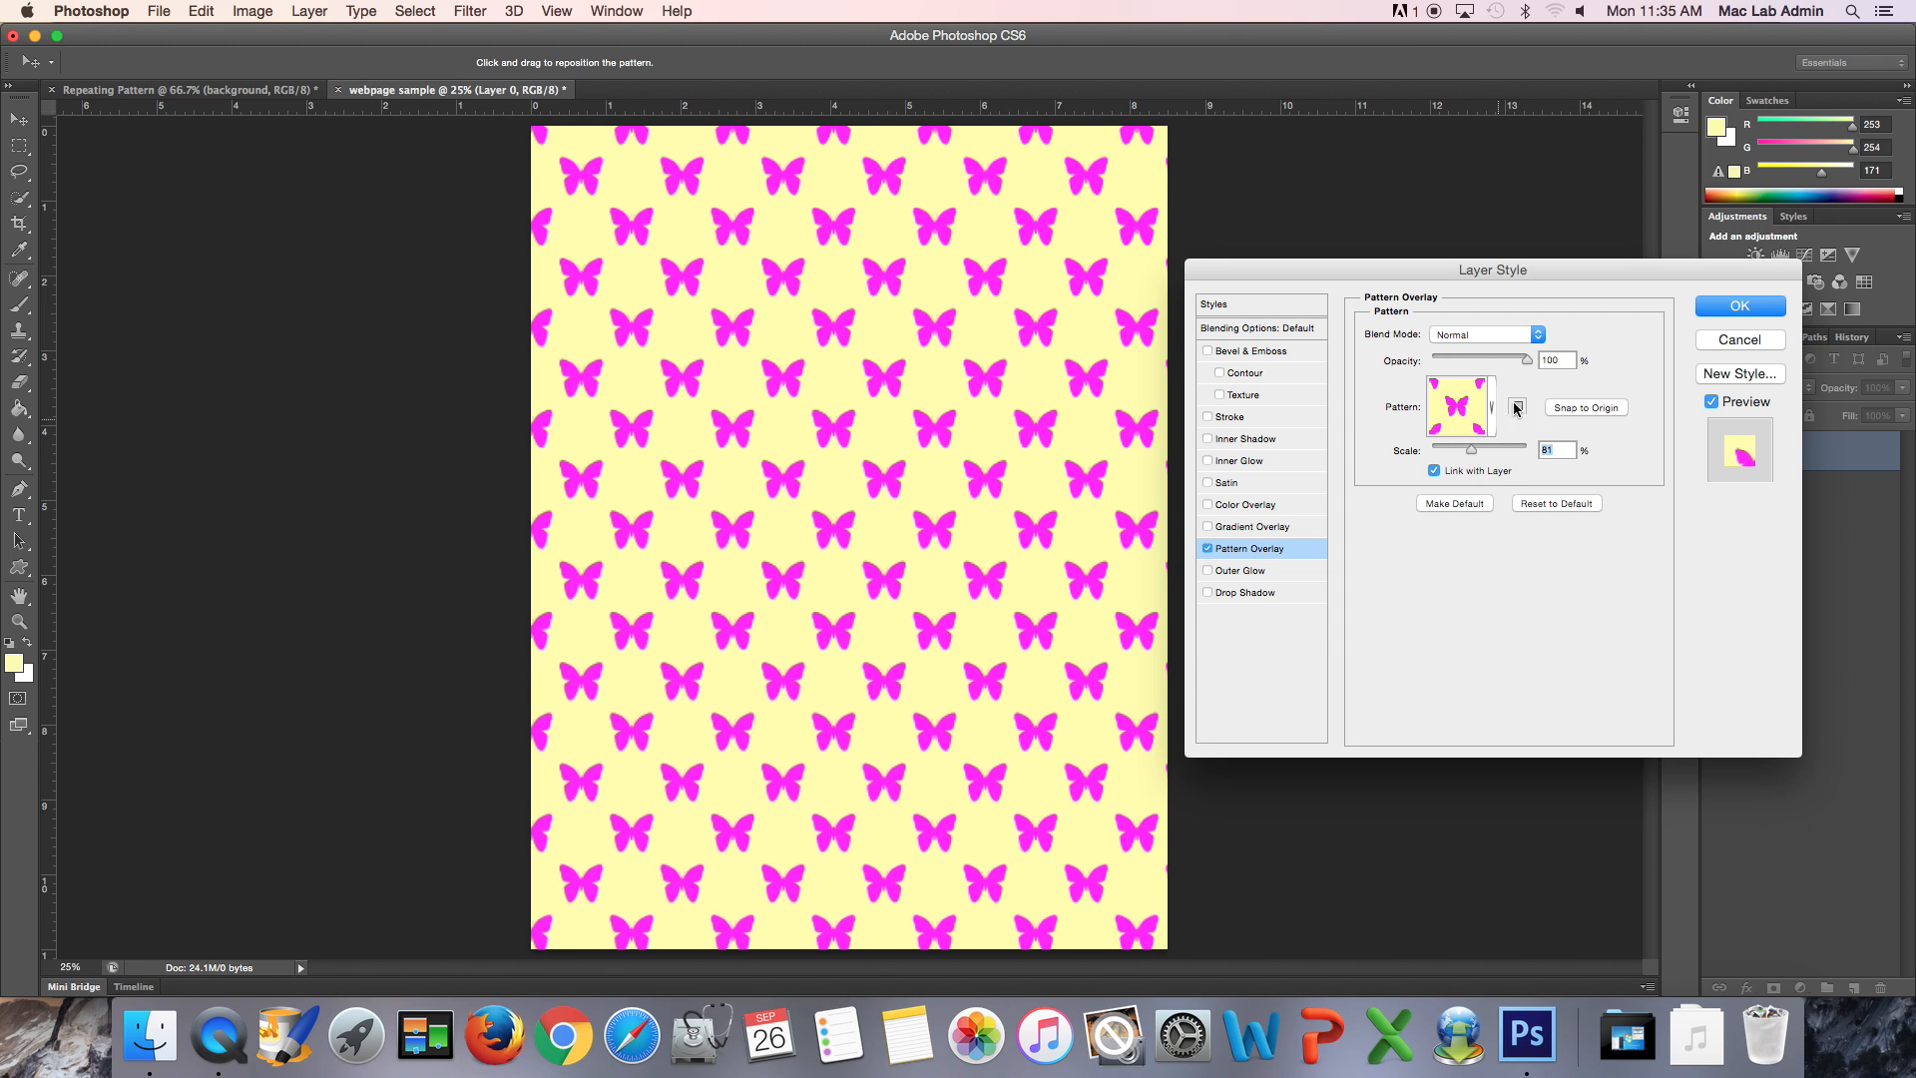
{"action": "left_click", "coordinate": [1739, 340]}
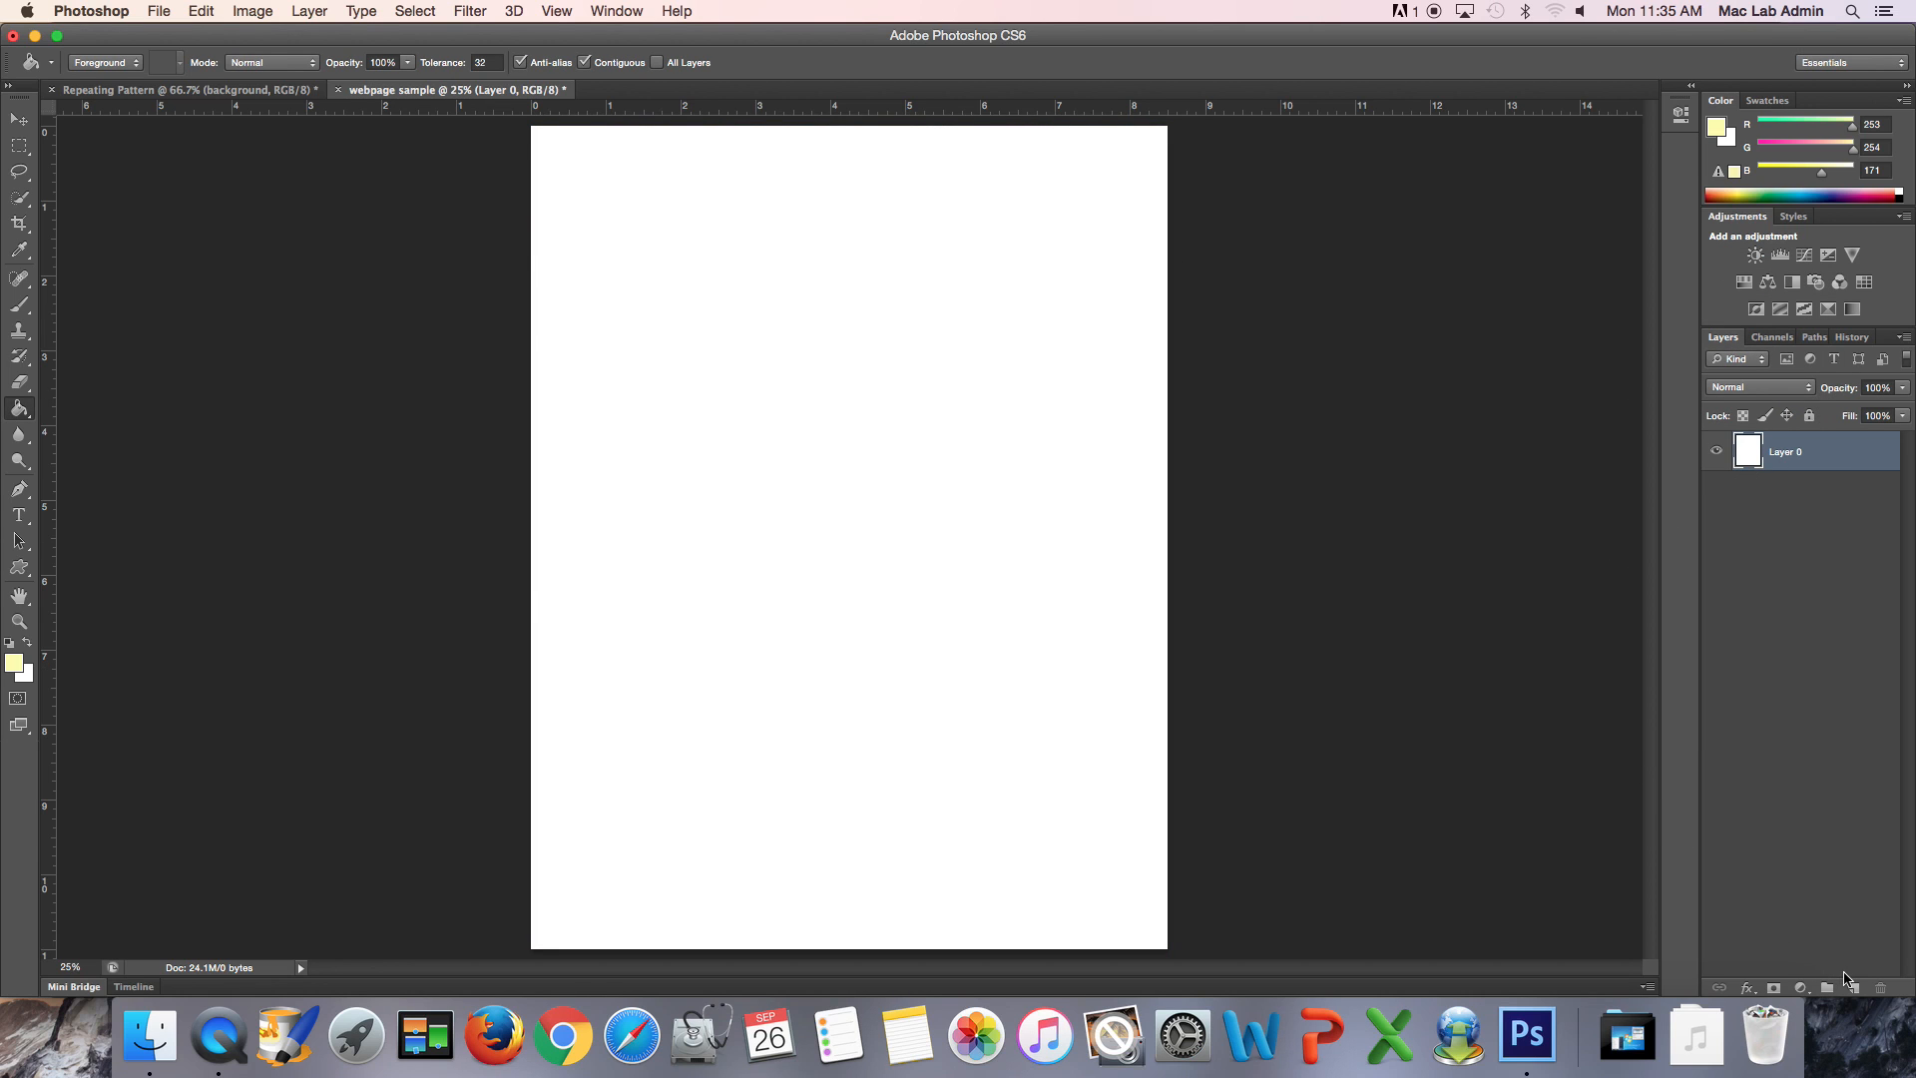
- Draw a blue circle about 1112 px in diameter with the Ellipse tool and move it nearer the page's centre
{"action": "left_click", "coordinate": [20, 567]}
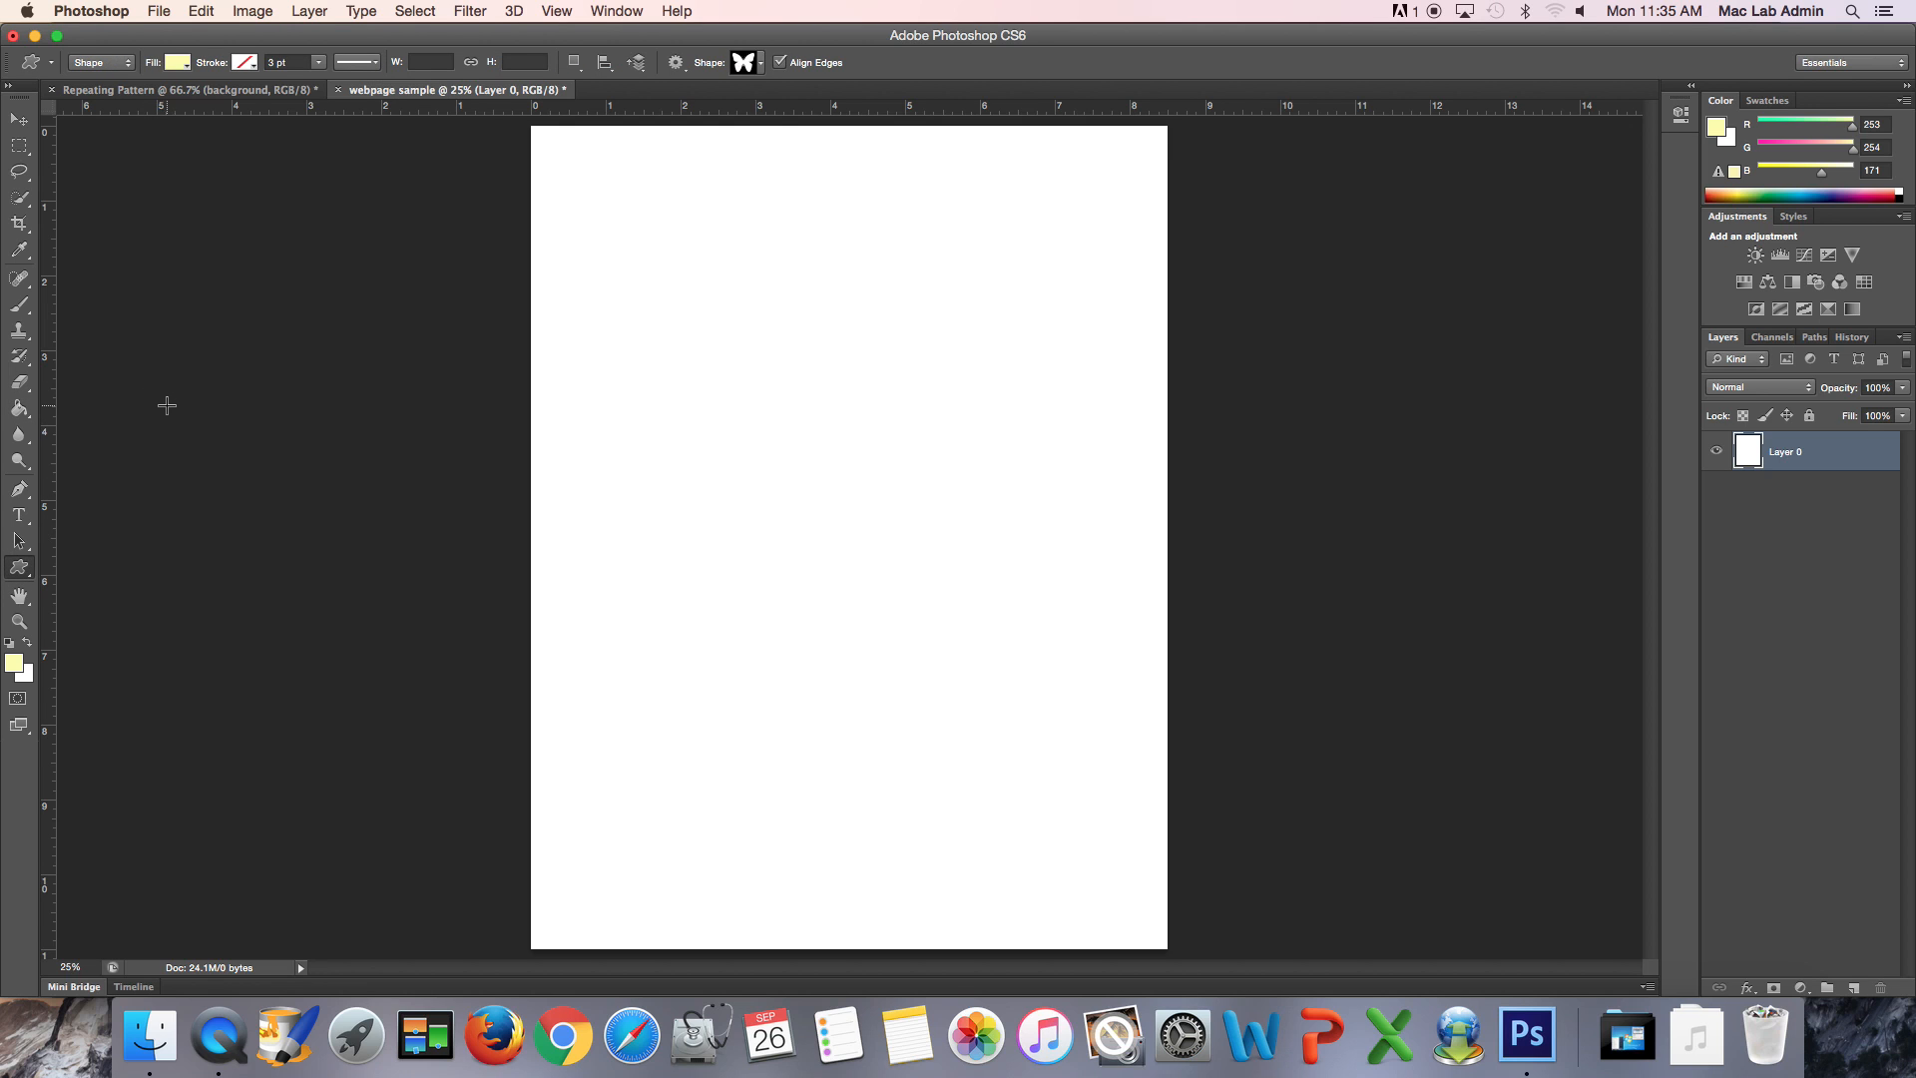
{"action": "left_click_drag", "start_coordinate": [22, 566], "coordinate": [70, 600]}
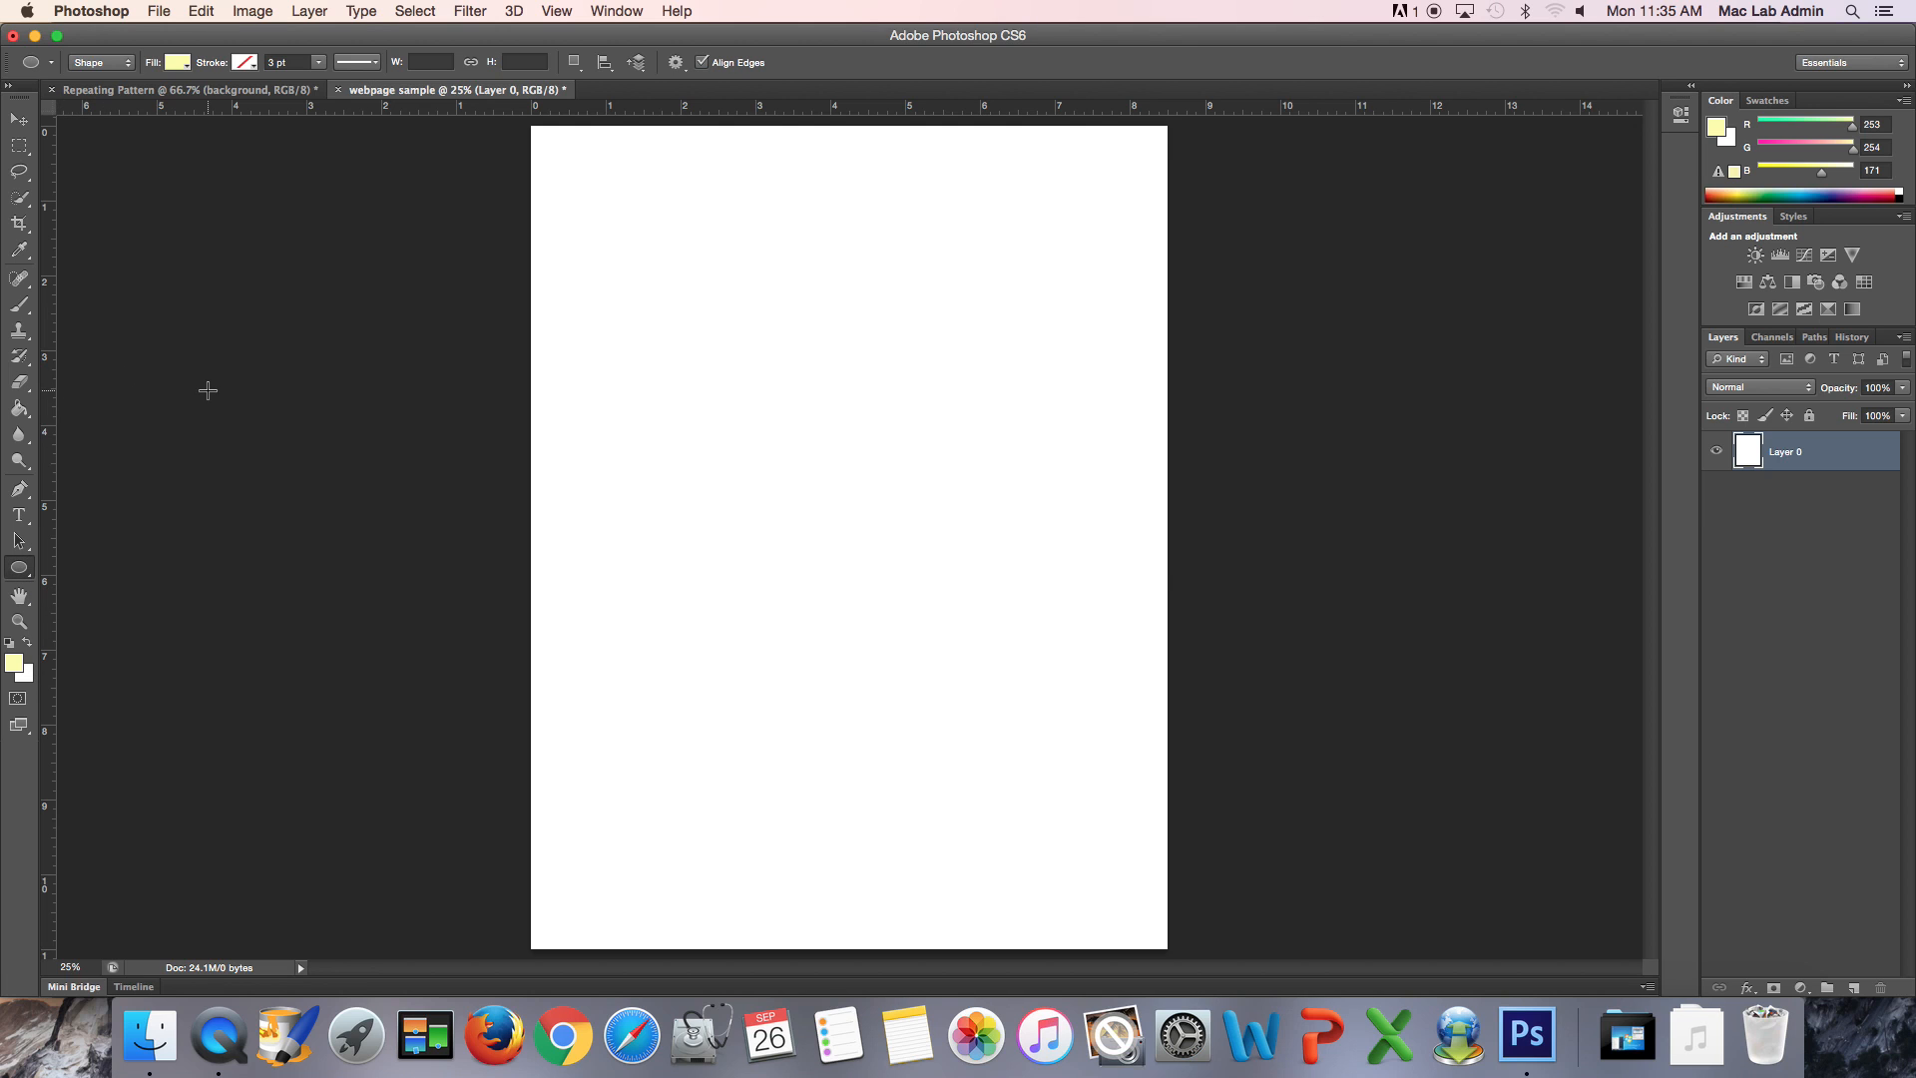
{"action": "left_click", "coordinate": [178, 63]}
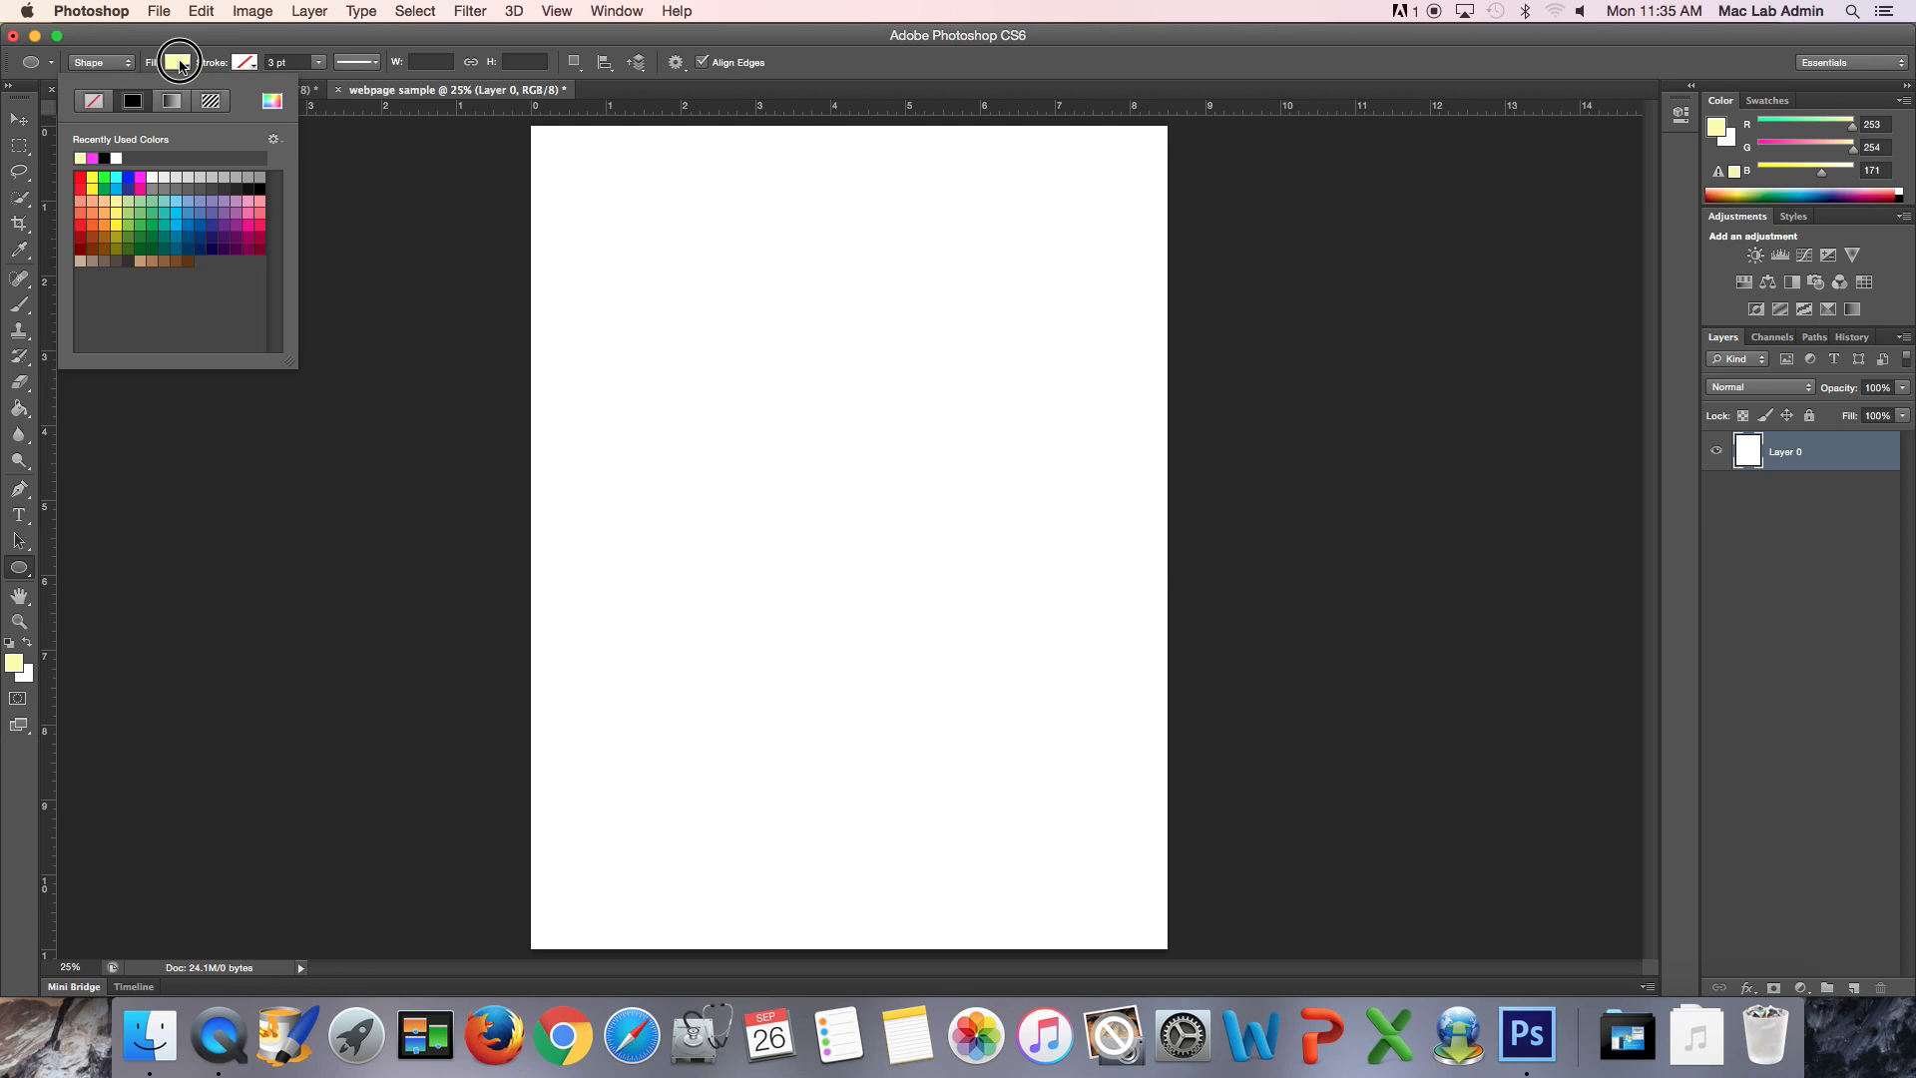
{"action": "left_click", "coordinate": [128, 178]}
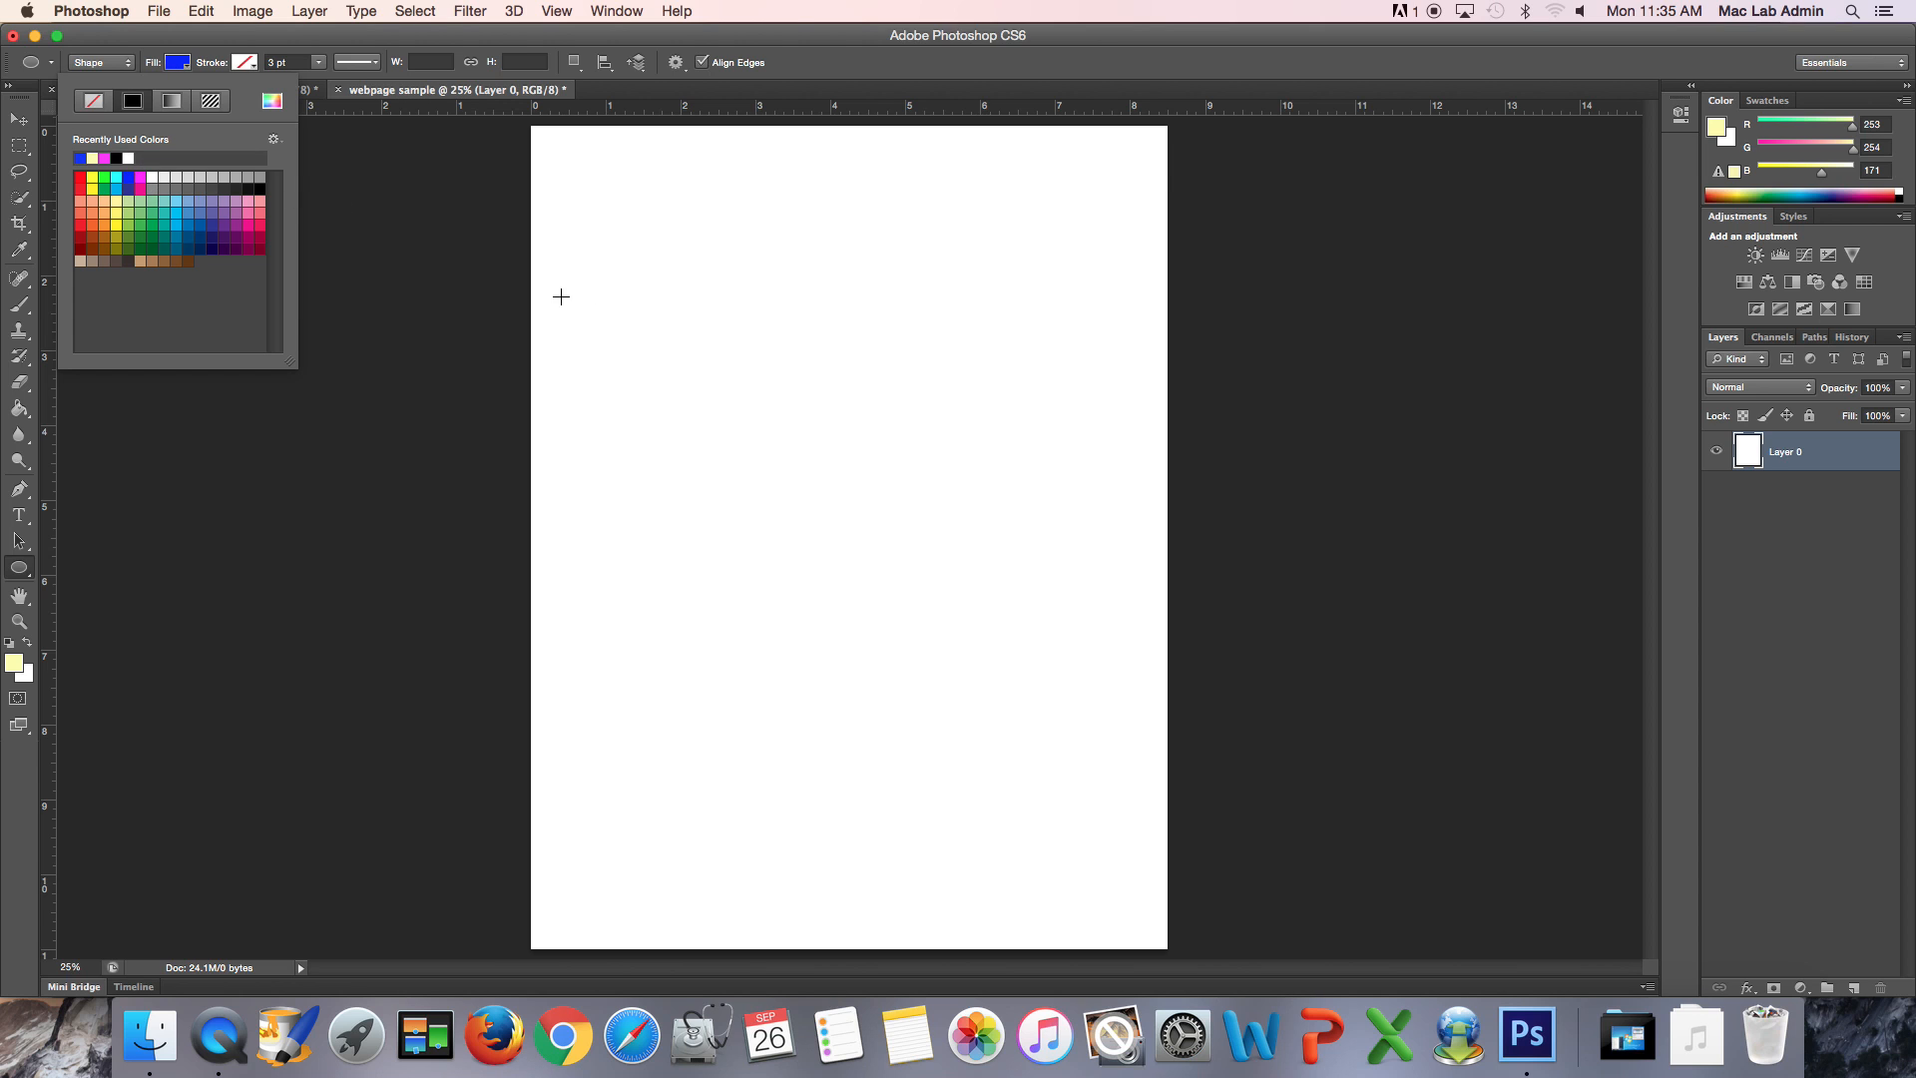
{"action": "left_click_drag", "start_coordinate": [728, 330], "coordinate": [1001, 692]}
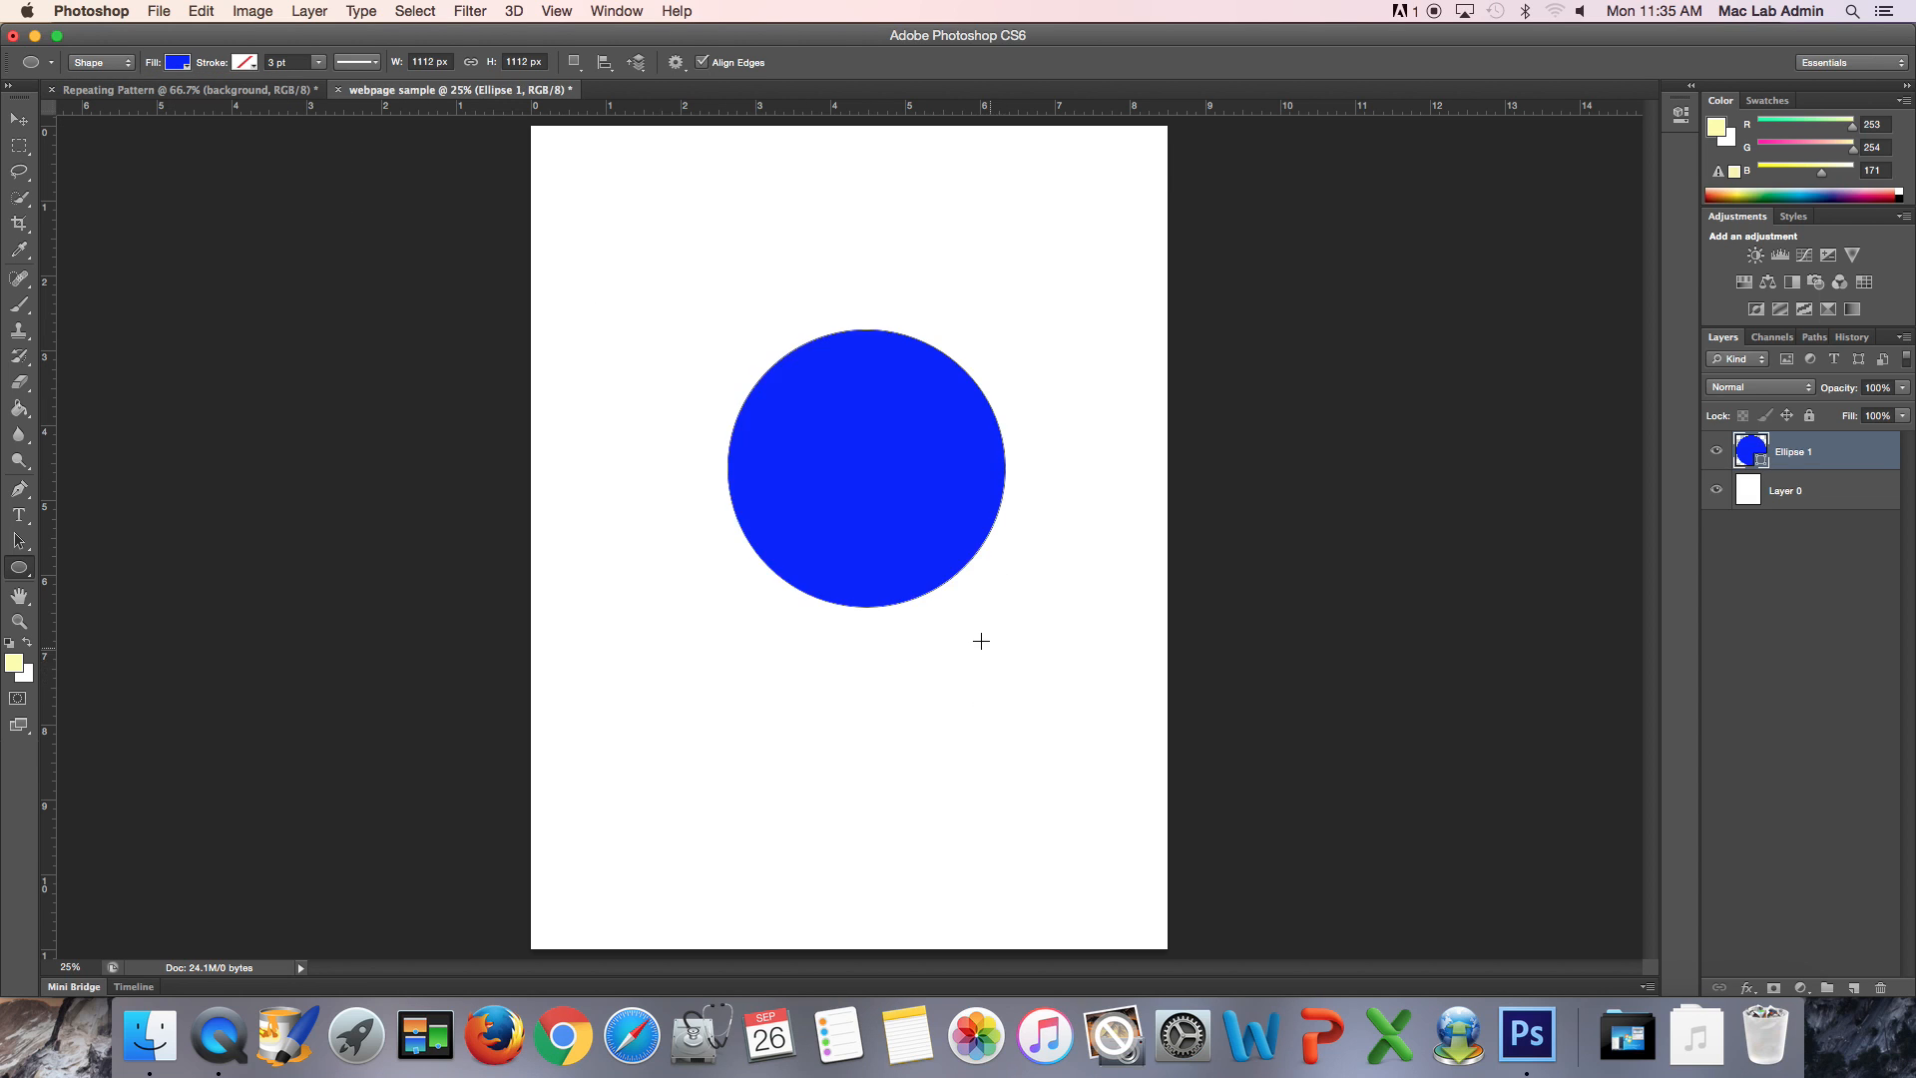
{"action": "key", "text": "v"}
{"action": "left_click_drag", "start_coordinate": [893, 479], "coordinate": [870, 505]}
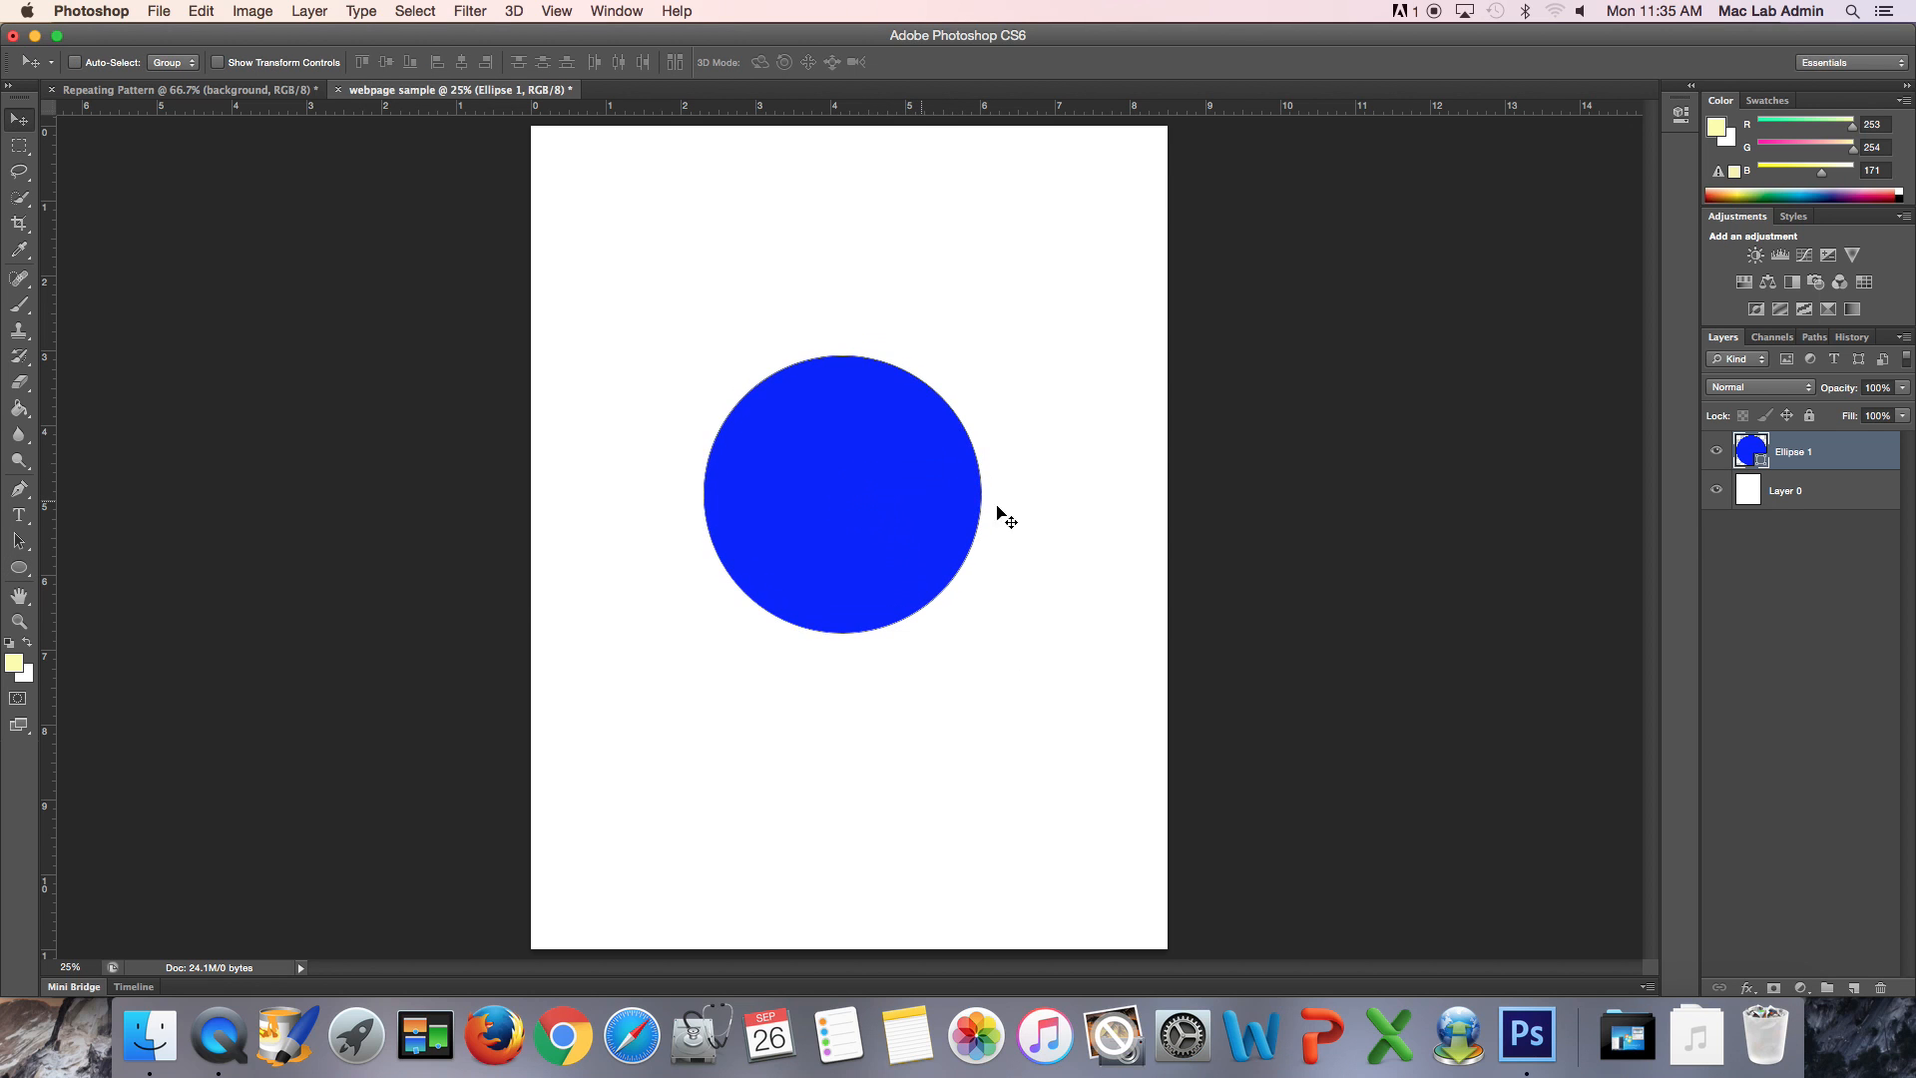
- Apply a Pattern Overlay of the butterfly pattern at 81% scale to the circle and shift the circle slightly upward
{"action": "double_click", "coordinate": [1869, 459]}
{"action": "left_click", "coordinate": [1287, 549]}
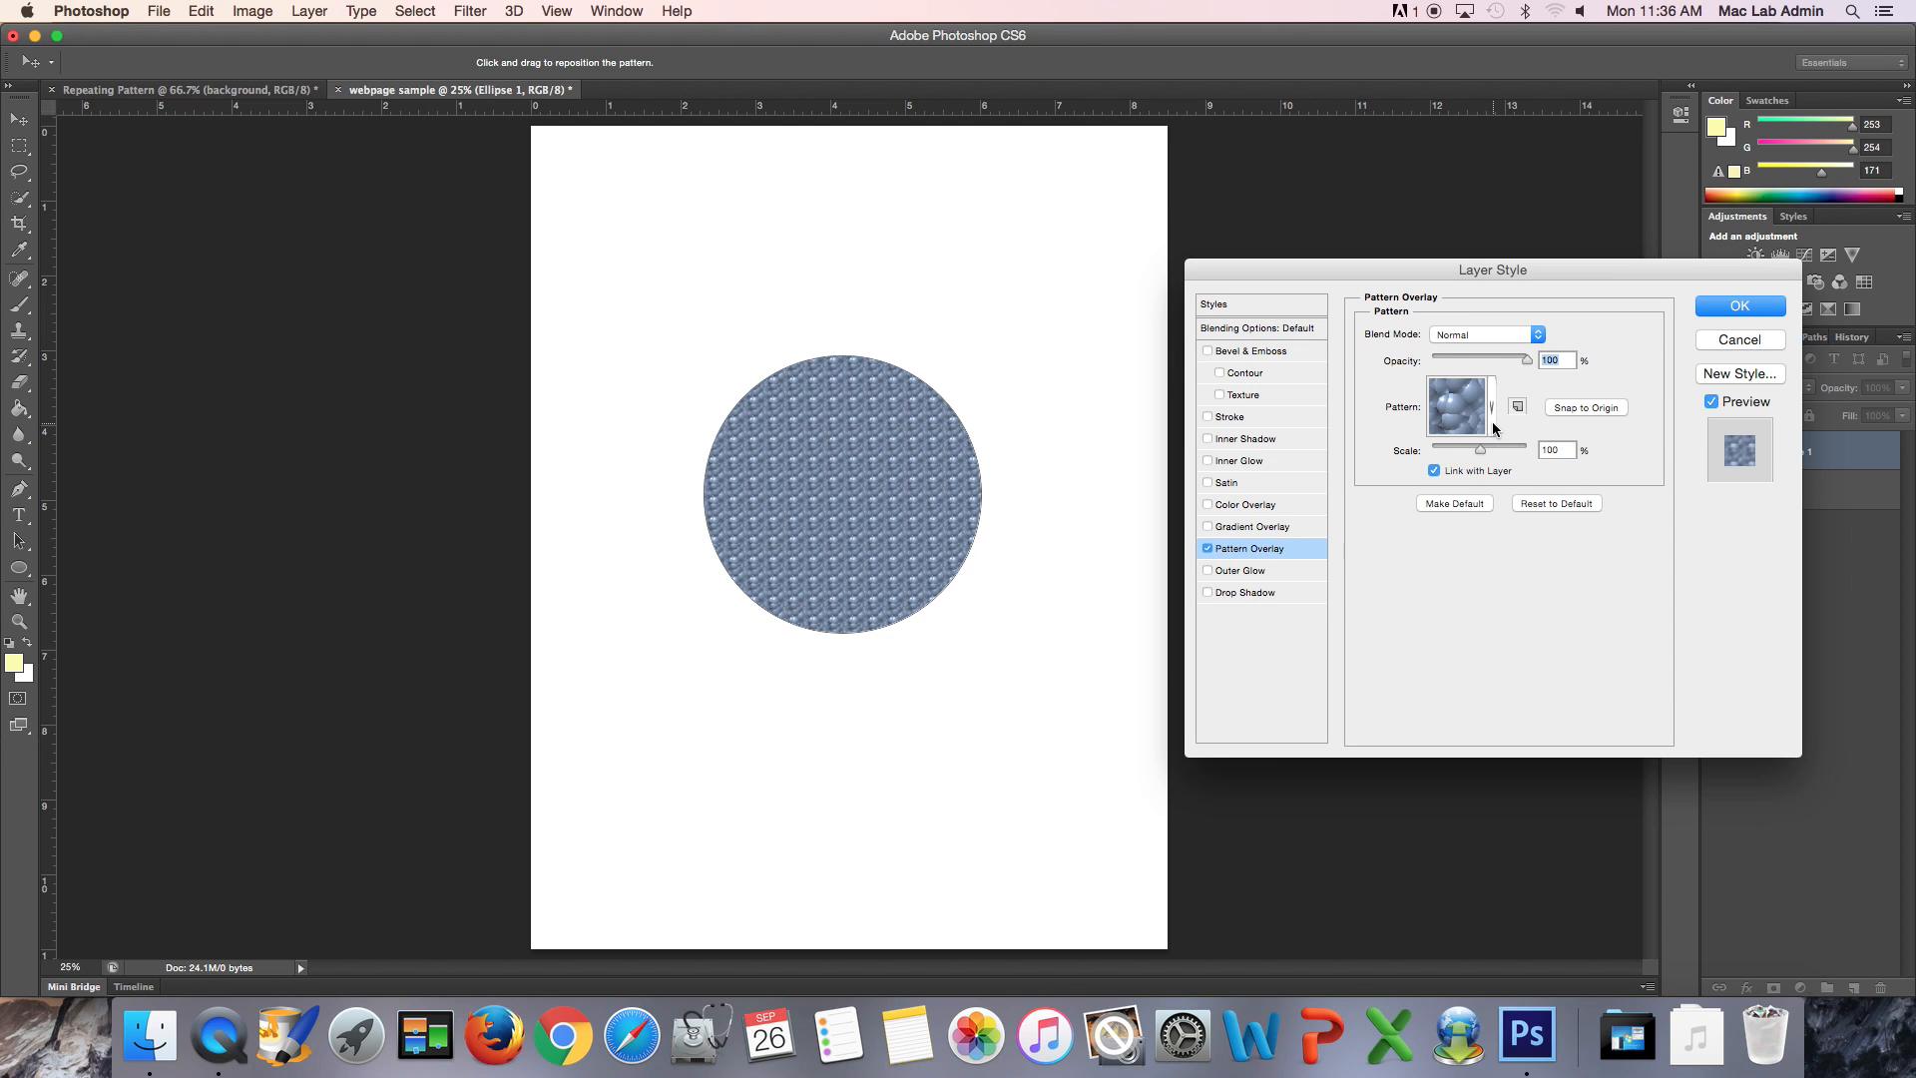
{"action": "left_click", "coordinate": [1494, 428]}
{"action": "left_click", "coordinate": [1523, 464]}
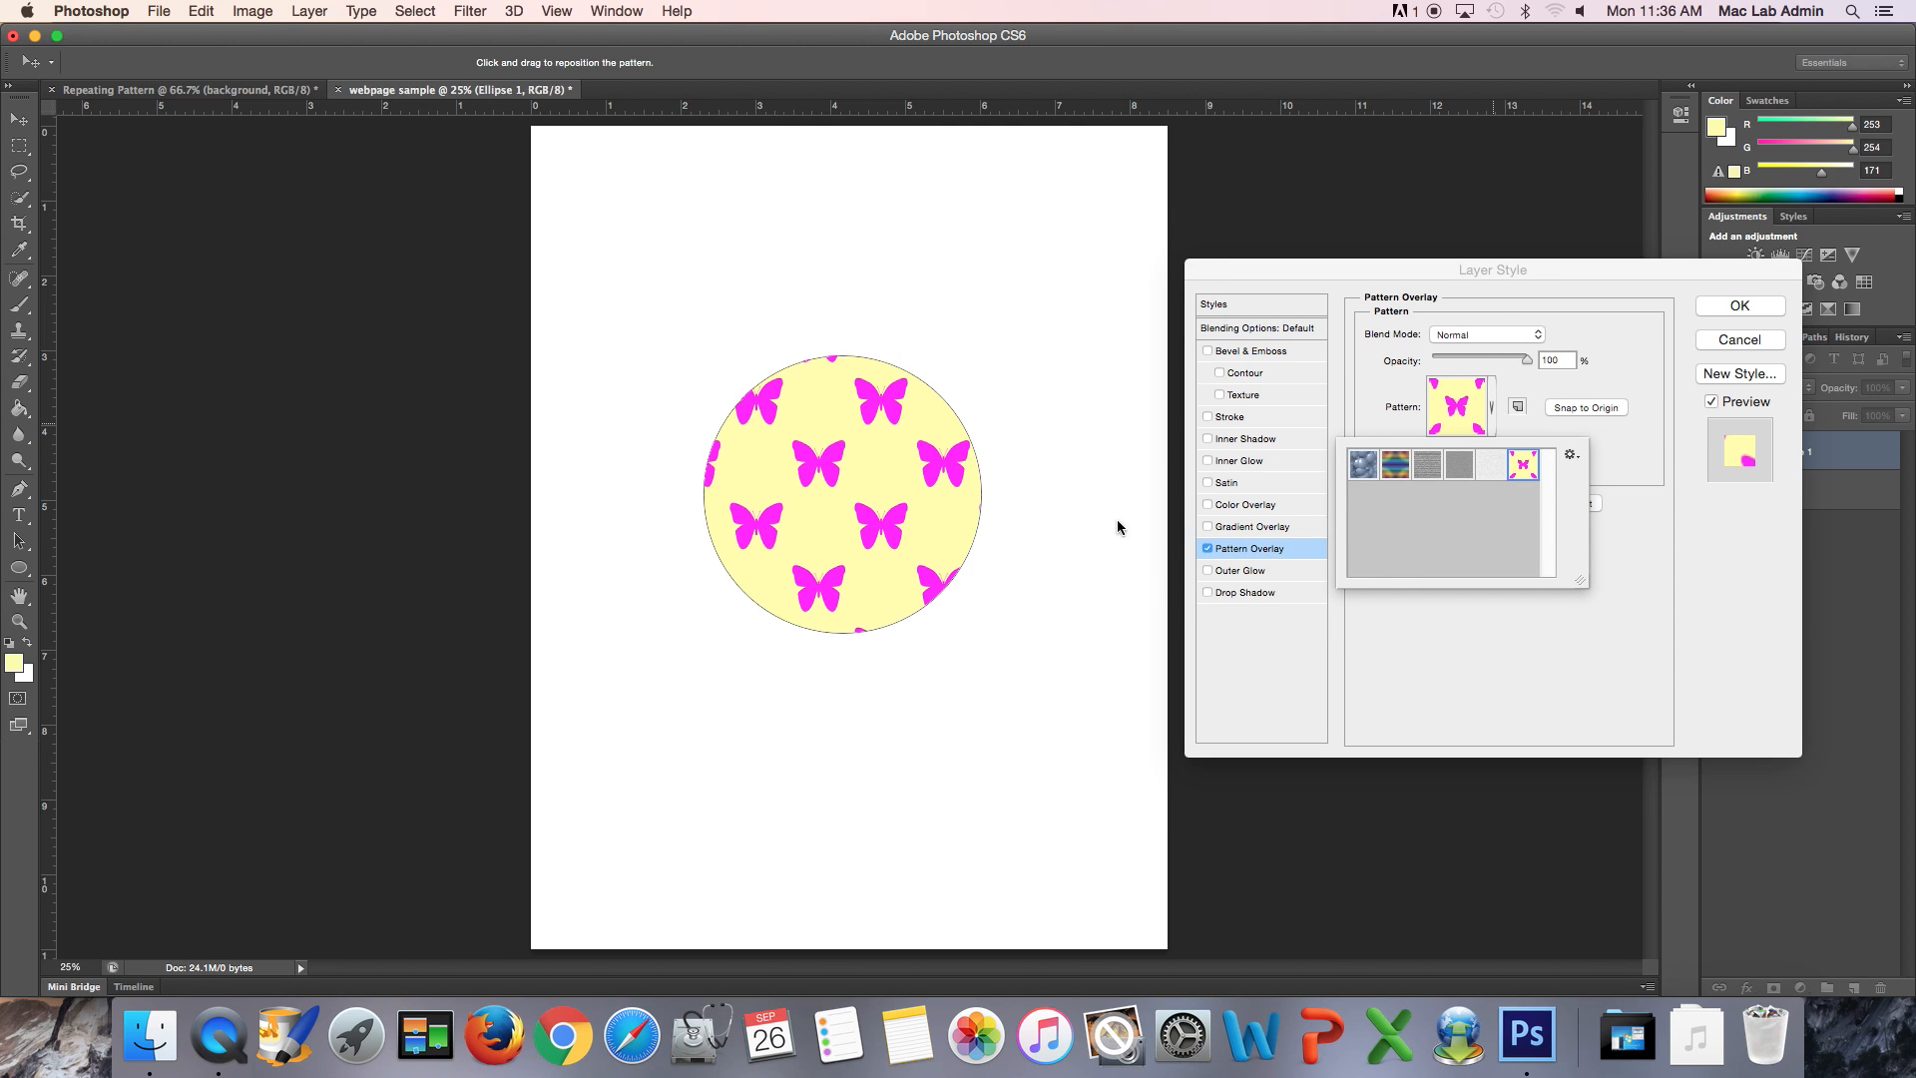
{"action": "left_click", "coordinate": [1713, 525]}
{"action": "mouse_move", "coordinate": [1474, 456]}
{"action": "left_mouse_down"}
{"action": "mouse_move", "coordinate": [1455, 455]}
{"action": "mouse_move", "coordinate": [1519, 454]}
{"action": "mouse_move", "coordinate": [1470, 454]}
{"action": "left_mouse_up"}
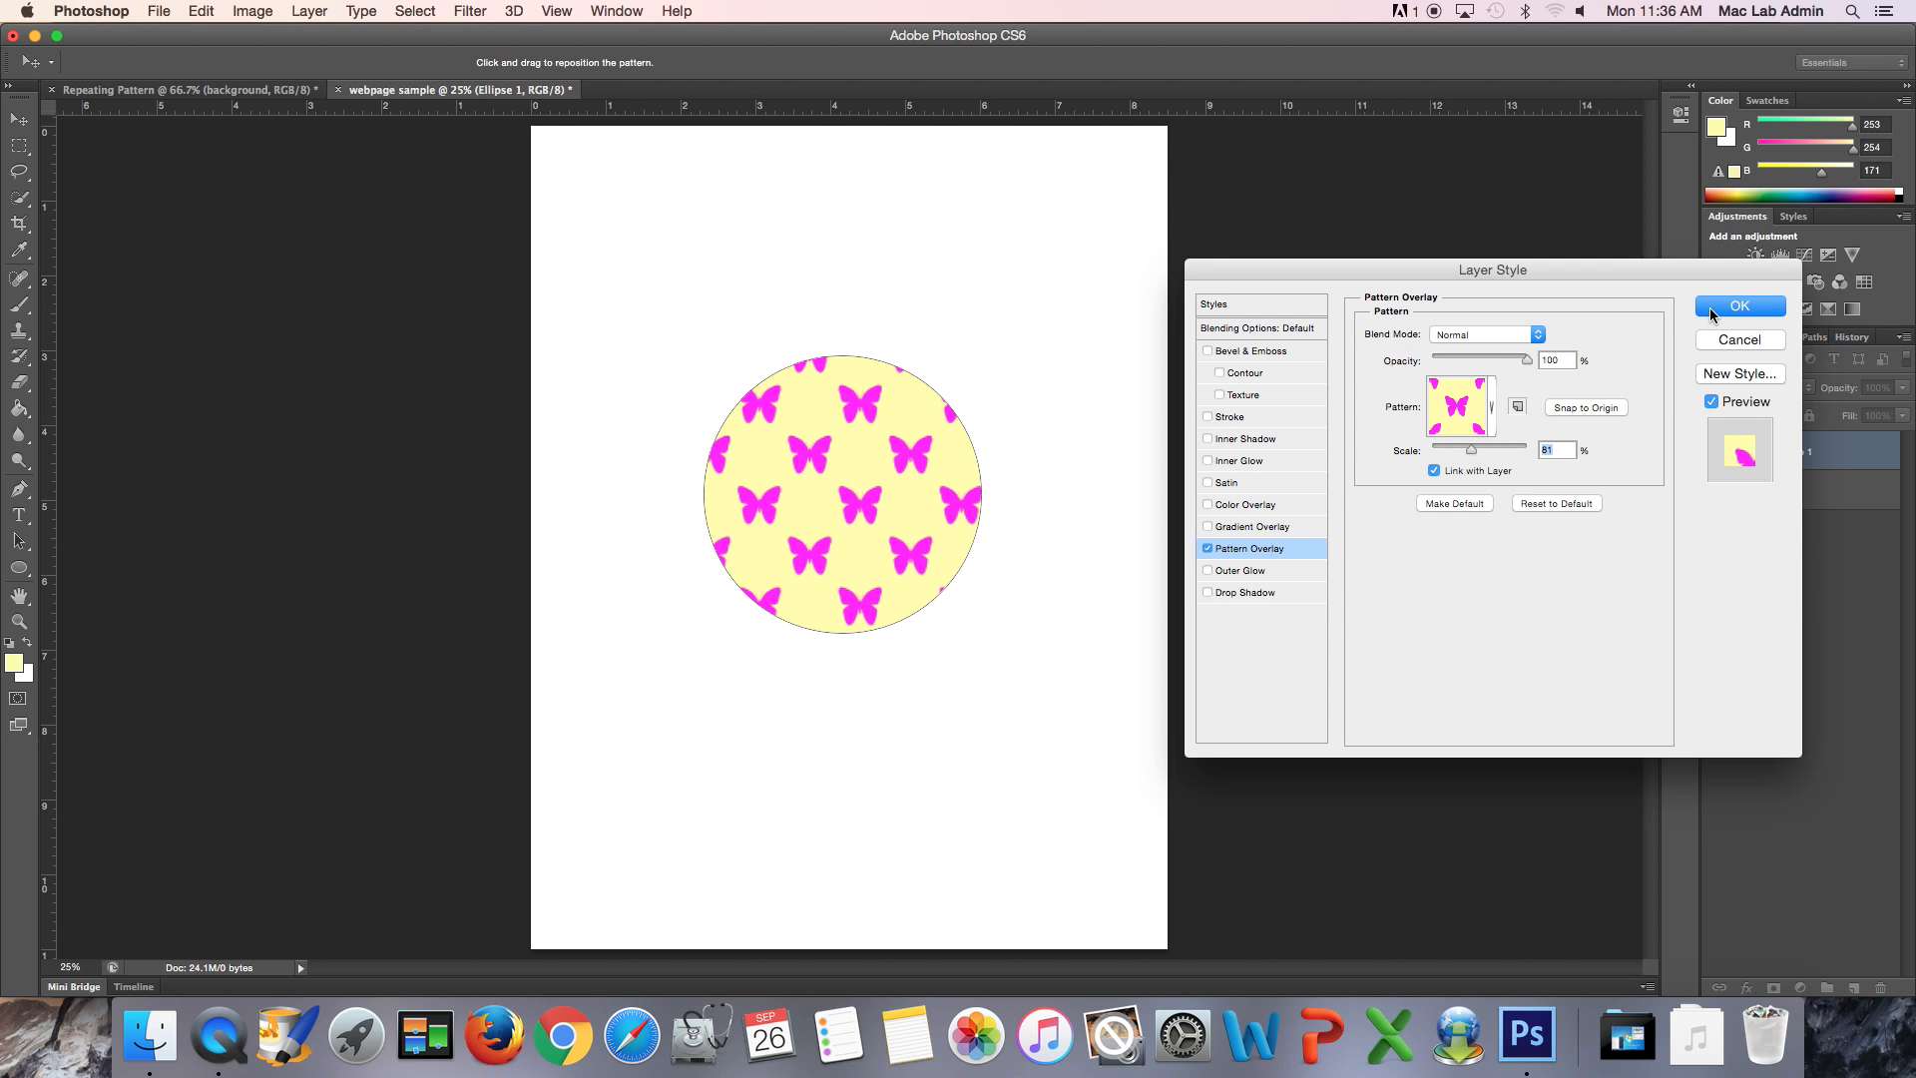
{"action": "left_click", "coordinate": [1712, 316]}
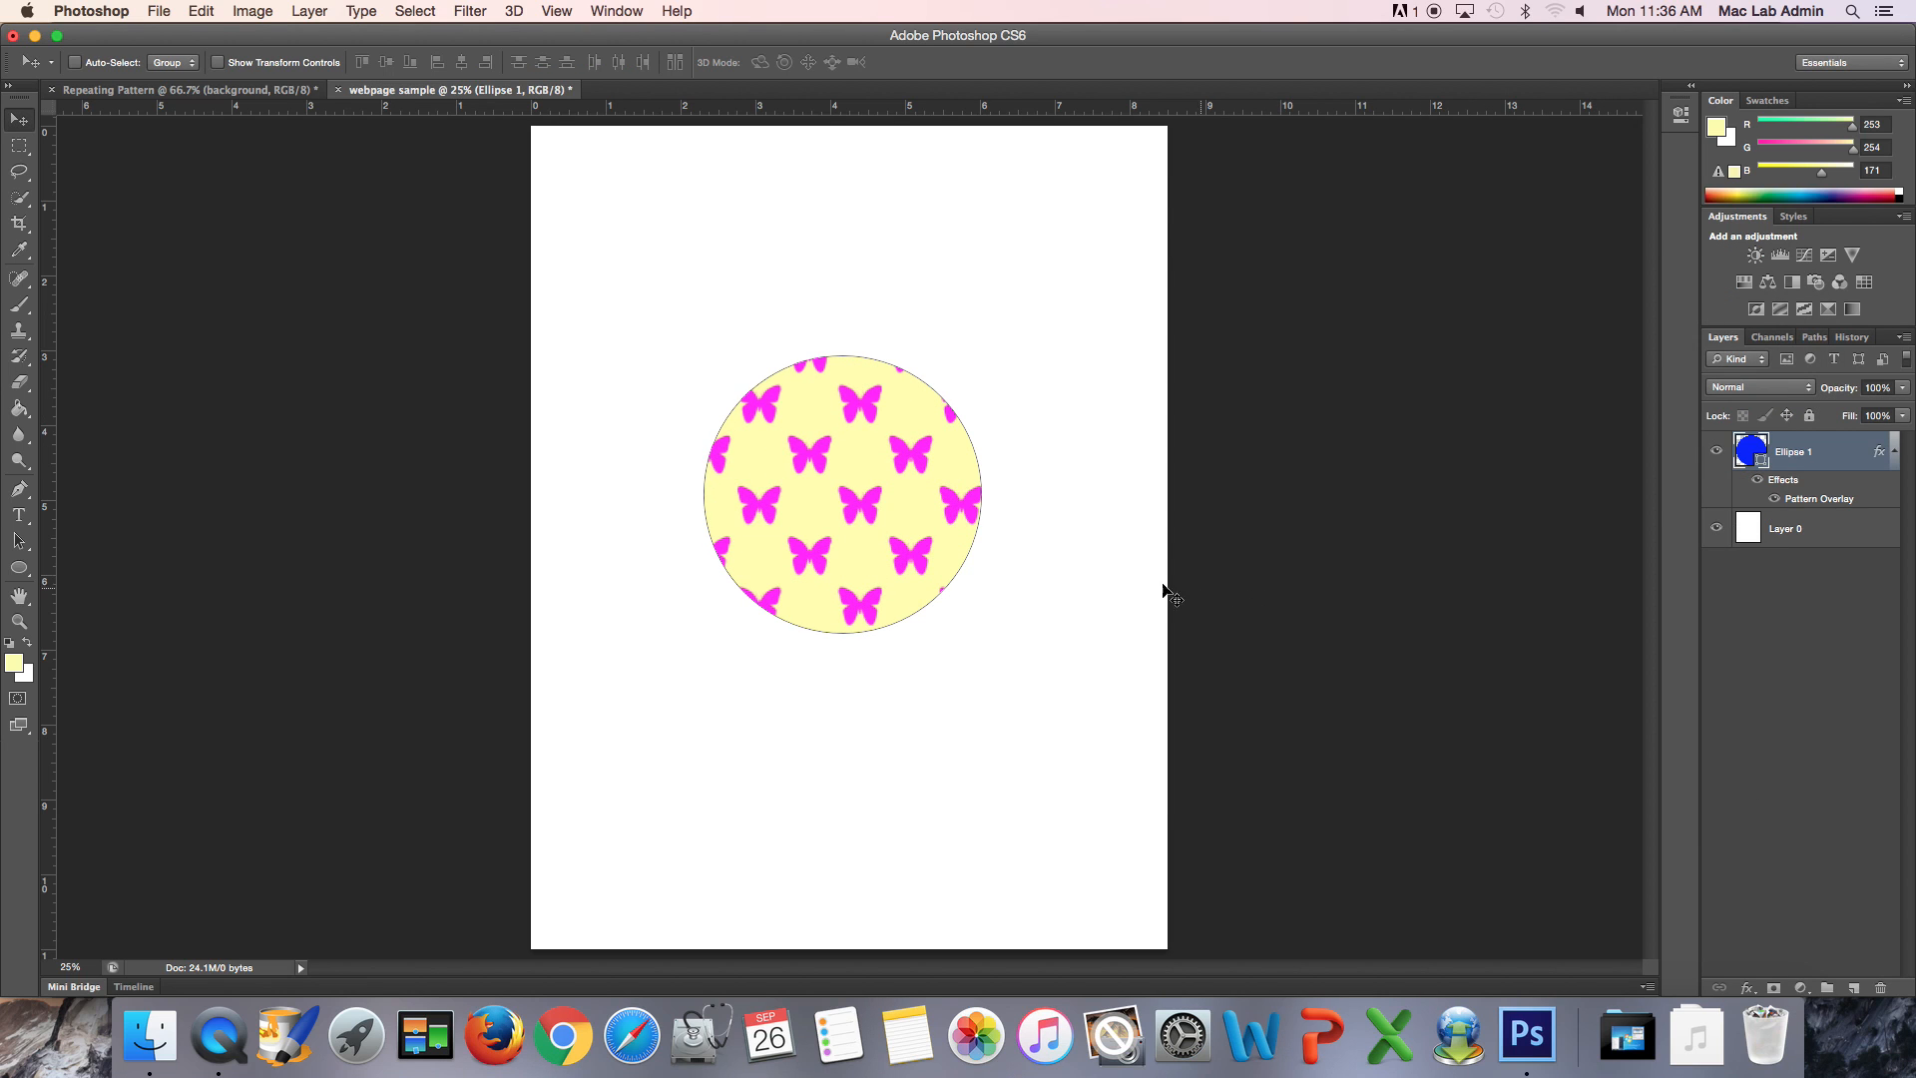
{"action": "mouse_move", "coordinate": [903, 518]}
{"action": "left_mouse_down"}
{"action": "mouse_move", "coordinate": [804, 740]}
{"action": "mouse_move", "coordinate": [762, 440]}
{"action": "mouse_move", "coordinate": [988, 398]}
{"action": "mouse_move", "coordinate": [899, 482]}
{"action": "mouse_move", "coordinate": [902, 513]}
{"action": "left_mouse_up"}
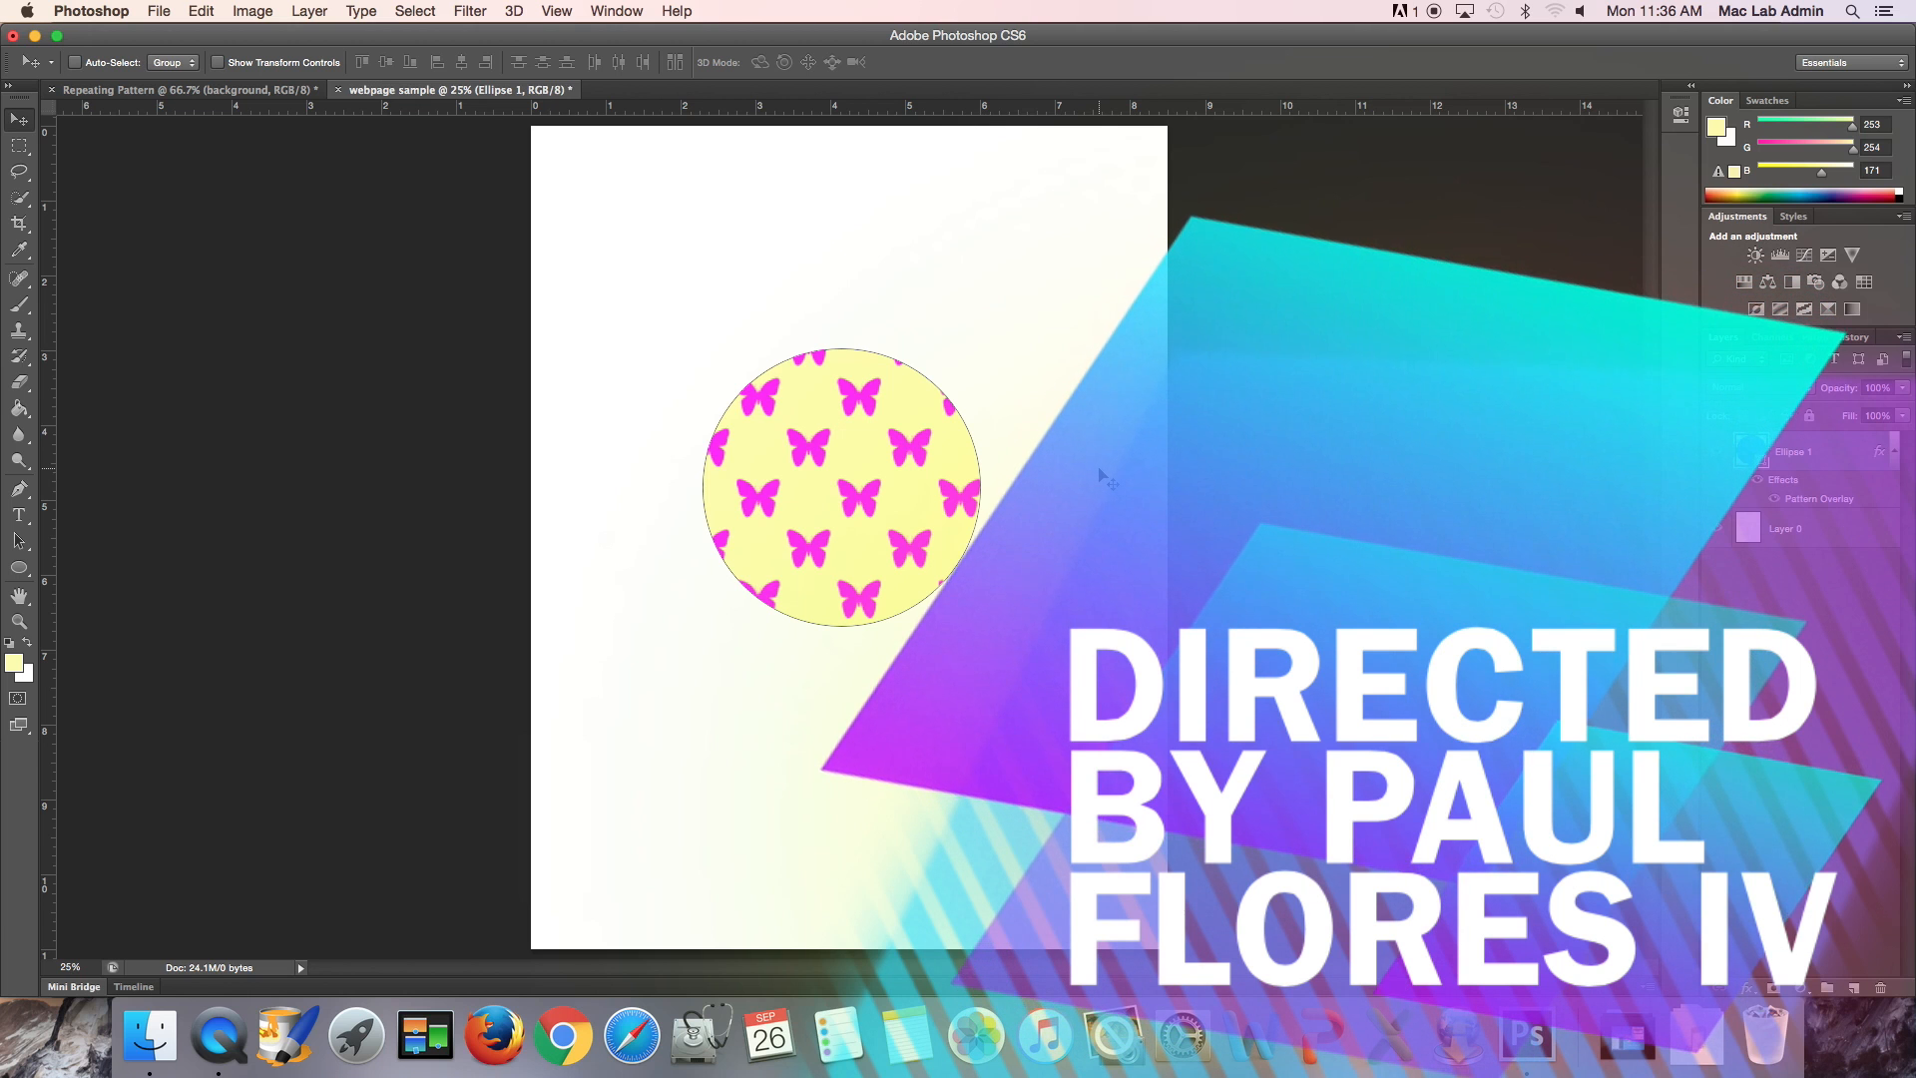
{"action": "key", "text": "super+Tab"}
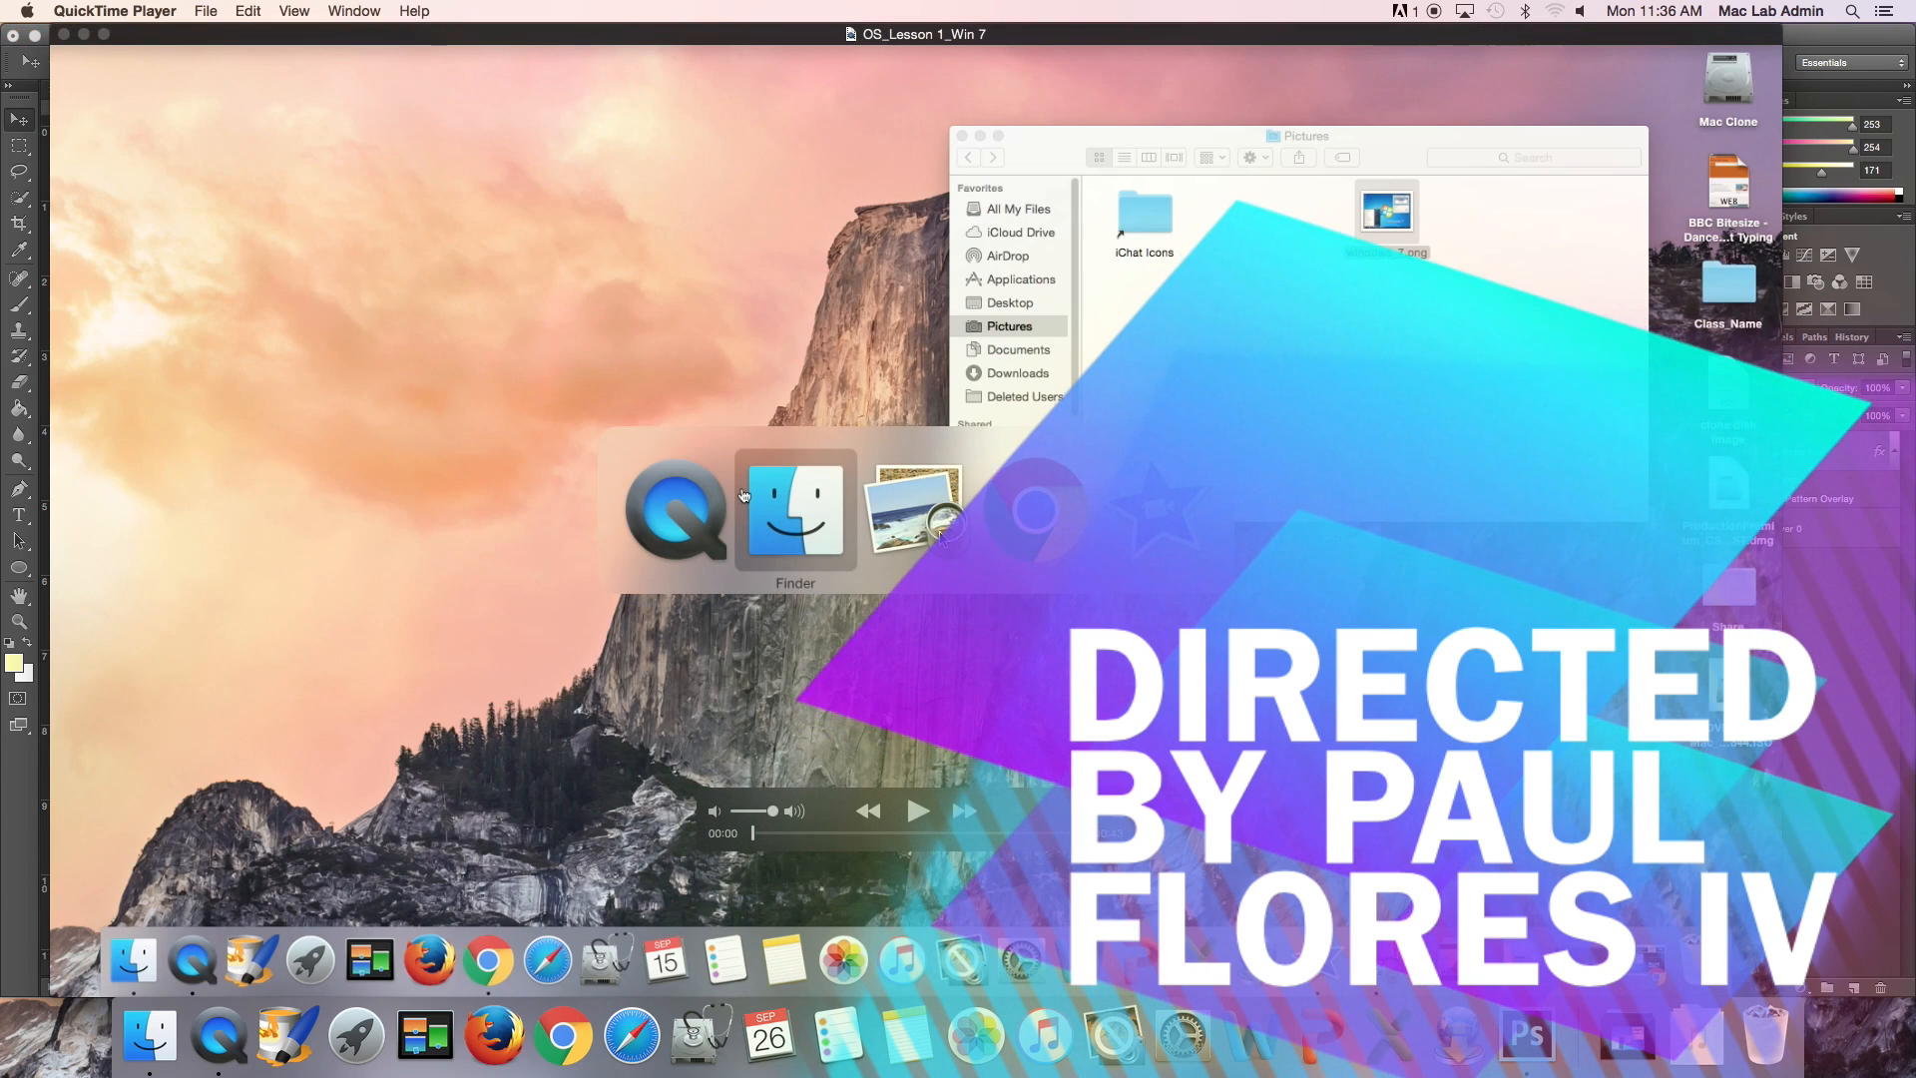